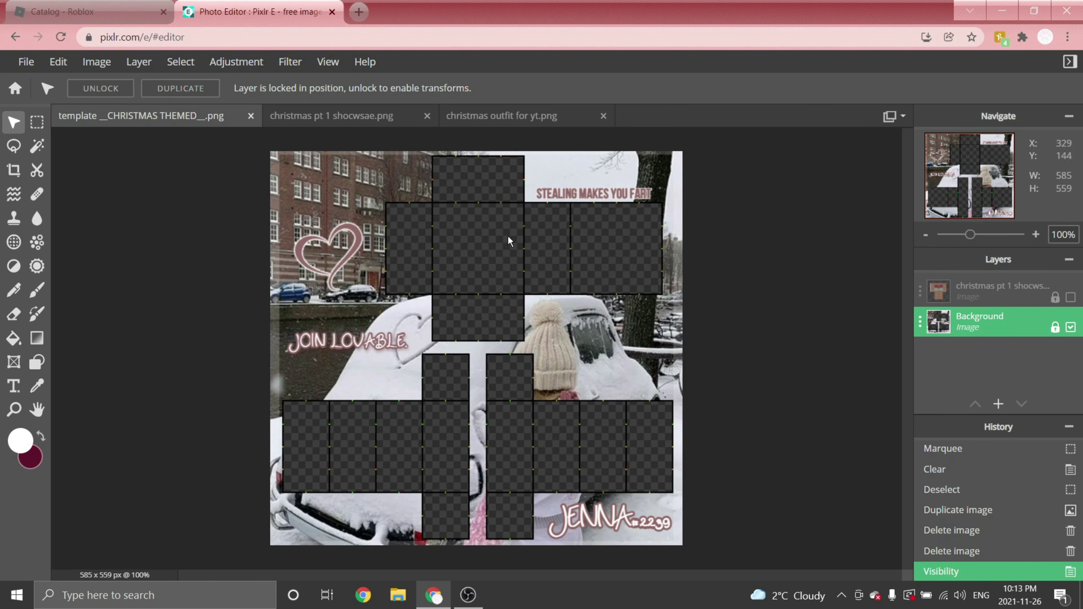
{"action": "scroll", "coordinate": [446, 162], "scroll_direction": "up", "scroll_amount": 5}
{"action": "scroll", "coordinate": [487, 177], "scroll_direction": "up", "scroll_amount": 5}
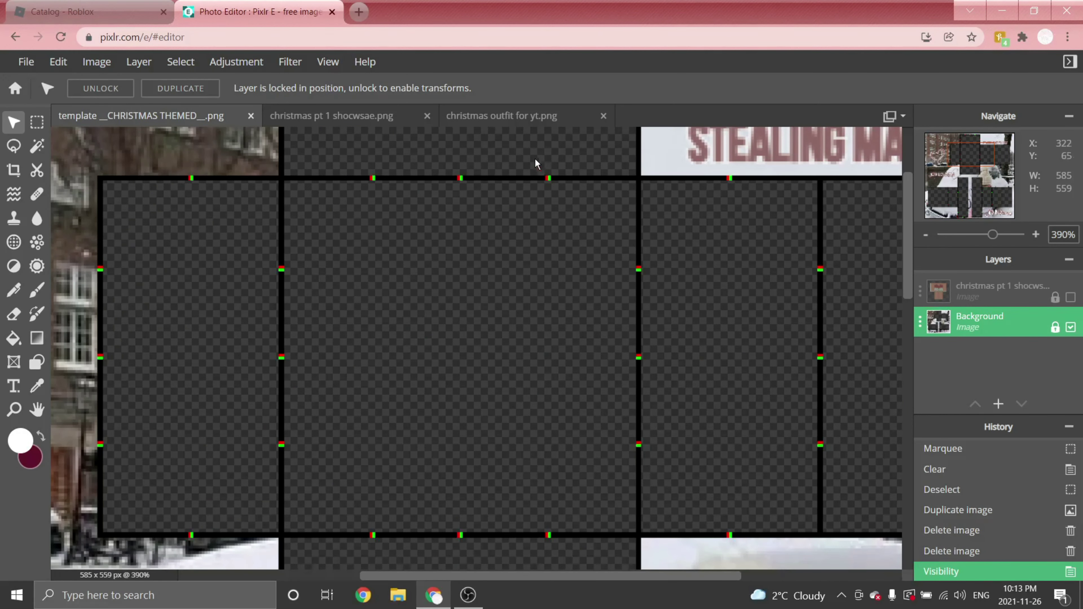
{"action": "scroll", "coordinate": [430, 179], "scroll_direction": "up", "scroll_amount": 3}
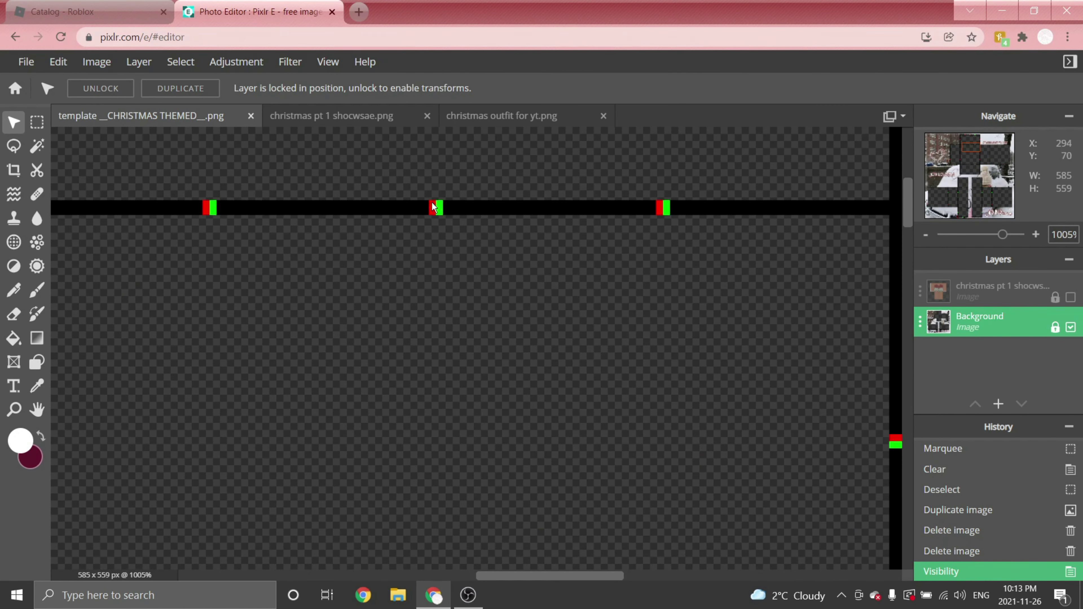
{"action": "scroll", "coordinate": [446, 211], "scroll_direction": "down", "scroll_amount": 14}
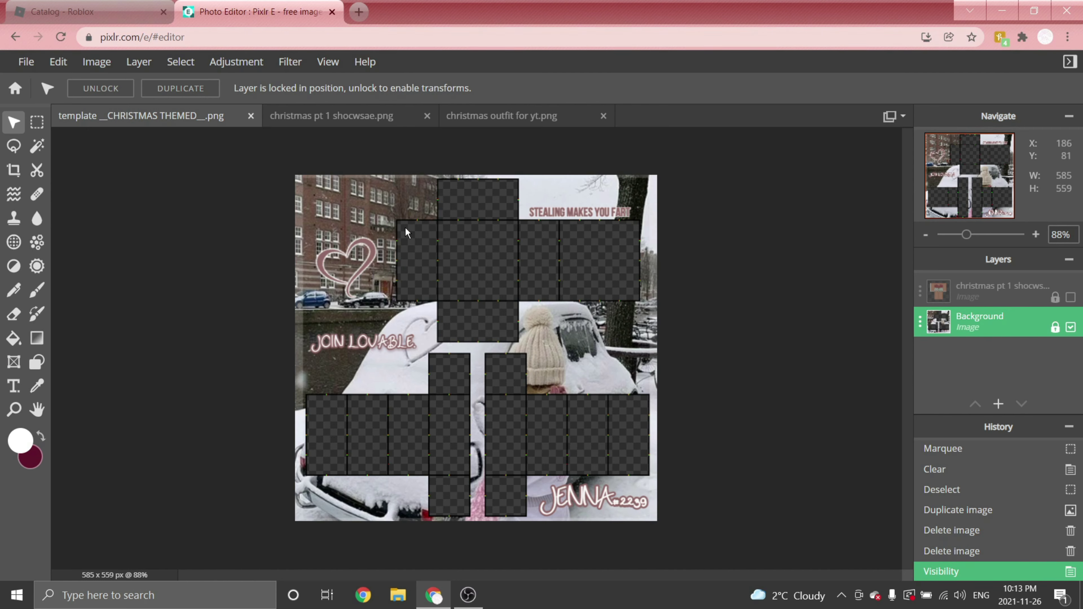
- Add a new empty layer beneath the Background template layer and show the hidden Christmas showcase reference layer
{"action": "left_click", "coordinate": [140, 68]}
{"action": "left_click", "coordinate": [142, 84]}
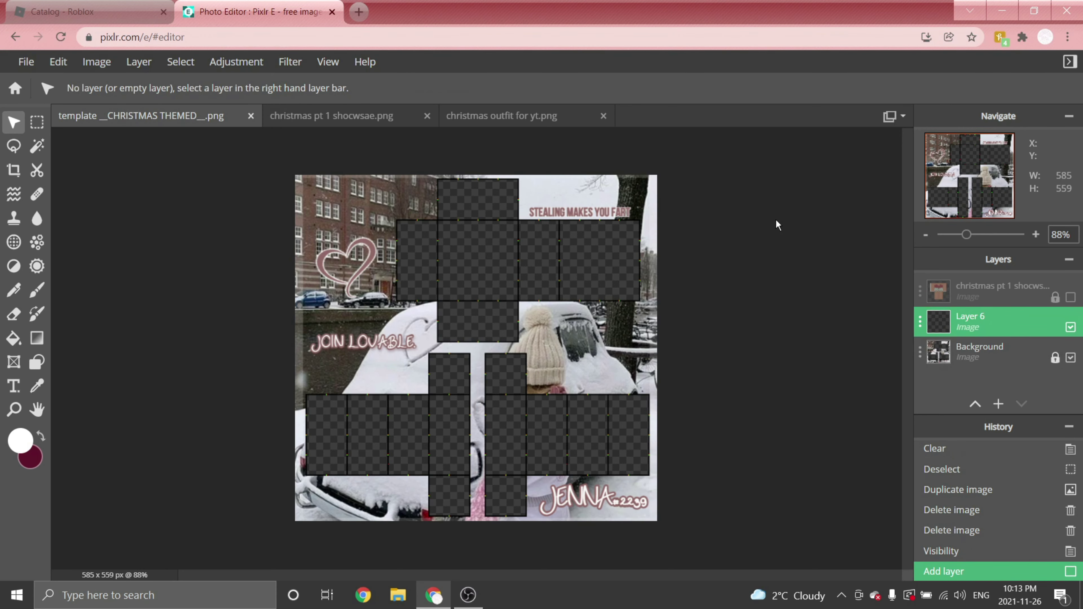
{"action": "left_click_drag", "start_coordinate": [978, 316], "coordinate": [977, 353]}
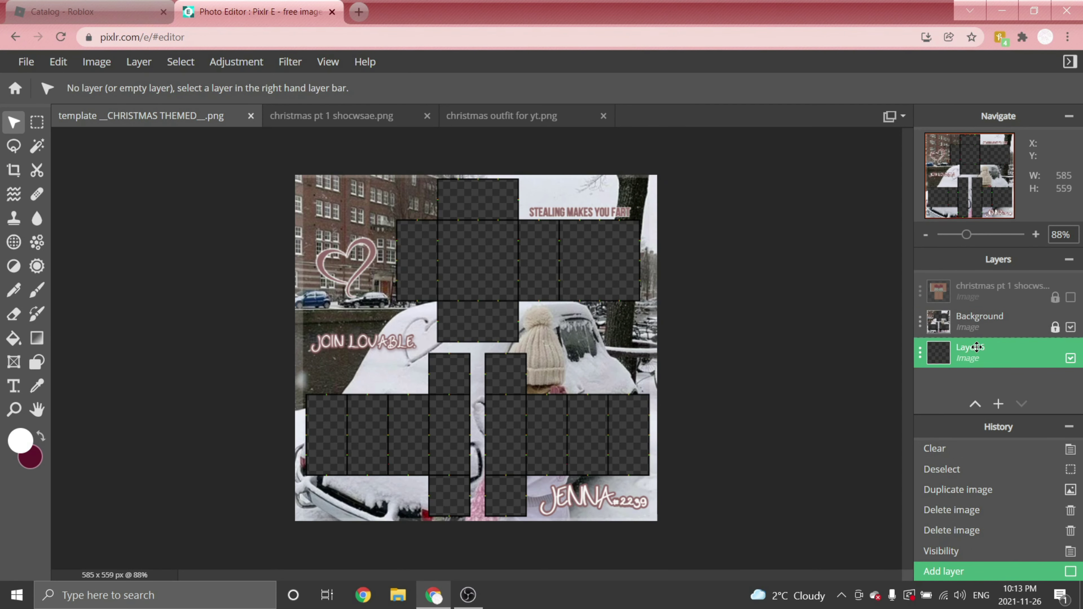
{"action": "left_click", "coordinate": [1071, 297]}
- Set the drawing colour to white (#FFFFFF) and ready the Shape tool's curve in Draw mode with an outline of 2
{"action": "left_click", "coordinate": [18, 452]}
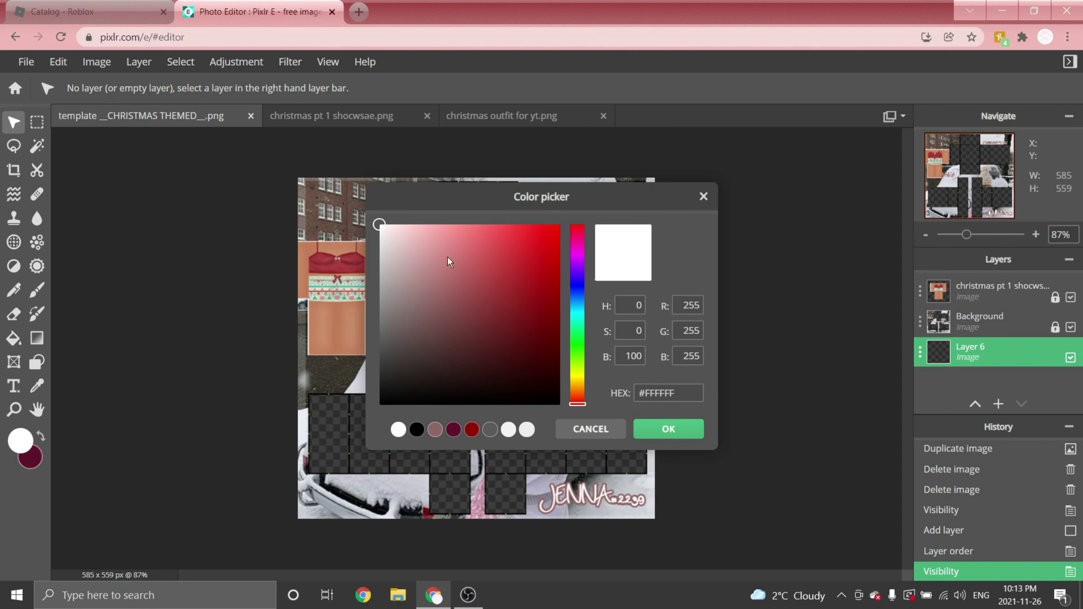
{"action": "left_click", "coordinate": [664, 430]}
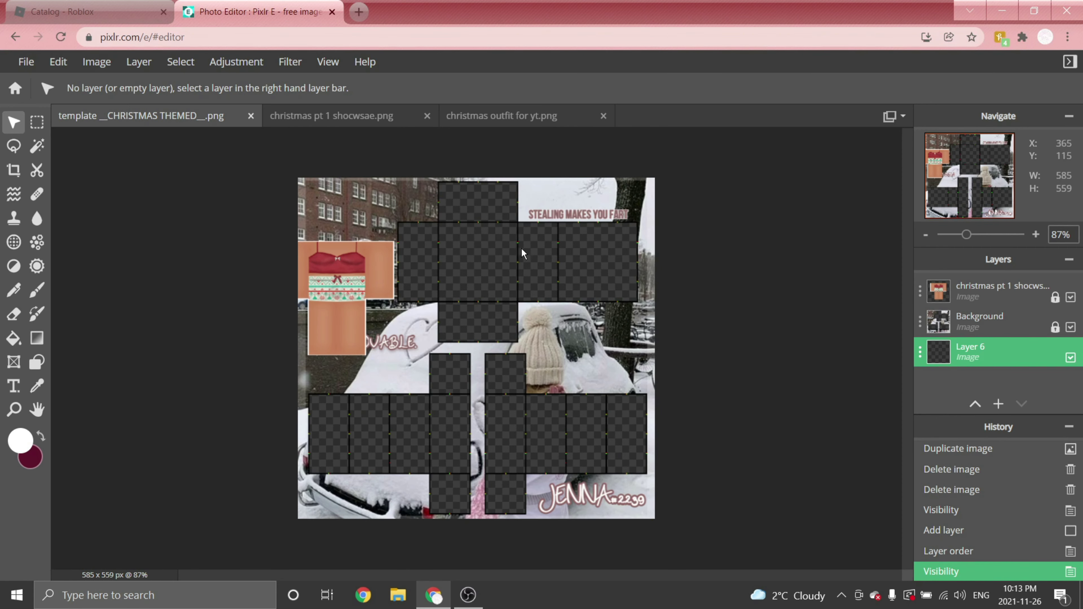
{"action": "scroll", "coordinate": [304, 197], "scroll_direction": "up", "scroll_amount": 5}
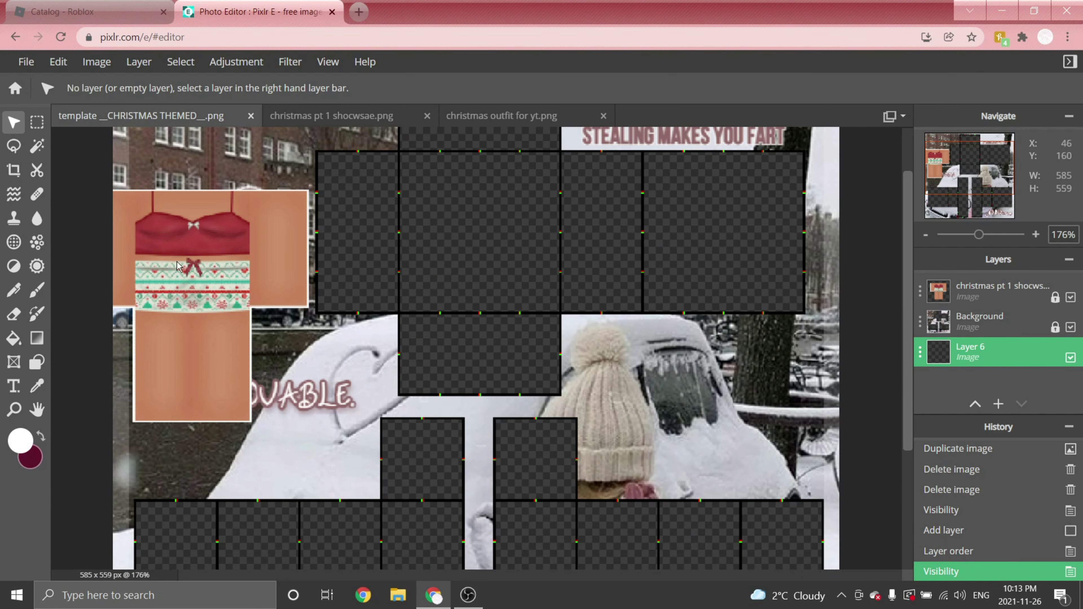
{"action": "scroll", "coordinate": [249, 404], "scroll_direction": "down", "scroll_amount": 4}
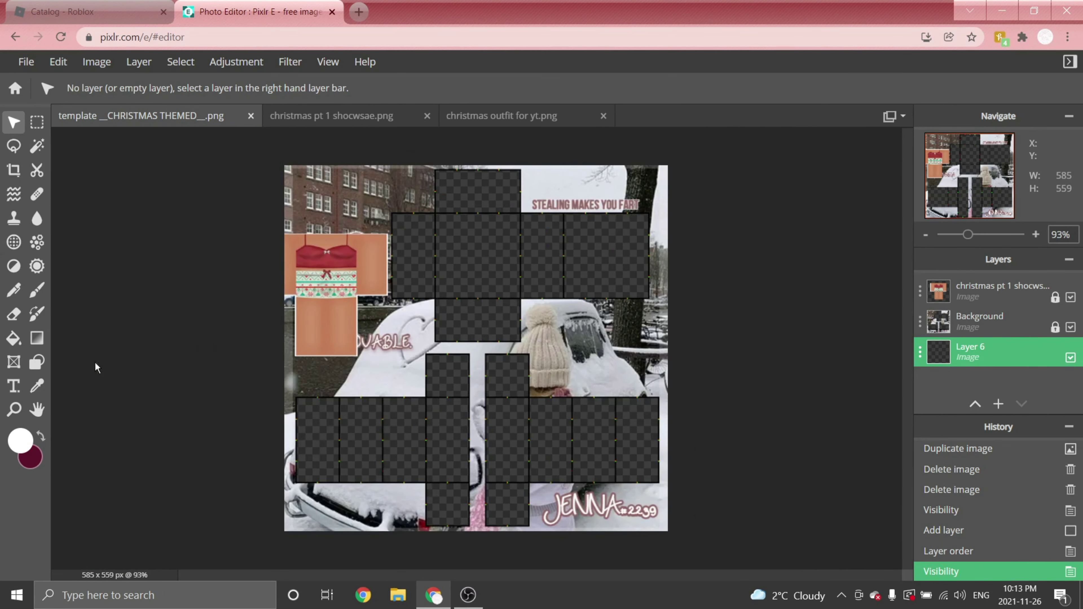
{"action": "left_click", "coordinate": [38, 364]}
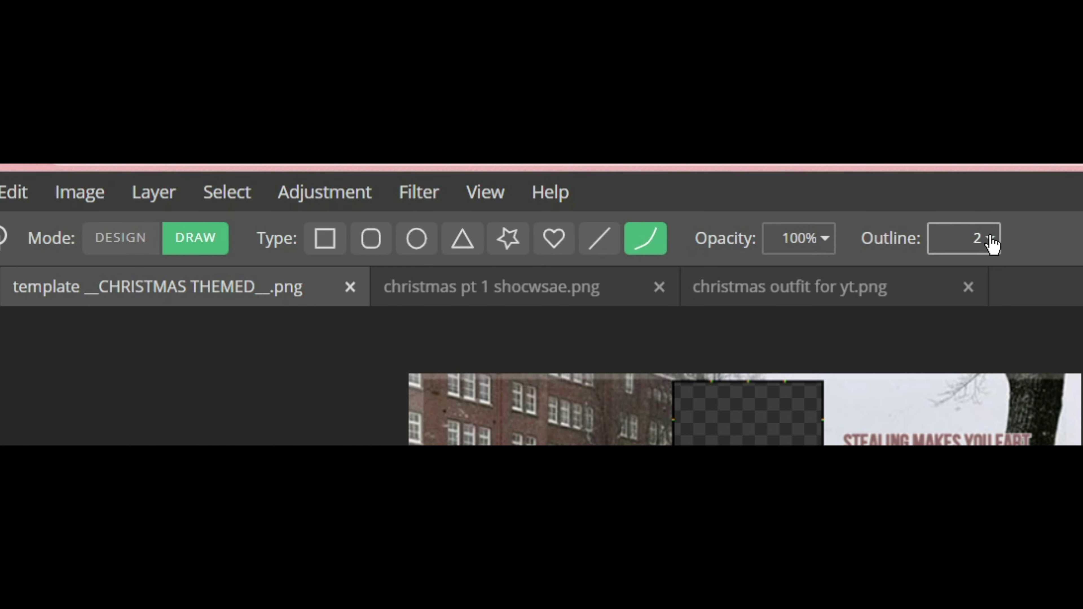
{"action": "left_click", "coordinate": [989, 250]}
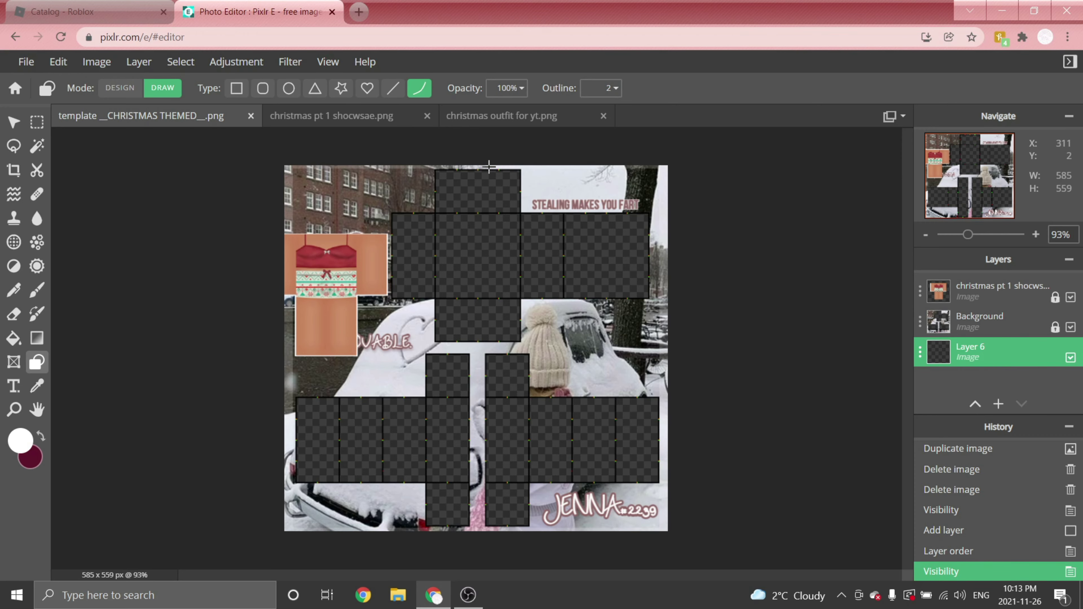
- Draw a white curve rising from the left border of the torso front panel towards its upper middle, bent slightly downwards
{"action": "scroll", "coordinate": [489, 168], "scroll_direction": "up", "scroll_amount": 5}
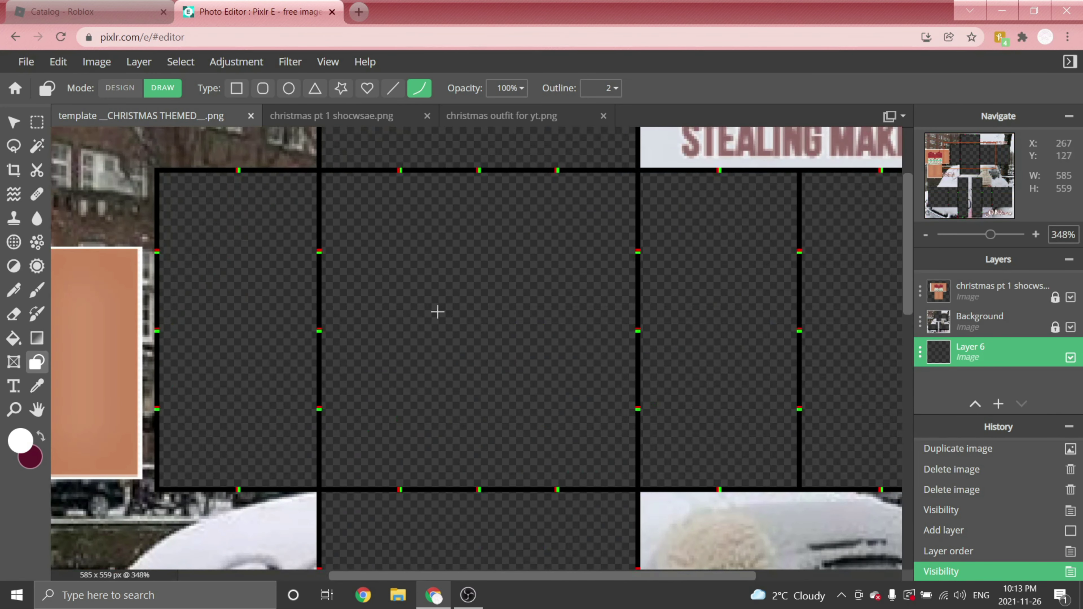
{"action": "scroll", "coordinate": [426, 170], "scroll_direction": "up", "scroll_amount": 4}
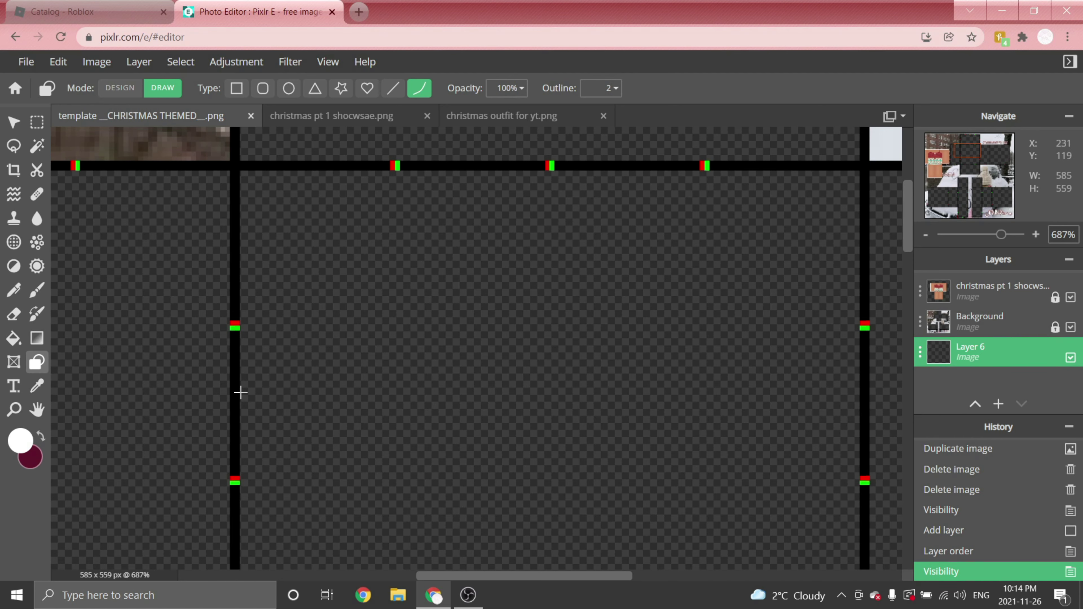
{"action": "mouse_move", "coordinate": [240, 393]}
{"action": "left_mouse_down"}
{"action": "mouse_move", "coordinate": [351, 373]}
{"action": "mouse_move", "coordinate": [377, 341]}
{"action": "mouse_move", "coordinate": [379, 317]}
{"action": "left_mouse_up"}
{"action": "left_click_drag", "start_coordinate": [324, 361], "coordinate": [327, 365]}
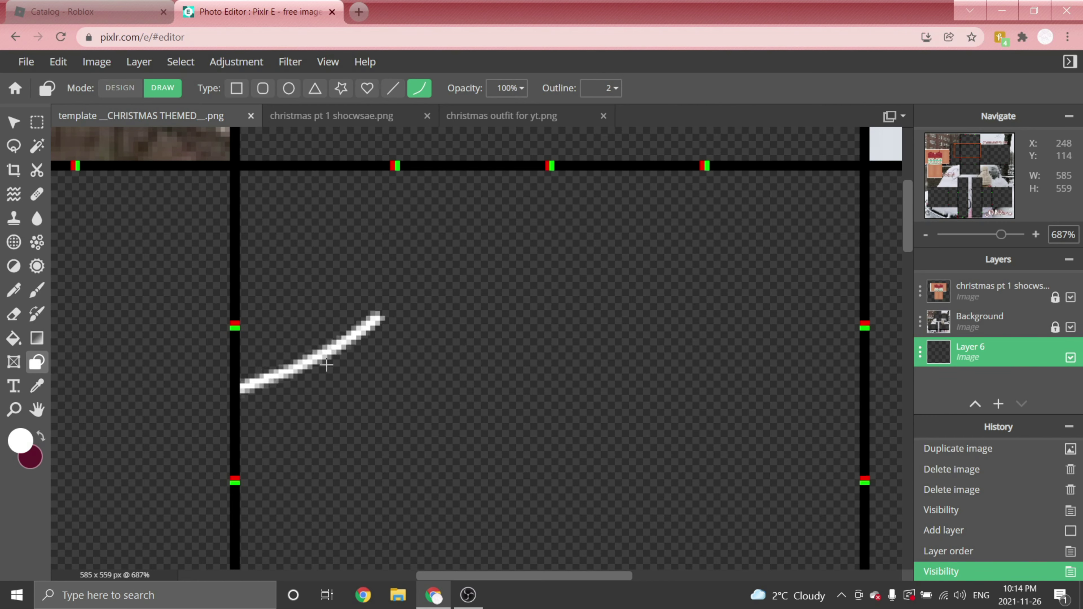
{"action": "left_click", "coordinate": [326, 365]}
- Draw a second curve from the first one's upper end, sloping gently down to the torso front's vertical centre
{"action": "scroll", "coordinate": [295, 312], "scroll_direction": "down", "scroll_amount": 4}
{"action": "scroll", "coordinate": [480, 330], "scroll_direction": "up", "scroll_amount": 5}
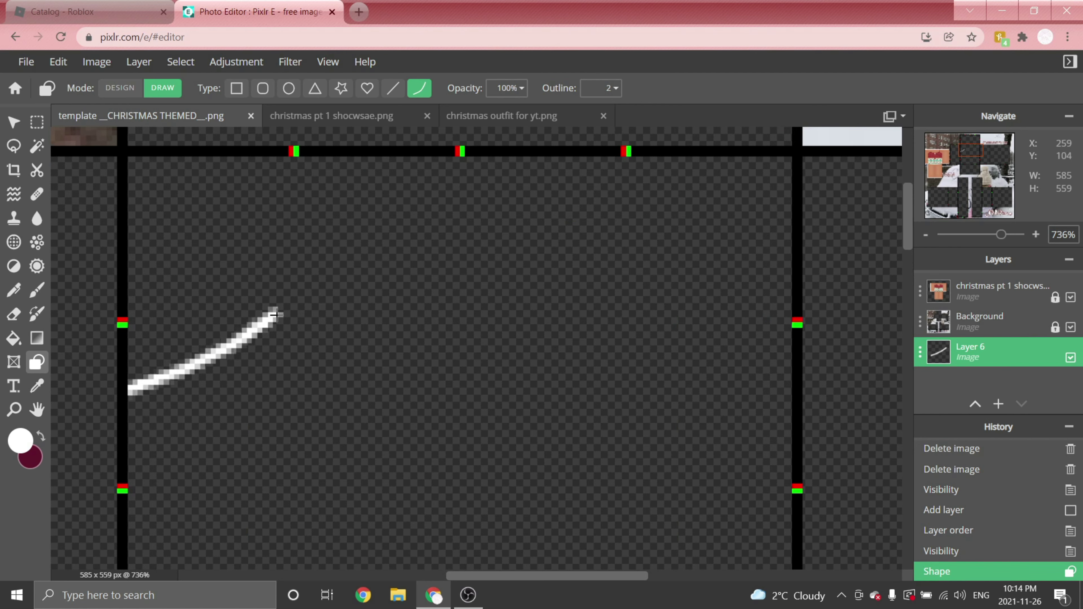
{"action": "left_click_drag", "start_coordinate": [274, 315], "coordinate": [467, 360]}
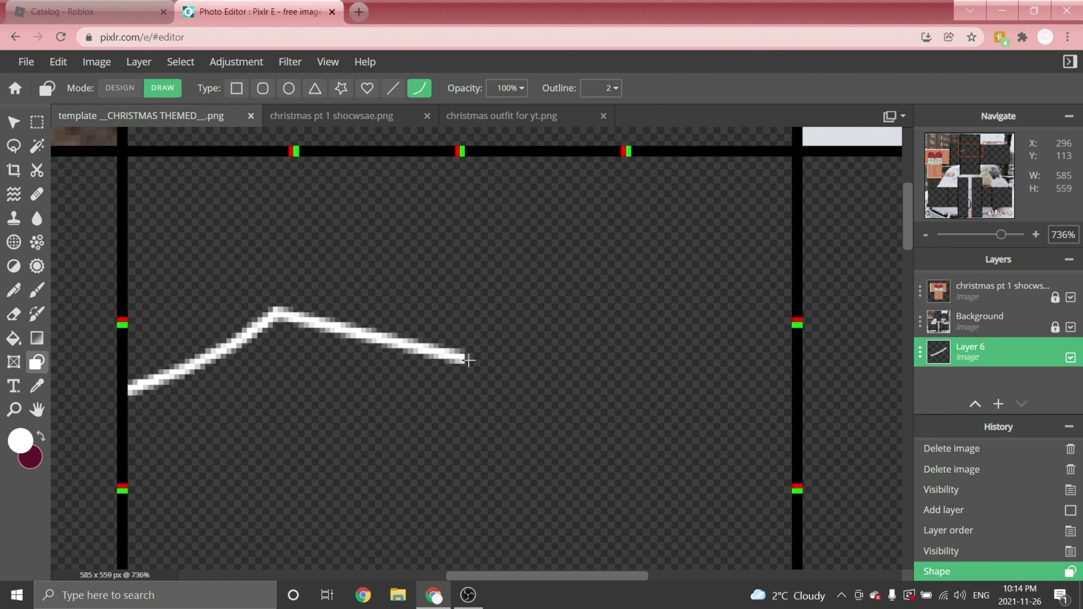
{"action": "left_click_drag", "start_coordinate": [468, 361], "coordinate": [470, 368]}
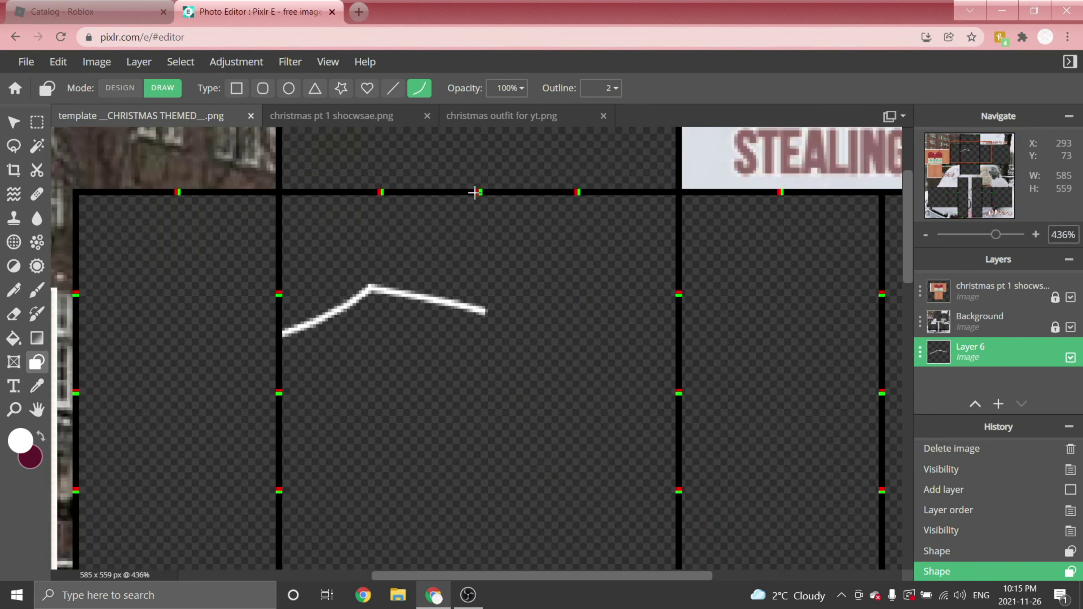
{"action": "scroll", "coordinate": [474, 195], "scroll_direction": "up", "scroll_amount": 1}
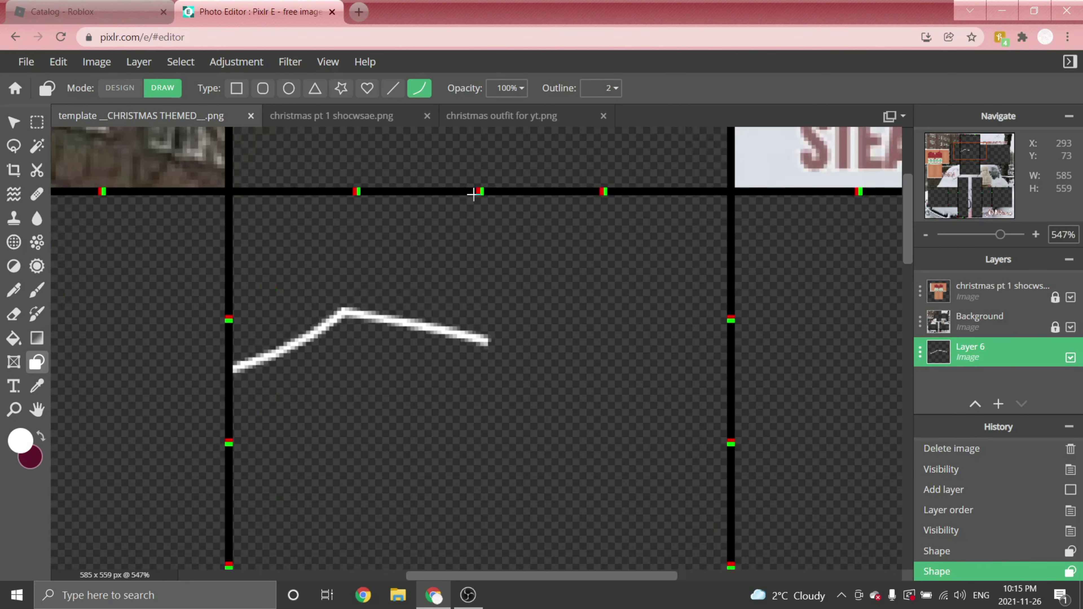
- Move the half neckline slightly left to X 228, Y 103 so it overlaps the torso front's left border
{"action": "left_click", "coordinate": [13, 124]}
{"action": "scroll", "coordinate": [362, 340], "scroll_direction": "up", "scroll_amount": 1}
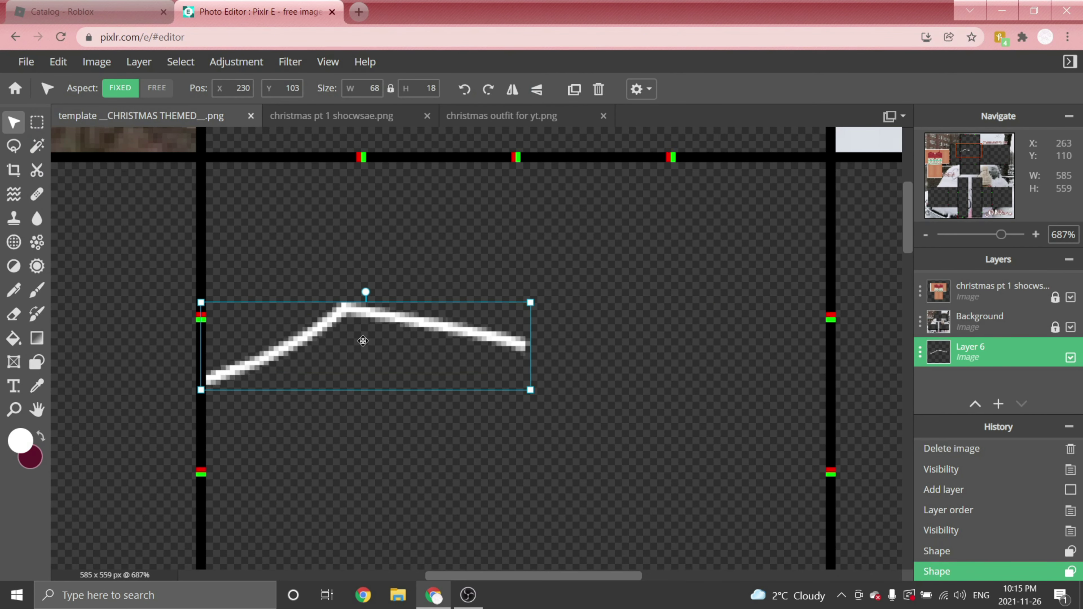
{"action": "left_click_drag", "start_coordinate": [363, 341], "coordinate": [354, 339]}
{"action": "scroll", "coordinate": [354, 339], "scroll_direction": "down", "scroll_amount": 1}
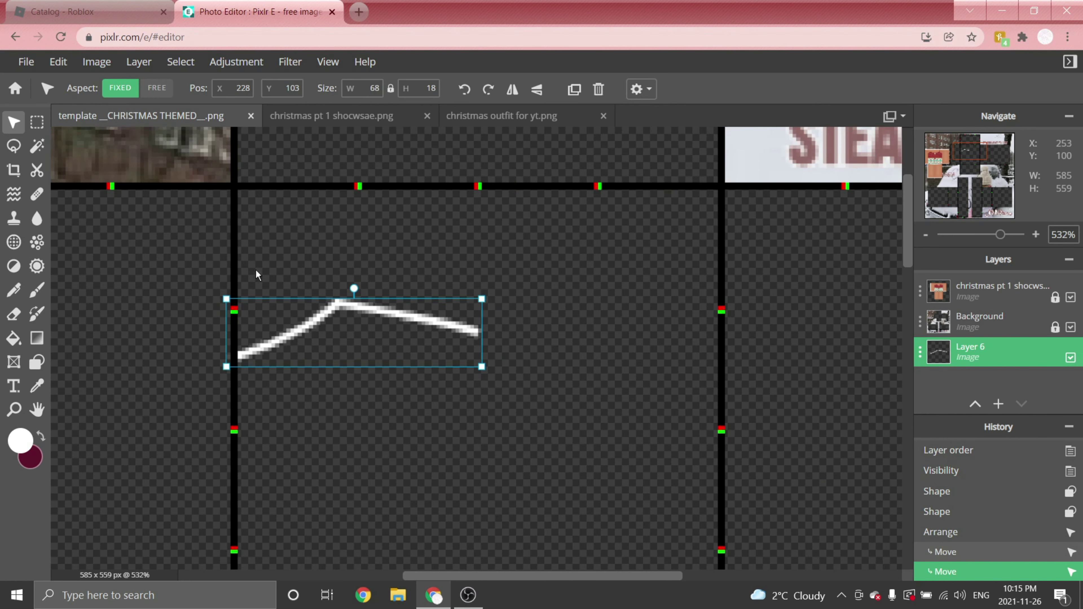
- Clear a rectangular area of about 20 × 44 px just outside the torso front's left border, and deselect
{"action": "left_click", "coordinate": [36, 123]}
{"action": "scroll", "coordinate": [194, 313], "scroll_direction": "up", "scroll_amount": 1}
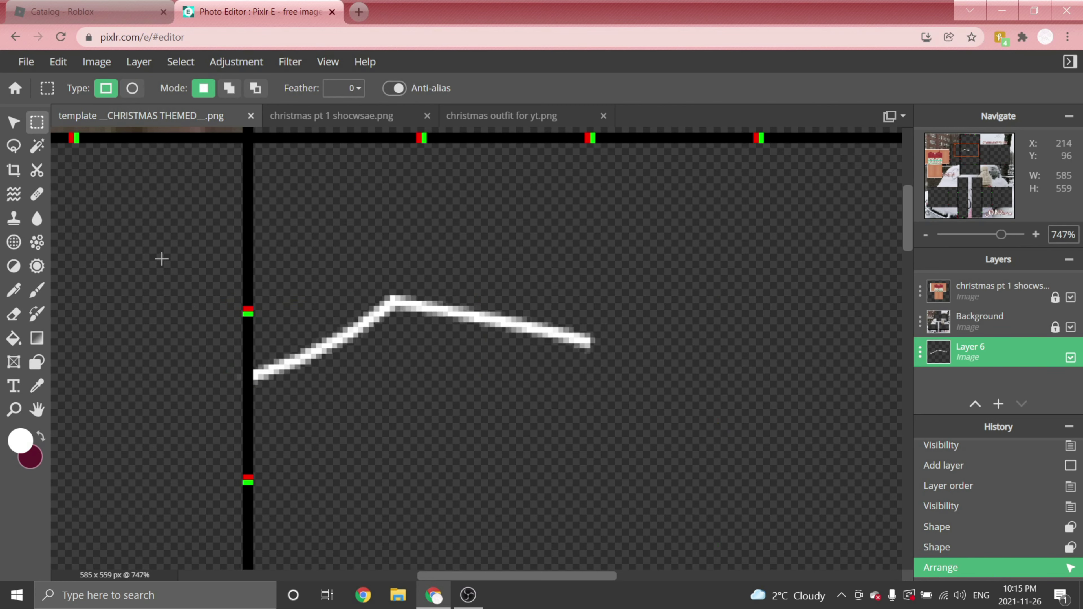
{"action": "left_click_drag", "start_coordinate": [137, 222], "coordinate": [241, 450]}
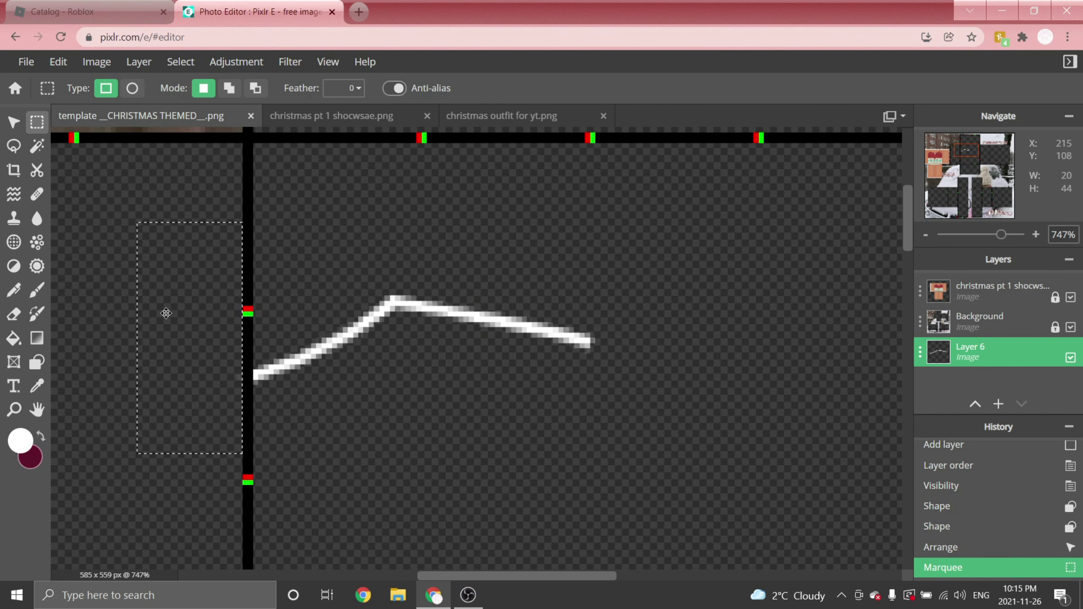
{"action": "scroll", "coordinate": [167, 312], "scroll_direction": "down", "scroll_amount": 1}
{"action": "scroll", "coordinate": [169, 312], "scroll_direction": "up", "scroll_amount": 2}
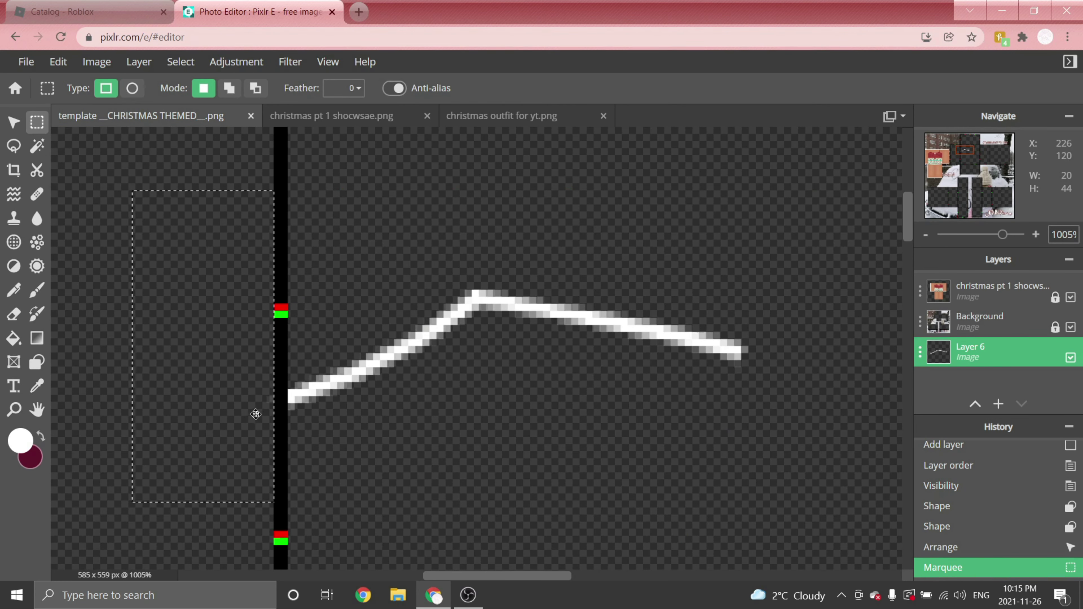
{"action": "scroll", "coordinate": [235, 358], "scroll_direction": "down", "scroll_amount": 2}
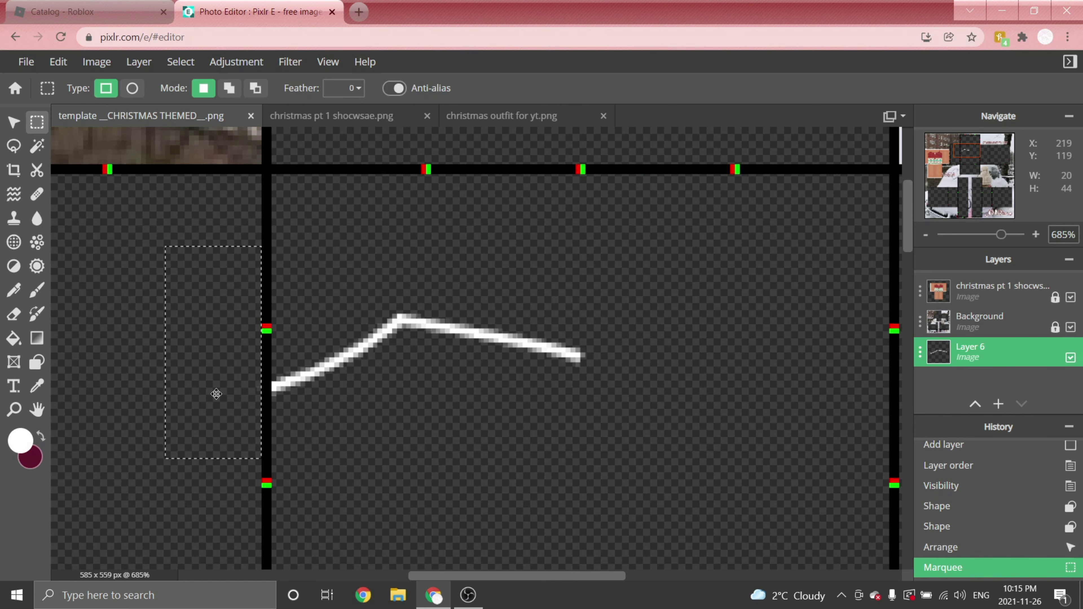
{"action": "key", "text": "Delete"}
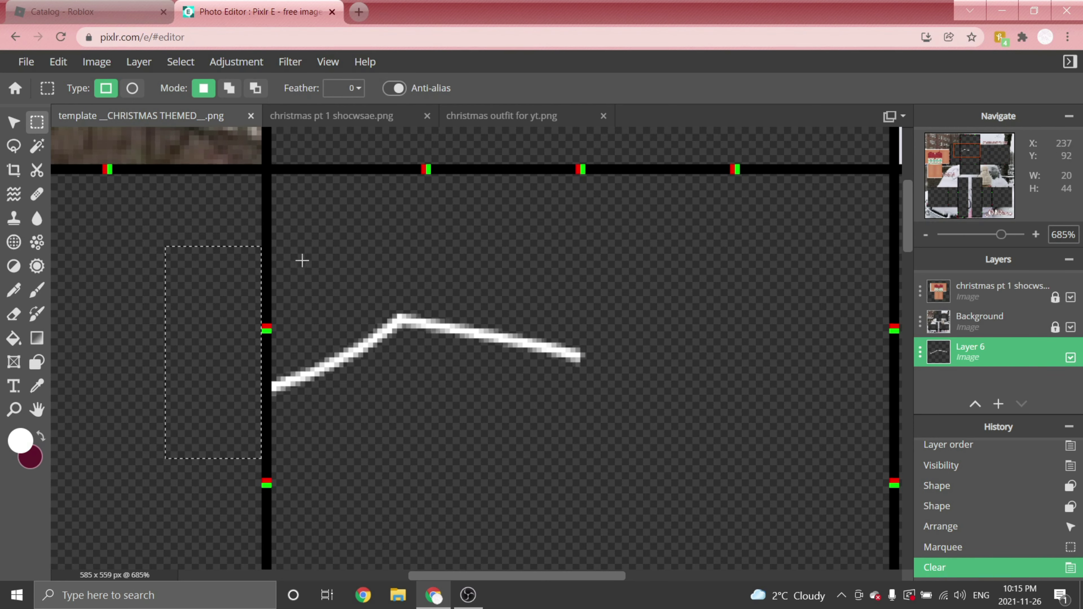
{"action": "left_click", "coordinate": [312, 250]}
- Clear a rectangular area of about 64 × 82 px from the torso's top centre mark to its right border, trimming the line's end
{"action": "scroll", "coordinate": [274, 310], "scroll_direction": "down", "scroll_amount": 2}
{"action": "scroll", "coordinate": [469, 261], "scroll_direction": "up", "scroll_amount": 3}
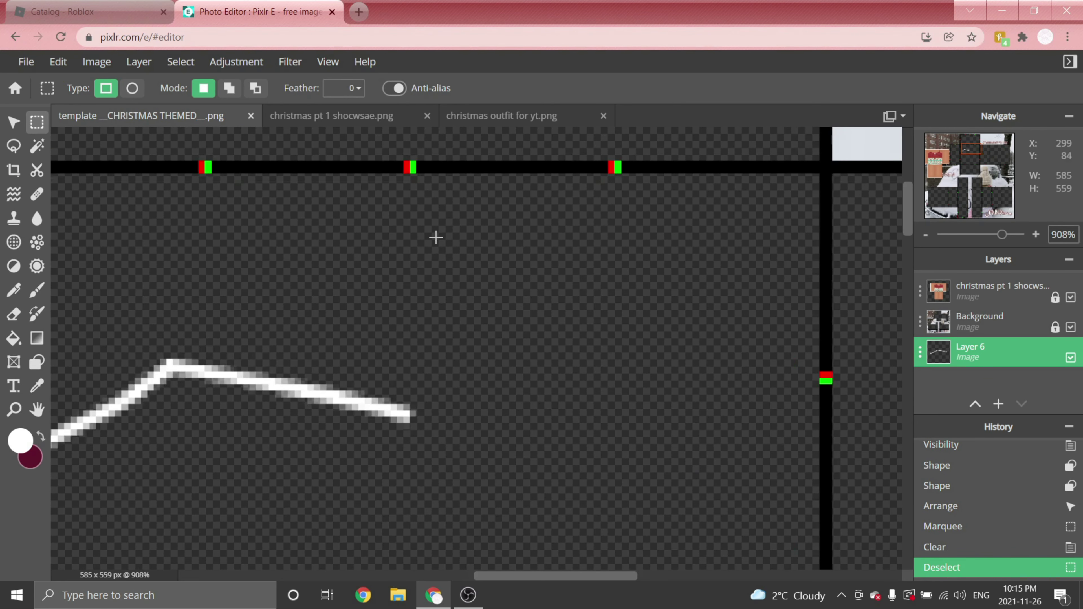
{"action": "scroll", "coordinate": [427, 213], "scroll_direction": "down", "scroll_amount": 4}
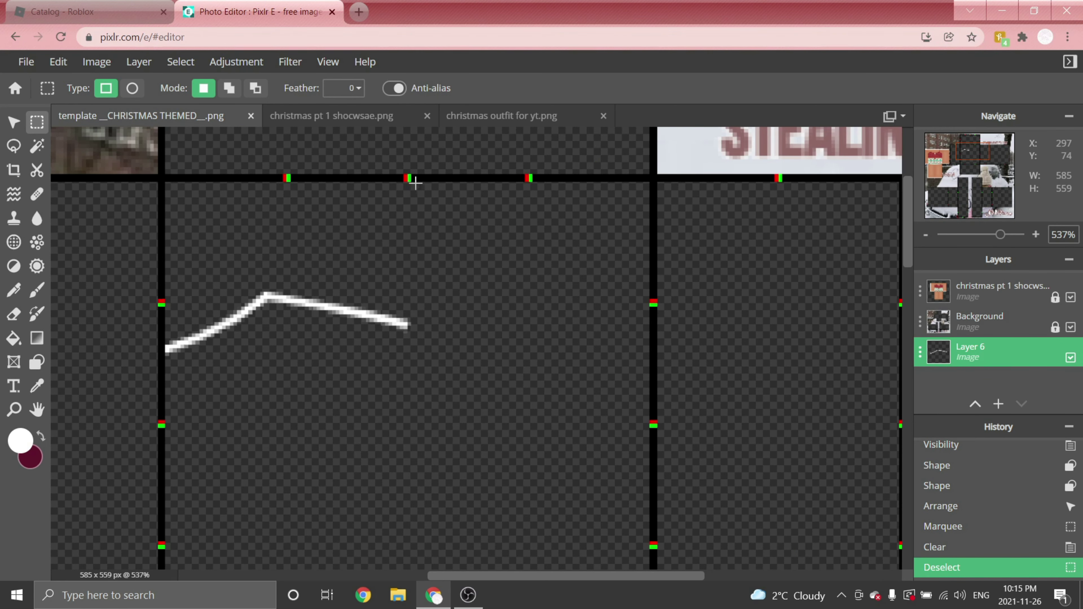
{"action": "mouse_move", "coordinate": [409, 176]}
{"action": "left_mouse_down"}
{"action": "mouse_move", "coordinate": [414, 225]}
{"action": "mouse_move", "coordinate": [651, 487]}
{"action": "left_mouse_up"}
{"action": "scroll", "coordinate": [424, 311], "scroll_direction": "up", "scroll_amount": 4}
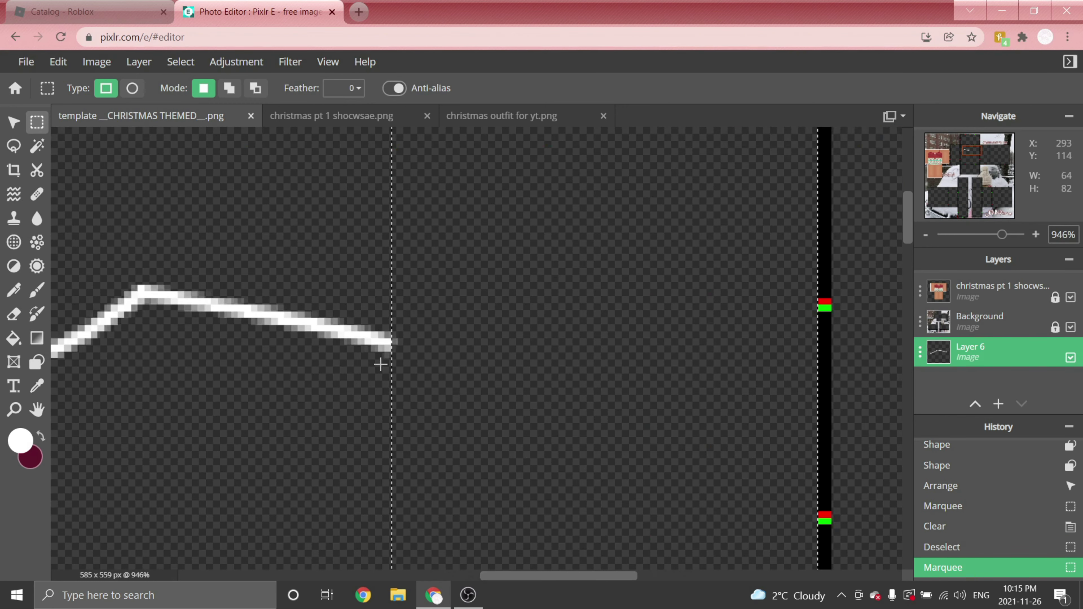
{"action": "scroll", "coordinate": [397, 350], "scroll_direction": "down", "scroll_amount": 5}
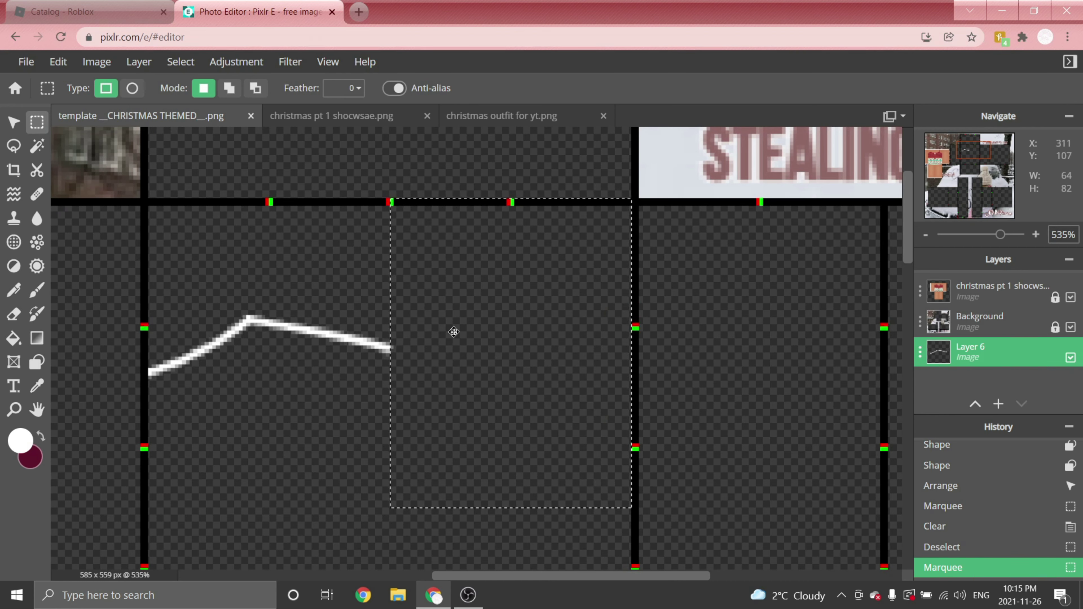
{"action": "key", "text": "Delete"}
{"action": "key", "text": "ctrl+d"}
- Duplicate the trimmed half neckline and flip the copy horizontally
{"action": "left_click", "coordinate": [22, 128]}
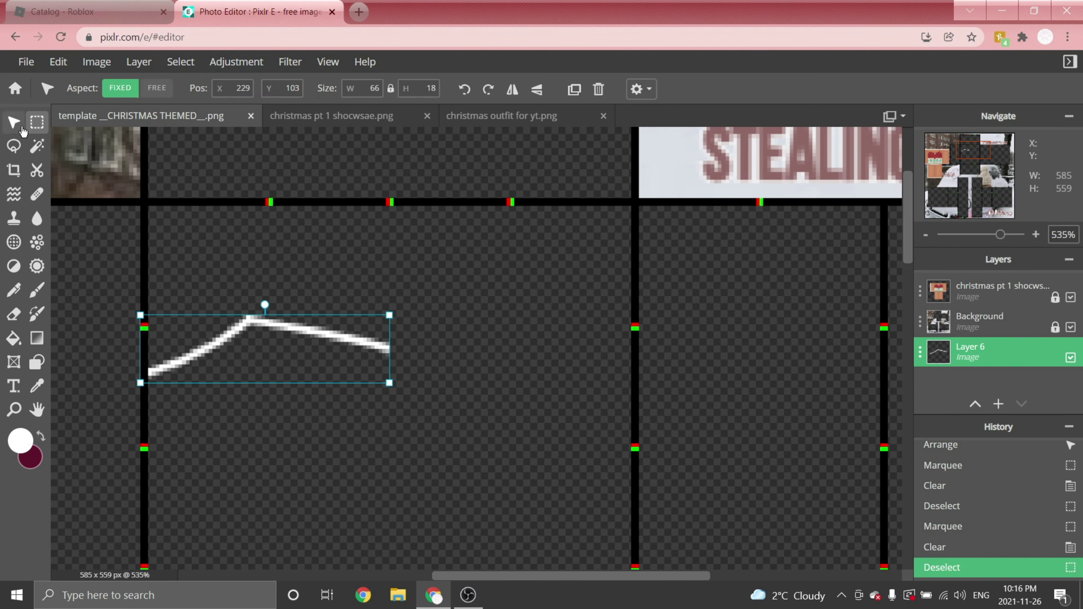
{"action": "left_click", "coordinate": [575, 90]}
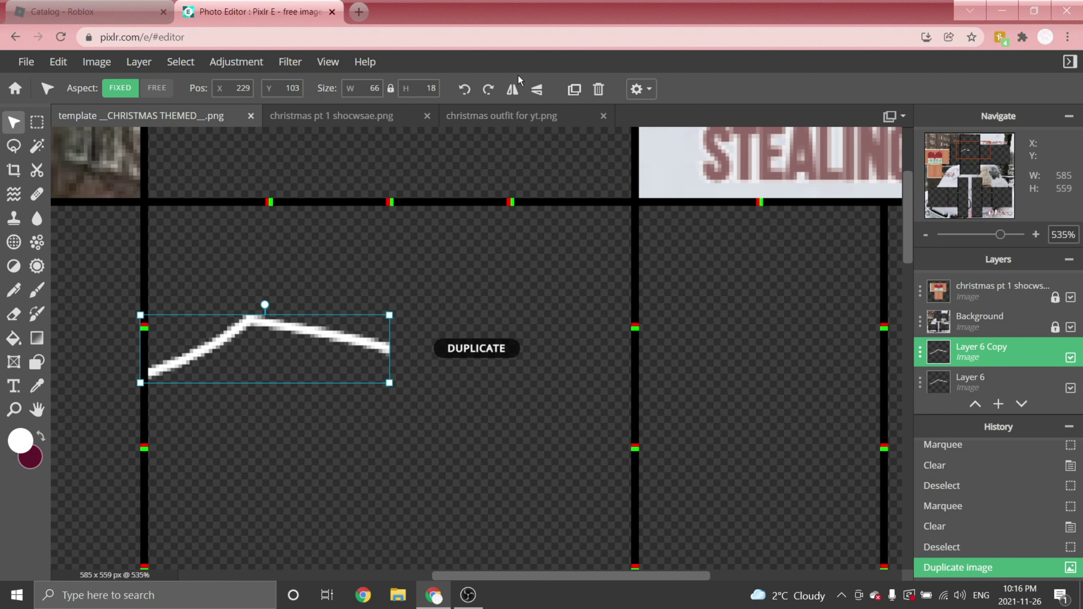
{"action": "left_click", "coordinate": [512, 91]}
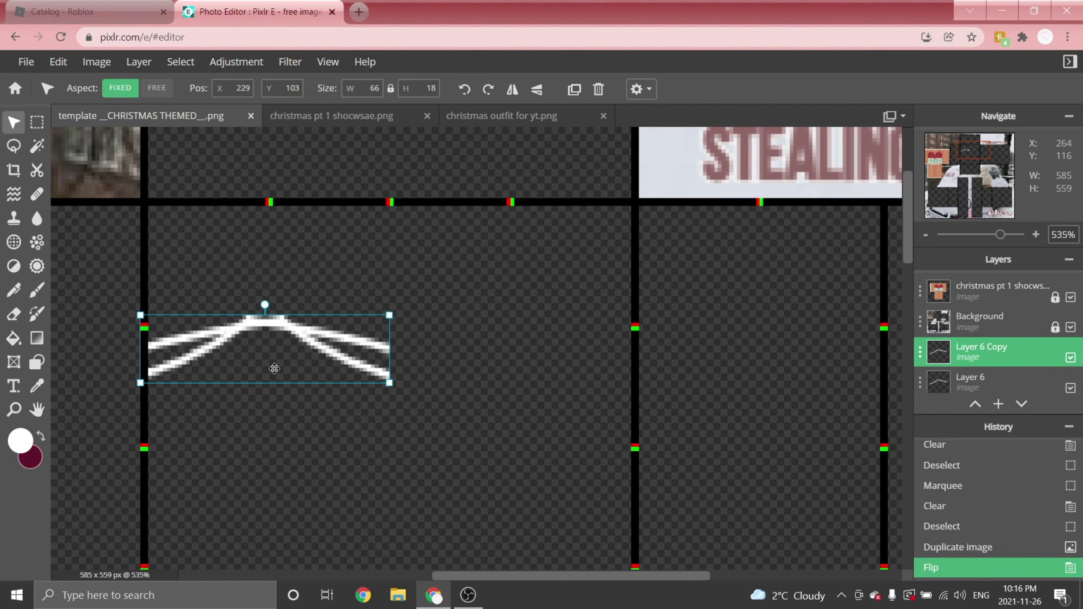
- Place the flipped copy on the torso's right half at X 295, Y 103 and merge the two neckline layers
{"action": "left_click_drag", "start_coordinate": [274, 368], "coordinate": [433, 358]}
{"action": "scroll", "coordinate": [613, 225], "scroll_direction": "down", "scroll_amount": 2}
{"action": "scroll", "coordinate": [486, 243], "scroll_direction": "up", "scroll_amount": 1}
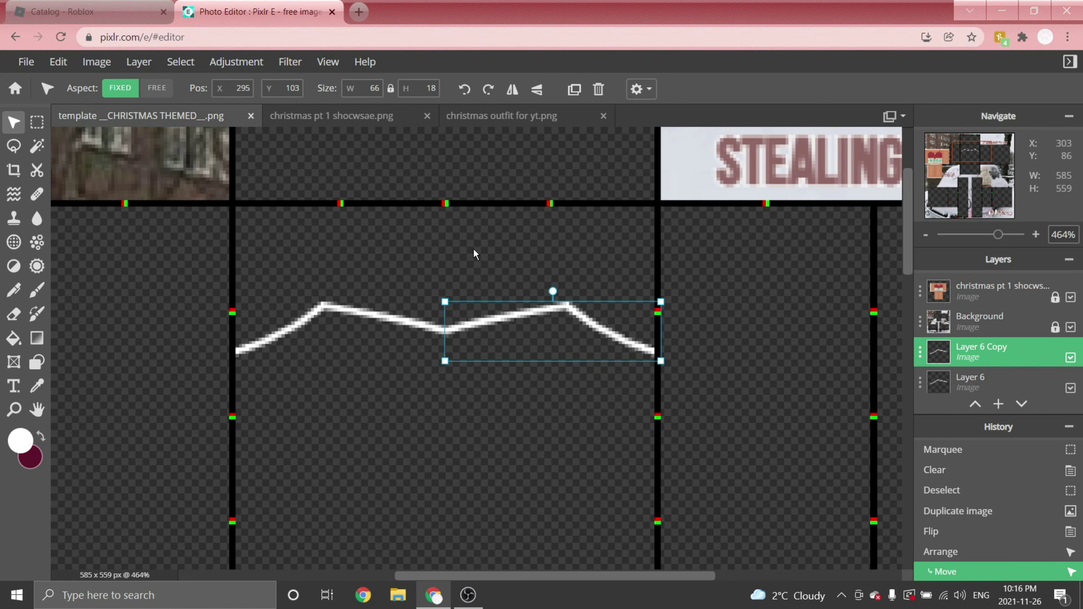
{"action": "key", "text": "ctrl+e"}
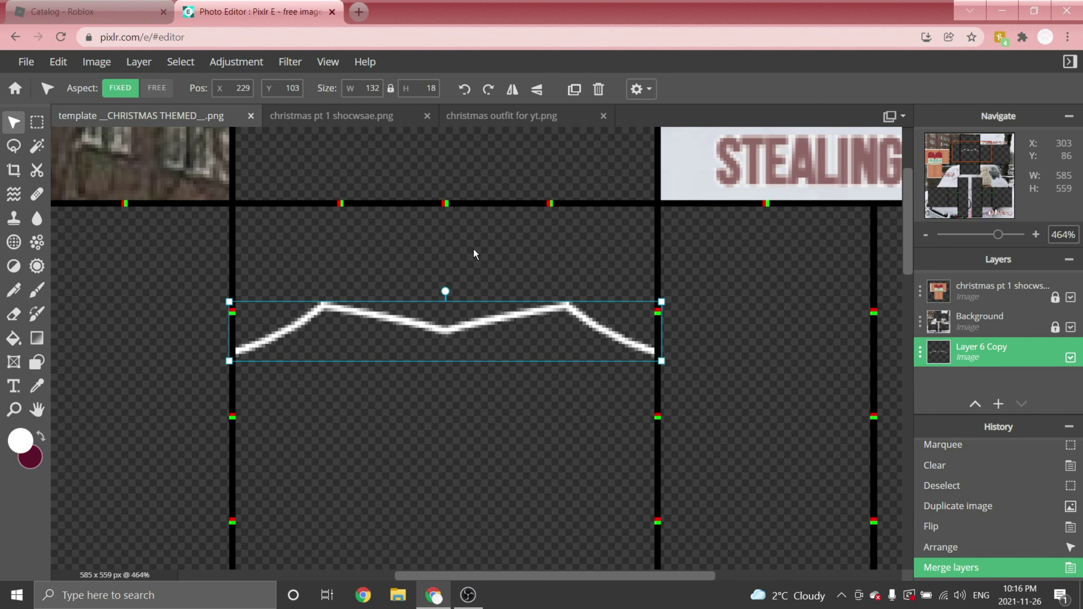
{"action": "scroll", "coordinate": [473, 229], "scroll_direction": "down", "scroll_amount": 4}
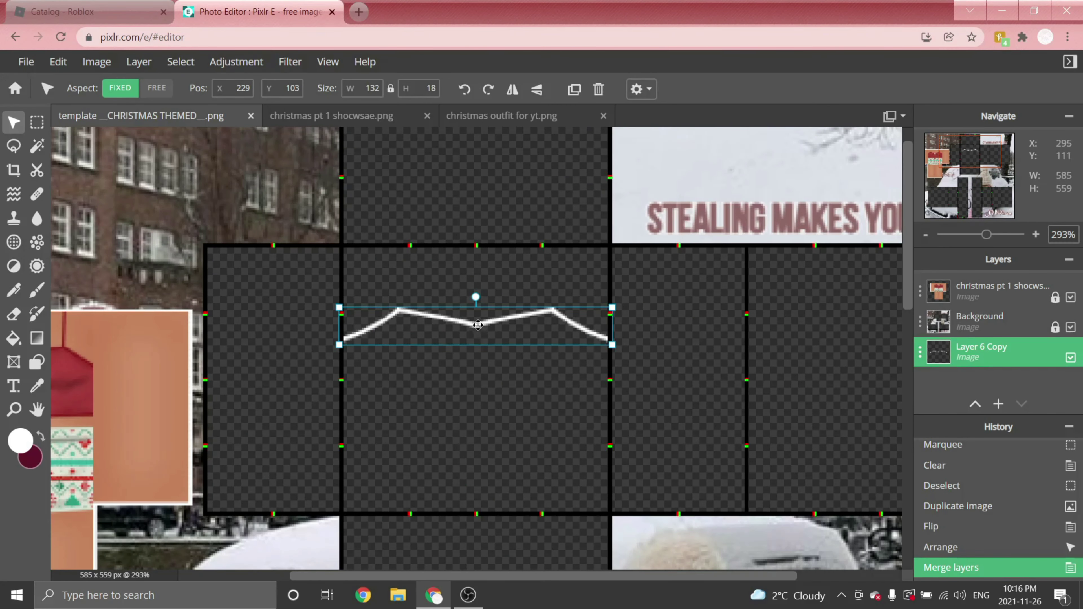
- Move the merged neckline up on the torso front to Y 96, keeping it at X 229
{"action": "scroll", "coordinate": [477, 325], "scroll_direction": "up", "scroll_amount": 3}
{"action": "scroll", "coordinate": [477, 326], "scroll_direction": "up", "scroll_amount": 5}
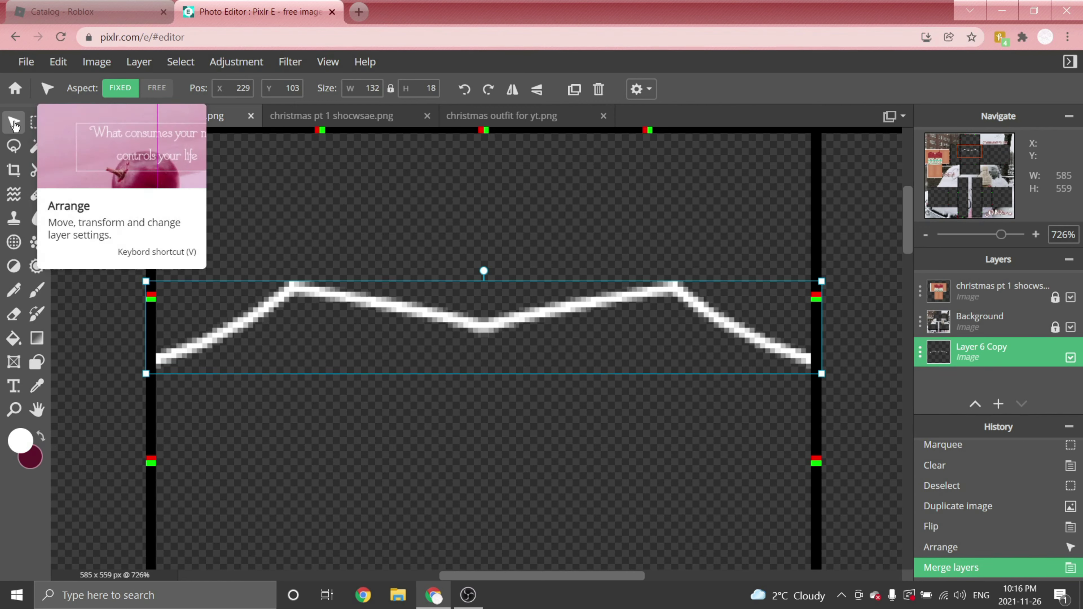
{"action": "left_click_drag", "start_coordinate": [462, 288], "coordinate": [460, 256]}
{"action": "scroll", "coordinate": [405, 347], "scroll_direction": "down", "scroll_amount": 5}
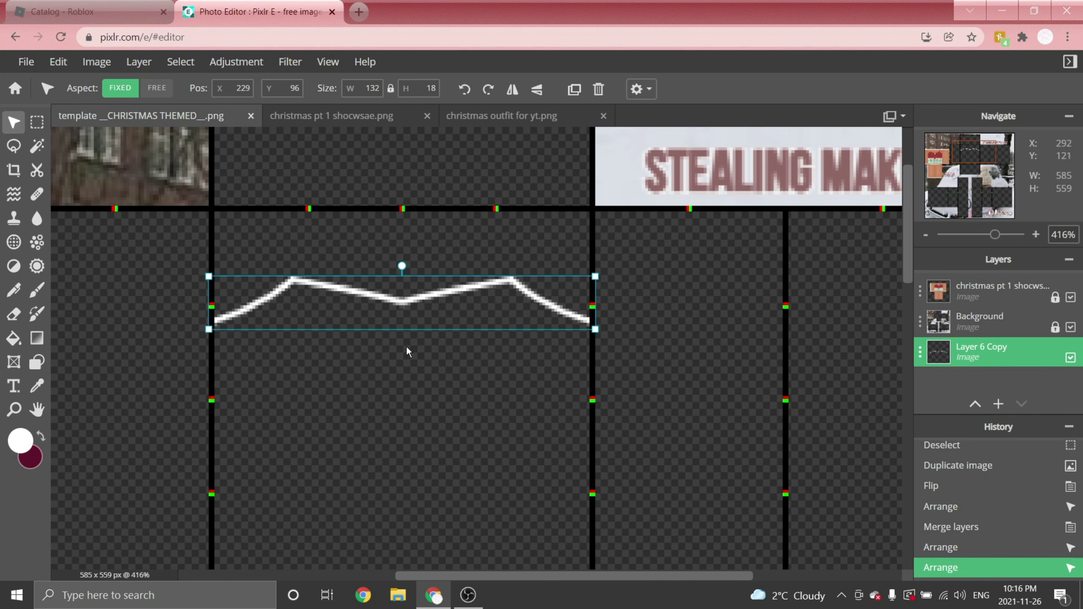
- Draw a white 2 px Bezier line across the torso front between its middle side marks, bowed slightly downward
{"action": "left_click", "coordinate": [44, 363]}
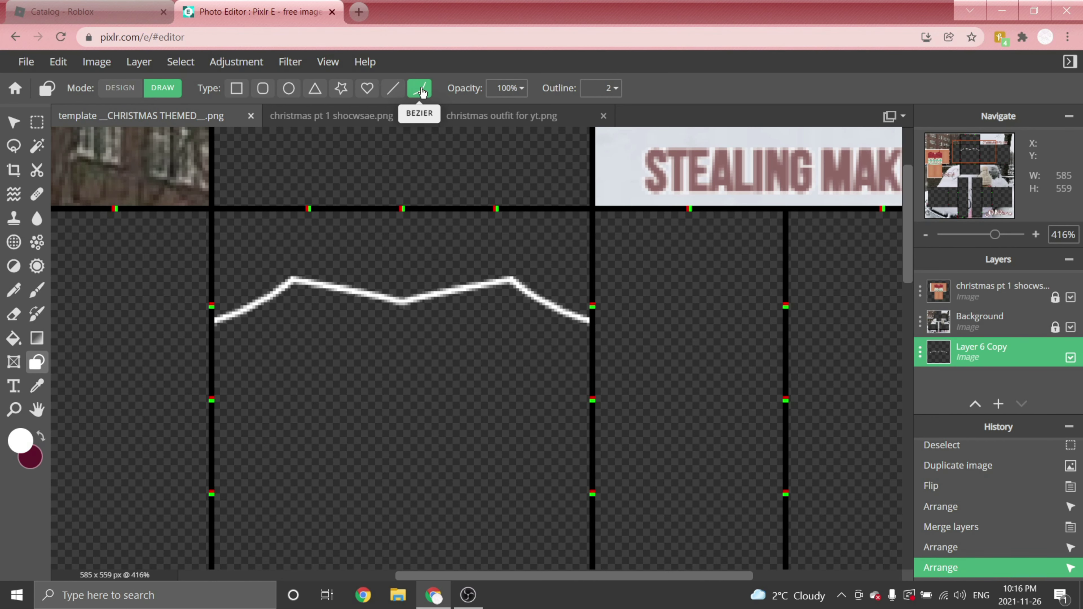
{"action": "scroll", "coordinate": [390, 394], "scroll_direction": "up", "scroll_amount": 2}
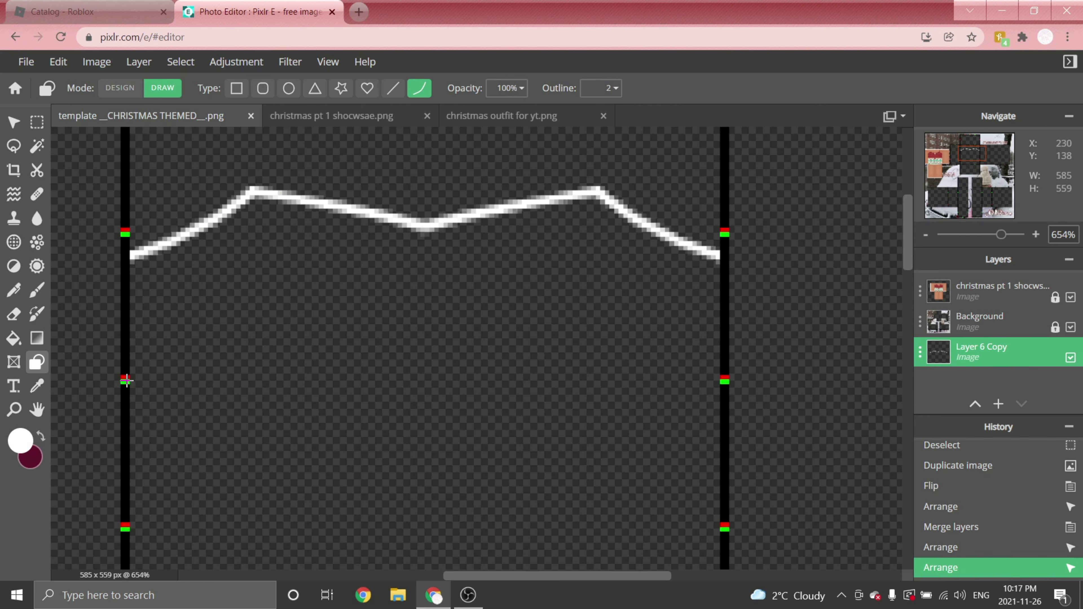
{"action": "left_click_drag", "start_coordinate": [126, 380], "coordinate": [721, 379]}
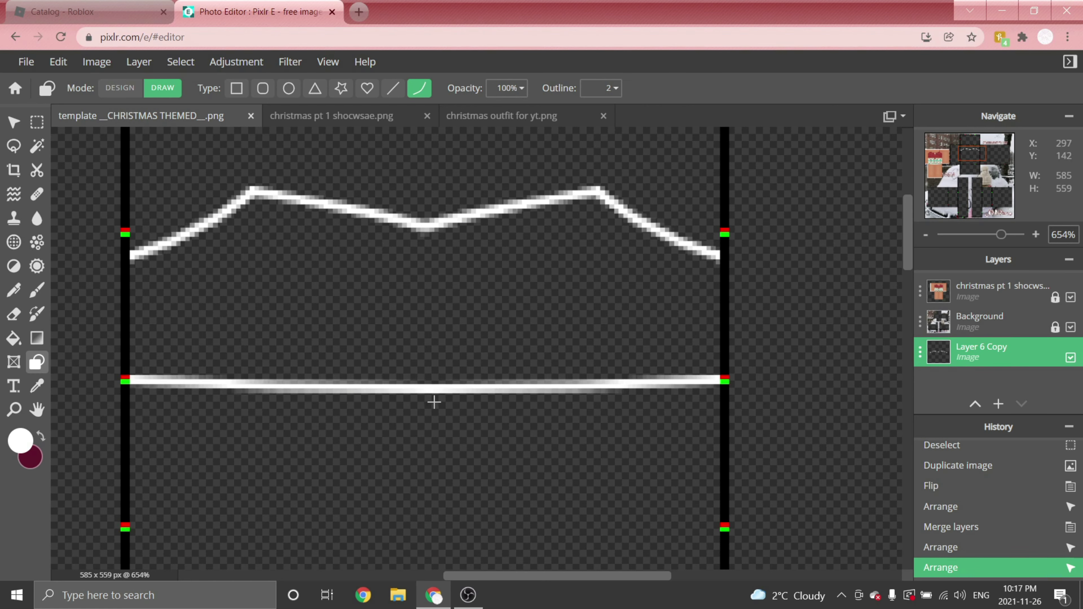
{"action": "left_click", "coordinate": [429, 397]}
{"action": "scroll", "coordinate": [287, 256], "scroll_direction": "down", "scroll_amount": 5}
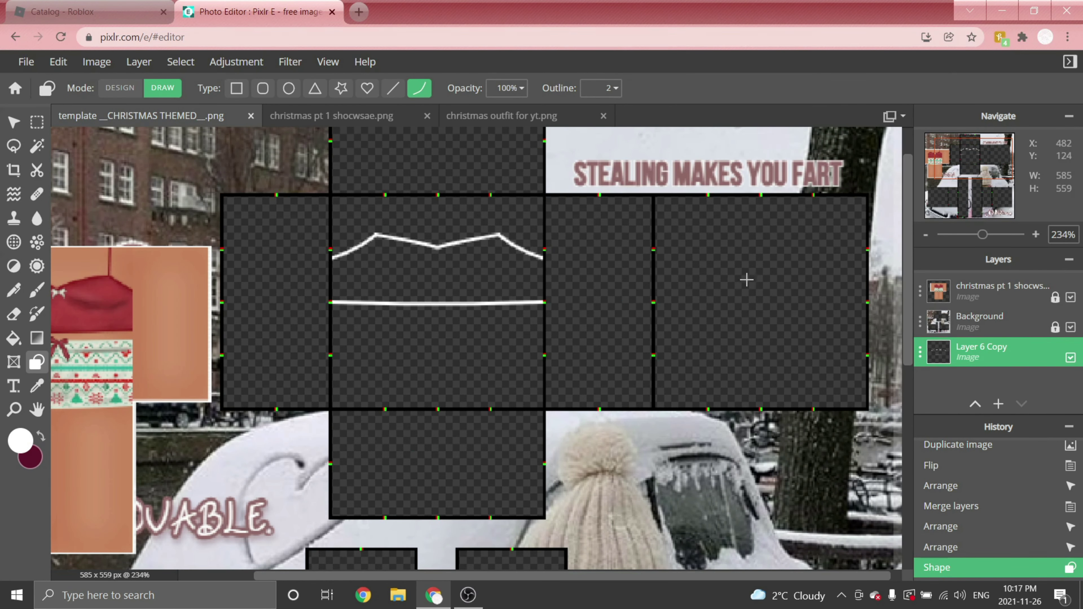
- Extend the neckline's end and the lower line across the side panel left of the torso front with two white lines
{"action": "scroll", "coordinate": [173, 236], "scroll_direction": "up", "scroll_amount": 2}
{"action": "scroll", "coordinate": [290, 297], "scroll_direction": "up", "scroll_amount": 4}
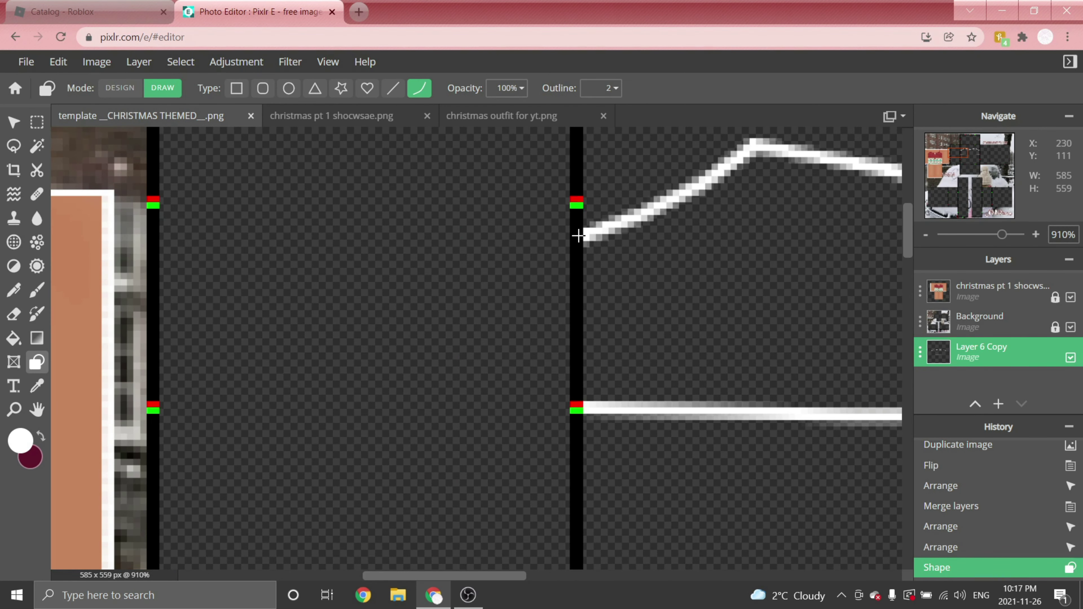
{"action": "left_click_drag", "start_coordinate": [578, 239], "coordinate": [159, 239]}
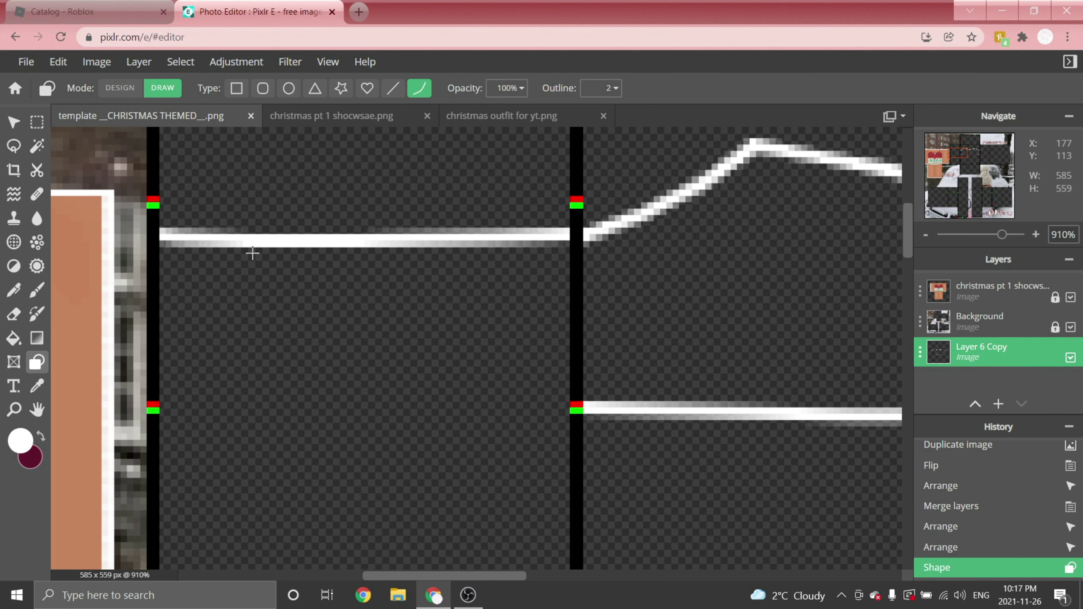
{"action": "left_click_drag", "start_coordinate": [571, 408], "coordinate": [160, 411]}
{"action": "scroll", "coordinate": [179, 401], "scroll_direction": "down", "scroll_amount": 5}
- Draw two white lines across the side panel right of the torso front, continuing the neckline's end and the lower line
{"action": "scroll", "coordinate": [486, 360], "scroll_direction": "up", "scroll_amount": 6}
{"action": "left_click_drag", "start_coordinate": [217, 267], "coordinate": [721, 268]}
{"action": "left_click_drag", "start_coordinate": [216, 477], "coordinate": [714, 481]}
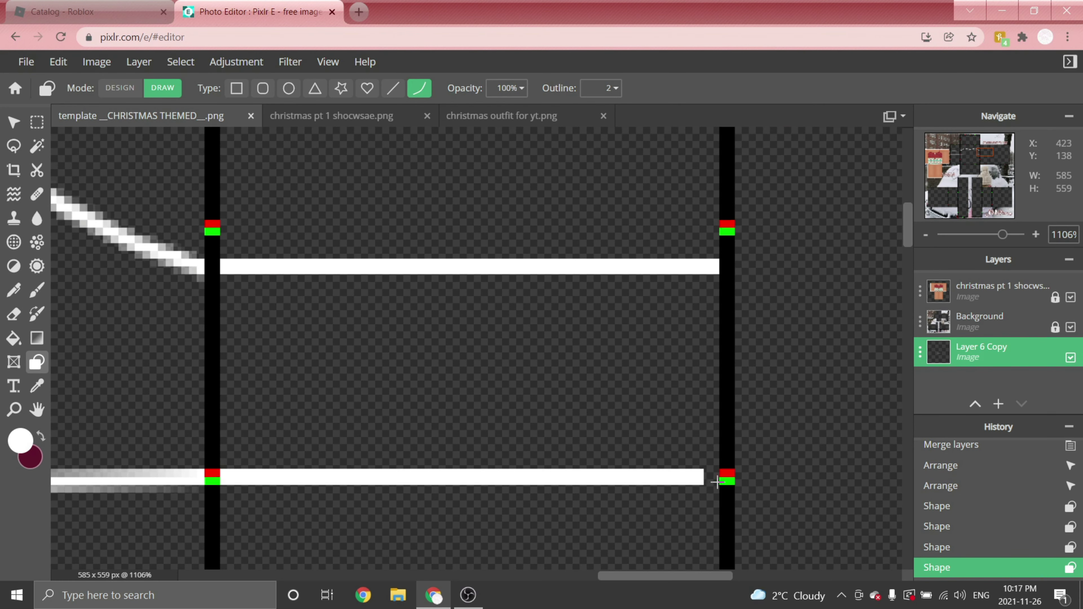
- Continue the upper and lower white lines across the torso back panel, bowing the upper one slightly downward
{"action": "scroll", "coordinate": [721, 474], "scroll_direction": "down", "scroll_amount": 5}
{"action": "scroll", "coordinate": [862, 384], "scroll_direction": "up", "scroll_amount": 4}
{"action": "scroll", "coordinate": [876, 277], "scroll_direction": "up", "scroll_amount": 1}
{"action": "mouse_move", "coordinate": [174, 332]}
{"action": "left_mouse_down"}
{"action": "mouse_move", "coordinate": [879, 323]}
{"action": "mouse_move", "coordinate": [883, 332]}
{"action": "left_mouse_up"}
{"action": "left_click", "coordinate": [529, 347]}
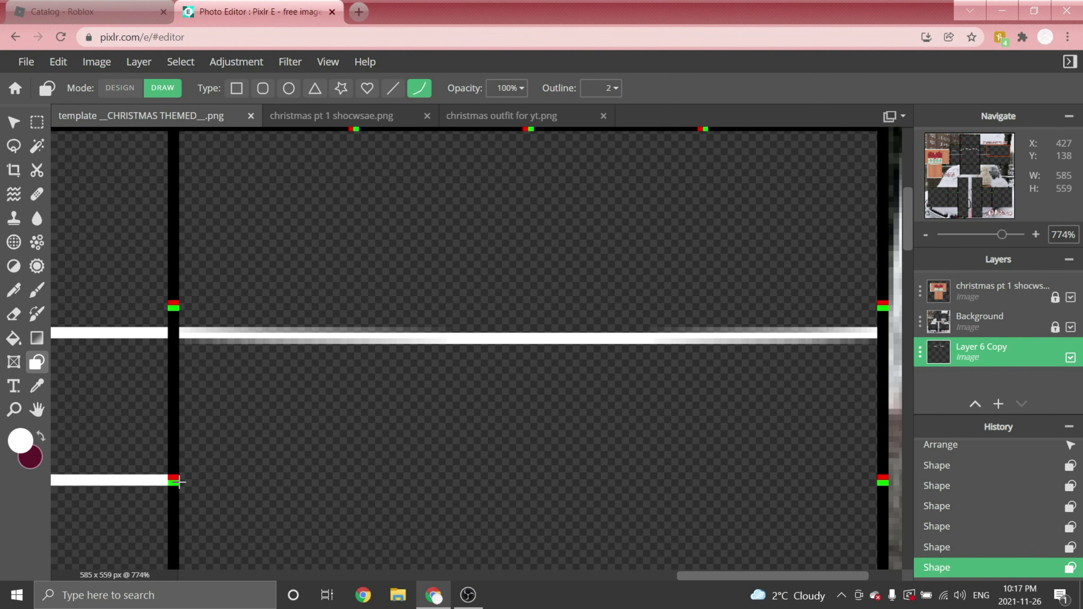
{"action": "left_click_drag", "start_coordinate": [174, 482], "coordinate": [886, 483]}
{"action": "left_click", "coordinate": [886, 484]}
{"action": "scroll", "coordinate": [874, 469], "scroll_direction": "down", "scroll_amount": 5}
{"action": "scroll", "coordinate": [563, 336], "scroll_direction": "down", "scroll_amount": 5}
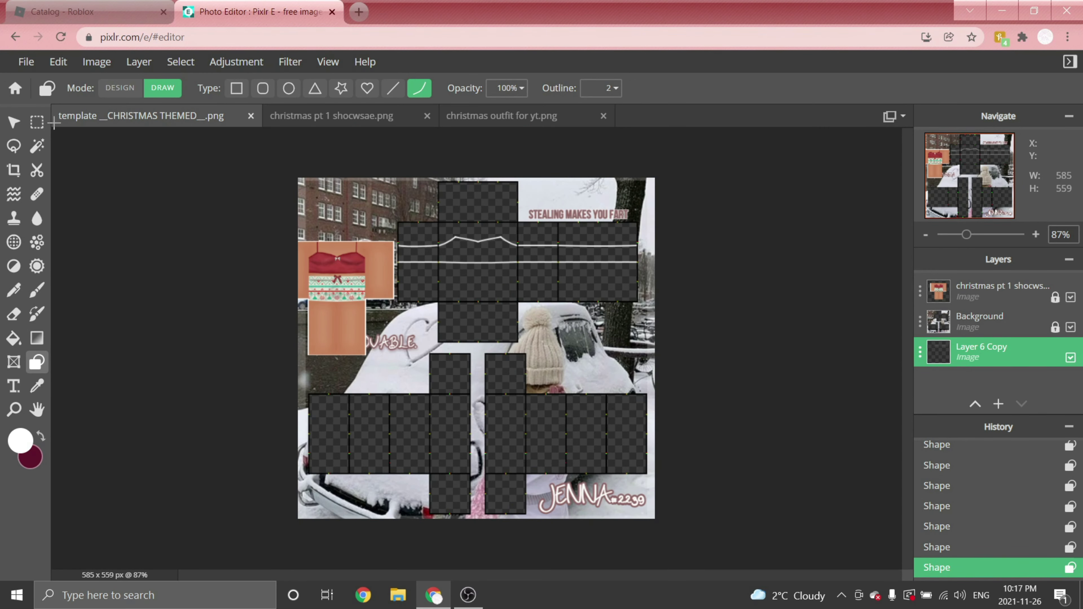
- Add a new layer and draw a white vertical strap line from the neckline's left peak to the torso front's upper border
{"action": "left_click", "coordinate": [138, 62]}
{"action": "left_click", "coordinate": [139, 87]}
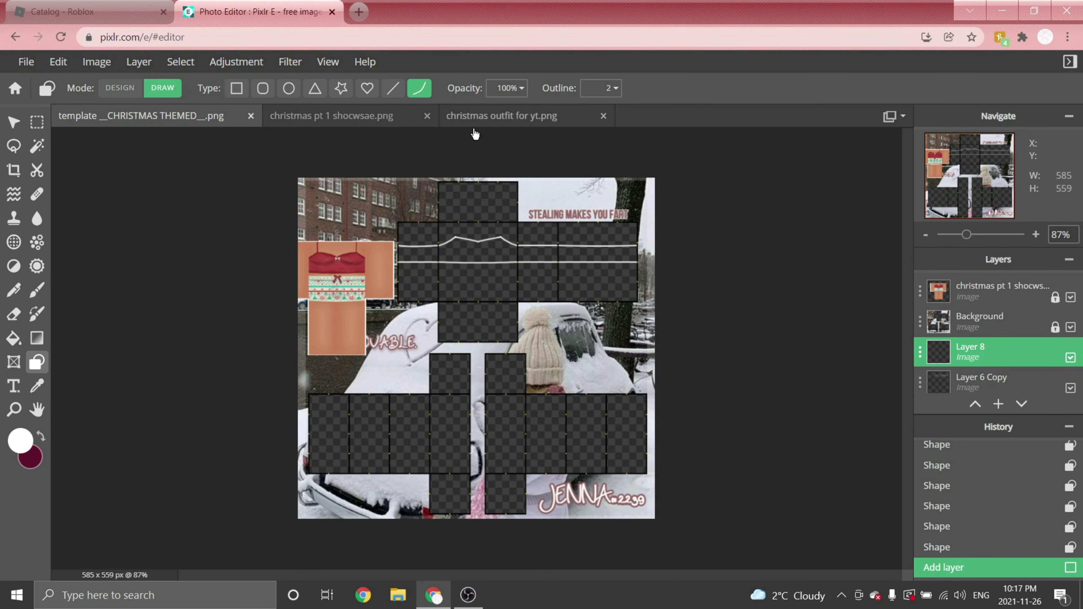
{"action": "scroll", "coordinate": [478, 145], "scroll_direction": "up", "scroll_amount": 9}
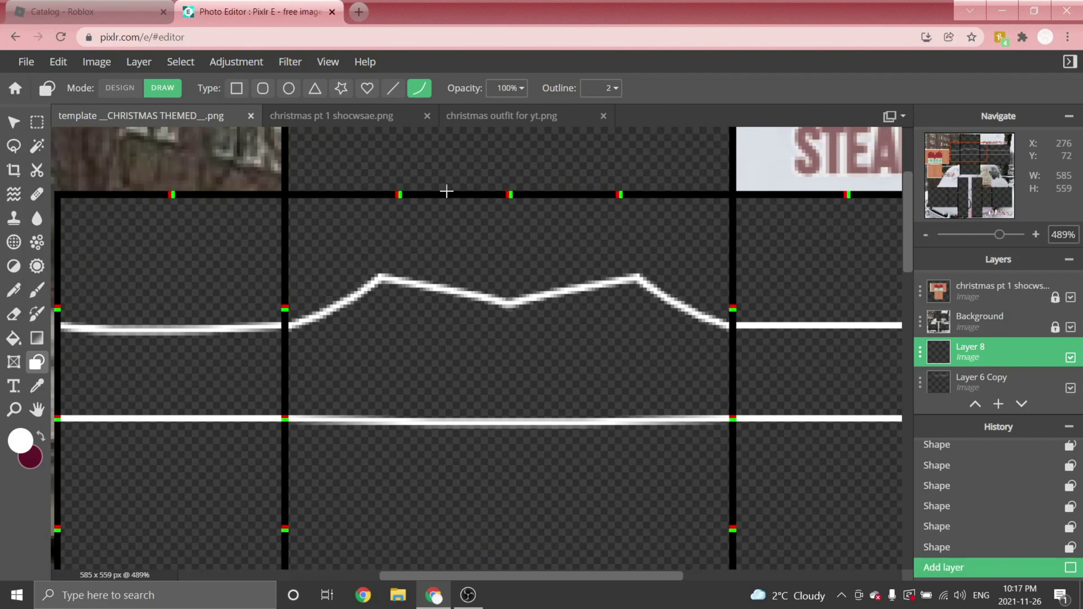
{"action": "scroll", "coordinate": [447, 192], "scroll_direction": "up", "scroll_amount": 4}
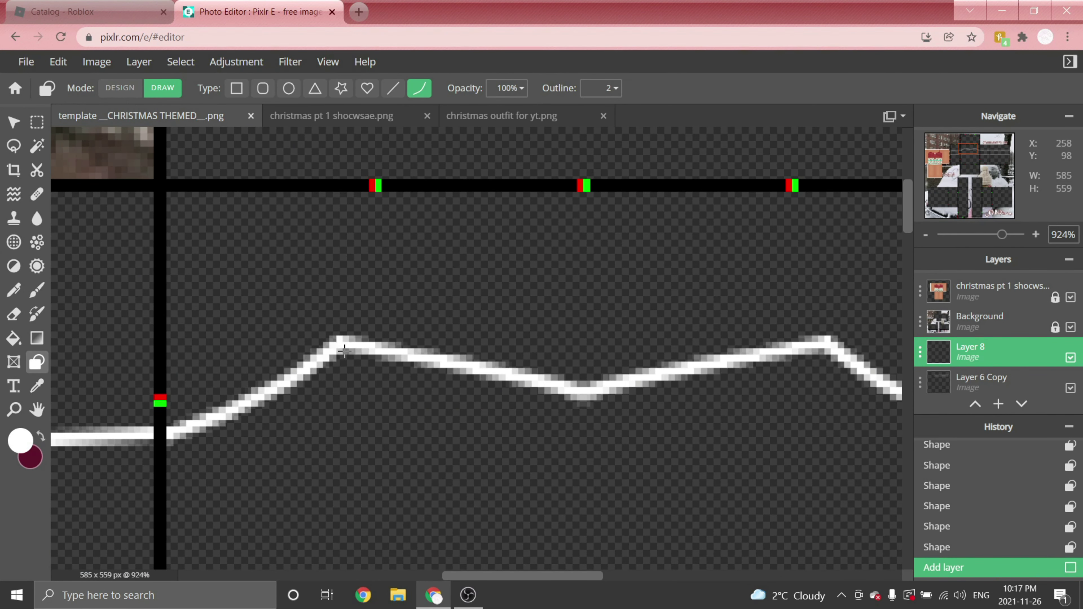
{"action": "mouse_move", "coordinate": [341, 345]}
{"action": "left_mouse_down"}
{"action": "mouse_move", "coordinate": [315, 198]}
{"action": "mouse_move", "coordinate": [332, 188]}
{"action": "left_mouse_up"}
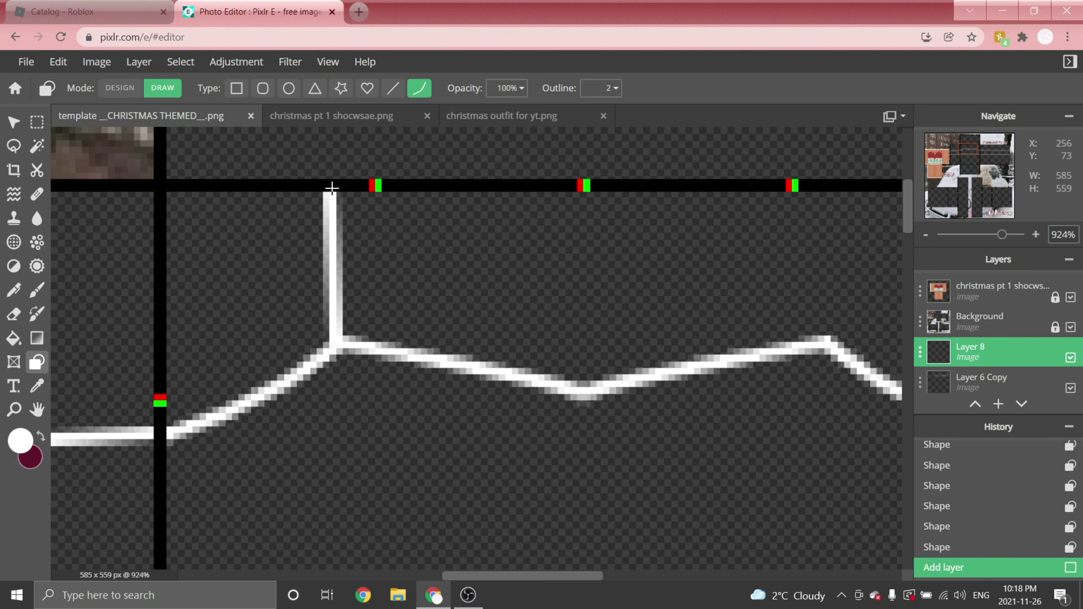
{"action": "left_click_drag", "start_coordinate": [332, 188], "coordinate": [332, 188]}
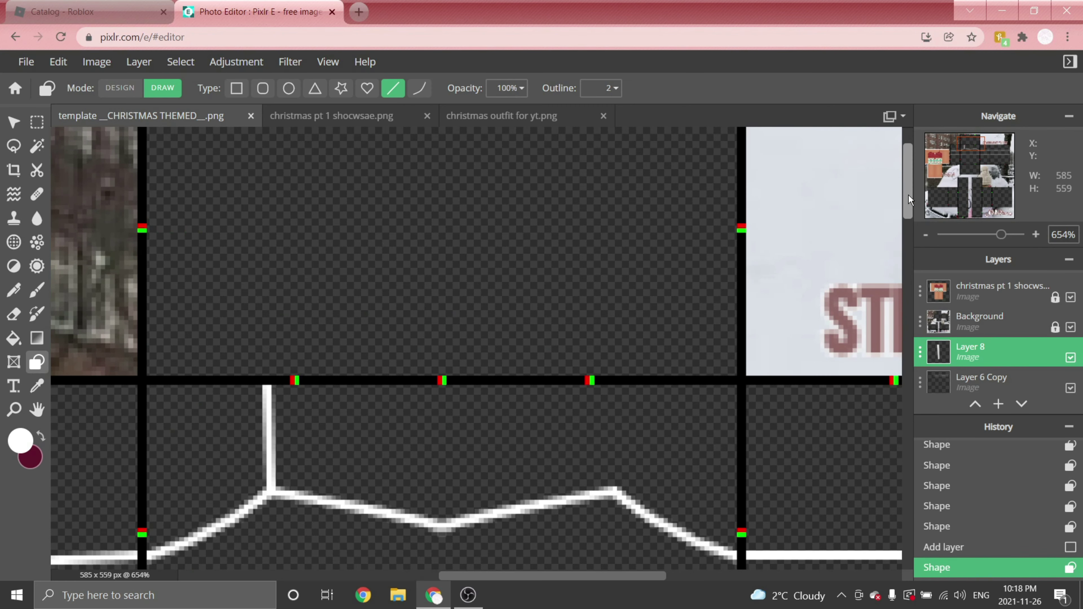
- Extend the left strap with a straight white line through the shoulder panel up to its upper border
{"action": "left_click_drag", "start_coordinate": [909, 195], "coordinate": [906, 177]}
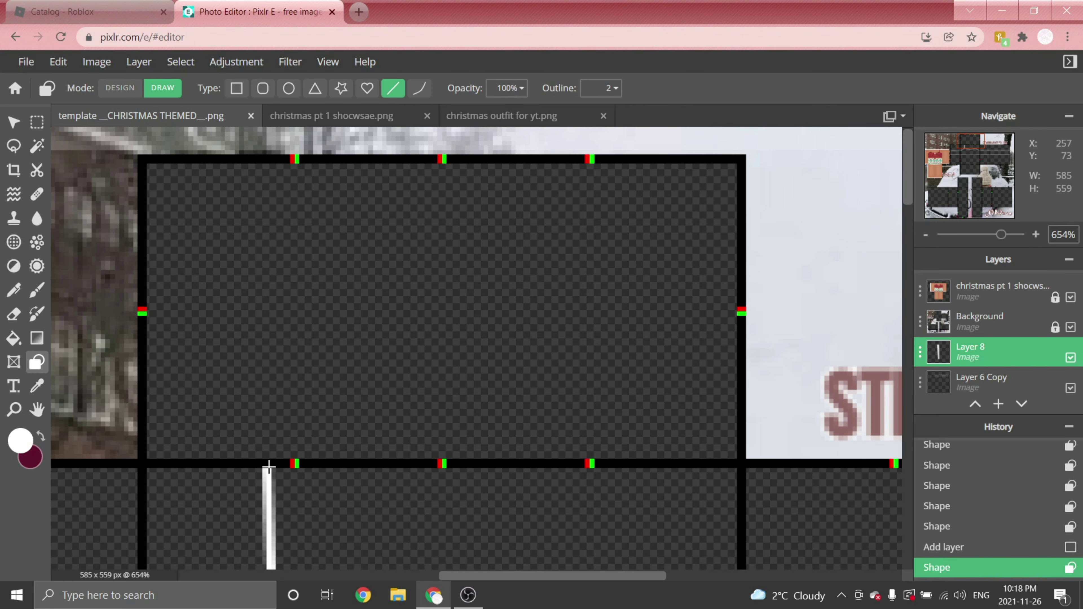
{"action": "mouse_move", "coordinate": [268, 467]}
{"action": "left_mouse_down"}
{"action": "mouse_move", "coordinate": [254, 247]}
{"action": "mouse_move", "coordinate": [266, 157]}
{"action": "left_mouse_up"}
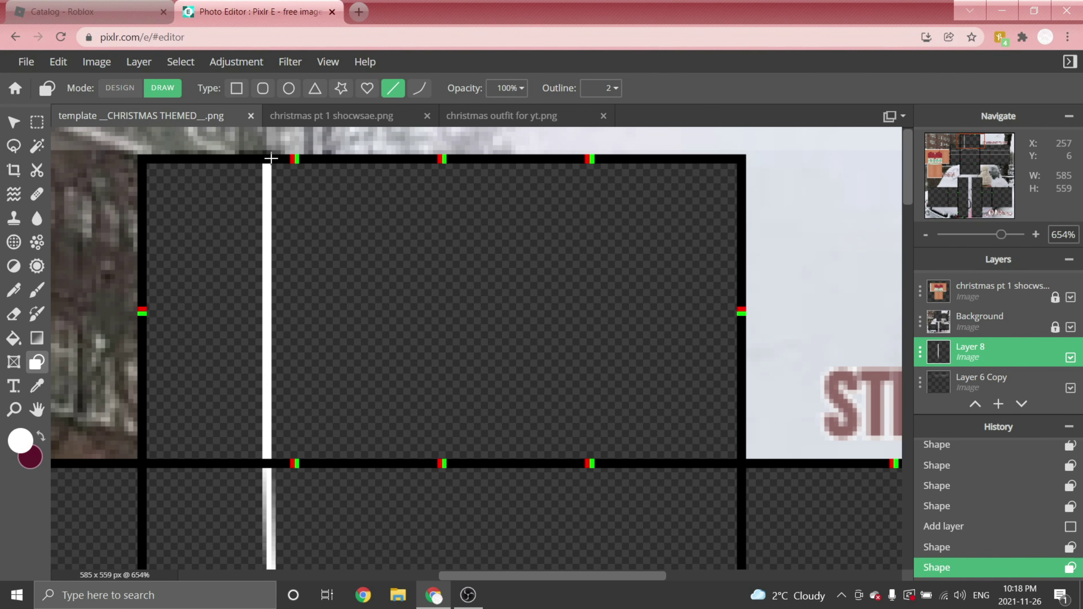
{"action": "scroll", "coordinate": [310, 264], "scroll_direction": "down", "scroll_amount": 2}
{"action": "scroll", "coordinate": [309, 264], "scroll_direction": "down", "scroll_amount": 1}
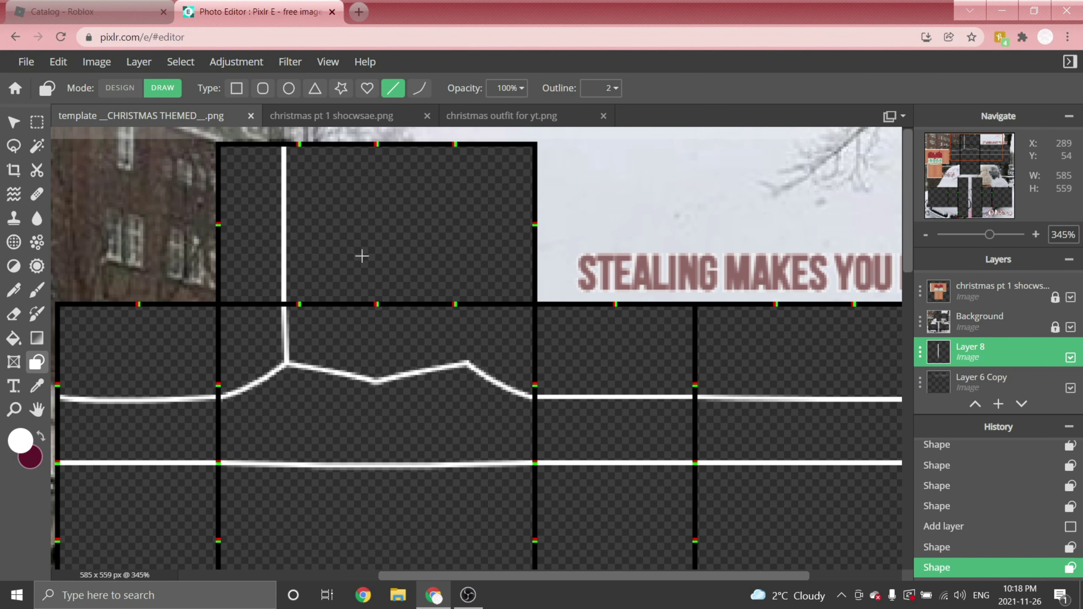
- Duplicate the strap layer and flip the copy horizontally
{"action": "left_click", "coordinate": [13, 122]}
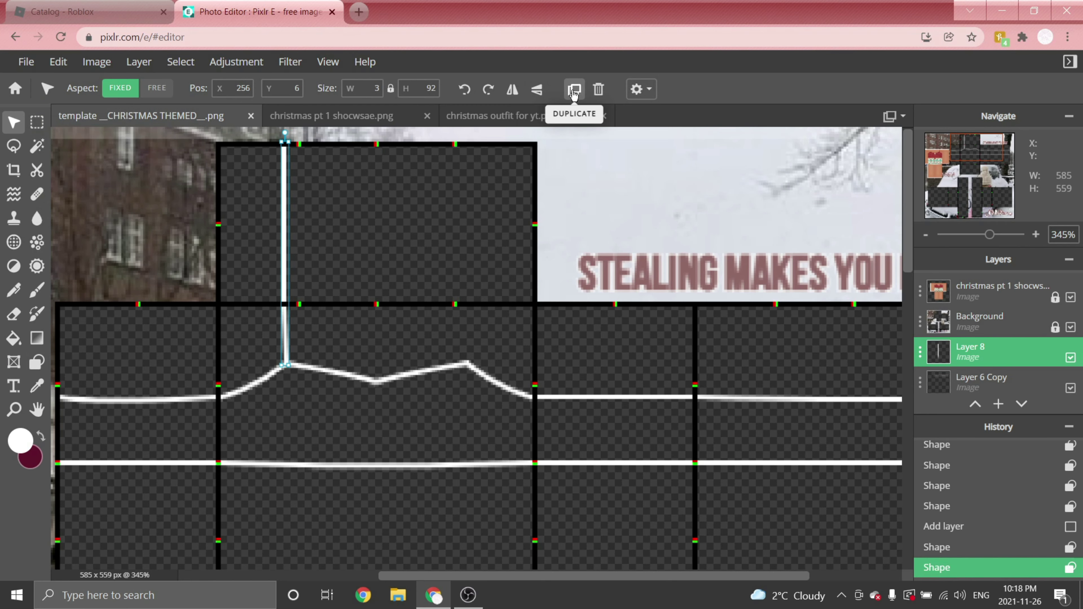
{"action": "left_click", "coordinate": [573, 90]}
{"action": "left_click", "coordinate": [512, 89]}
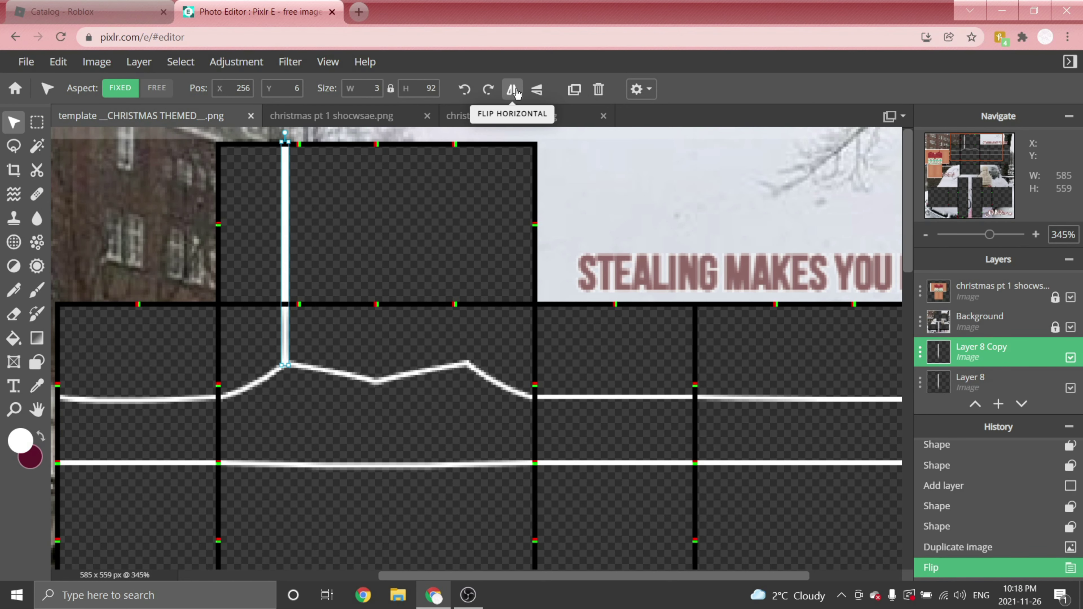
- Place the flipped strap on the neckline's right peak at X 331, Y 6 and merge the two strap layers
{"action": "scroll", "coordinate": [410, 313], "scroll_direction": "up", "scroll_amount": 2}
{"action": "left_click_drag", "start_coordinate": [197, 249], "coordinate": [490, 244]}
{"action": "scroll", "coordinate": [490, 244], "scroll_direction": "down", "scroll_amount": 5}
{"action": "scroll", "coordinate": [478, 262], "scroll_direction": "down", "scroll_amount": 3}
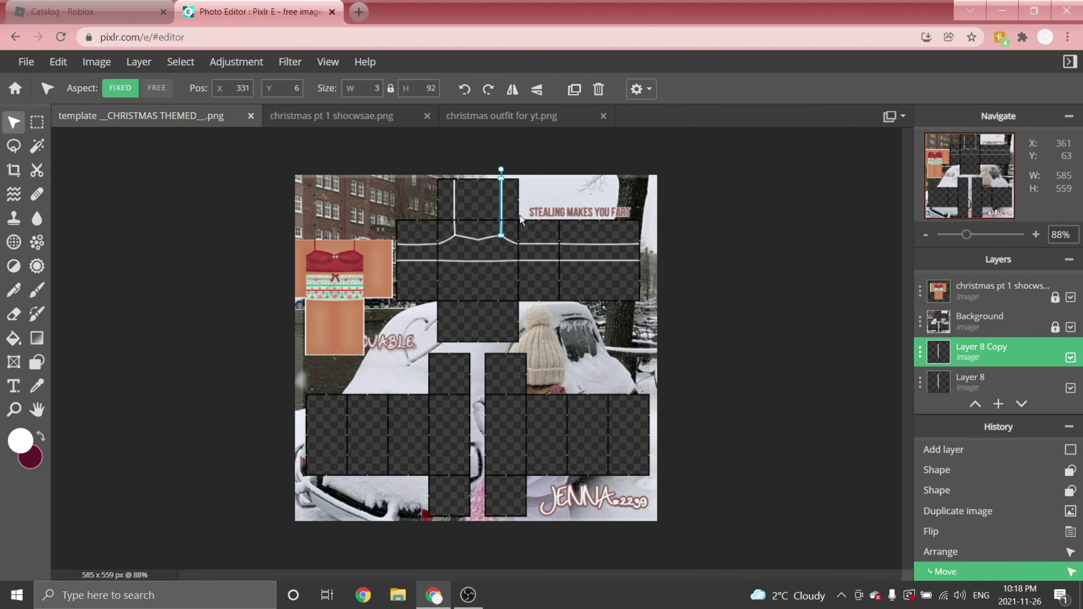
{"action": "key", "text": "ctrl+e"}
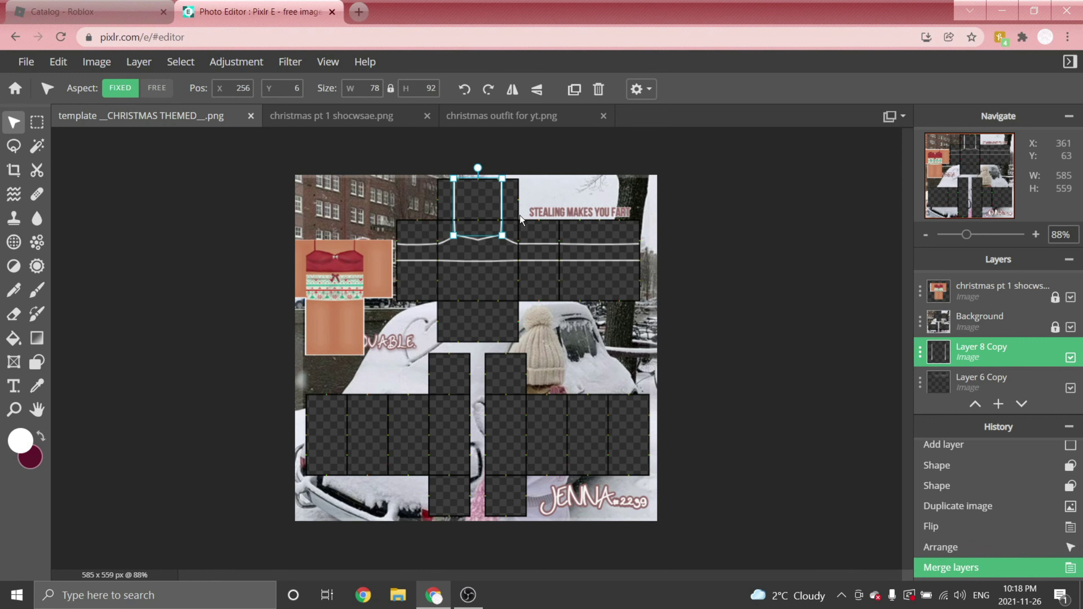
- Copy the straps within a 128 × 64 px selection covering the inside of the shoulder panel, and deselect
{"action": "scroll", "coordinate": [520, 215], "scroll_direction": "up", "scroll_amount": 5}
{"action": "left_click_drag", "start_coordinate": [906, 194], "coordinate": [904, 155]}
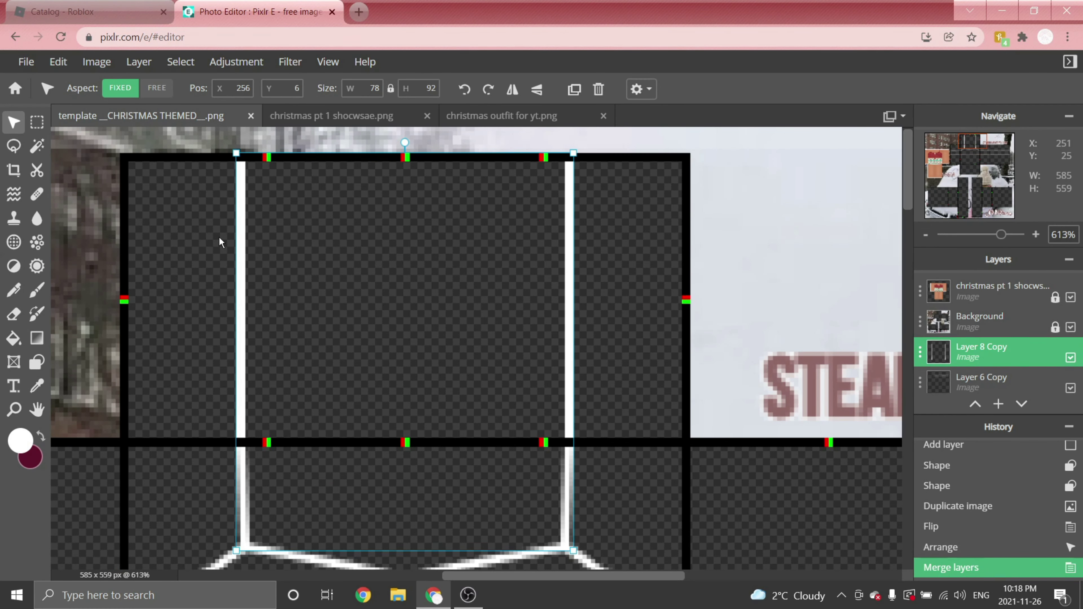
{"action": "left_click", "coordinate": [37, 122]}
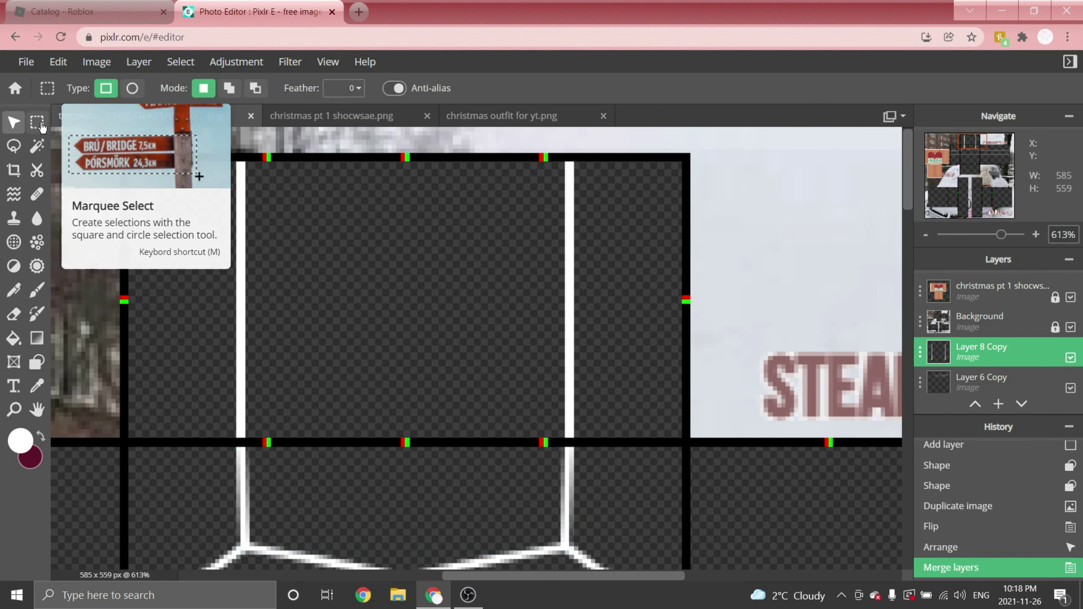
{"action": "left_click_drag", "start_coordinate": [129, 162], "coordinate": [678, 437]}
{"action": "scroll", "coordinate": [420, 210], "scroll_direction": "down", "scroll_amount": 1}
{"action": "key", "text": "alt"}
{"action": "key", "text": "ctrl+c"}
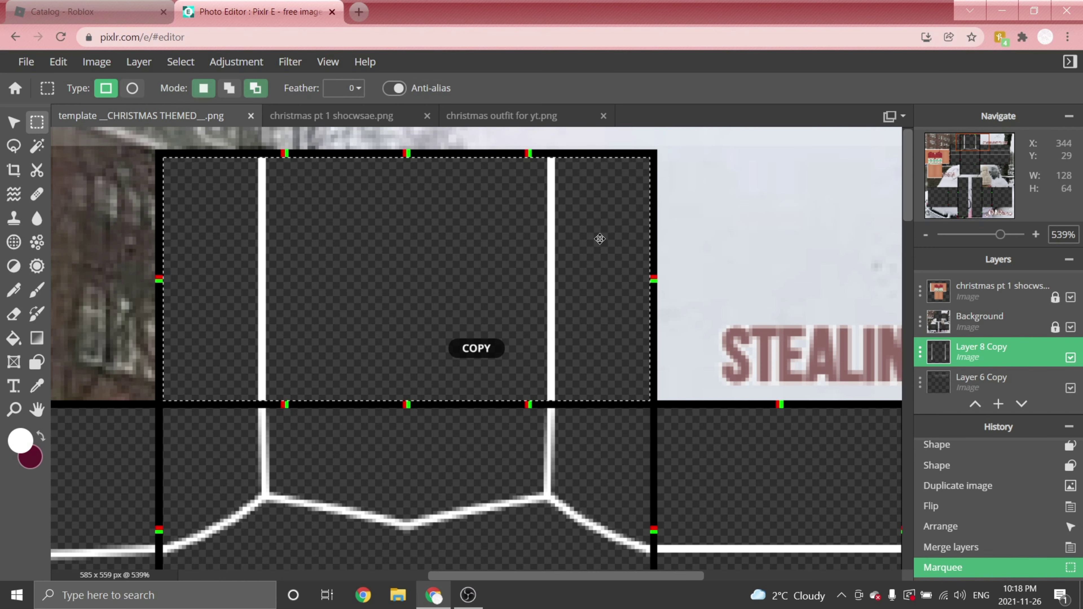
{"action": "key", "text": "ctrl+d"}
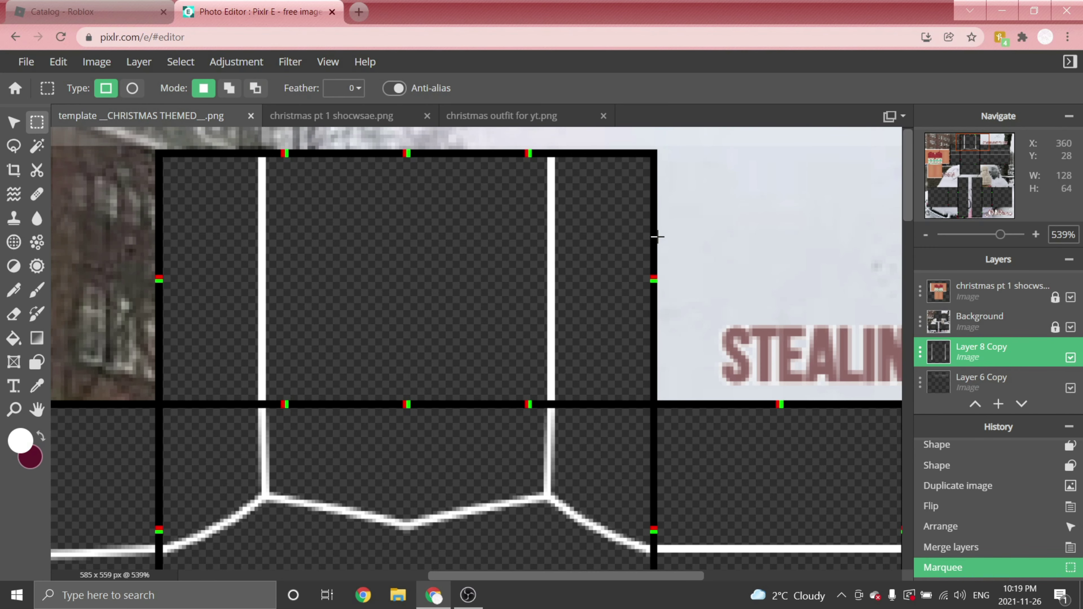
- Paste the copied straps and place them on the torso back, from its upper border down to the upper white line
{"action": "scroll", "coordinate": [428, 194], "scroll_direction": "down", "scroll_amount": 10}
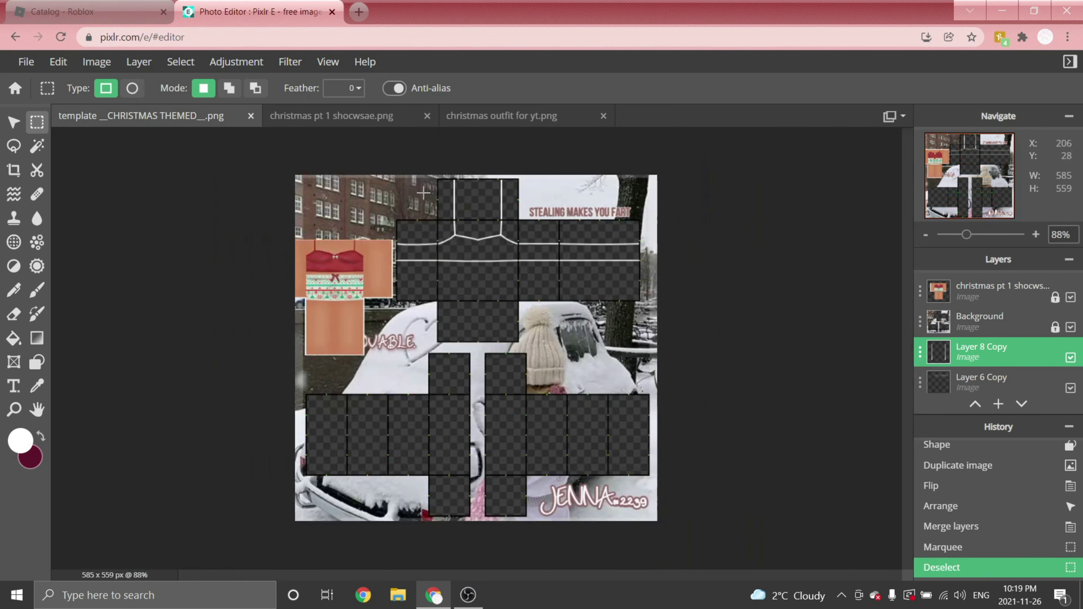
{"action": "key", "text": "ctrl+v"}
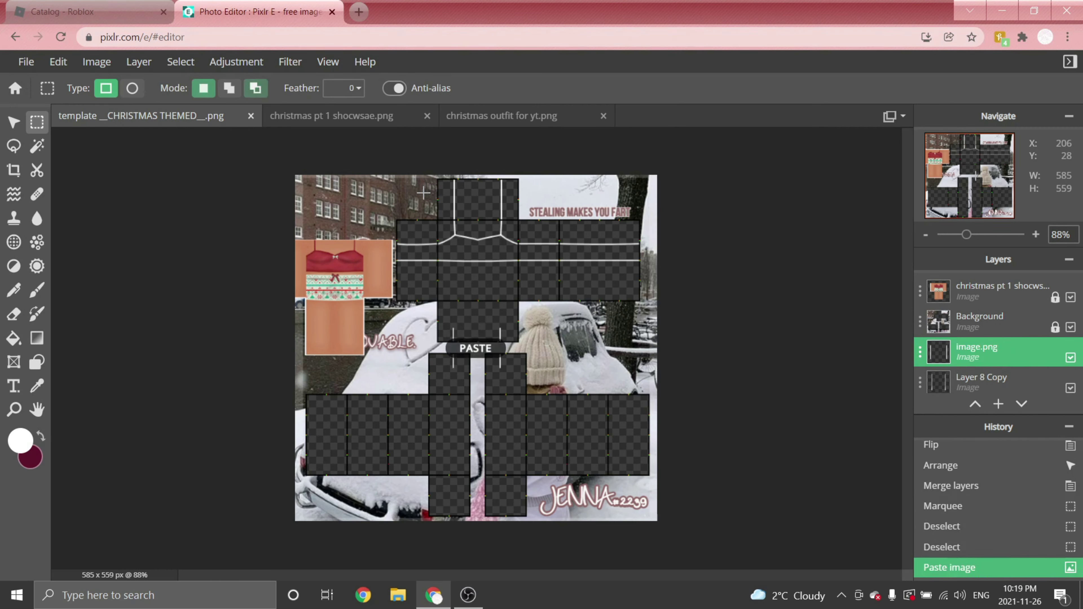
{"action": "left_click", "coordinate": [13, 127]}
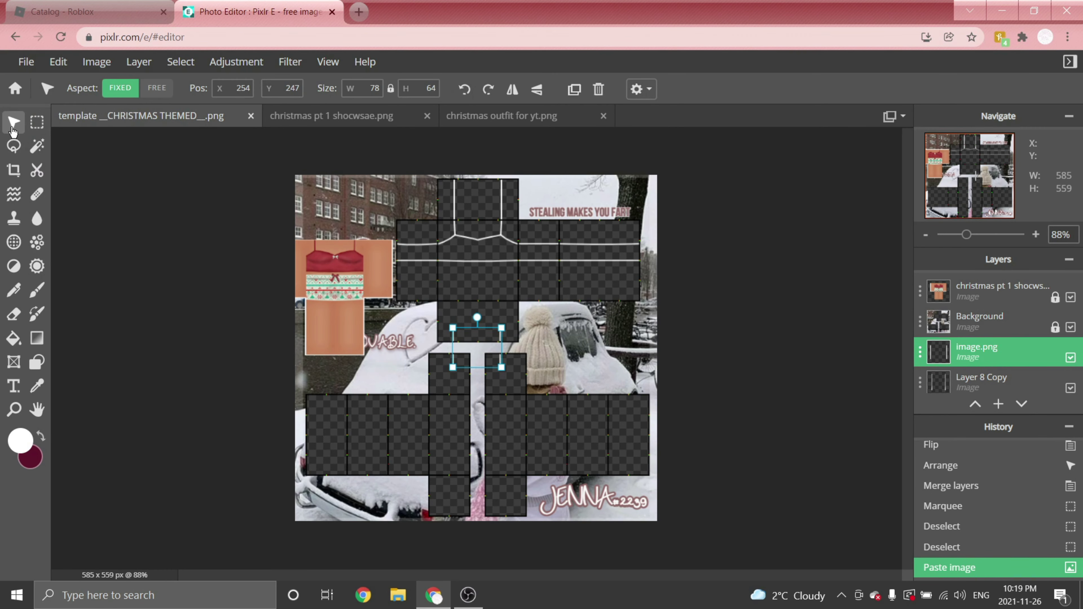
{"action": "left_click_drag", "start_coordinate": [482, 349], "coordinate": [602, 218]}
{"action": "scroll", "coordinate": [599, 216], "scroll_direction": "up", "scroll_amount": 10}
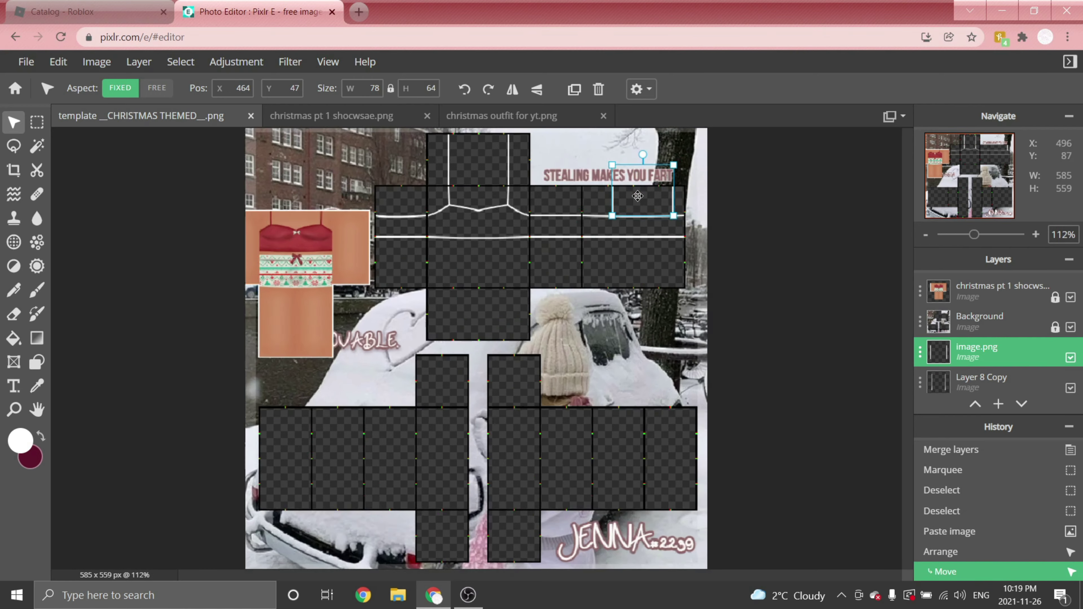
{"action": "scroll", "coordinate": [471, 367], "scroll_direction": "down", "scroll_amount": 2}
{"action": "scroll", "coordinate": [386, 355], "scroll_direction": "up", "scroll_amount": 1}
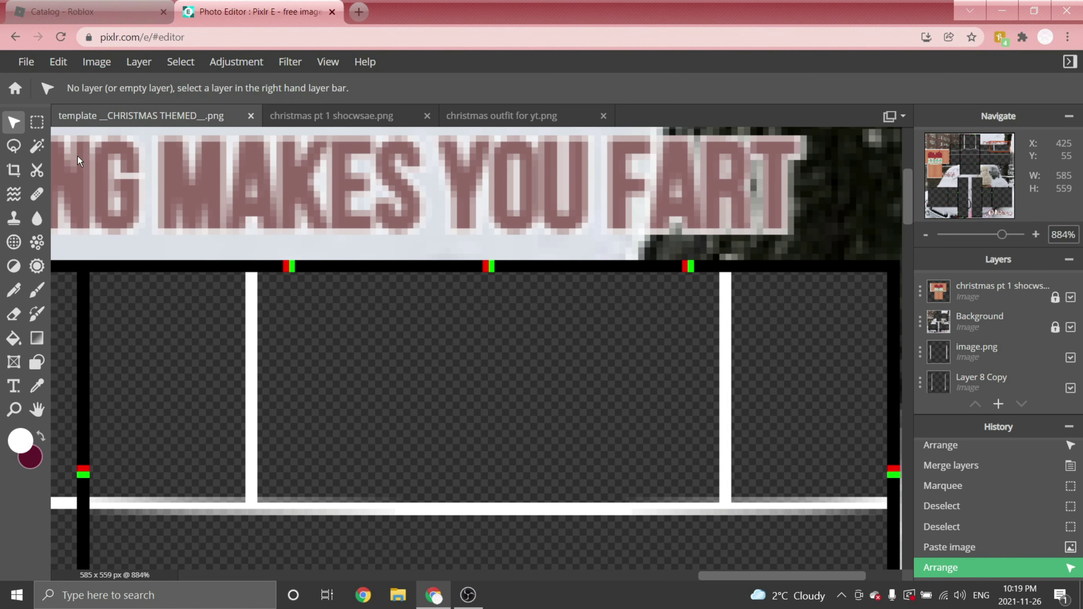
- Compare the gaps between the back straps and the nearest border marks on both sides using a 4 × 4 px selection
{"action": "left_click", "coordinate": [37, 124]}
{"action": "scroll", "coordinate": [297, 309], "scroll_direction": "up", "scroll_amount": 2}
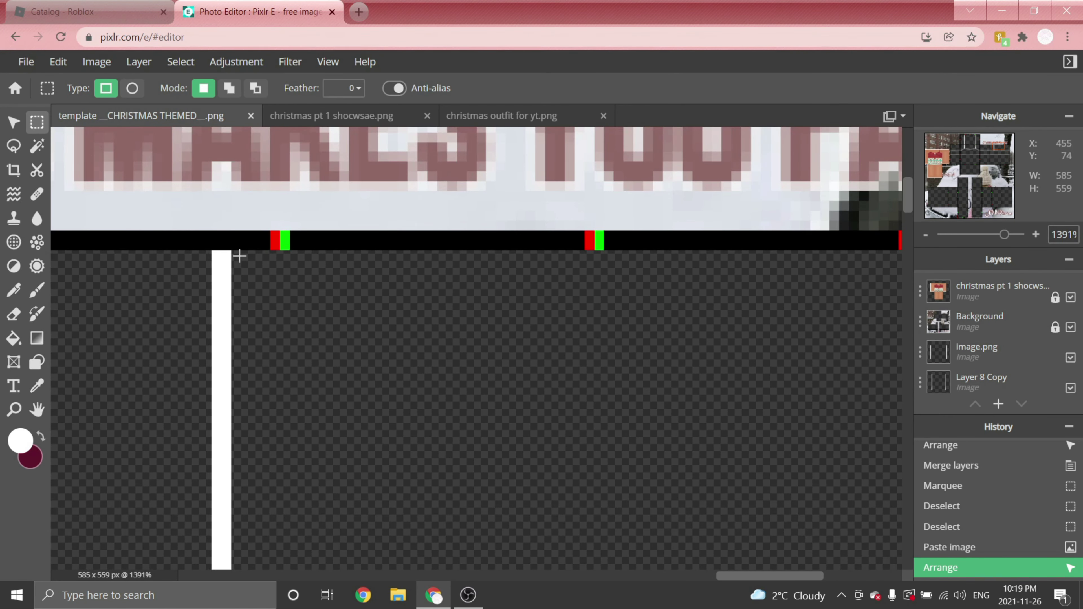
{"action": "left_click_drag", "start_coordinate": [233, 252], "coordinate": [269, 289]}
{"action": "scroll", "coordinate": [172, 236], "scroll_direction": "down", "scroll_amount": 2}
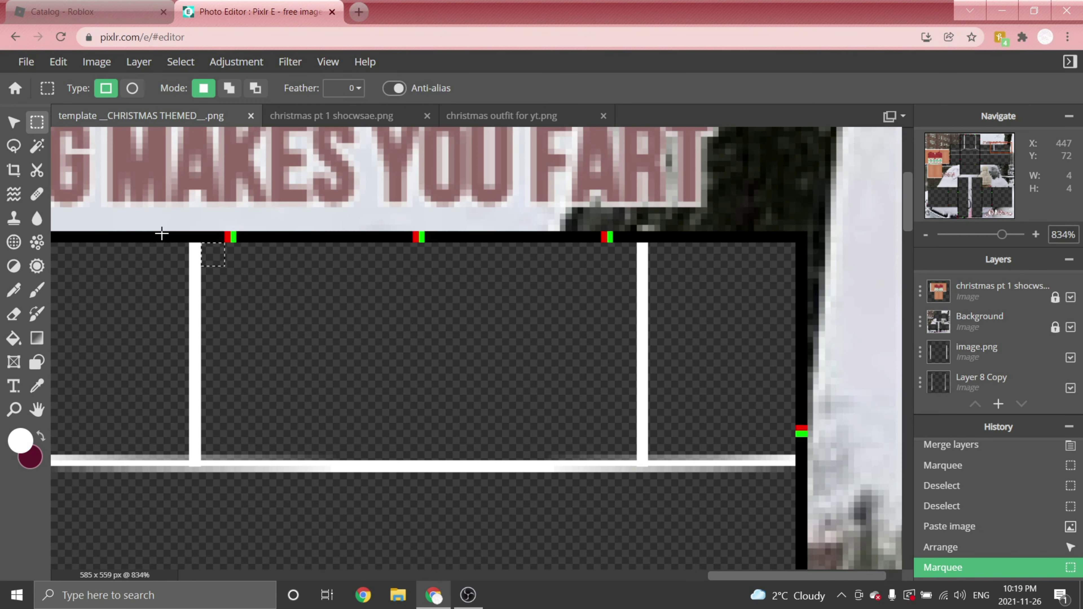
{"action": "scroll", "coordinate": [194, 241], "scroll_direction": "up", "scroll_amount": 1}
{"action": "left_click_drag", "start_coordinate": [217, 257], "coordinate": [682, 247]}
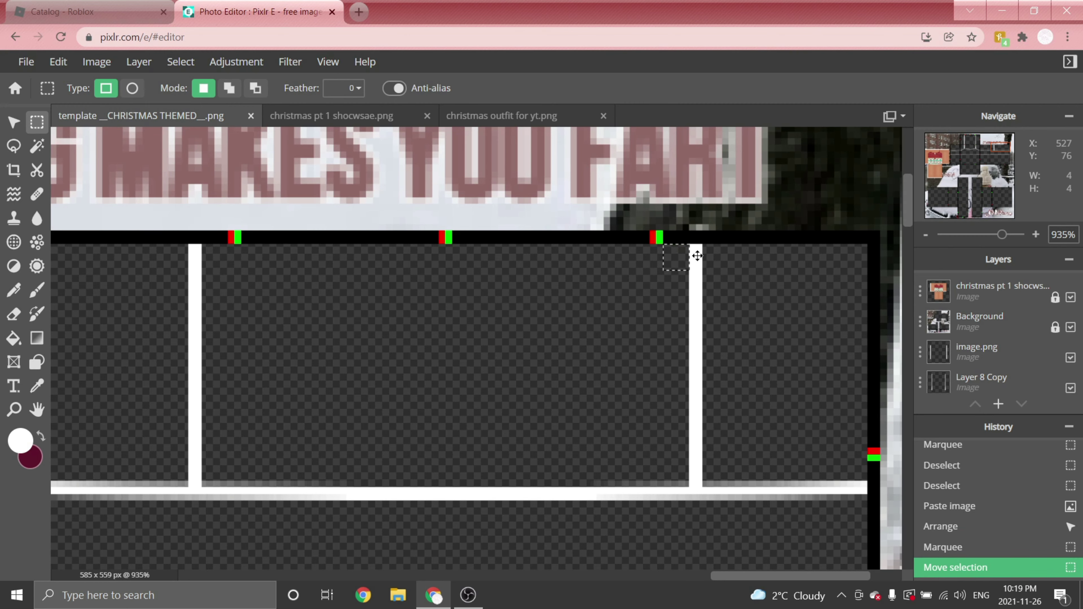
- Clear the selection and merge the back straps' layer down twice so all the white outlines share one layer
{"action": "scroll", "coordinate": [679, 231], "scroll_direction": "up", "scroll_amount": 2}
{"action": "scroll", "coordinate": [437, 174], "scroll_direction": "down", "scroll_amount": 7}
{"action": "left_click", "coordinate": [437, 175]}
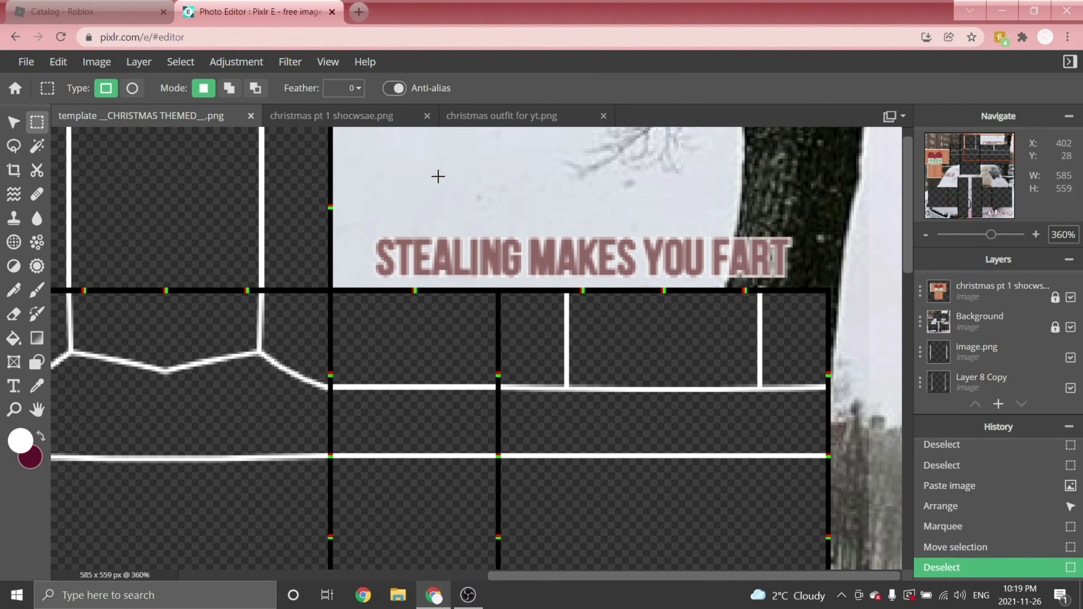
{"action": "scroll", "coordinate": [427, 175], "scroll_direction": "down", "scroll_amount": 5}
{"action": "left_click", "coordinate": [13, 122]}
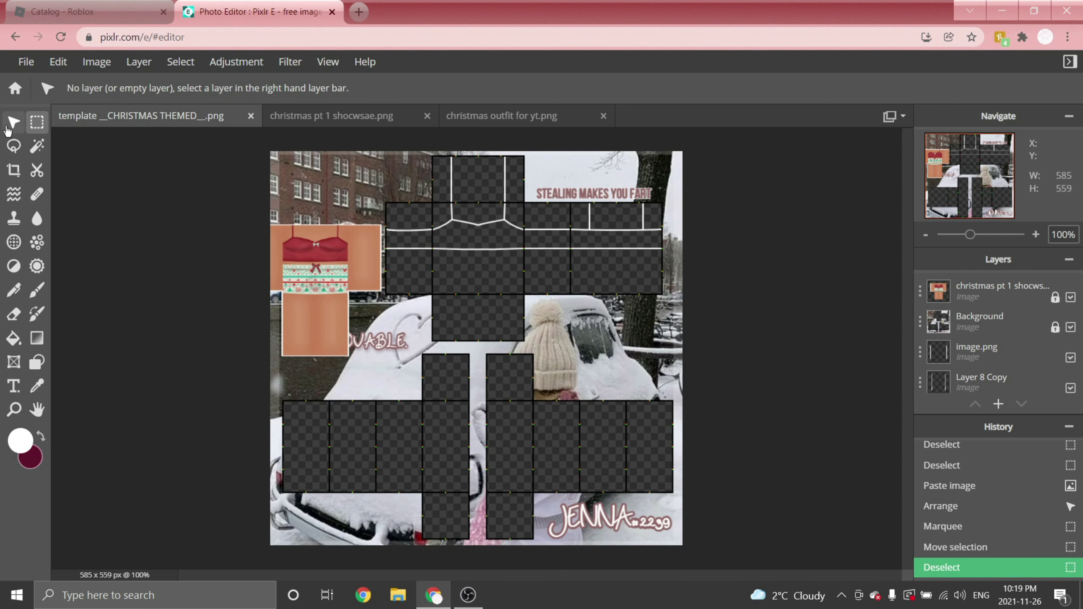
{"action": "scroll", "coordinate": [690, 262], "scroll_direction": "down", "scroll_amount": 1}
{"action": "scroll", "coordinate": [1001, 317], "scroll_direction": "down", "scroll_amount": 1}
{"action": "left_click", "coordinate": [998, 315]}
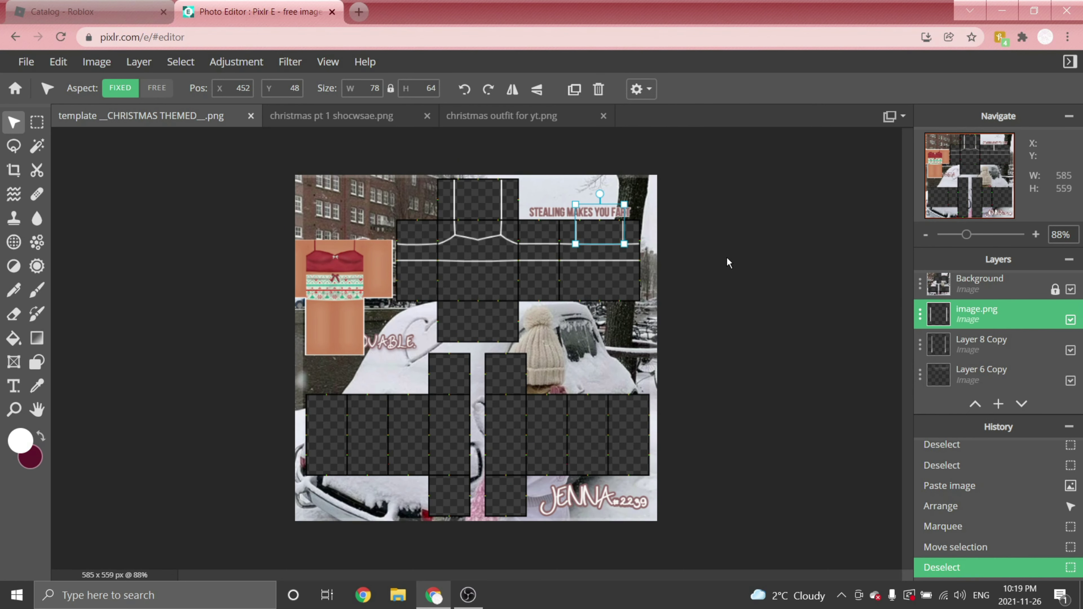
{"action": "scroll", "coordinate": [722, 299], "scroll_direction": "up", "scroll_amount": 1}
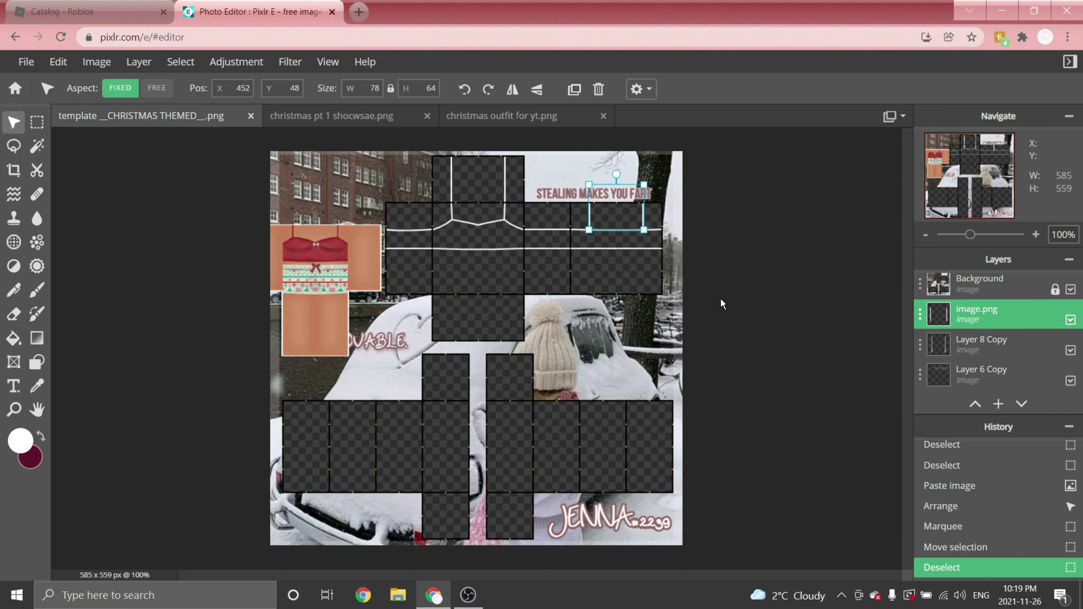
{"action": "key", "text": "ctrl+e"}
{"action": "key", "text": "ctrl+e"}
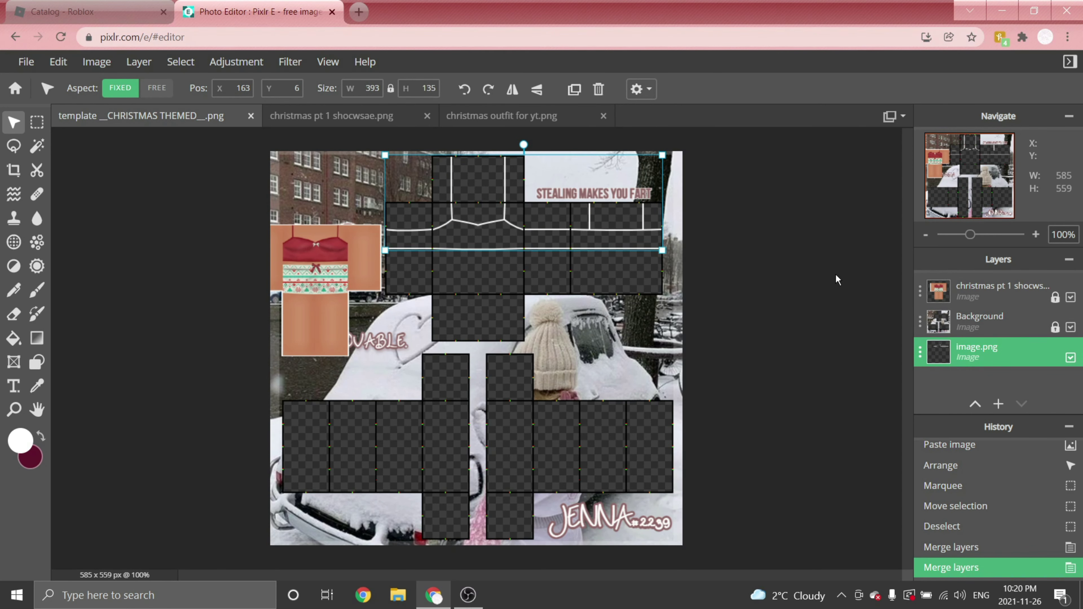
- Add an empty layer and move it directly beneath the white outline layer
{"action": "left_click", "coordinate": [138, 61]}
{"action": "left_click", "coordinate": [141, 78]}
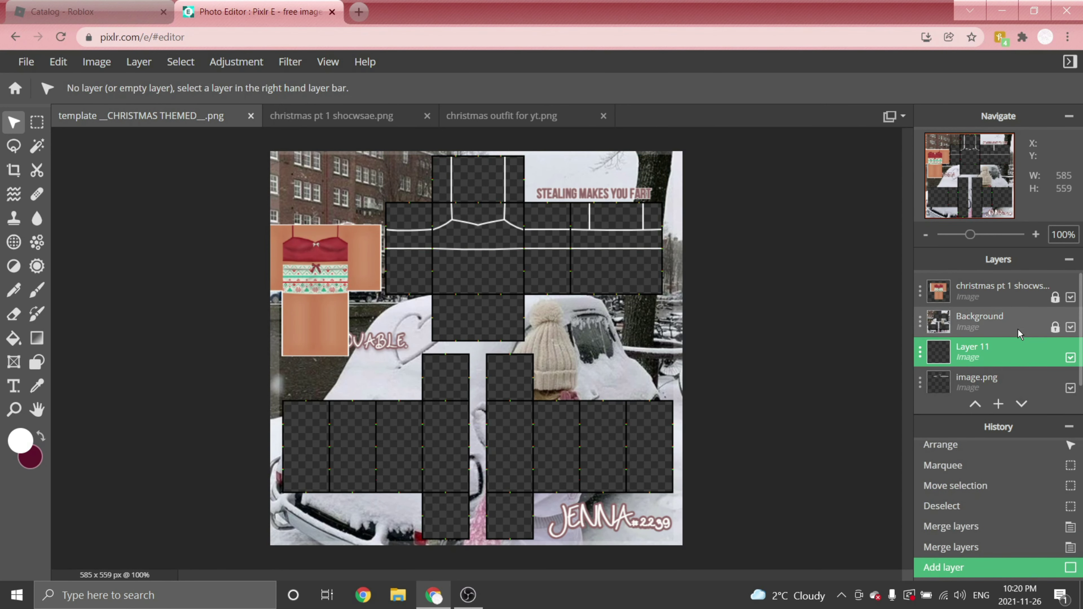
{"action": "scroll", "coordinate": [1015, 333], "scroll_direction": "down", "scroll_amount": 1}
{"action": "left_click_drag", "start_coordinate": [990, 349], "coordinate": [983, 380]}
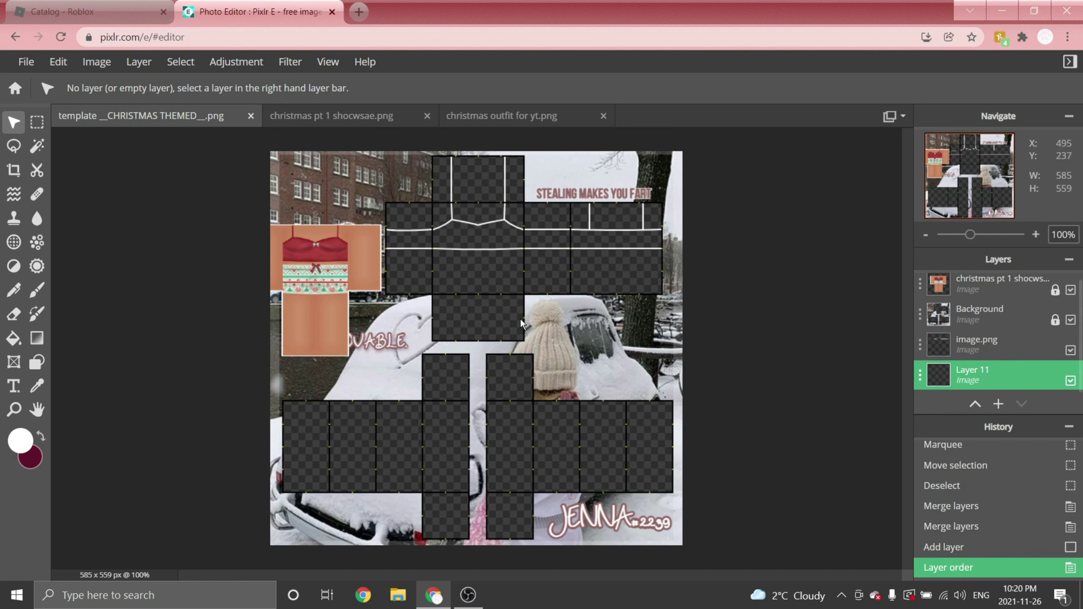
- Sample red #AD3D3E from the bodice of the reference top as the main colour
{"action": "left_click", "coordinate": [23, 444]}
{"action": "left_click", "coordinate": [316, 252]}
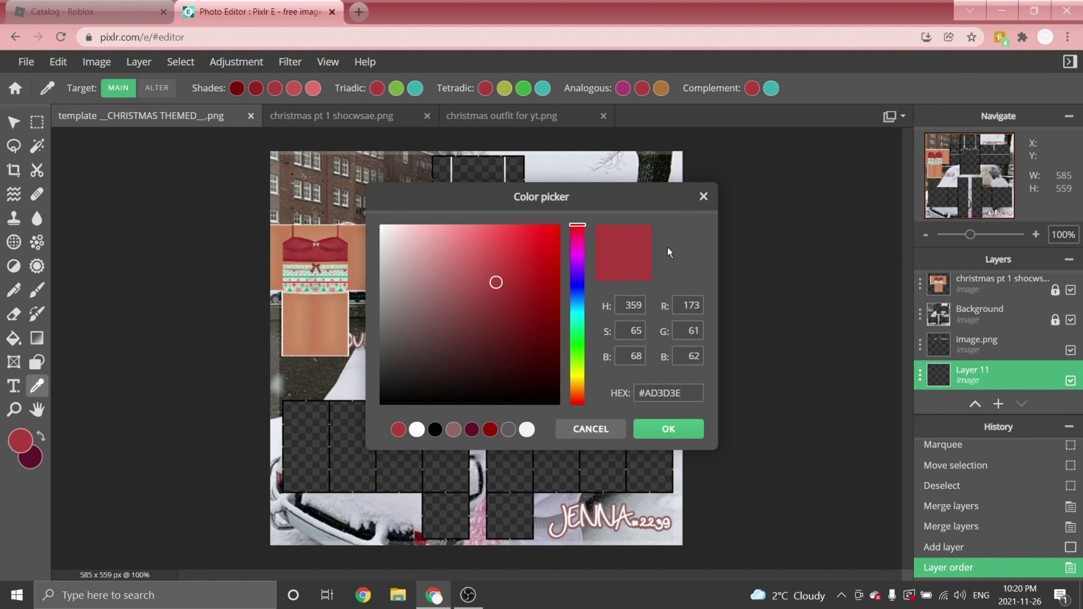
{"action": "left_click", "coordinate": [704, 196]}
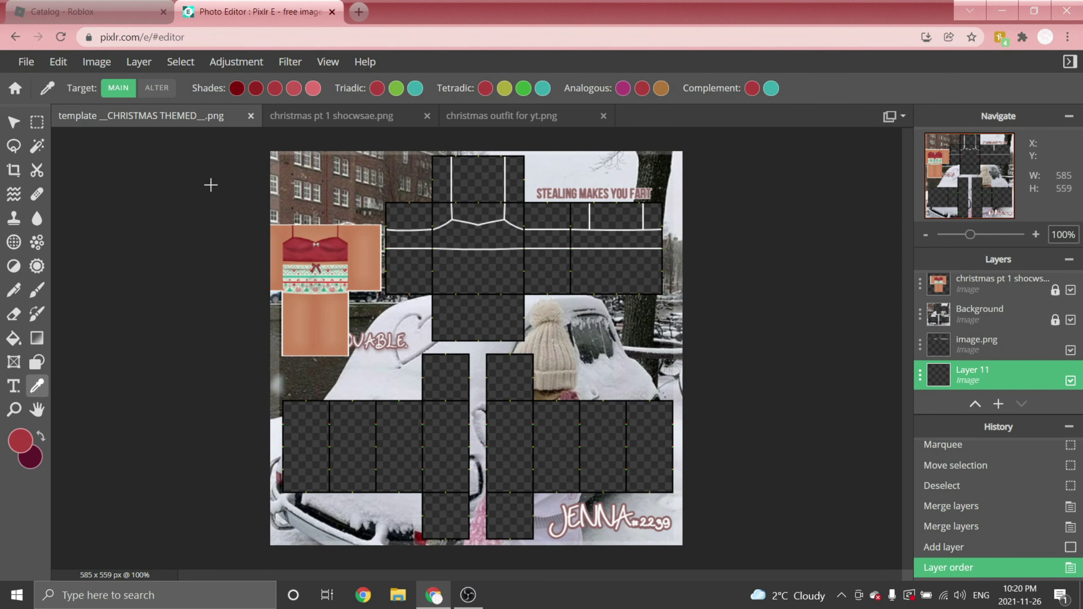
- Paint a red strip under the upper white line of the side panel left of the torso front with a 10 px brush
{"action": "scroll", "coordinate": [644, 181], "scroll_direction": "up", "scroll_amount": 3}
{"action": "scroll", "coordinate": [645, 181], "scroll_direction": "up", "scroll_amount": 3}
{"action": "scroll", "coordinate": [332, 182], "scroll_direction": "up", "scroll_amount": 3}
{"action": "key", "text": "b"}
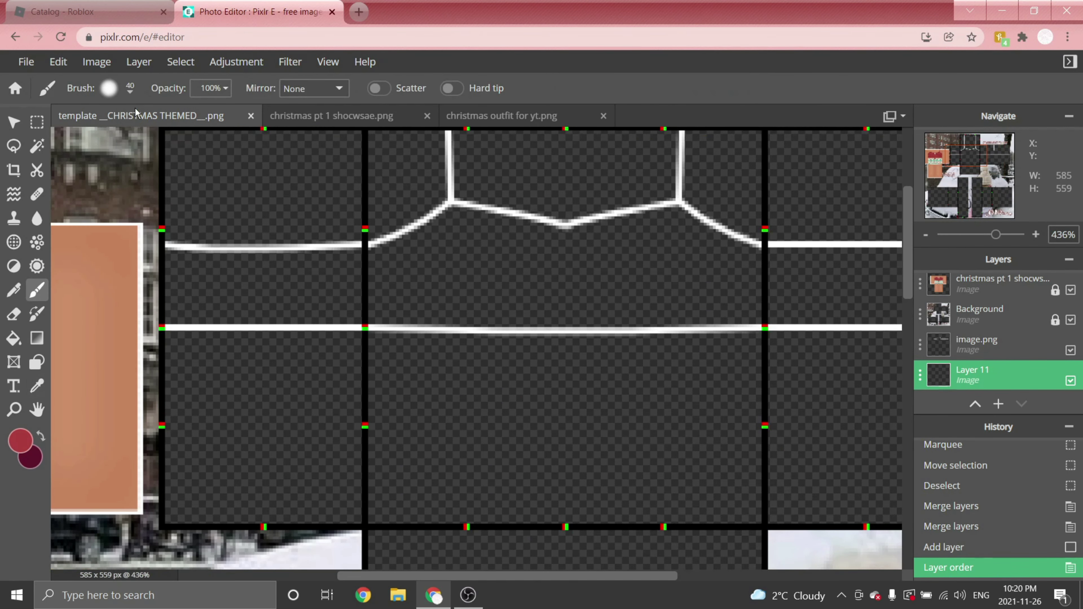
{"action": "left_click", "coordinate": [129, 93]}
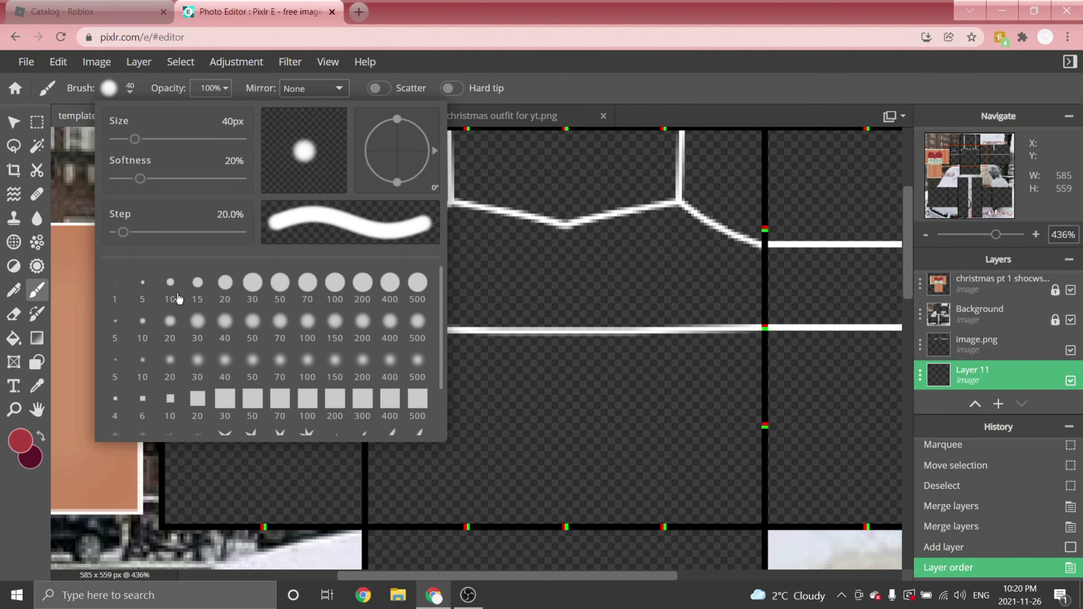
{"action": "left_click", "coordinate": [168, 288]}
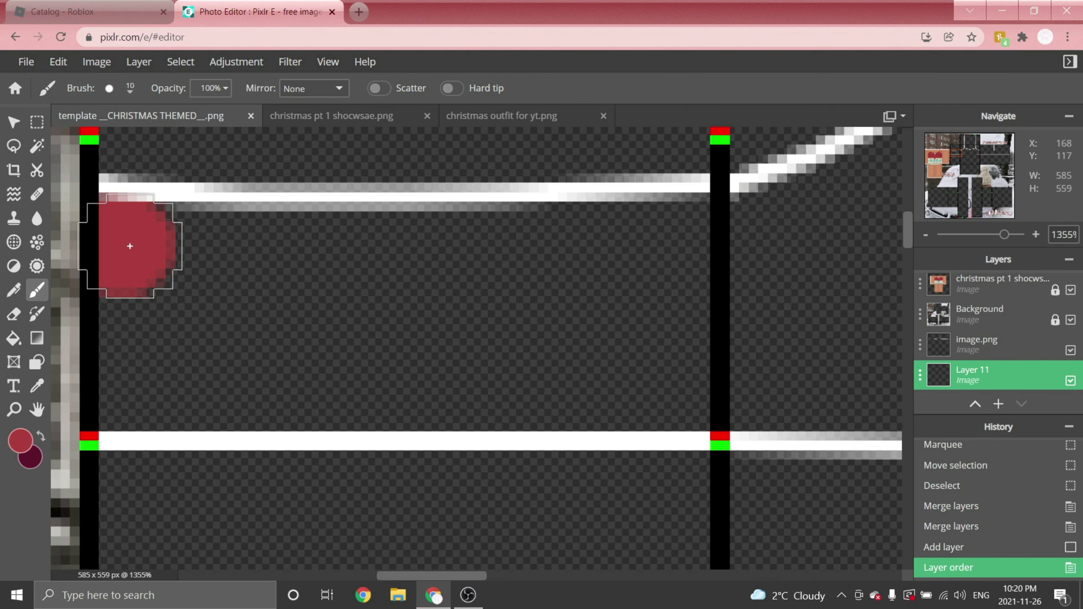
{"action": "mouse_move", "coordinate": [129, 246]}
{"action": "left_mouse_down"}
{"action": "mouse_move", "coordinate": [164, 257]}
{"action": "mouse_move", "coordinate": [608, 256]}
{"action": "left_mouse_up"}
{"action": "scroll", "coordinate": [437, 290], "scroll_direction": "down", "scroll_amount": 3}
{"action": "scroll", "coordinate": [621, 246], "scroll_direction": "up", "scroll_amount": 5}
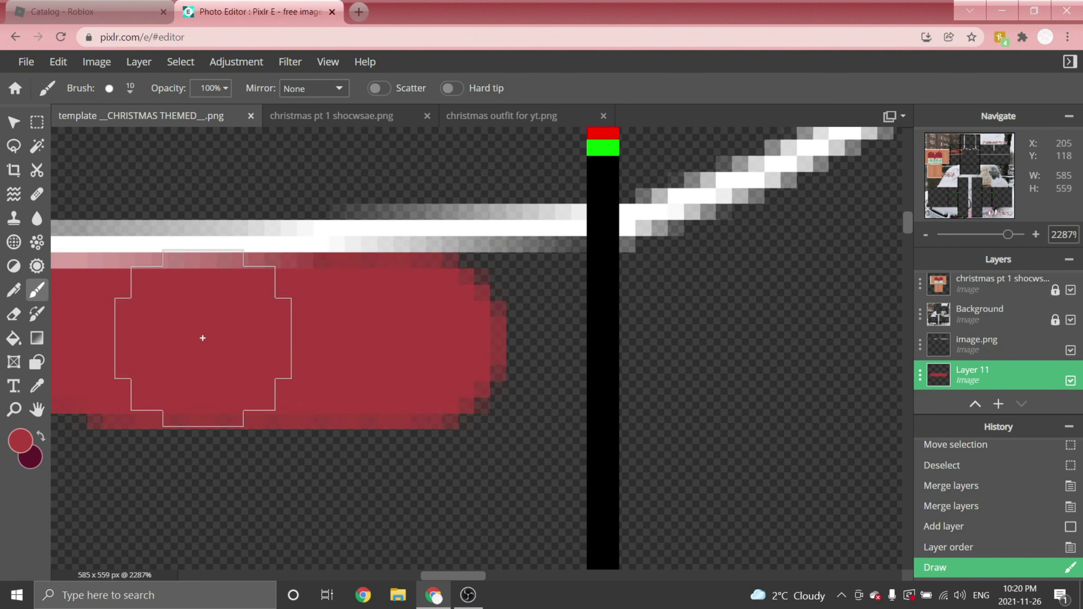
{"action": "left_click_drag", "start_coordinate": [383, 325], "coordinate": [499, 326]}
{"action": "left_click_drag", "start_coordinate": [499, 327], "coordinate": [581, 325]}
{"action": "scroll", "coordinate": [450, 321], "scroll_direction": "down", "scroll_amount": 5}
{"action": "left_click_drag", "start_coordinate": [264, 256], "coordinate": [274, 311]}
{"action": "left_click_drag", "start_coordinate": [273, 318], "coordinate": [342, 318]}
{"action": "scroll", "coordinate": [353, 205], "scroll_direction": "up", "scroll_amount": 3}
{"action": "scroll", "coordinate": [423, 316], "scroll_direction": "up", "scroll_amount": 5}
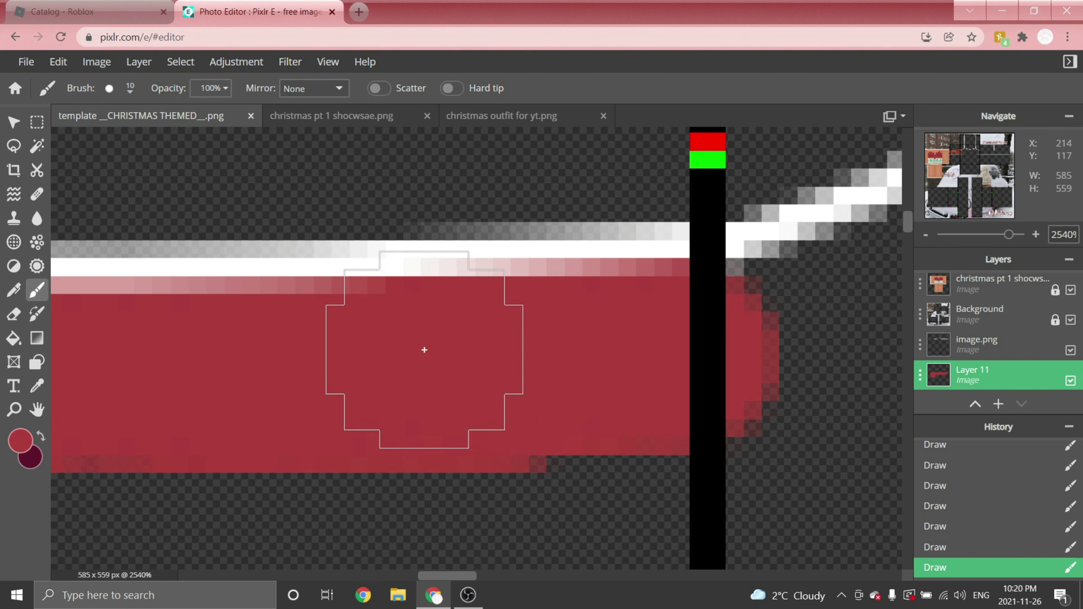
- Brush red over the rest of that side panel down to the lower white line within a rectangular selection, and deselect
{"action": "scroll", "coordinate": [423, 351], "scroll_direction": "down", "scroll_amount": 7}
{"action": "left_click", "coordinate": [36, 122]}
{"action": "left_click_drag", "start_coordinate": [156, 292], "coordinate": [607, 440]}
{"action": "left_click", "coordinate": [36, 290]}
{"action": "mouse_move", "coordinate": [187, 429]}
{"action": "left_mouse_down"}
{"action": "mouse_move", "coordinate": [539, 434]}
{"action": "mouse_move", "coordinate": [281, 375]}
{"action": "left_mouse_up"}
{"action": "left_click", "coordinate": [37, 122]}
{"action": "left_click", "coordinate": [222, 216]}
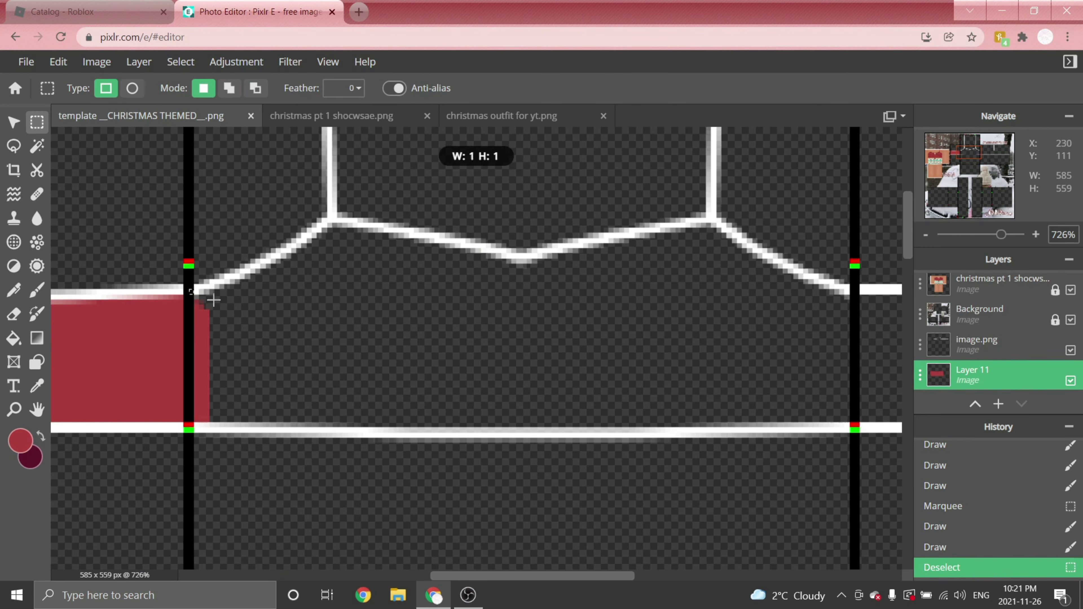
- Fill a rectangular selection across the torso front, from the neckline's low ends to the lower white line, with red and deselect
{"action": "left_click_drag", "start_coordinate": [192, 292], "coordinate": [876, 430]}
{"action": "left_click", "coordinate": [13, 338]}
{"action": "left_click", "coordinate": [333, 359]}
{"action": "left_click", "coordinate": [37, 122]}
{"action": "scroll", "coordinate": [431, 368], "scroll_direction": "up", "scroll_amount": 4}
{"action": "left_click", "coordinate": [36, 290]}
{"action": "left_click", "coordinate": [36, 122]}
- Fill the band between the white lines on the other side panel and the torso back with red, and deselect
{"action": "left_click_drag", "start_coordinate": [524, 576], "coordinate": [605, 586]}
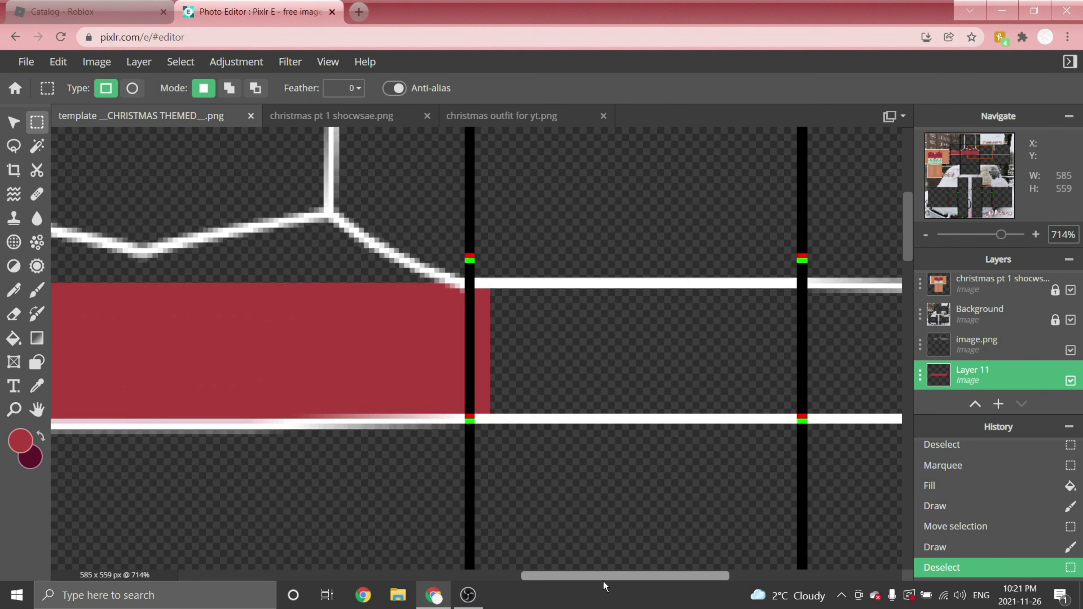
{"action": "left_click_drag", "start_coordinate": [80, 305], "coordinate": [838, 412]}
{"action": "left_click", "coordinate": [13, 338]}
{"action": "left_click", "coordinate": [469, 359]}
{"action": "left_click", "coordinate": [37, 122]}
{"action": "scroll", "coordinate": [559, 231], "scroll_direction": "down", "scroll_amount": 5}
{"action": "left_click", "coordinate": [559, 232]}
- Paint red beneath the torso front's neckline from its left end to the right peak with a 5 px brush
{"action": "scroll", "coordinate": [74, 248], "scroll_direction": "up", "scroll_amount": 8}
{"action": "left_click", "coordinate": [36, 290]}
{"action": "left_click", "coordinate": [131, 88]}
{"action": "scroll", "coordinate": [201, 384], "scroll_direction": "up", "scroll_amount": 2}
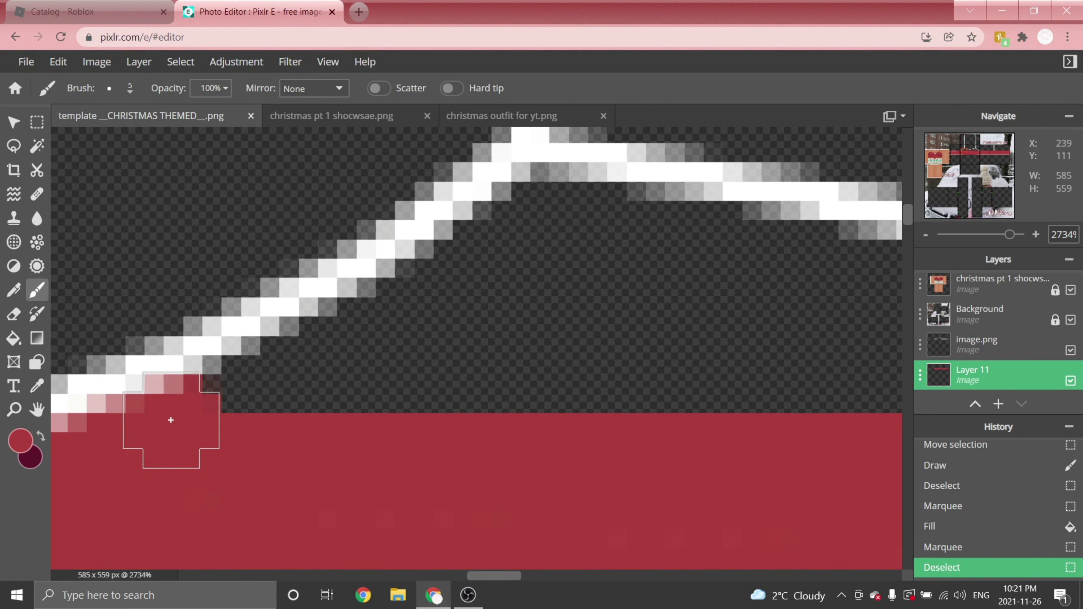
{"action": "mouse_move", "coordinate": [170, 421]}
{"action": "left_mouse_down"}
{"action": "mouse_move", "coordinate": [355, 334]}
{"action": "mouse_move", "coordinate": [527, 213]}
{"action": "mouse_move", "coordinate": [527, 239]}
{"action": "left_mouse_up"}
{"action": "scroll", "coordinate": [618, 154], "scroll_direction": "up", "scroll_amount": 1}
{"action": "left_click_drag", "start_coordinate": [383, 391], "coordinate": [503, 406]}
{"action": "scroll", "coordinate": [555, 299], "scroll_direction": "down", "scroll_amount": 2}
{"action": "mouse_move", "coordinate": [189, 324]}
{"action": "left_mouse_down"}
{"action": "mouse_move", "coordinate": [566, 377]}
{"action": "mouse_move", "coordinate": [116, 394]}
{"action": "mouse_move", "coordinate": [239, 470]}
{"action": "left_mouse_up"}
{"action": "scroll", "coordinate": [554, 341], "scroll_direction": "down", "scroll_amount": 1}
{"action": "left_click_drag", "start_coordinate": [183, 448], "coordinate": [747, 337]}
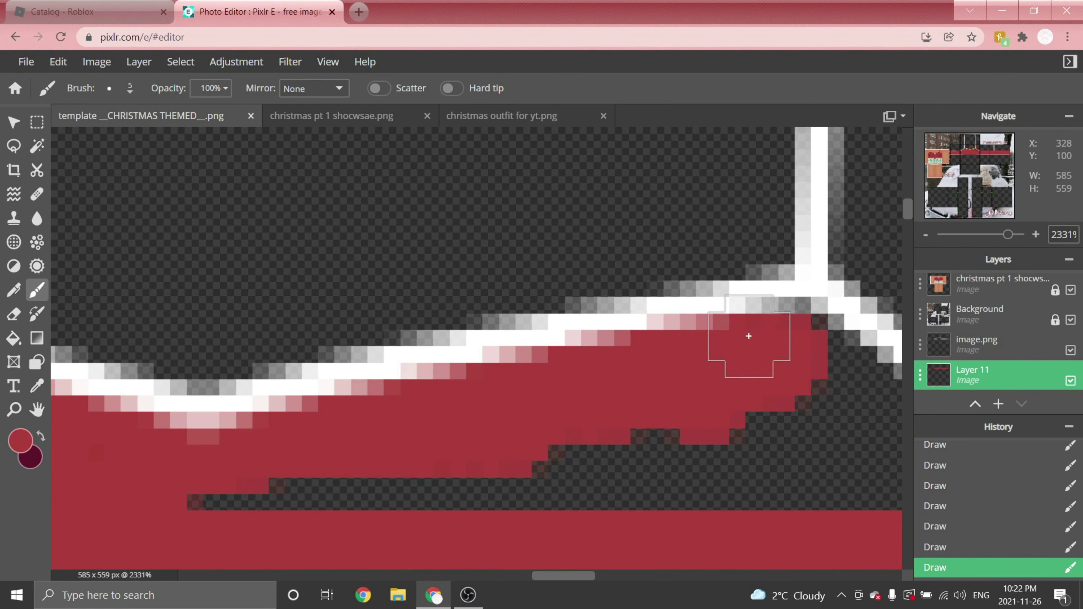
- Paint red beneath the neckline's right slope, erase the spill past the outline with a small eraser, and fill the remaining gaps
{"action": "scroll", "coordinate": [597, 325], "scroll_direction": "down", "scroll_amount": 3}
{"action": "scroll", "coordinate": [789, 363], "scroll_direction": "up", "scroll_amount": 2}
{"action": "mouse_move", "coordinate": [465, 312]}
{"action": "left_mouse_down"}
{"action": "mouse_move", "coordinate": [668, 406]}
{"action": "mouse_move", "coordinate": [760, 435]}
{"action": "left_mouse_up"}
{"action": "left_click", "coordinate": [13, 314]}
{"action": "left_click", "coordinate": [130, 89]}
{"action": "left_click", "coordinate": [147, 296]}
{"action": "left_click_drag", "start_coordinate": [700, 337], "coordinate": [742, 369]}
{"action": "scroll", "coordinate": [540, 343], "scroll_direction": "down", "scroll_amount": 4}
{"action": "left_click", "coordinate": [37, 290]}
{"action": "left_click_drag", "start_coordinate": [122, 412], "coordinate": [662, 430]}
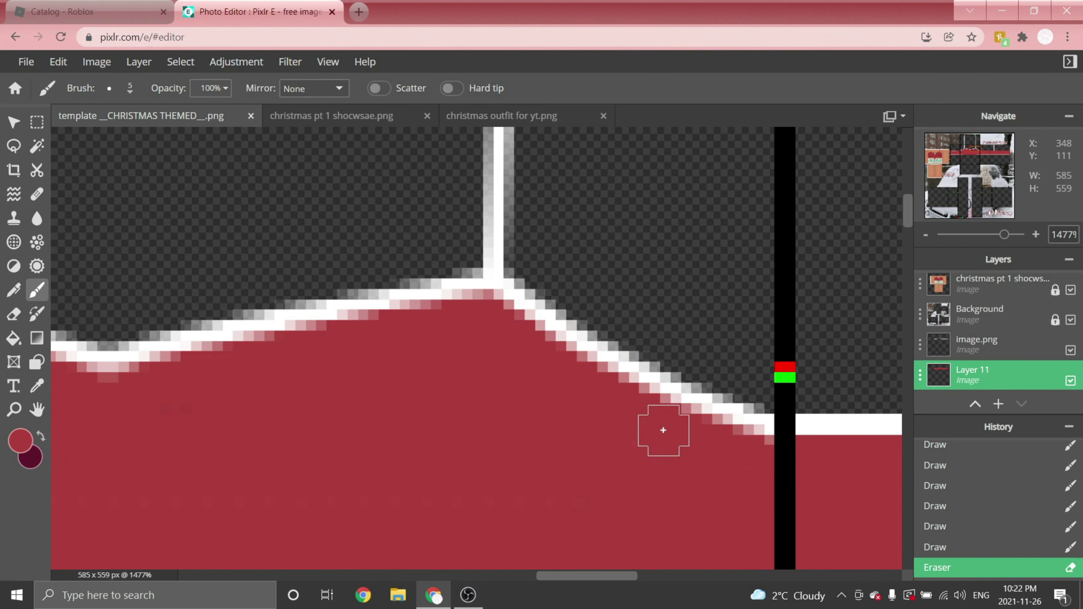
{"action": "left_click", "coordinate": [662, 431]}
- Check the red fill around the torso against the white outlines and the reference top
{"action": "scroll", "coordinate": [555, 342], "scroll_direction": "down", "scroll_amount": 12}
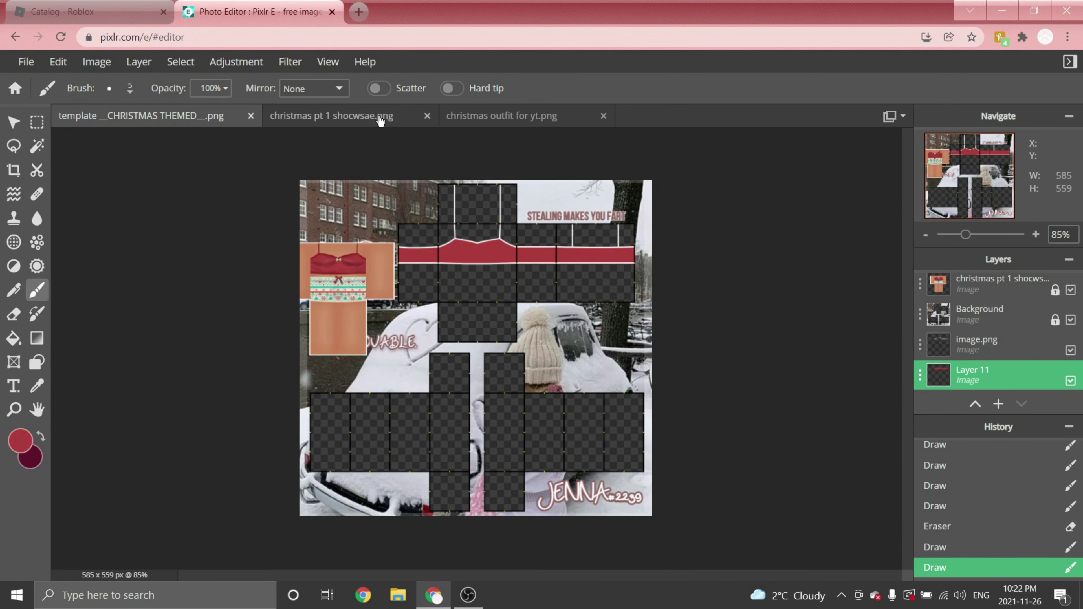
{"action": "scroll", "coordinate": [468, 153], "scroll_direction": "up", "scroll_amount": 6}
{"action": "scroll", "coordinate": [468, 152], "scroll_direction": "up", "scroll_amount": 2}
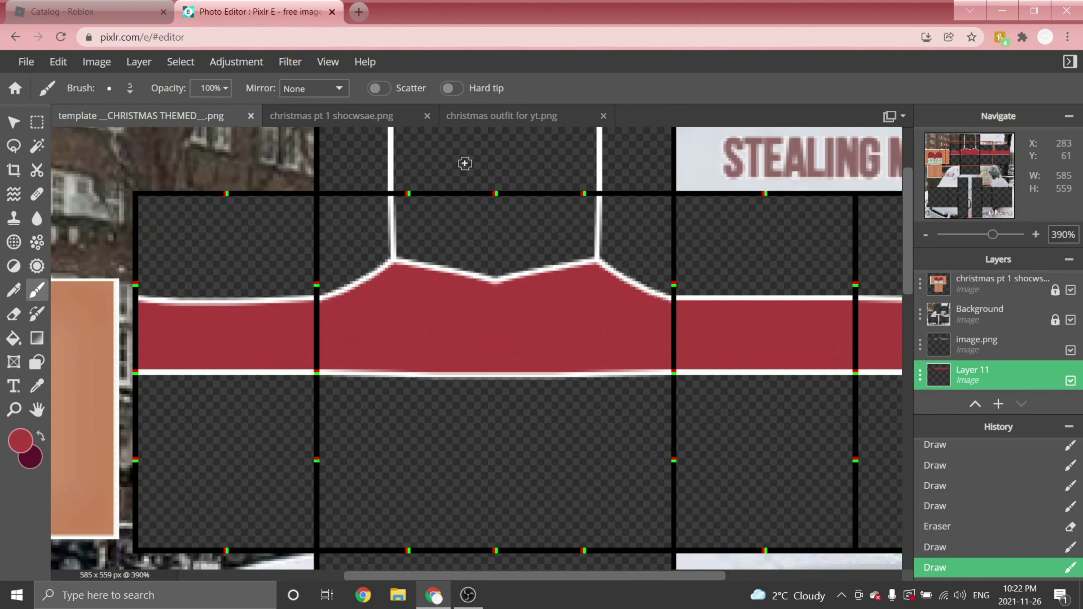
{"action": "left_click", "coordinate": [13, 313]}
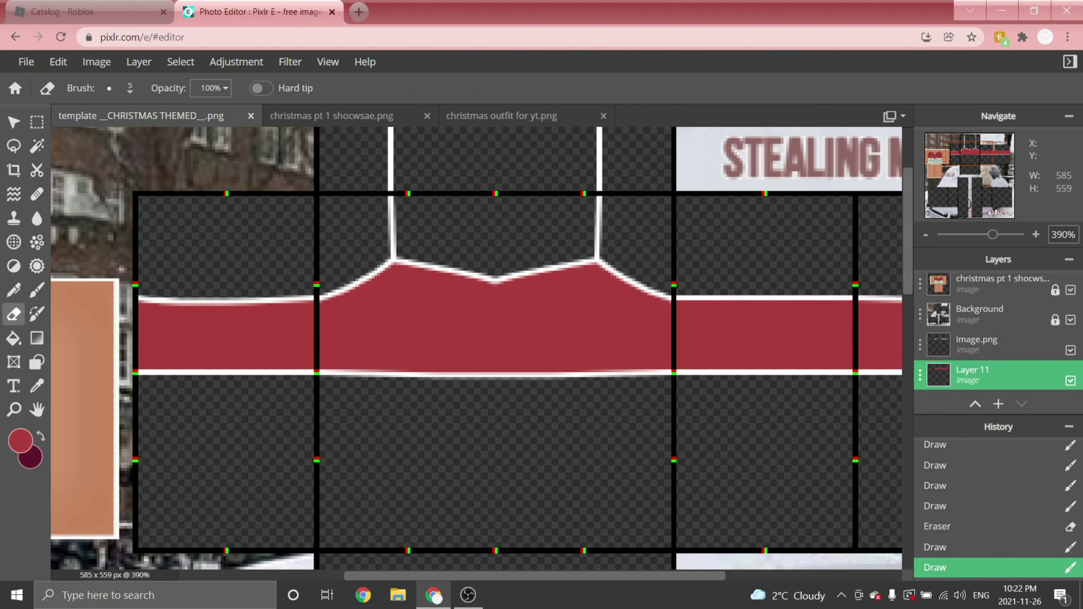
{"action": "scroll", "coordinate": [186, 273], "scroll_direction": "up", "scroll_amount": 2}
{"action": "scroll", "coordinate": [213, 286], "scroll_direction": "down", "scroll_amount": 4}
{"action": "scroll", "coordinate": [209, 288], "scroll_direction": "down", "scroll_amount": 6}
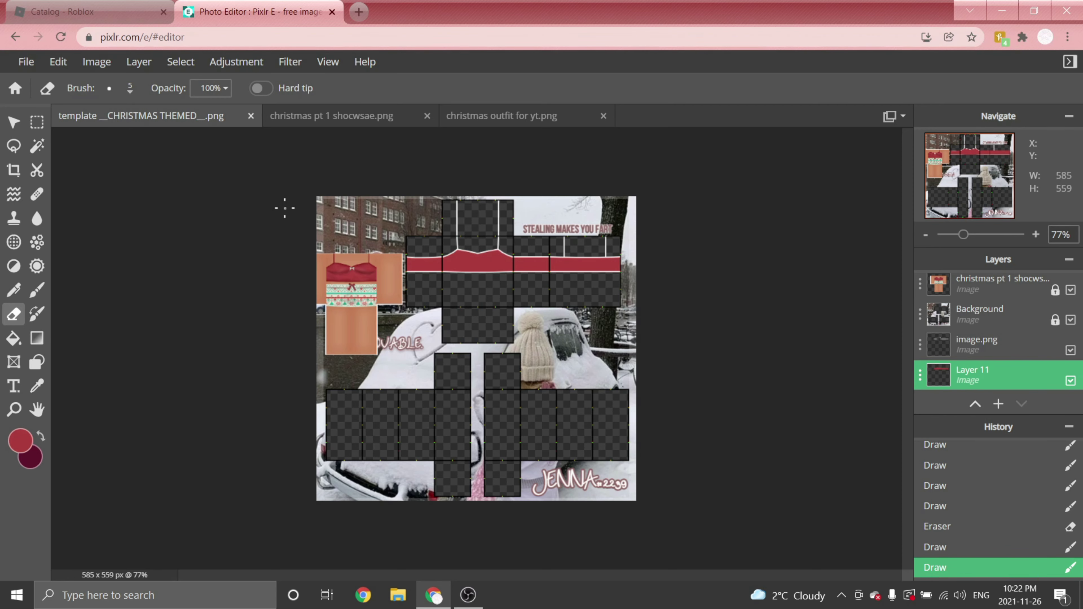
{"action": "scroll", "coordinate": [459, 168], "scroll_direction": "up", "scroll_amount": 4}
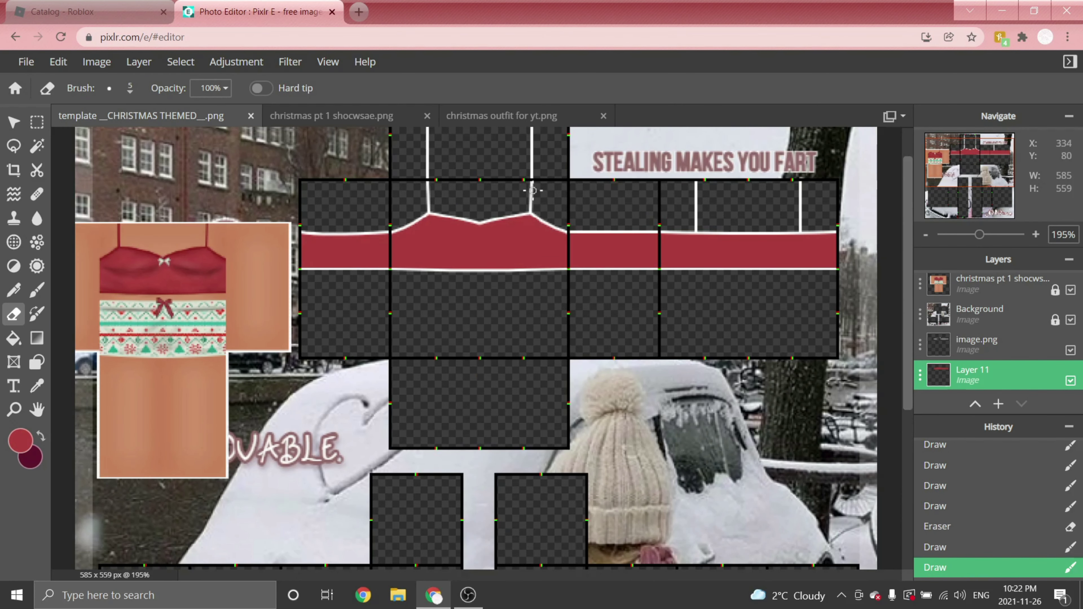
- Recolour the white outline layer to solid red with Color lookup by moving the gradient's red stop to the far end
{"action": "left_click", "coordinate": [962, 354]}
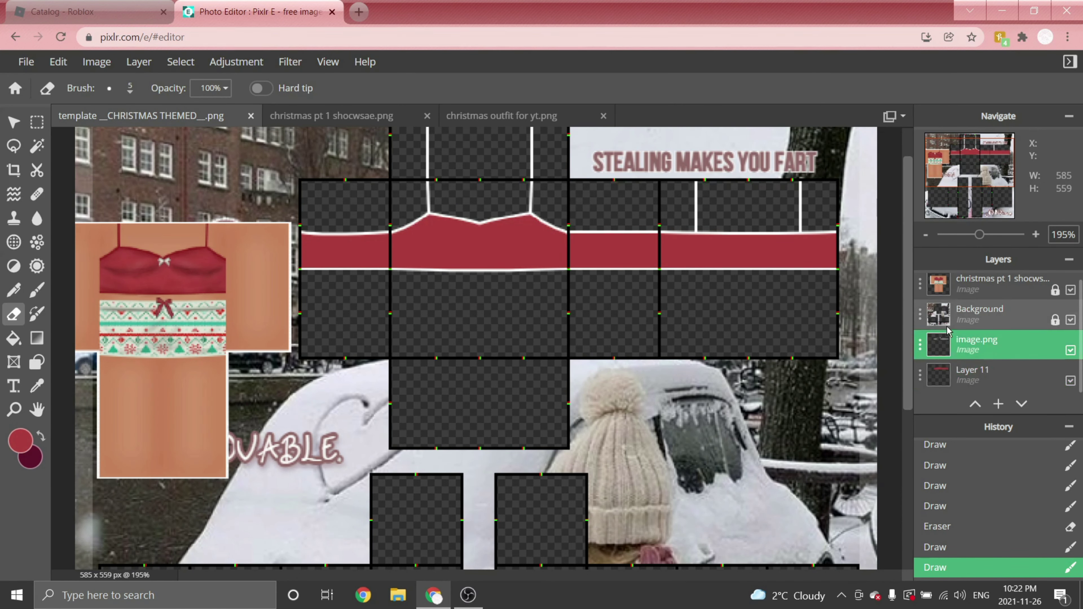
{"action": "left_click", "coordinate": [247, 61]}
{"action": "left_click", "coordinate": [241, 270]}
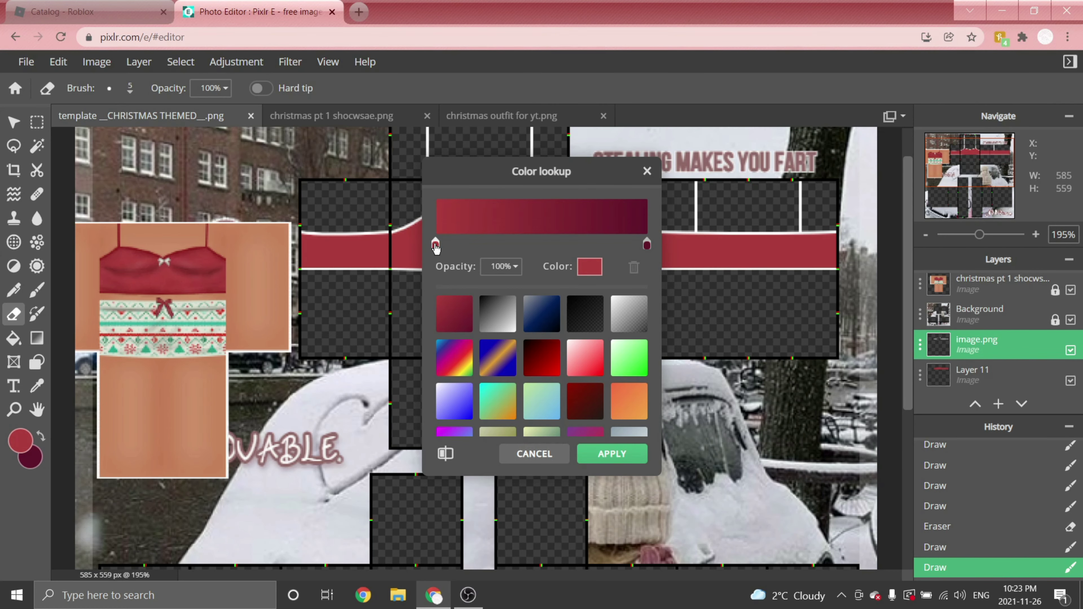
{"action": "left_click_drag", "start_coordinate": [436, 247], "coordinate": [646, 249]}
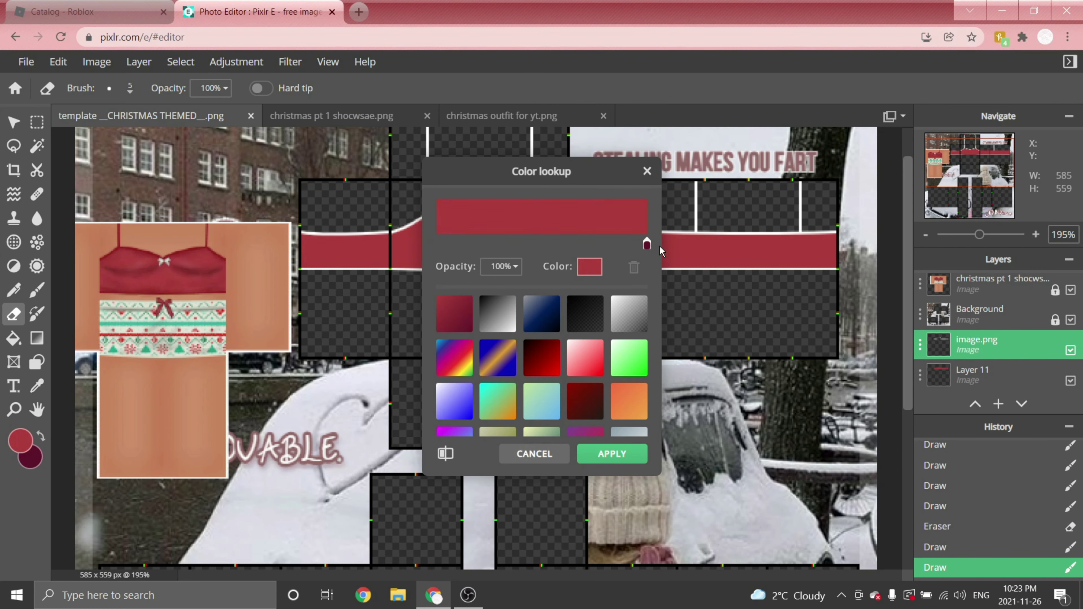
{"action": "left_click", "coordinate": [612, 453]}
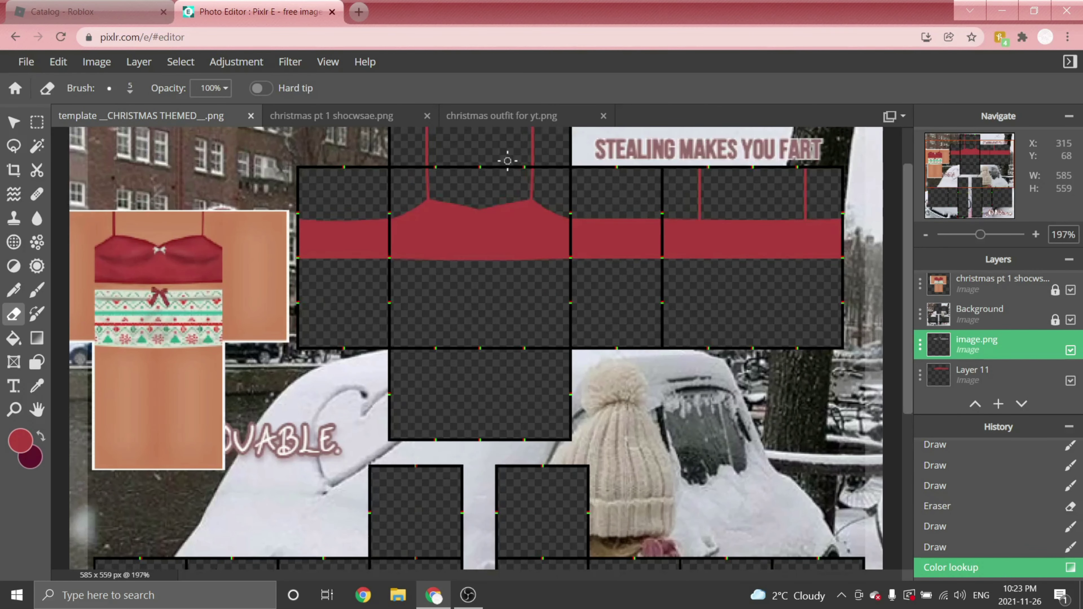
- Lower the contrast of the outline layer with the Brightness & contrast adjustment
{"action": "scroll", "coordinate": [508, 161], "scroll_direction": "down", "scroll_amount": 1}
{"action": "left_click", "coordinate": [244, 67]}
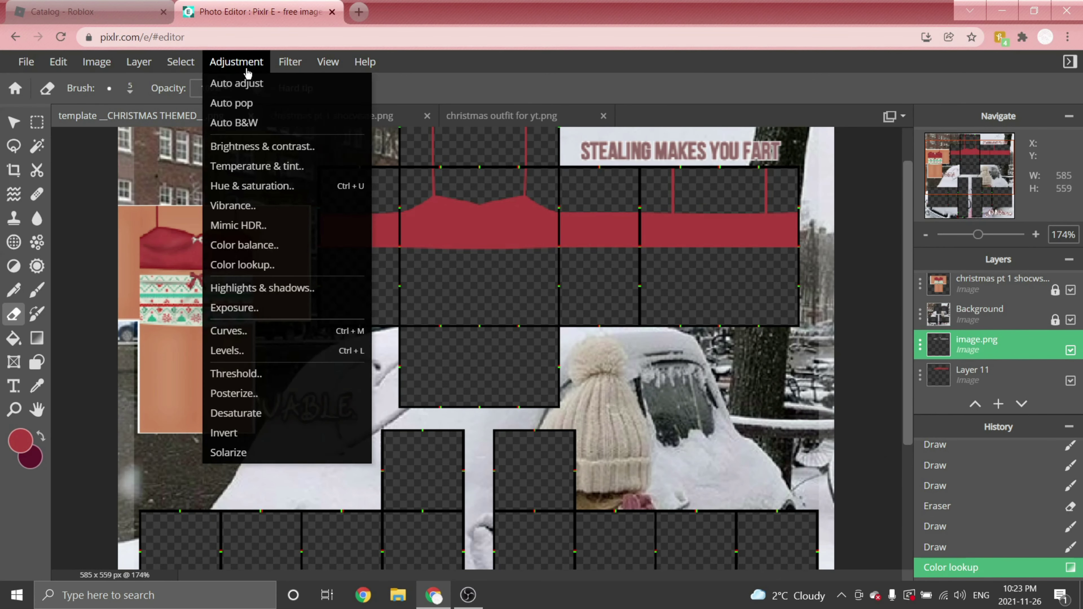
{"action": "left_click", "coordinate": [254, 148]}
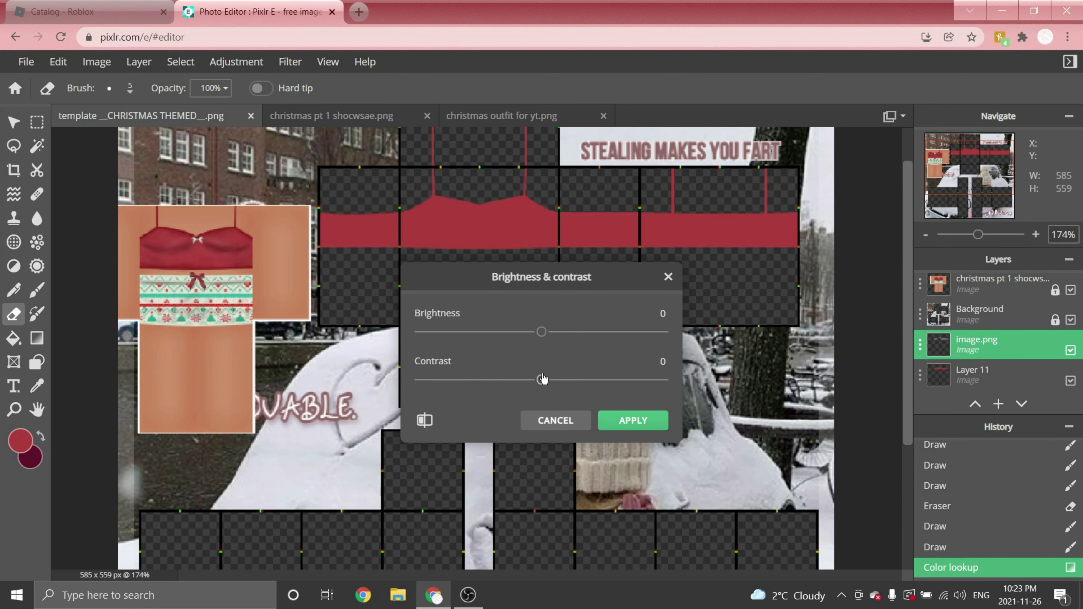
{"action": "left_click_drag", "start_coordinate": [541, 380], "coordinate": [502, 380]}
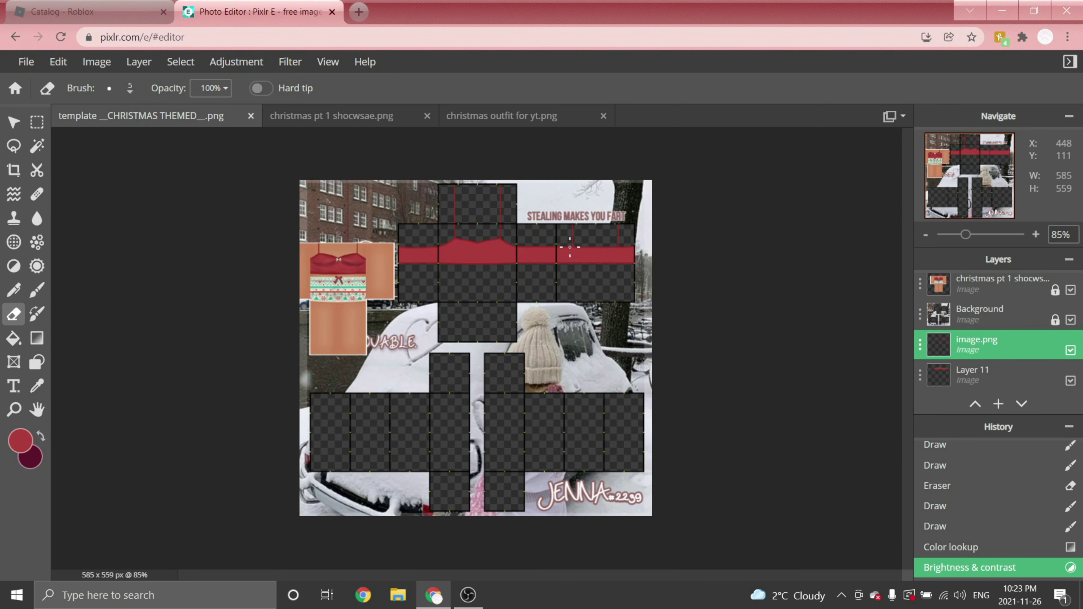
- Add a new layer and place it directly beneath the image.png outline layer
{"action": "left_click", "coordinate": [139, 61]}
{"action": "left_click", "coordinate": [145, 82]}
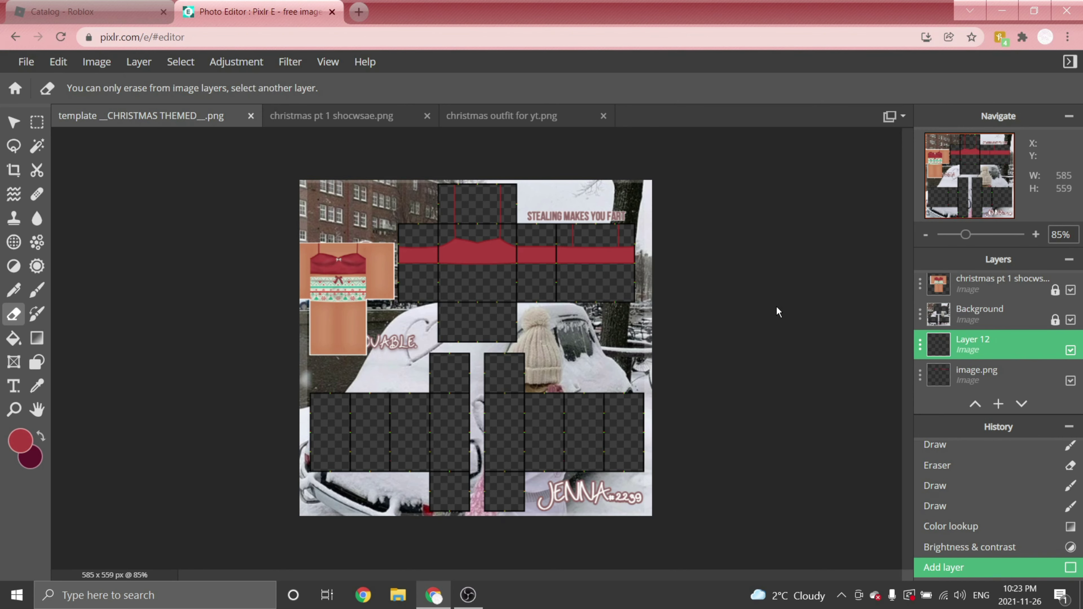
{"action": "scroll", "coordinate": [1009, 332], "scroll_direction": "down", "scroll_amount": 1}
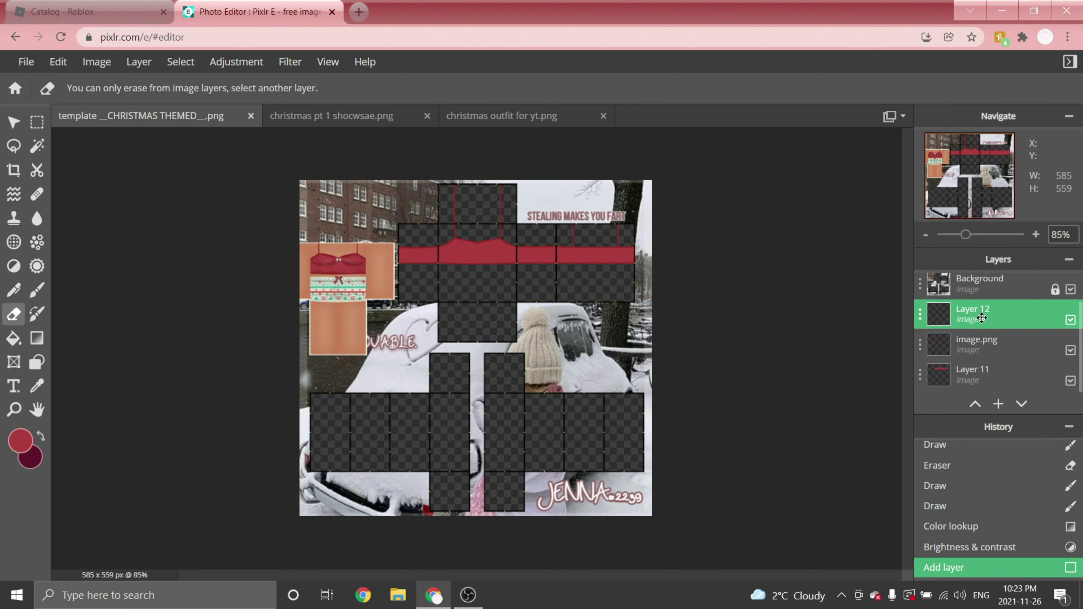
{"action": "left_click_drag", "start_coordinate": [982, 318], "coordinate": [977, 347]}
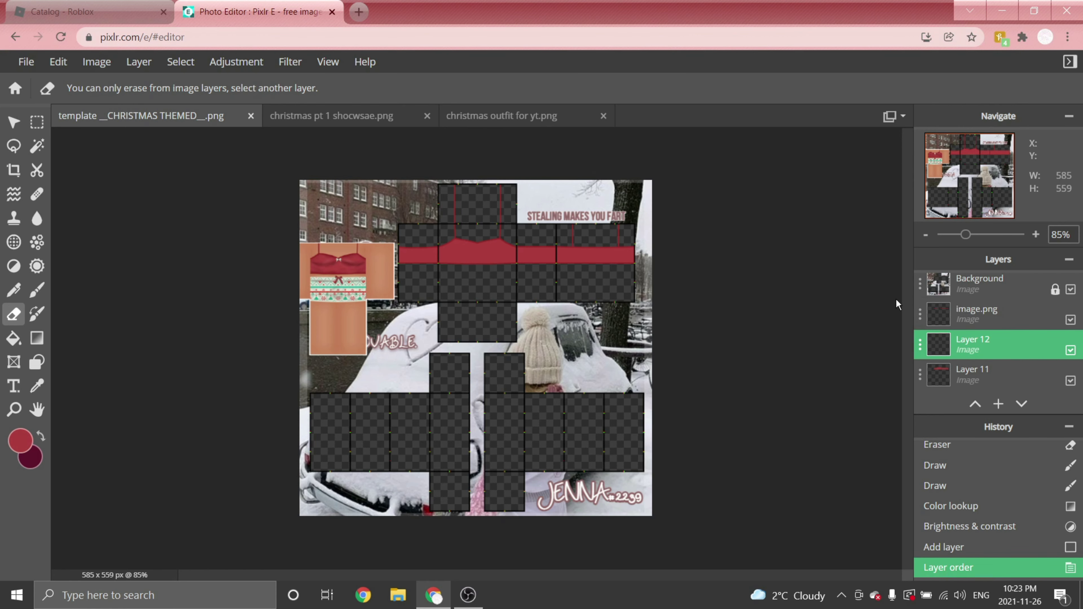
- Change the foreground colour to a very dark red for the shading
{"action": "left_click", "coordinate": [21, 441]}
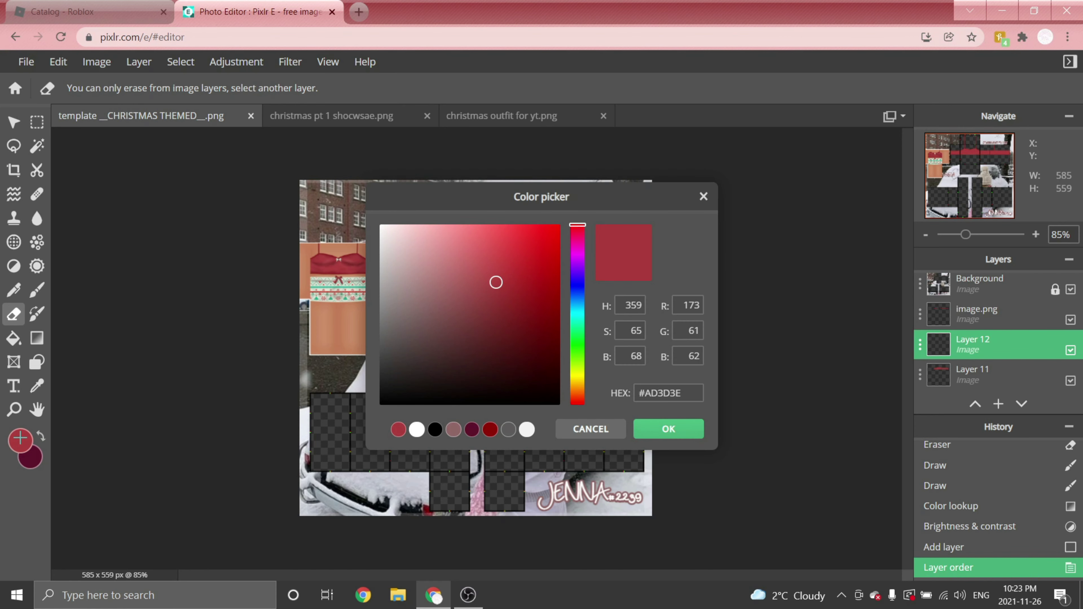
{"action": "left_click", "coordinate": [511, 333]}
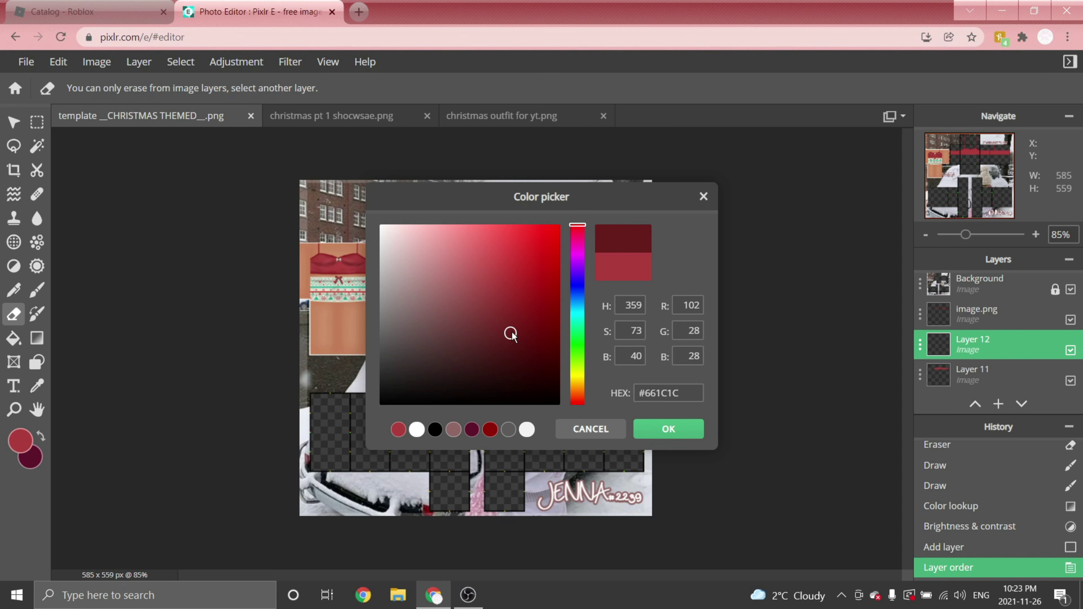
{"action": "left_click", "coordinate": [542, 352]}
{"action": "left_click", "coordinate": [669, 429]}
- Draw a Bezier curve from the neckline's central dip down around the left cup to the torso front's left edge
{"action": "scroll", "coordinate": [450, 184], "scroll_direction": "up", "scroll_amount": 6}
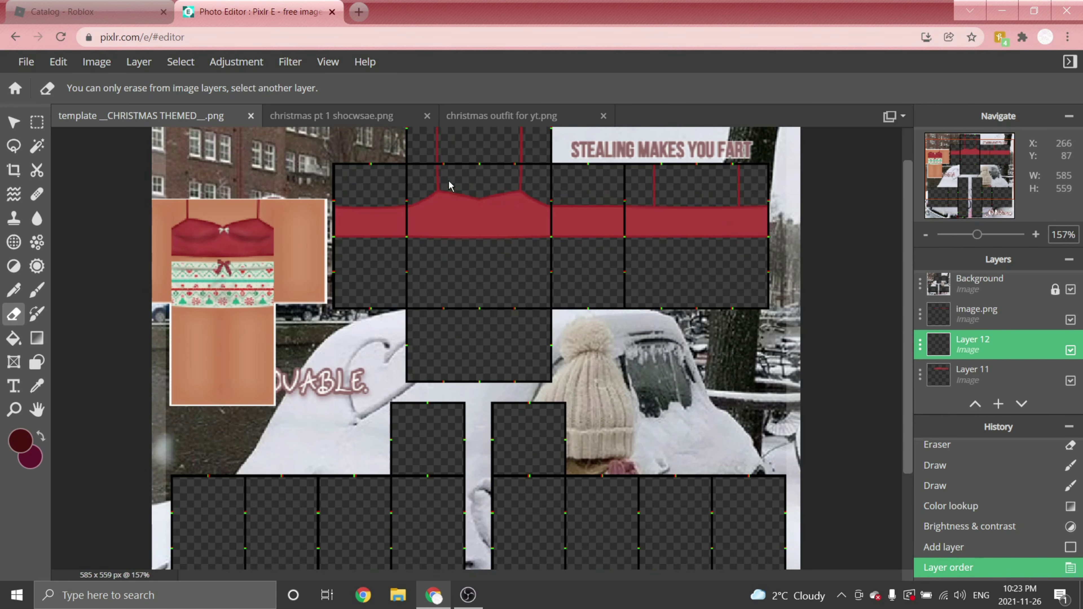
{"action": "scroll", "coordinate": [102, 238], "scroll_direction": "up", "scroll_amount": 7}
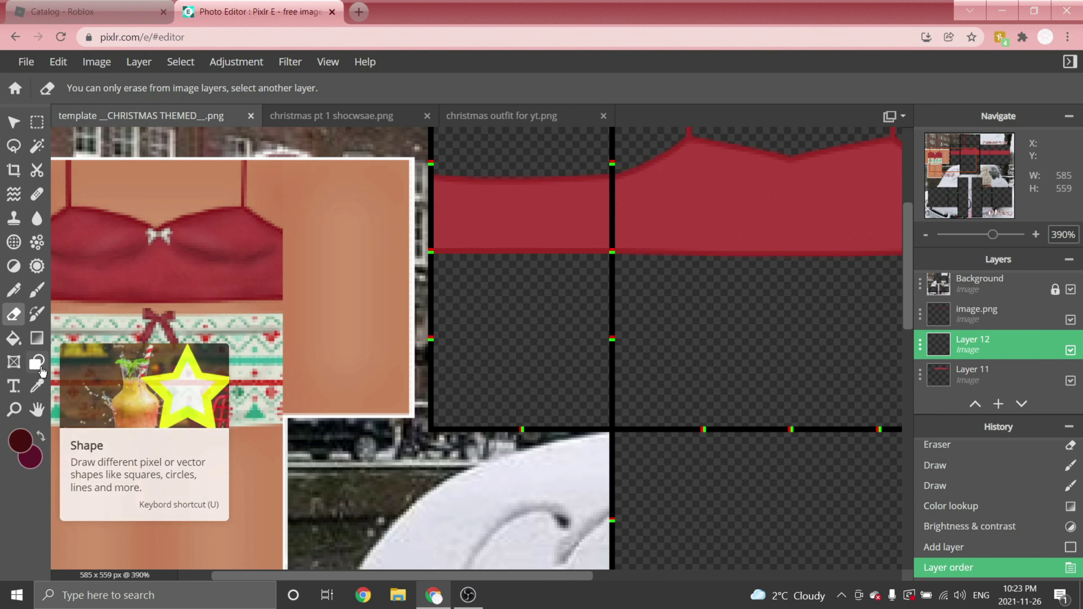
{"action": "left_click", "coordinate": [37, 362]}
{"action": "scroll", "coordinate": [316, 326], "scroll_direction": "down", "scroll_amount": 3}
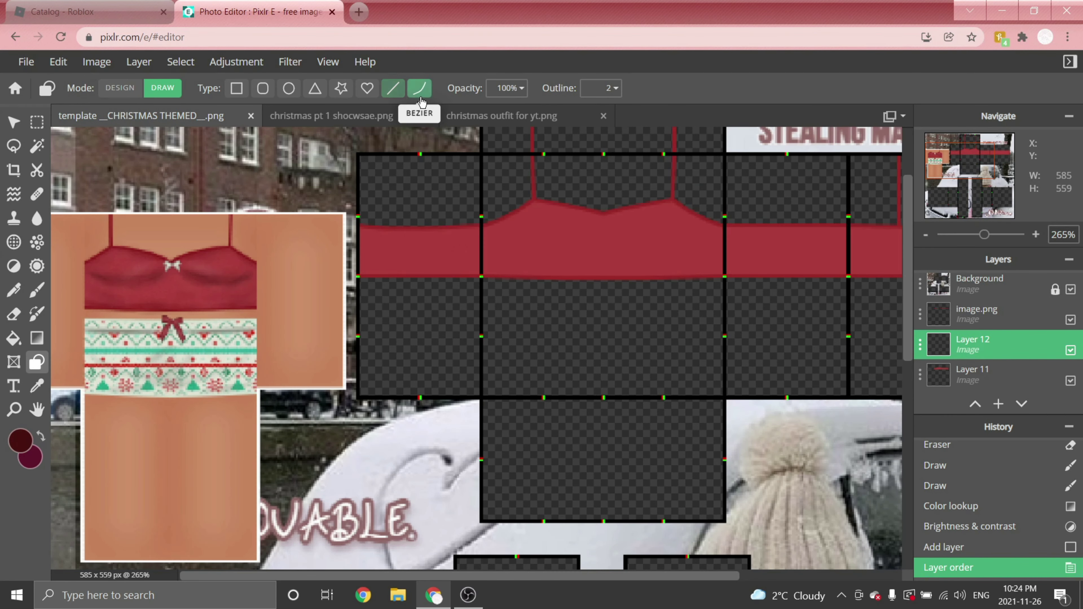
{"action": "left_click", "coordinate": [419, 88]}
{"action": "scroll", "coordinate": [528, 194], "scroll_direction": "up", "scroll_amount": 4}
{"action": "scroll", "coordinate": [423, 271], "scroll_direction": "up", "scroll_amount": 2}
{"action": "scroll", "coordinate": [428, 280], "scroll_direction": "down", "scroll_amount": 1}
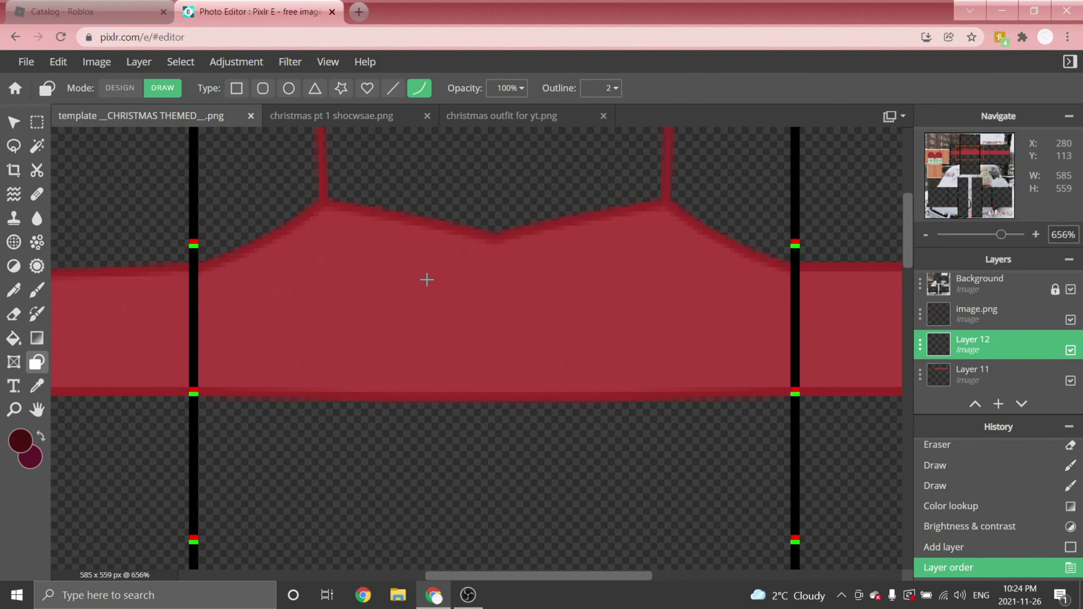
{"action": "scroll", "coordinate": [492, 256], "scroll_direction": "up", "scroll_amount": 1}
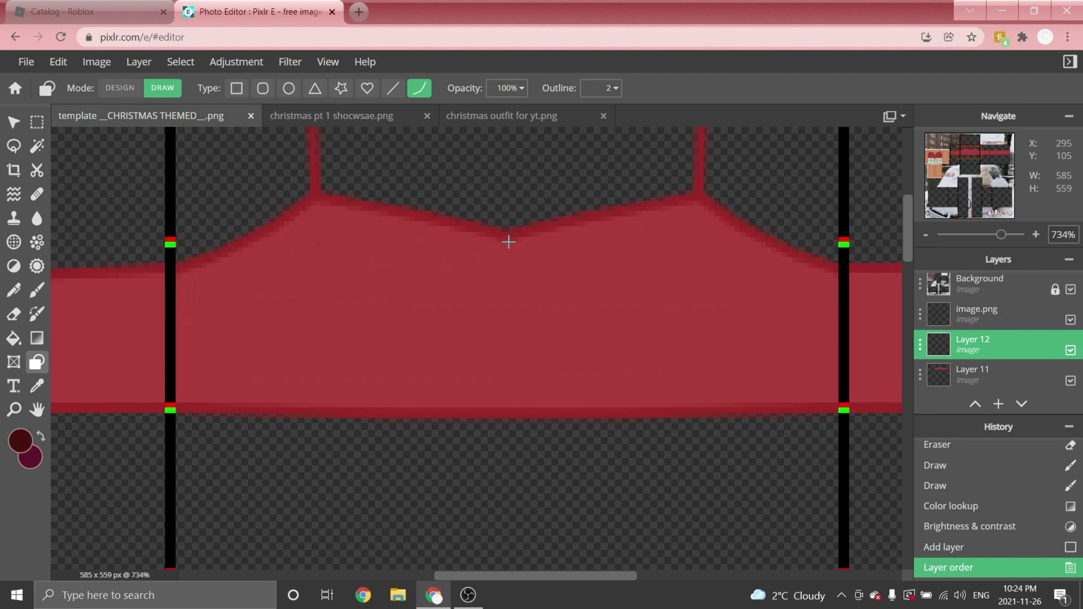
{"action": "left_click_drag", "start_coordinate": [508, 240], "coordinate": [176, 279]}
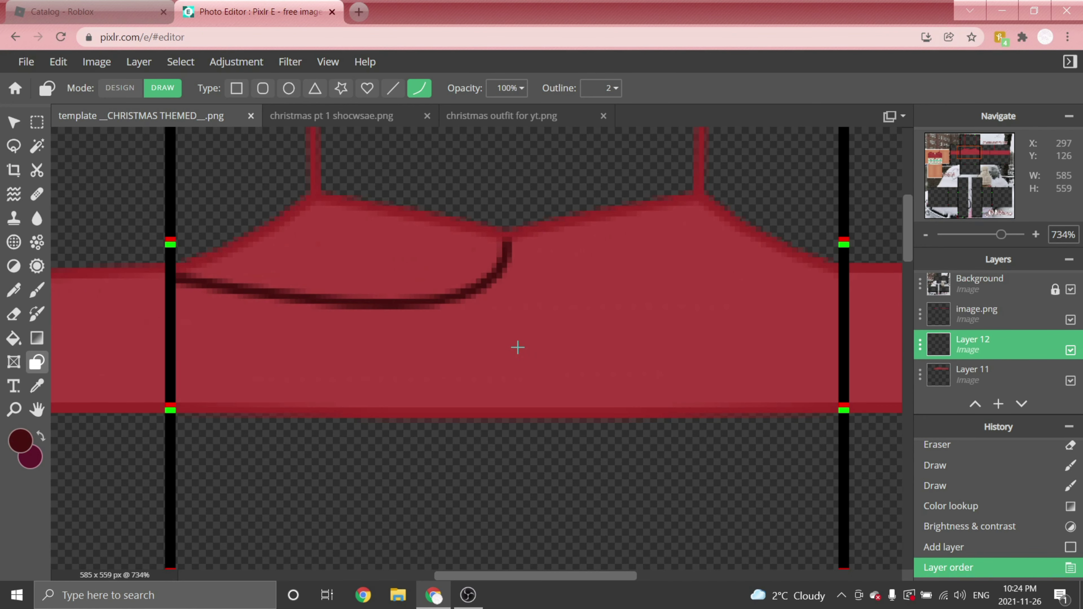
- Duplicate the left cup's curve layer and flip the copy horizontally
{"action": "left_click", "coordinate": [12, 123]}
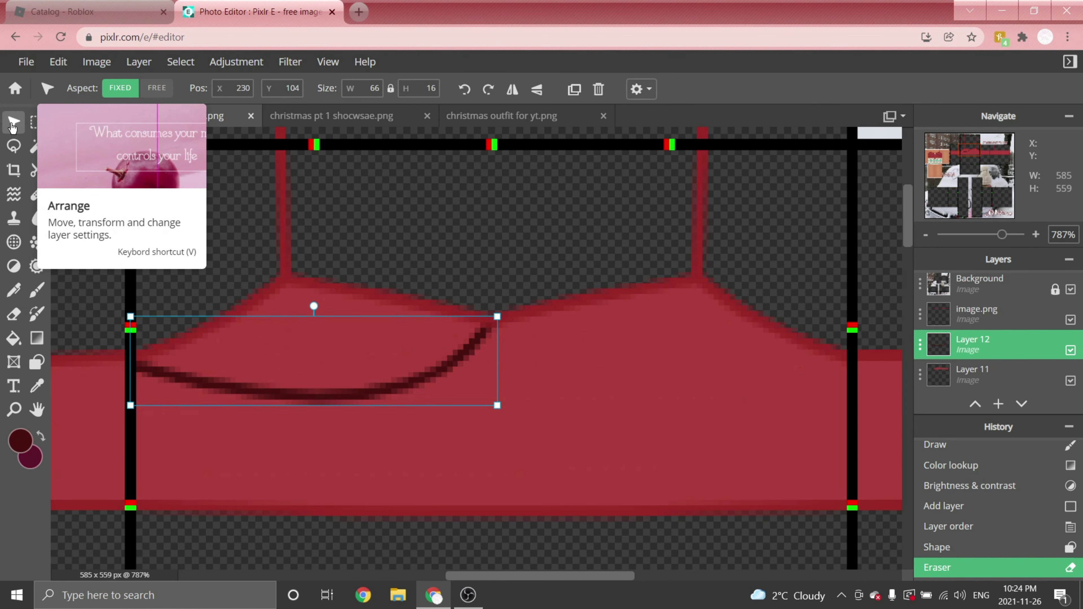
{"action": "left_click", "coordinate": [574, 90]}
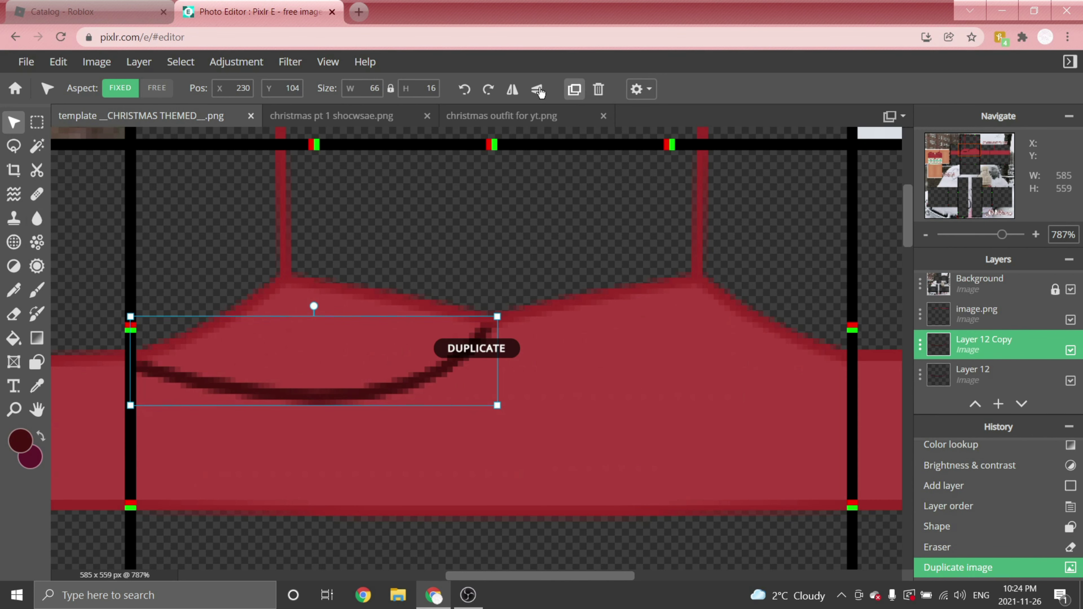
{"action": "left_click", "coordinate": [512, 91]}
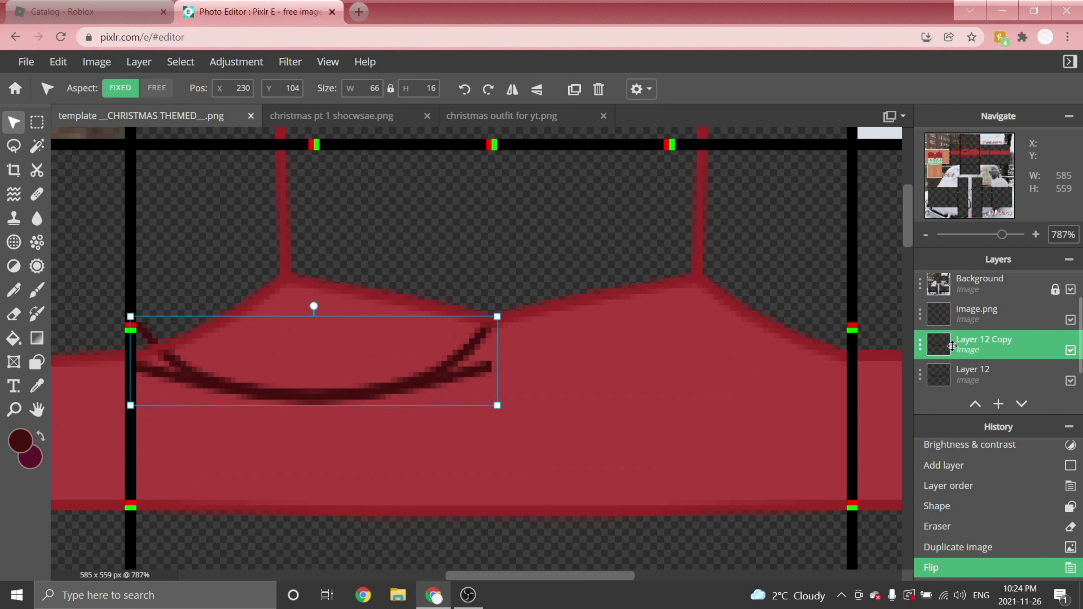
- Place the flipped curve under the right cup, keep its layer beneath the outlines, and merge it with the left curve's layer
{"action": "left_click_drag", "start_coordinate": [947, 341], "coordinate": [946, 314]}
{"action": "left_click_drag", "start_coordinate": [220, 368], "coordinate": [470, 373]}
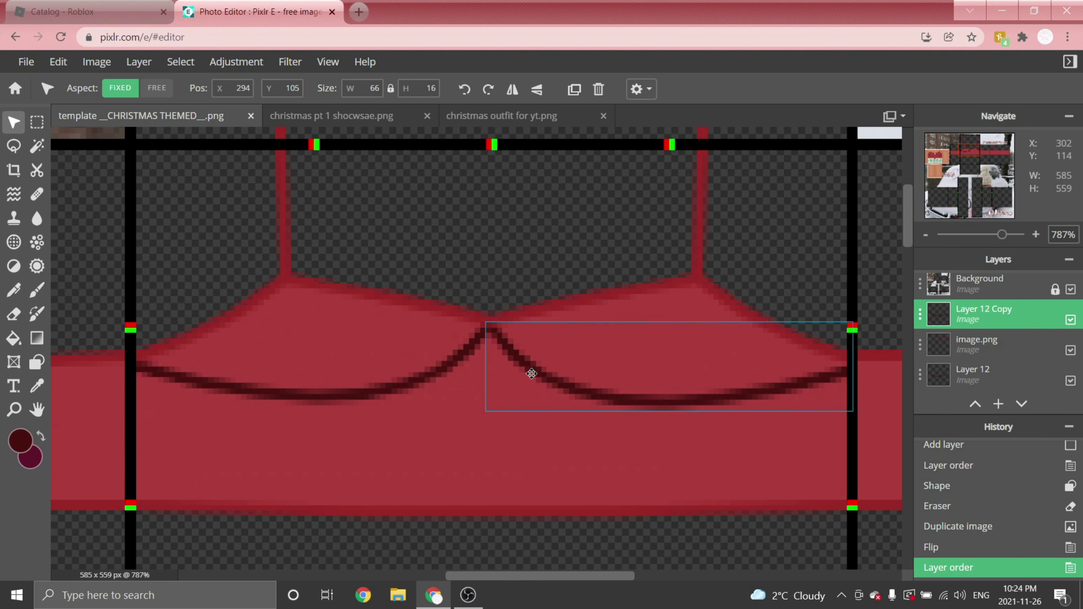
{"action": "left_click_drag", "start_coordinate": [532, 373], "coordinate": [538, 373]}
{"action": "left_click_drag", "start_coordinate": [954, 314], "coordinate": [954, 340]}
{"action": "scroll", "coordinate": [489, 262], "scroll_direction": "down", "scroll_amount": 4}
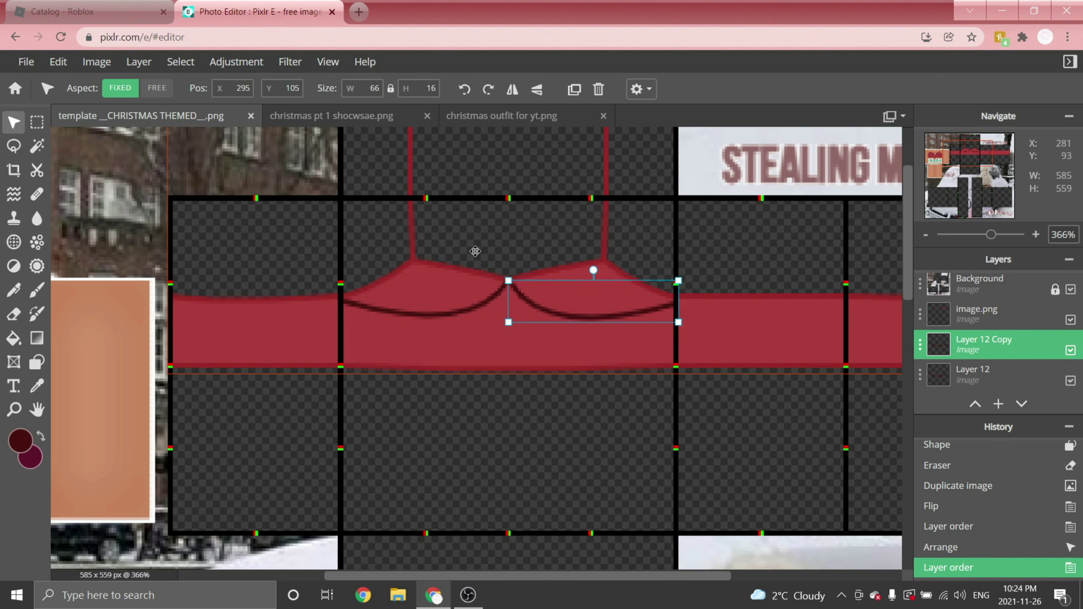
{"action": "key", "text": "ctrl+e"}
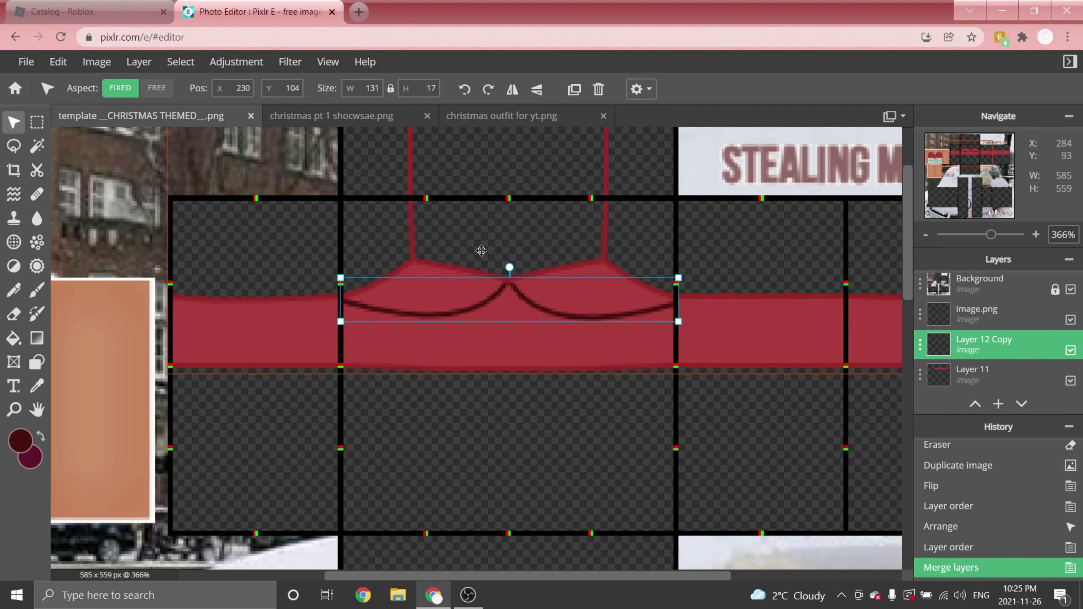
- Soften the merged cup curves with the Blur filter and lower that layer's opacity
{"action": "scroll", "coordinate": [515, 191], "scroll_direction": "down", "scroll_amount": 1}
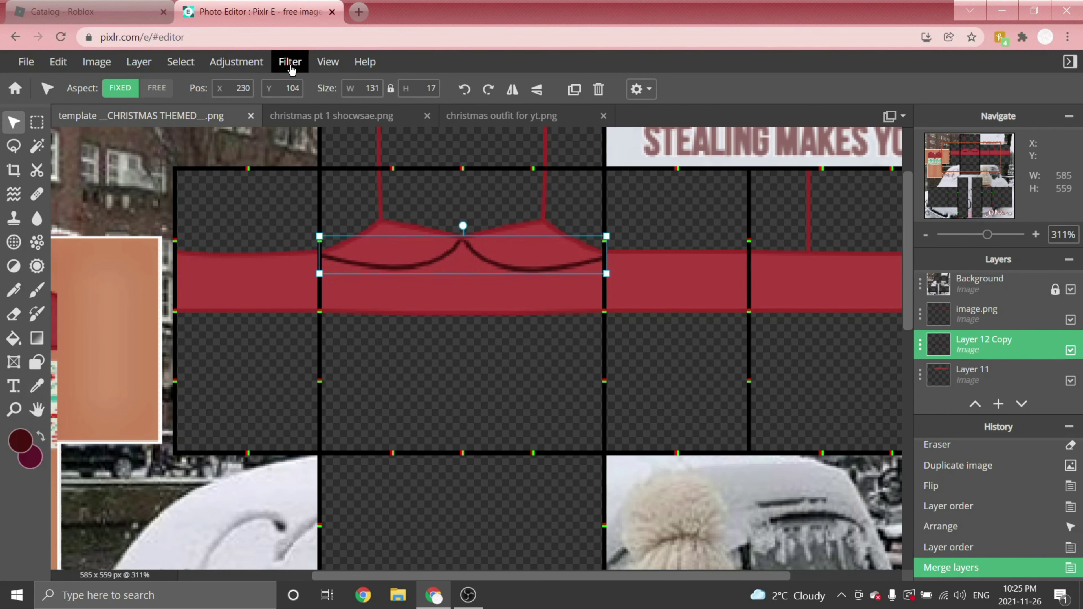
{"action": "left_click", "coordinate": [292, 70]}
{"action": "mouse_move", "coordinate": [388, 107]}
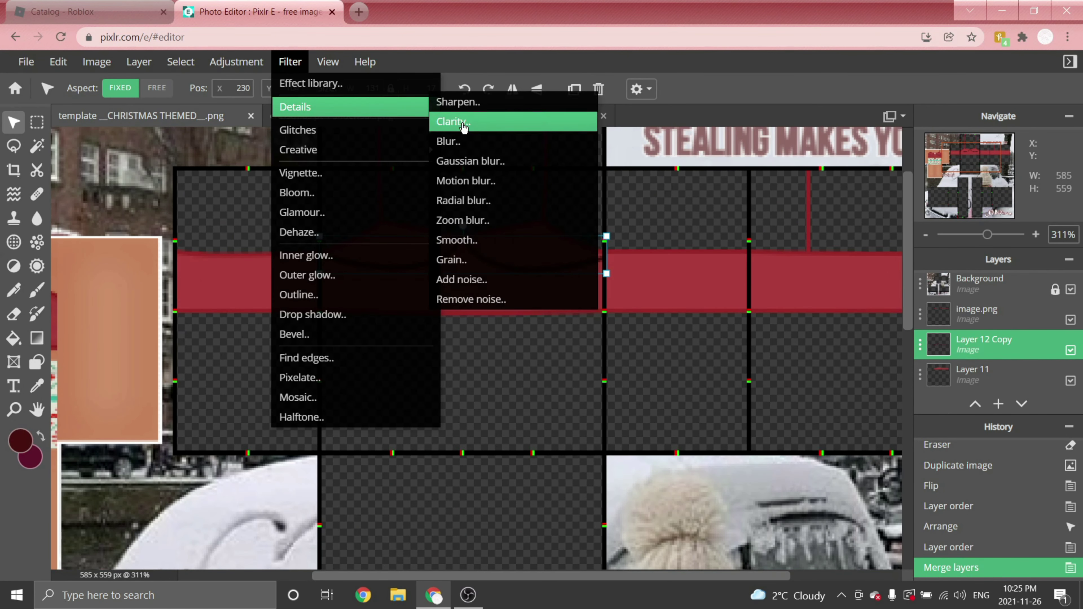
{"action": "left_click", "coordinate": [469, 141]}
{"action": "left_click_drag", "start_coordinate": [420, 343], "coordinate": [442, 342]}
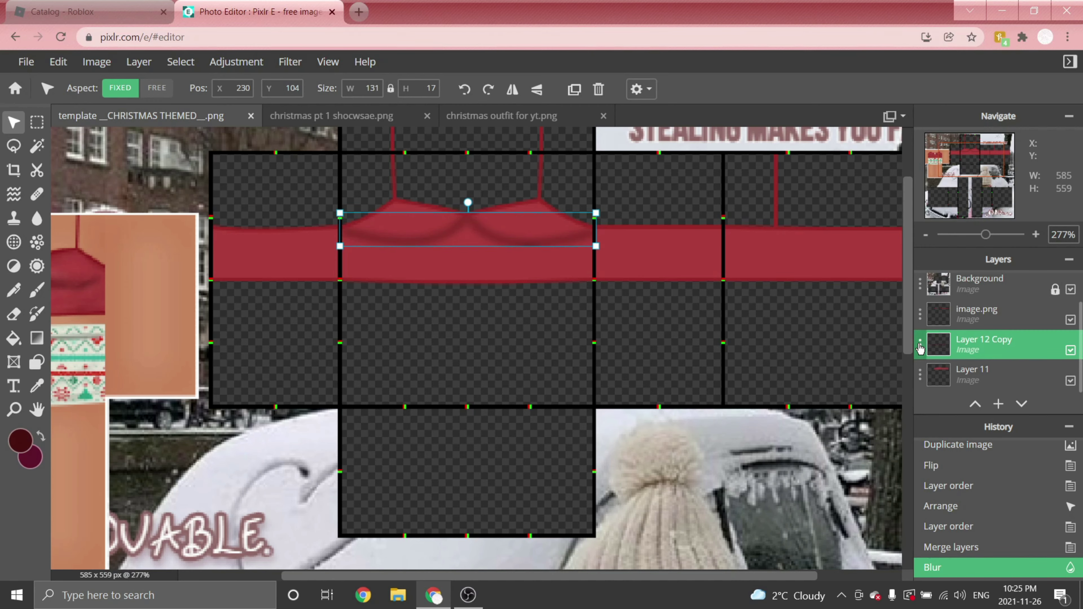
{"action": "left_click", "coordinate": [920, 345]}
{"action": "left_click_drag", "start_coordinate": [916, 444], "coordinate": [844, 443]}
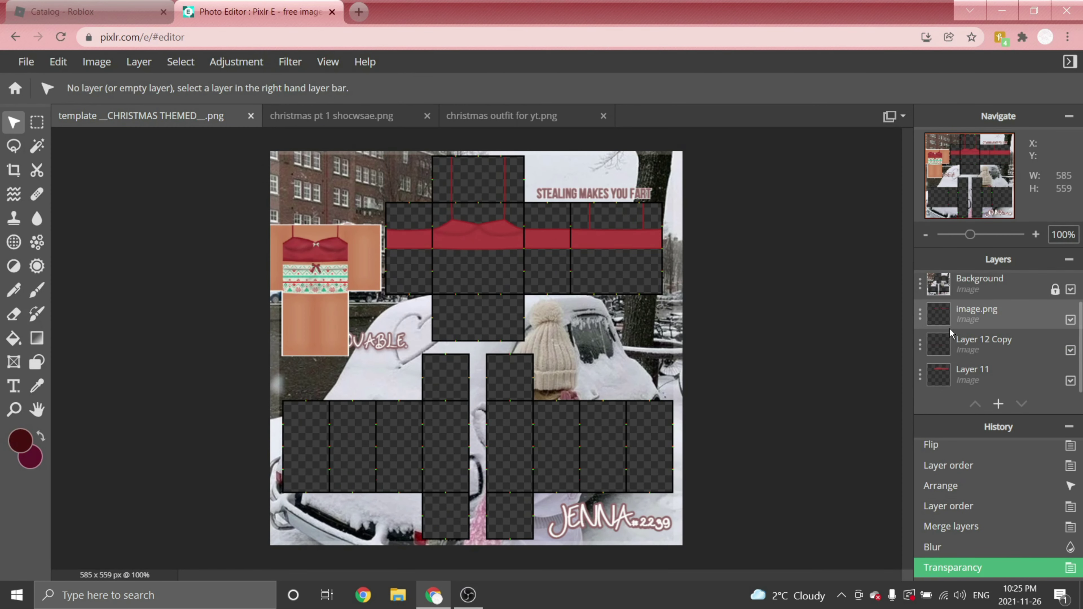
- Add a new layer above the blurred cup shading and choose the Pen tool with the darker red #320C0C
{"action": "left_click", "coordinate": [953, 338]}
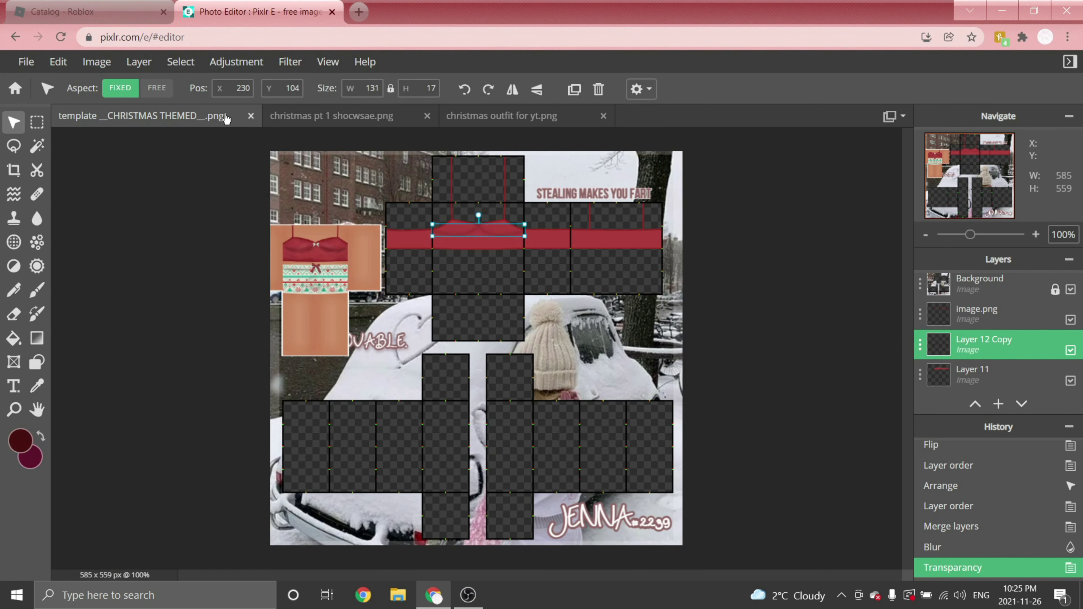
{"action": "left_click", "coordinate": [125, 65]}
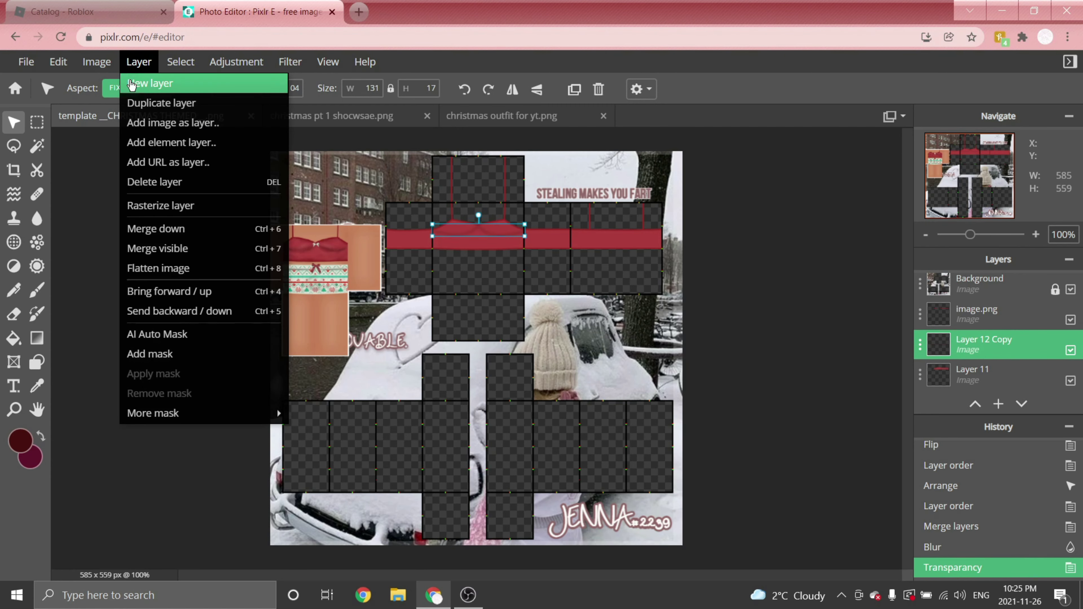
{"action": "left_click", "coordinate": [135, 83]}
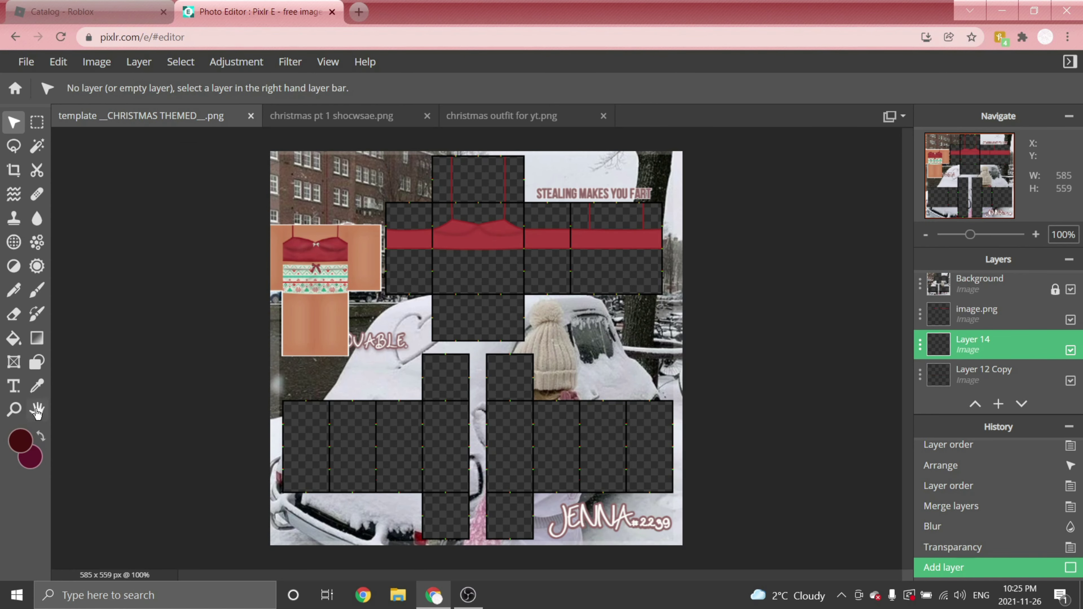
{"action": "left_click", "coordinate": [20, 291]}
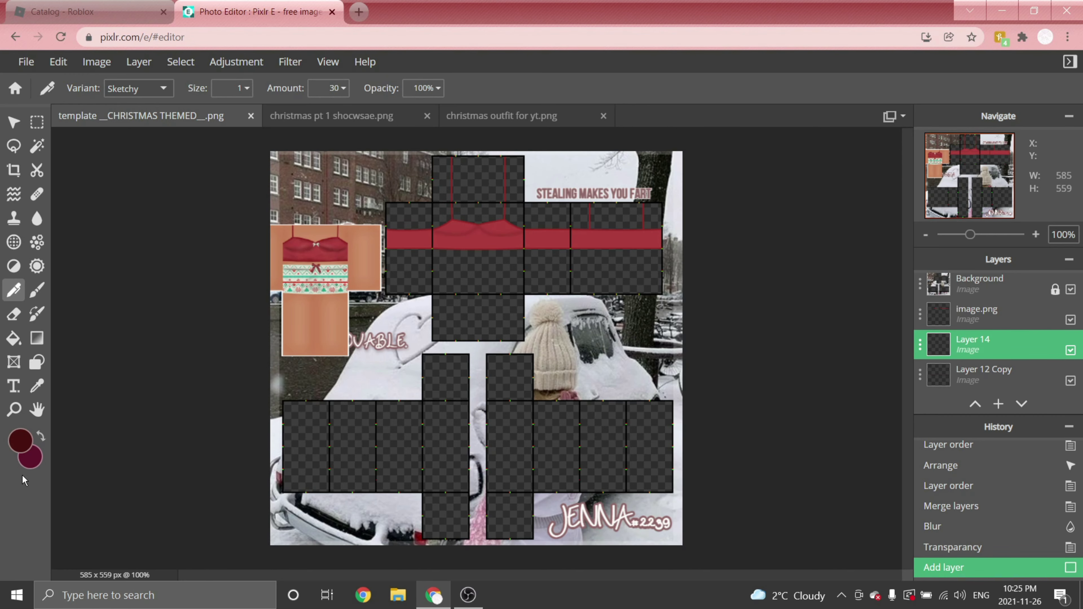
{"action": "left_click", "coordinate": [17, 446]}
{"action": "left_click", "coordinate": [516, 371]}
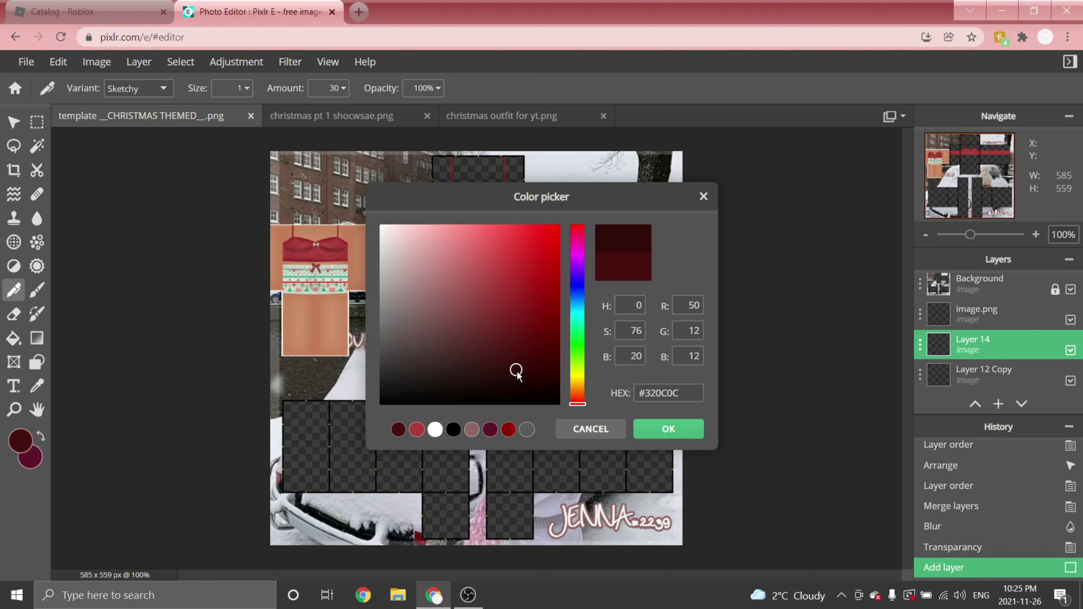
{"action": "left_click", "coordinate": [668, 429]}
- Sketch short, overlapping dark fold lines along the underside of the left cup
{"action": "scroll", "coordinate": [535, 181], "scroll_direction": "up", "scroll_amount": 6}
{"action": "scroll", "coordinate": [538, 179], "scroll_direction": "down", "scroll_amount": 3}
{"action": "scroll", "coordinate": [481, 186], "scroll_direction": "up", "scroll_amount": 4}
{"action": "scroll", "coordinate": [480, 187], "scroll_direction": "up", "scroll_amount": 3}
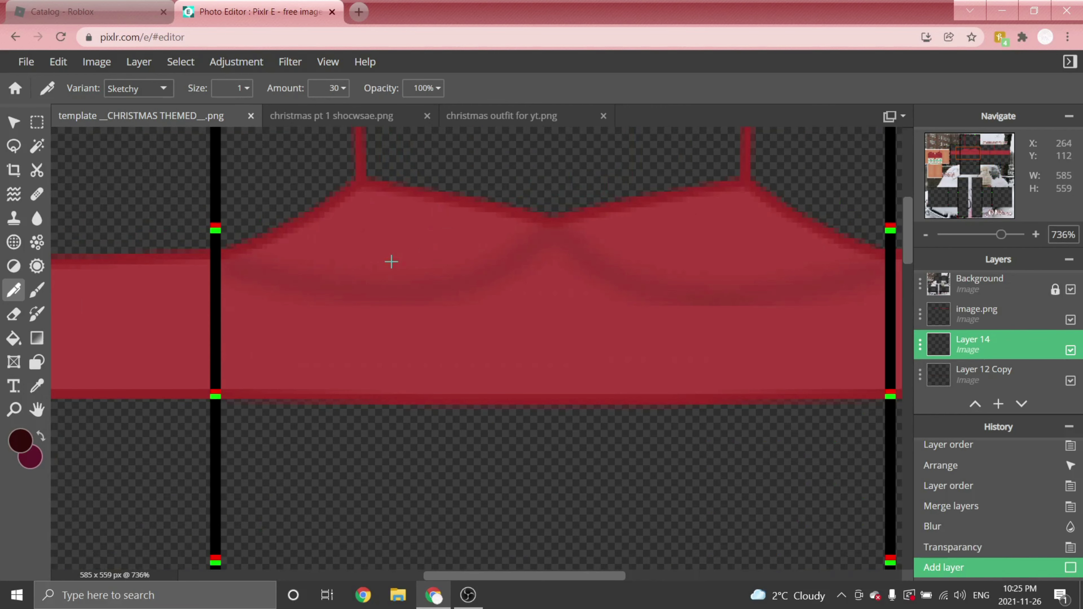
{"action": "mouse_move", "coordinate": [190, 295]}
{"action": "left_mouse_down"}
{"action": "mouse_move", "coordinate": [326, 313]}
{"action": "mouse_move", "coordinate": [294, 321]}
{"action": "mouse_move", "coordinate": [443, 309]}
{"action": "mouse_move", "coordinate": [410, 319]}
{"action": "mouse_move", "coordinate": [499, 292]}
{"action": "left_mouse_up"}
{"action": "left_click_drag", "start_coordinate": [545, 264], "coordinate": [486, 299]}
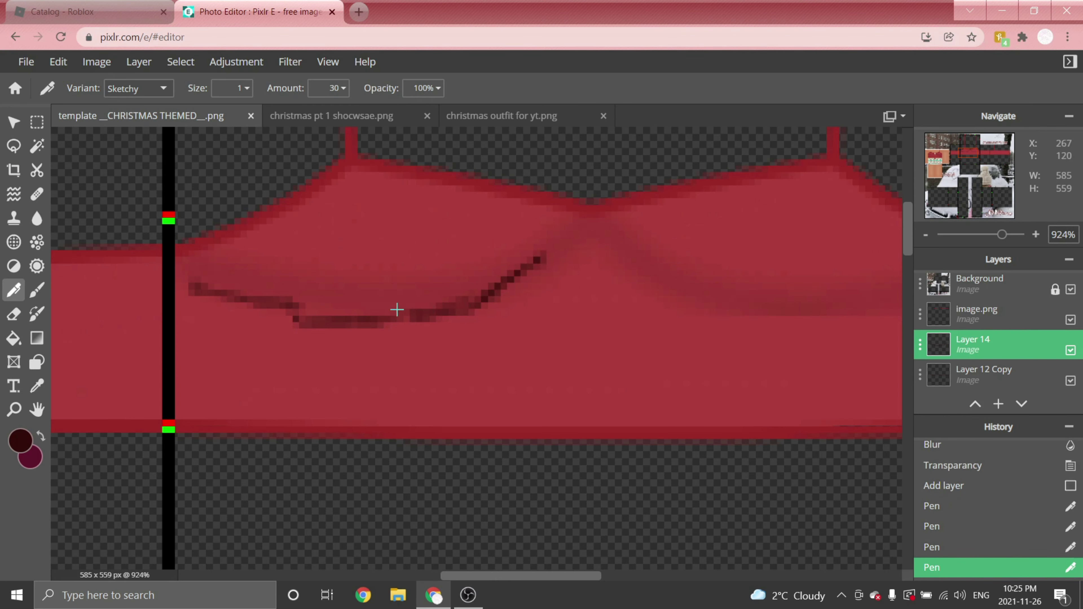
{"action": "left_click_drag", "start_coordinate": [314, 302], "coordinate": [443, 317]}
{"action": "mouse_move", "coordinate": [241, 280]}
{"action": "left_mouse_down"}
{"action": "mouse_move", "coordinate": [197, 261]}
{"action": "mouse_move", "coordinate": [200, 292]}
{"action": "left_mouse_up"}
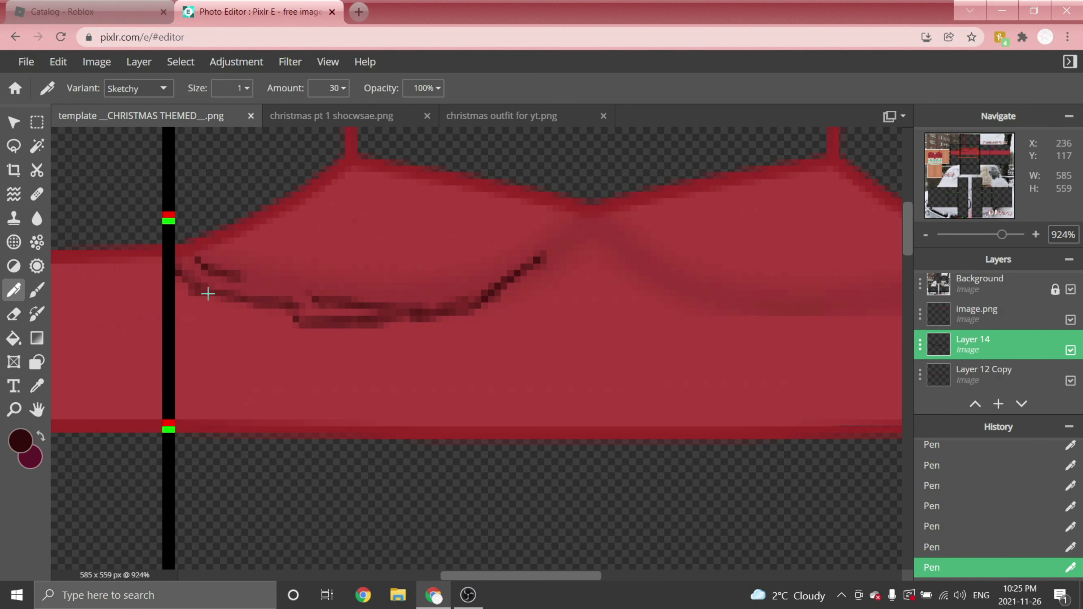
- Sketch matching dark fold lines along the underside of the right cup
{"action": "scroll", "coordinate": [209, 295], "scroll_direction": "down", "scroll_amount": 3}
{"action": "scroll", "coordinate": [544, 277], "scroll_direction": "up", "scroll_amount": 2}
{"action": "mouse_move", "coordinate": [329, 262]}
{"action": "left_mouse_down"}
{"action": "mouse_move", "coordinate": [466, 333]}
{"action": "mouse_move", "coordinate": [589, 324]}
{"action": "mouse_move", "coordinate": [795, 261]}
{"action": "left_mouse_up"}
{"action": "scroll", "coordinate": [849, 265], "scroll_direction": "down", "scroll_amount": 2}
{"action": "left_click_drag", "start_coordinate": [293, 317], "coordinate": [465, 262]}
- Extend the crease sketch with slanted fold strokes on the red band just below both cups
{"action": "scroll", "coordinate": [367, 225], "scroll_direction": "up", "scroll_amount": 1}
{"action": "scroll", "coordinate": [368, 224], "scroll_direction": "down", "scroll_amount": 2}
{"action": "scroll", "coordinate": [469, 310], "scroll_direction": "up", "scroll_amount": 2}
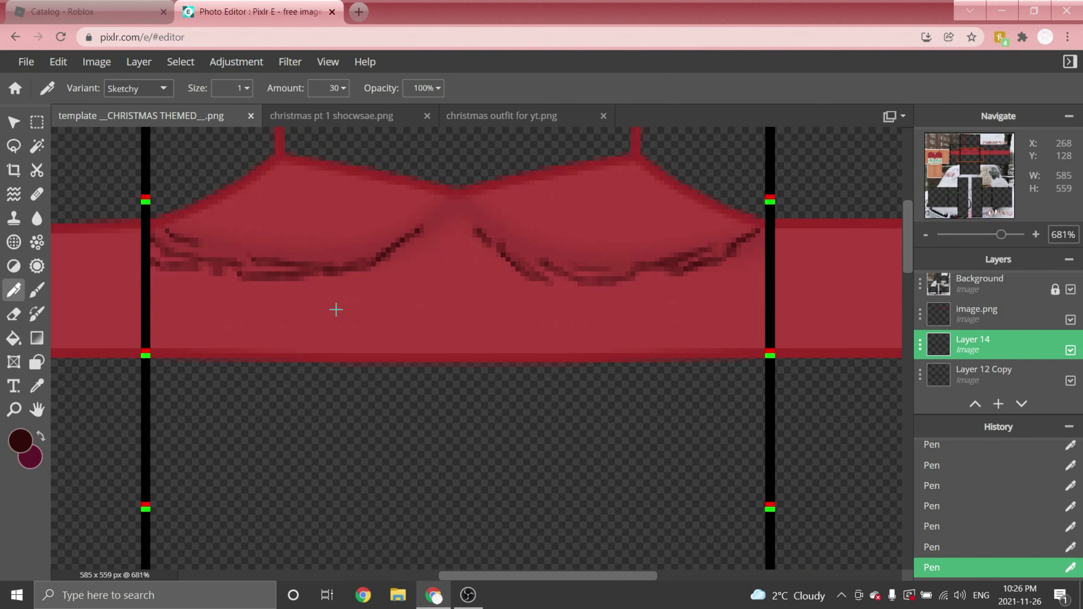
{"action": "scroll", "coordinate": [376, 350], "scroll_direction": "down", "scroll_amount": 3}
{"action": "scroll", "coordinate": [358, 326], "scroll_direction": "up", "scroll_amount": 3}
{"action": "left_click_drag", "start_coordinate": [274, 331], "coordinate": [384, 305]}
{"action": "left_click_drag", "start_coordinate": [547, 293], "coordinate": [738, 329]}
- Add dark fold strokes just inside the upper edges of both cups, following the neckline and outer slopes
{"action": "scroll", "coordinate": [486, 203], "scroll_direction": "down", "scroll_amount": 3}
{"action": "scroll", "coordinate": [305, 295], "scroll_direction": "up", "scroll_amount": 3}
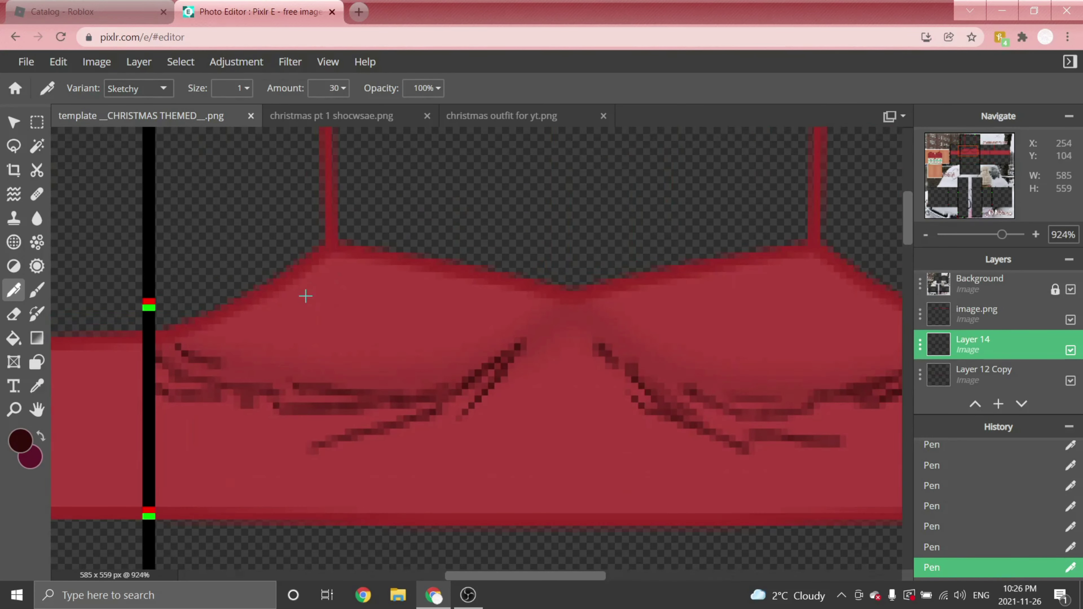
{"action": "mouse_move", "coordinate": [222, 337]}
{"action": "left_mouse_down"}
{"action": "mouse_move", "coordinate": [343, 266]}
{"action": "mouse_move", "coordinate": [541, 317]}
{"action": "mouse_move", "coordinate": [476, 289]}
{"action": "mouse_move", "coordinate": [561, 302]}
{"action": "left_mouse_up"}
{"action": "scroll", "coordinate": [342, 305], "scroll_direction": "down", "scroll_amount": 3}
{"action": "scroll", "coordinate": [693, 255], "scroll_direction": "up", "scroll_amount": 3}
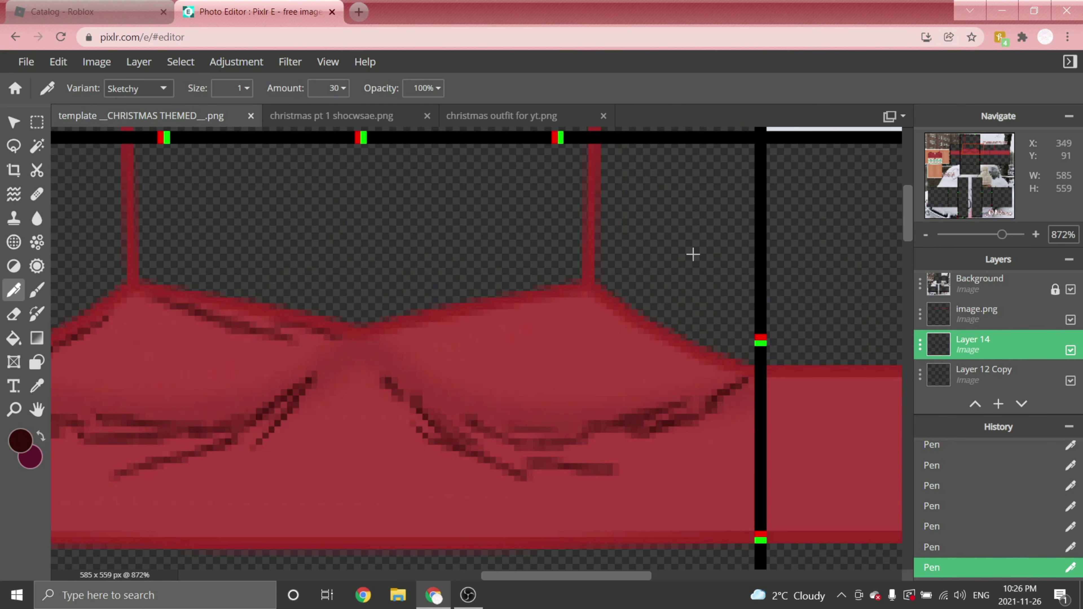
{"action": "left_click_drag", "start_coordinate": [423, 332], "coordinate": [547, 303]}
{"action": "left_click_drag", "start_coordinate": [589, 298], "coordinate": [681, 333]}
- Apply a light Blur to the dark fold-line layer over the cups and reduce that layer's opacity
{"action": "scroll", "coordinate": [625, 328], "scroll_direction": "down", "scroll_amount": 10}
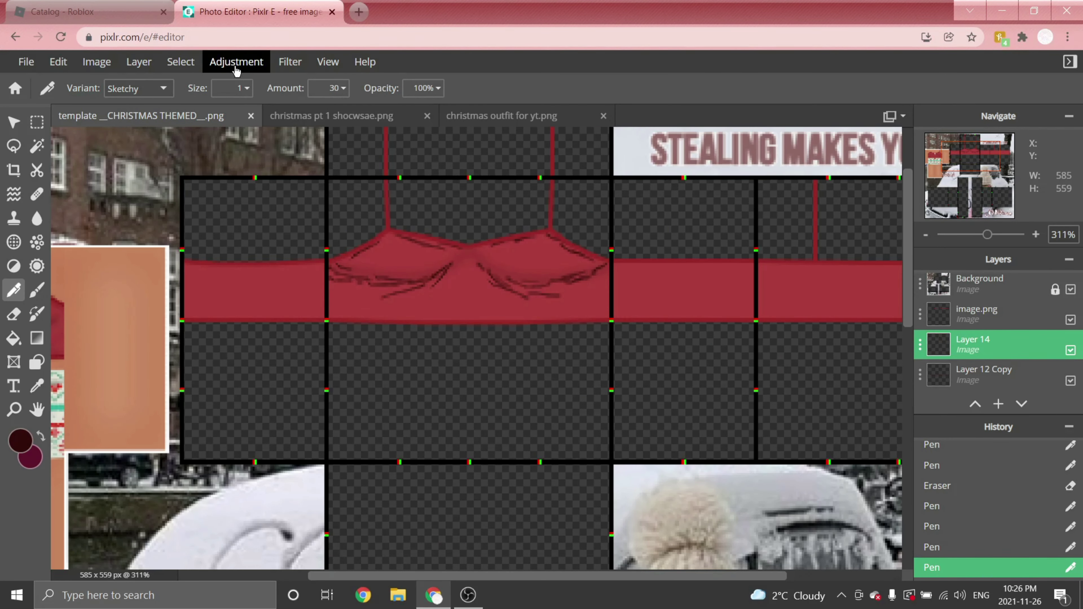
{"action": "left_click", "coordinate": [290, 62]}
{"action": "mouse_move", "coordinate": [321, 109]}
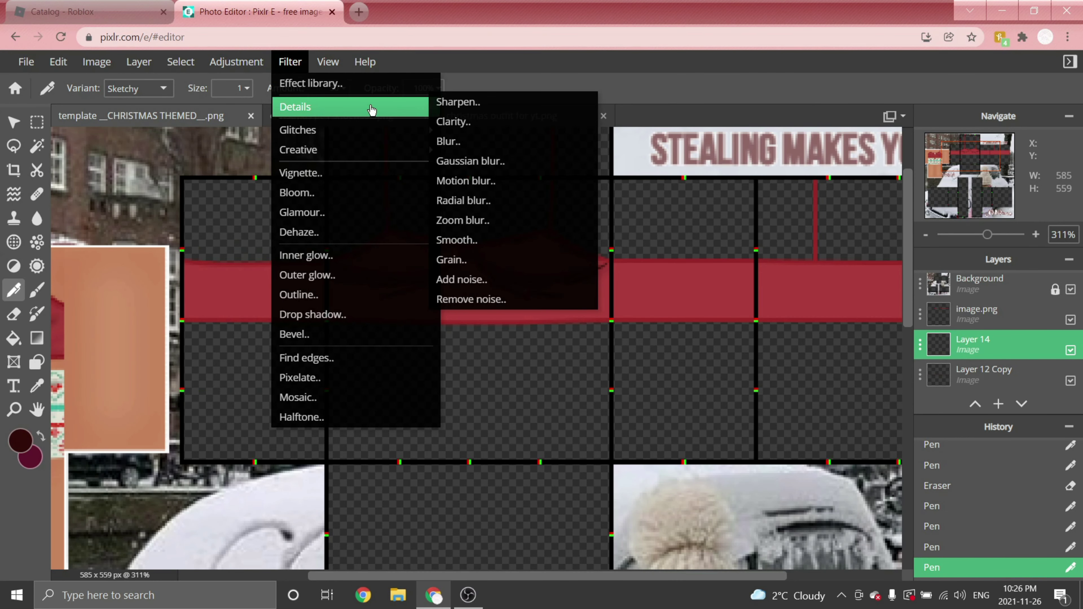
{"action": "left_click", "coordinate": [450, 141]}
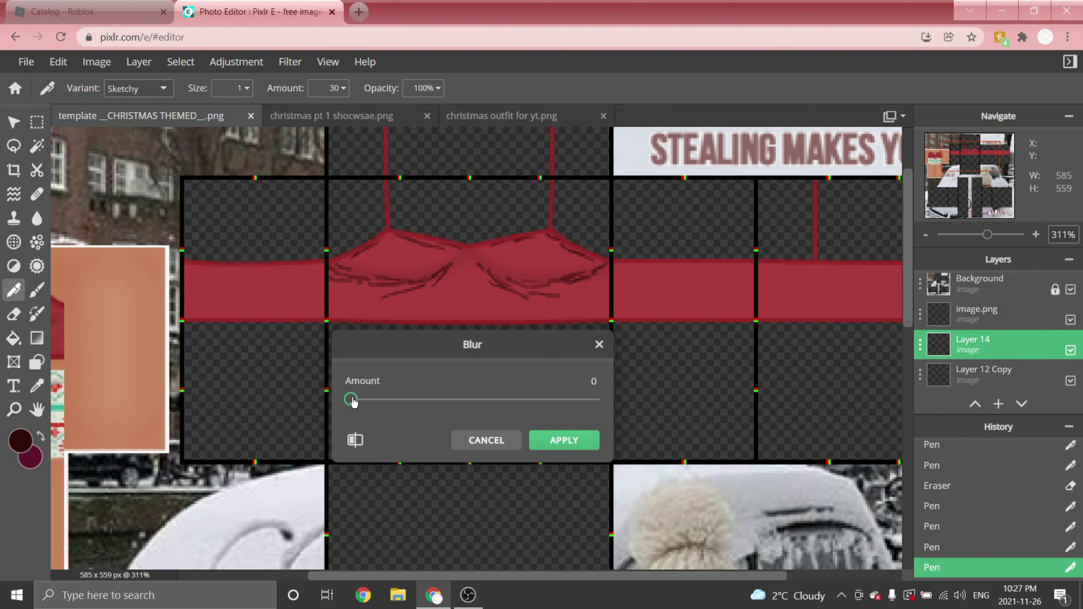
{"action": "left_click_drag", "start_coordinate": [352, 401], "coordinate": [369, 402]}
{"action": "left_click", "coordinate": [564, 440]}
{"action": "left_click", "coordinate": [920, 345]}
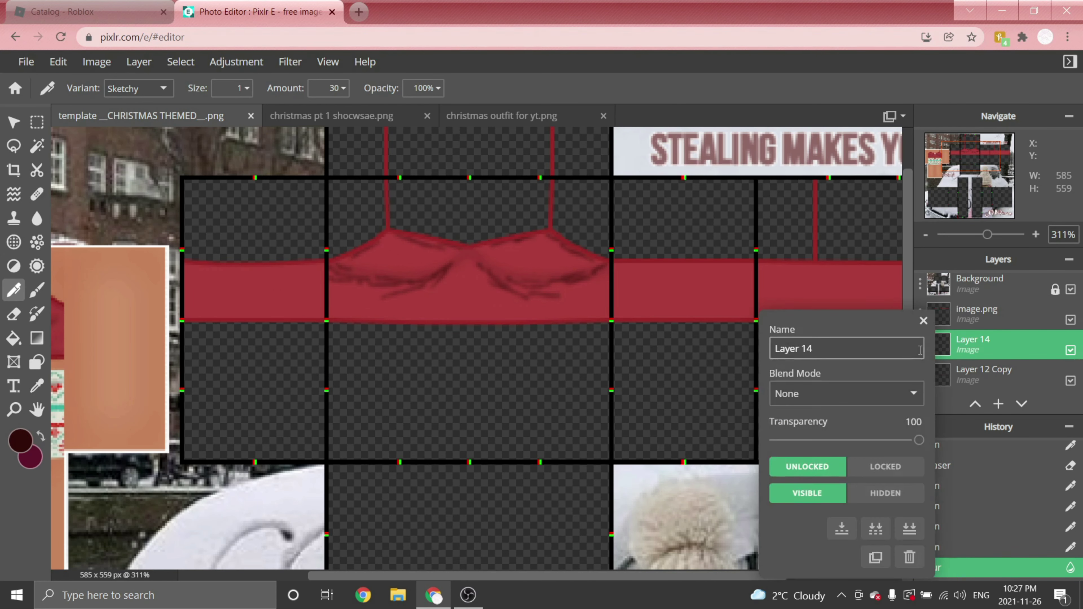
{"action": "left_click_drag", "start_coordinate": [920, 442], "coordinate": [843, 446]}
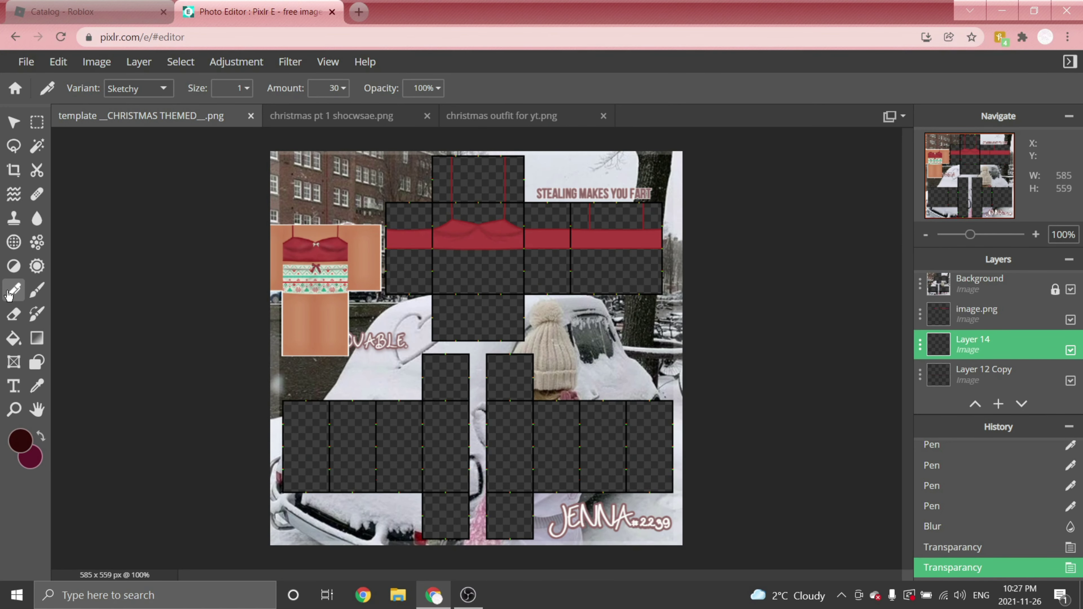
- Add a new layer and sketch a slanted dark fold below the left cup, starting at the front panel's left edge
{"action": "left_click", "coordinate": [142, 64]}
{"action": "left_click", "coordinate": [134, 83]}
{"action": "scroll", "coordinate": [499, 173], "scroll_direction": "up", "scroll_amount": 1}
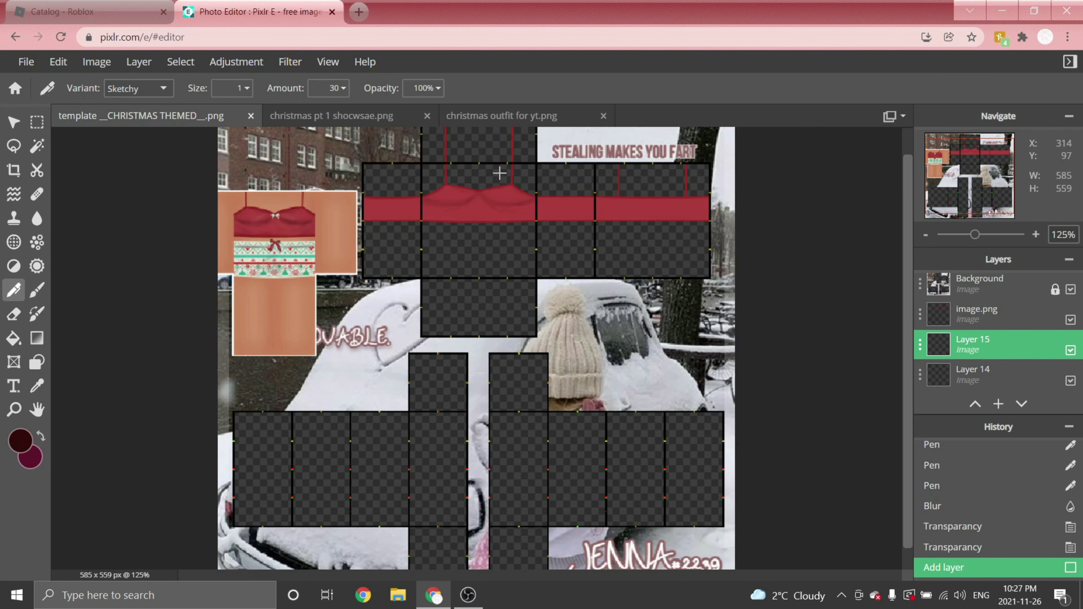
{"action": "scroll", "coordinate": [499, 173], "scroll_direction": "up", "scroll_amount": 8}
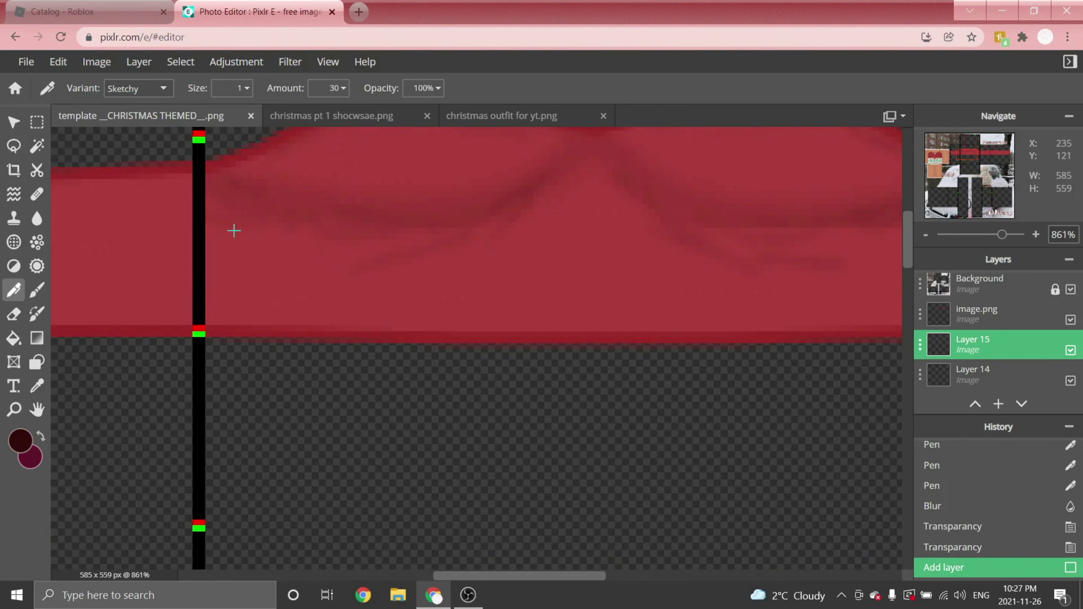
{"action": "left_click_drag", "start_coordinate": [208, 232], "coordinate": [389, 301]}
{"action": "scroll", "coordinate": [236, 363], "scroll_direction": "down", "scroll_amount": 2}
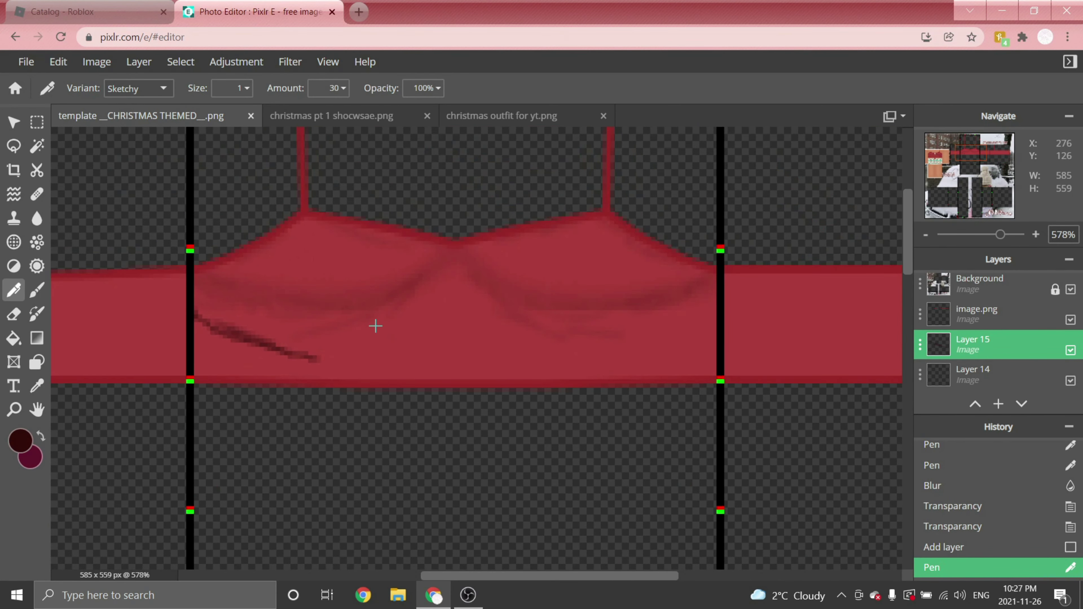
{"action": "scroll", "coordinate": [169, 375], "scroll_direction": "up", "scroll_amount": 1}
- Sketch more dark fold strokes along the lower band of the front panel, with steep slanted folds near its right edge
{"action": "left_click_drag", "start_coordinate": [211, 378], "coordinate": [251, 379]}
{"action": "left_click_drag", "start_coordinate": [337, 375], "coordinate": [463, 384]}
{"action": "mouse_move", "coordinate": [378, 341]}
{"action": "left_mouse_down"}
{"action": "mouse_move", "coordinate": [497, 363]}
{"action": "mouse_move", "coordinate": [639, 341]}
{"action": "left_mouse_up"}
{"action": "left_click_drag", "start_coordinate": [610, 383], "coordinate": [734, 339]}
{"action": "left_click_drag", "start_coordinate": [750, 386], "coordinate": [797, 326]}
{"action": "left_click_drag", "start_coordinate": [715, 380], "coordinate": [771, 350]}
{"action": "key", "text": "ctrl+z"}
{"action": "key", "text": "ctrl+z"}
{"action": "left_click_drag", "start_coordinate": [729, 377], "coordinate": [786, 331]}
- Sketch curved dark fold strokes across the red band on the side panels
{"action": "scroll", "coordinate": [785, 331], "scroll_direction": "down", "scroll_amount": 4}
{"action": "scroll", "coordinate": [410, 311], "scroll_direction": "up", "scroll_amount": 4}
{"action": "mouse_move", "coordinate": [235, 300]}
{"action": "left_mouse_down"}
{"action": "mouse_move", "coordinate": [405, 347]}
{"action": "mouse_move", "coordinate": [593, 314]}
{"action": "left_mouse_up"}
{"action": "left_click_drag", "start_coordinate": [233, 348], "coordinate": [360, 389]}
{"action": "scroll", "coordinate": [503, 384], "scroll_direction": "down", "scroll_amount": 4}
{"action": "scroll", "coordinate": [641, 345], "scroll_direction": "up", "scroll_amount": 4}
{"action": "left_click_drag", "start_coordinate": [275, 256], "coordinate": [619, 270]}
{"action": "left_click_drag", "start_coordinate": [278, 299], "coordinate": [387, 333]}
{"action": "left_click_drag", "start_coordinate": [398, 335], "coordinate": [620, 322]}
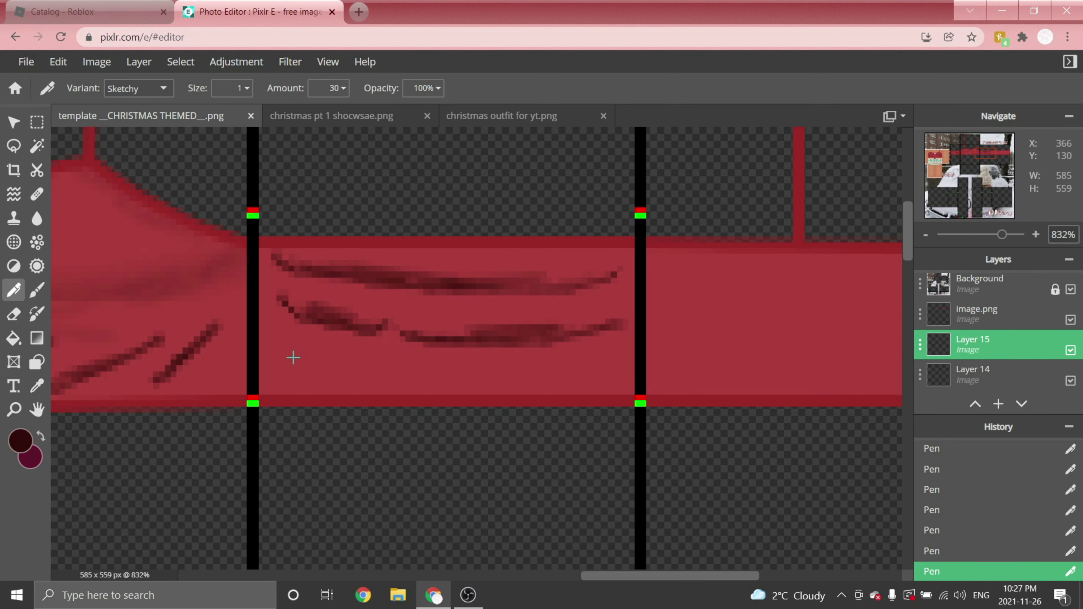
{"action": "left_click_drag", "start_coordinate": [293, 361], "coordinate": [597, 368]}
- Sketch long curved dark fold strokes across the red band on the back panel
{"action": "scroll", "coordinate": [597, 367], "scroll_direction": "down", "scroll_amount": 4}
{"action": "scroll", "coordinate": [793, 337], "scroll_direction": "up", "scroll_amount": 4}
{"action": "left_click_drag", "start_coordinate": [208, 314], "coordinate": [455, 362]}
{"action": "left_click_drag", "start_coordinate": [261, 377], "coordinate": [523, 434]}
{"action": "left_click_drag", "start_coordinate": [484, 359], "coordinate": [737, 352]}
{"action": "scroll", "coordinate": [537, 439], "scroll_direction": "down", "scroll_amount": 6}
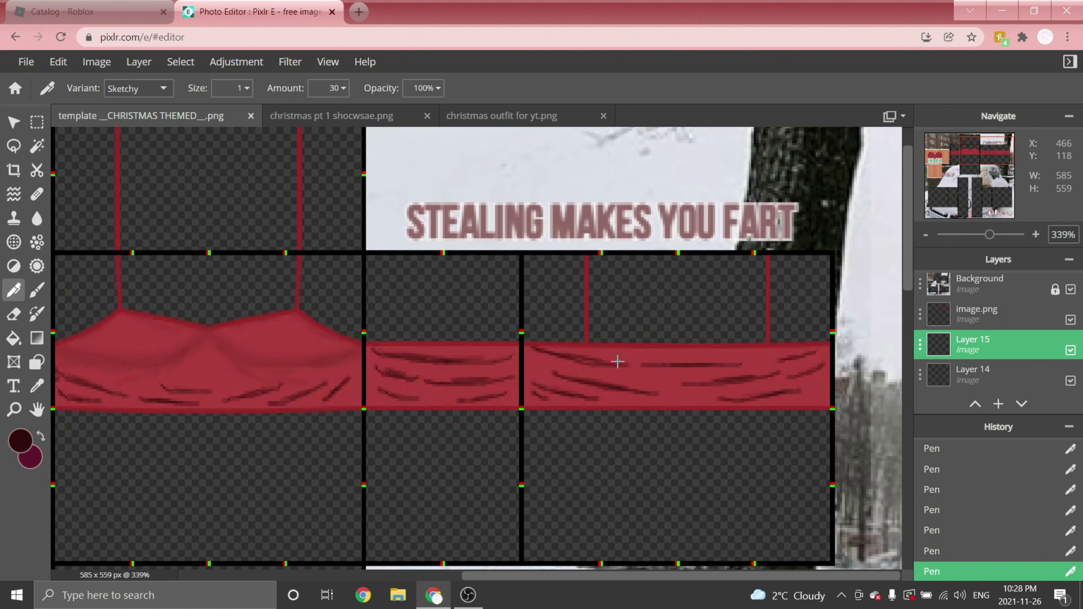
- Blur the band's fold-line layer by an amount of 7 and reduce the layer's opacity
{"action": "scroll", "coordinate": [539, 177], "scroll_direction": "up", "scroll_amount": 2}
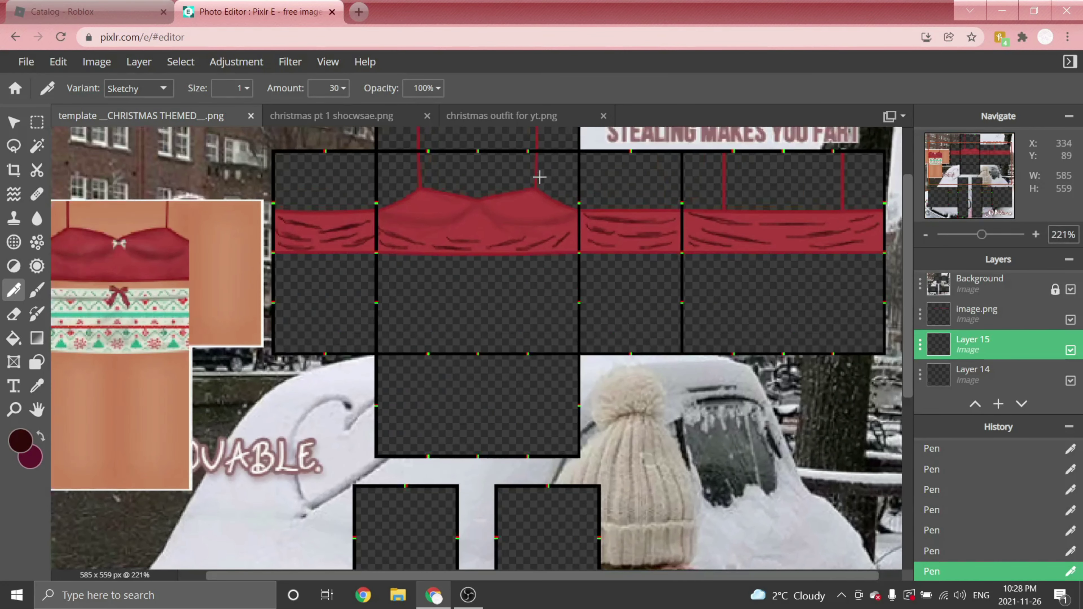
{"action": "left_click", "coordinate": [286, 68]}
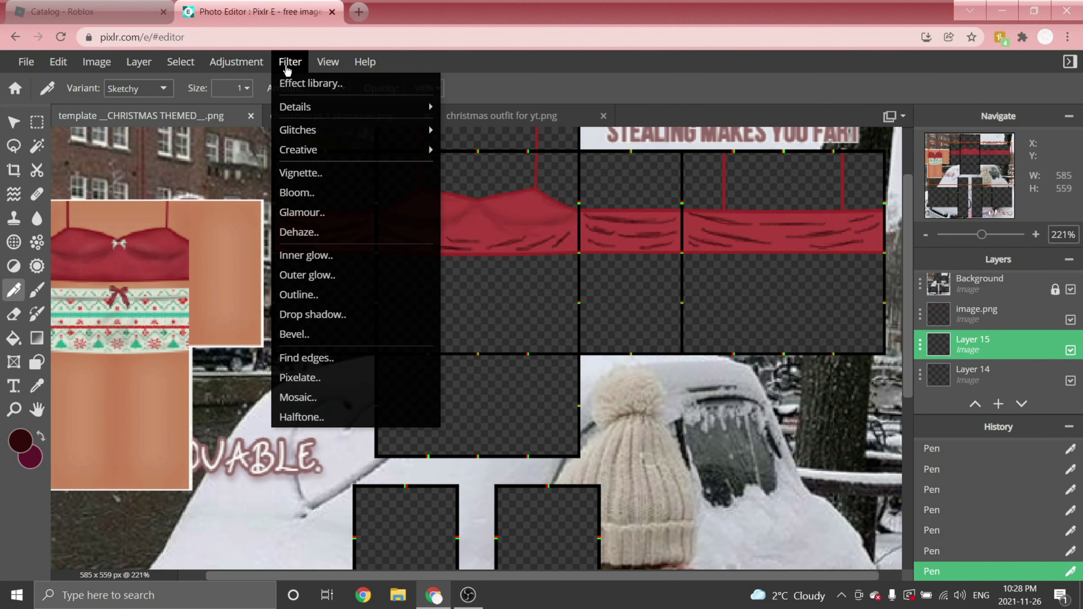
{"action": "mouse_move", "coordinate": [293, 102]}
{"action": "left_click", "coordinate": [457, 141]}
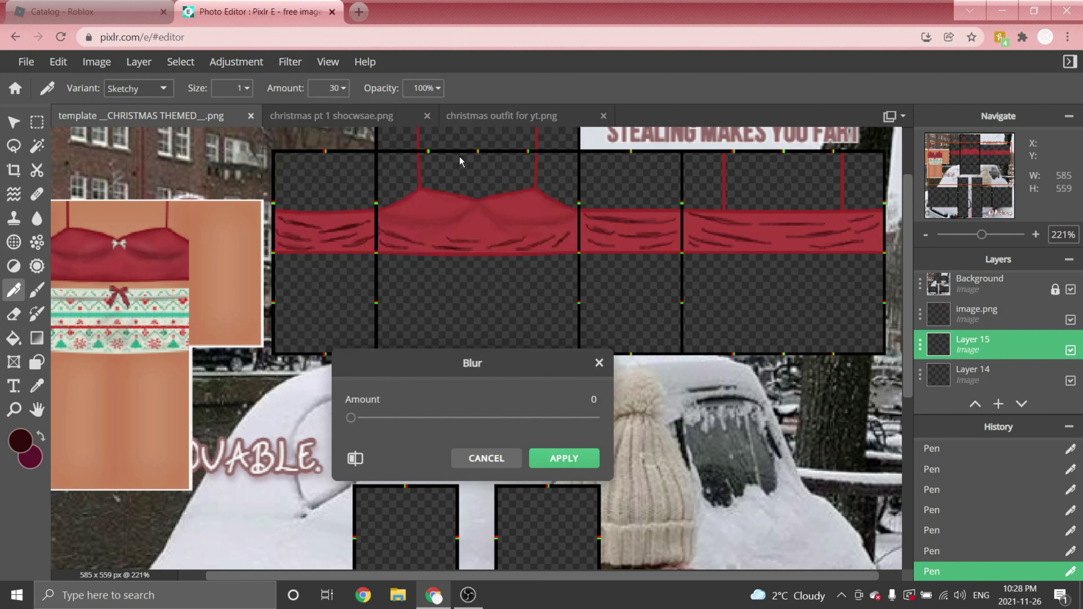
{"action": "left_click_drag", "start_coordinate": [351, 418], "coordinate": [370, 417]}
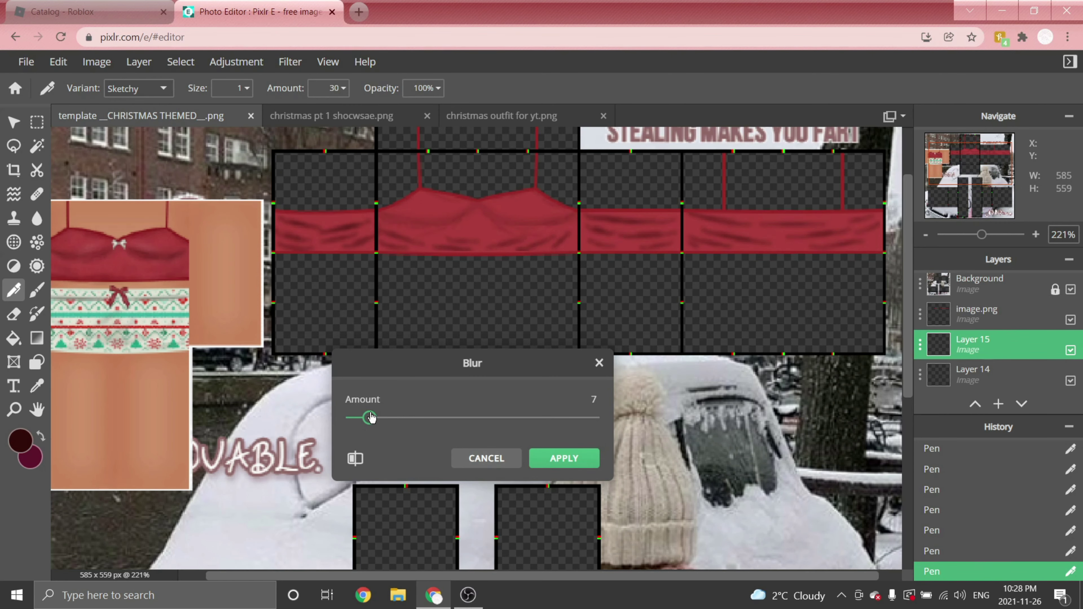
{"action": "left_click", "coordinate": [564, 458]}
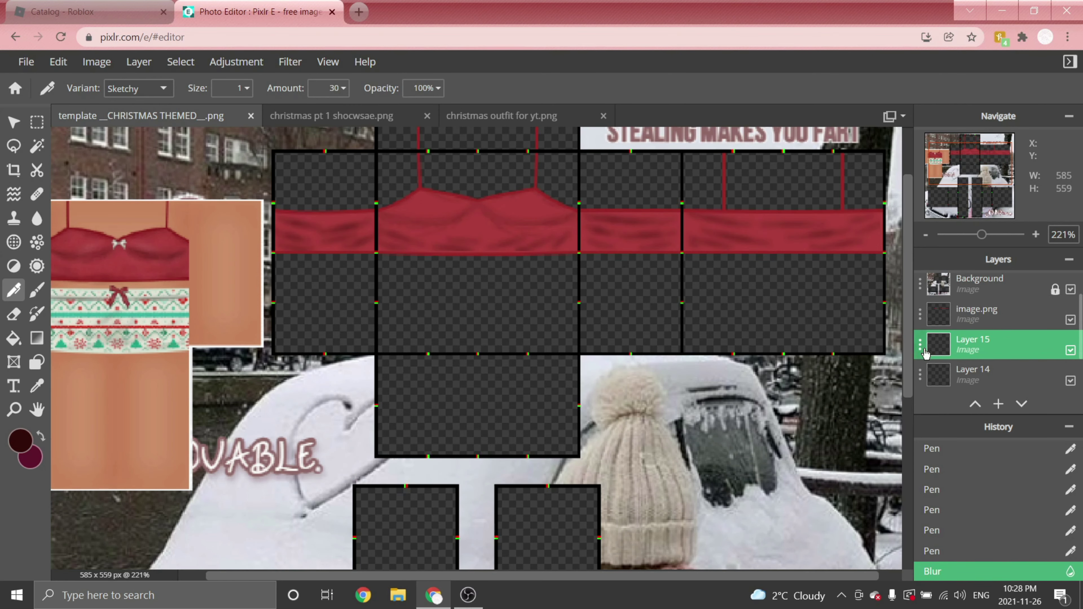
{"action": "left_click", "coordinate": [922, 354]}
{"action": "left_click_drag", "start_coordinate": [923, 440], "coordinate": [852, 445]}
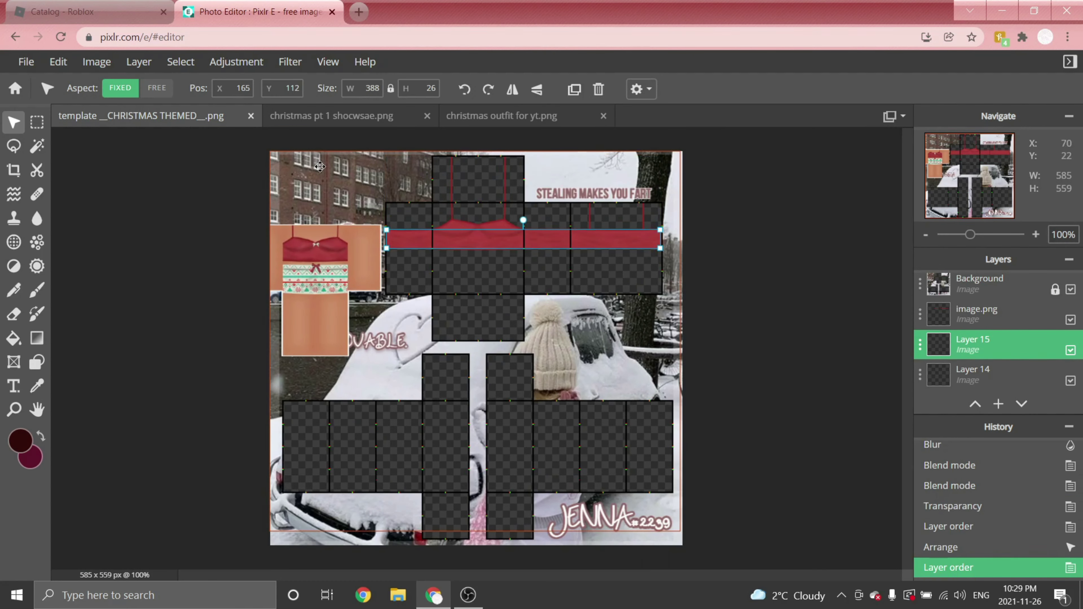
- Add a new layer and draw a dark crease with the Pen tool along the underside of the left cup
{"action": "left_click", "coordinate": [139, 62]}
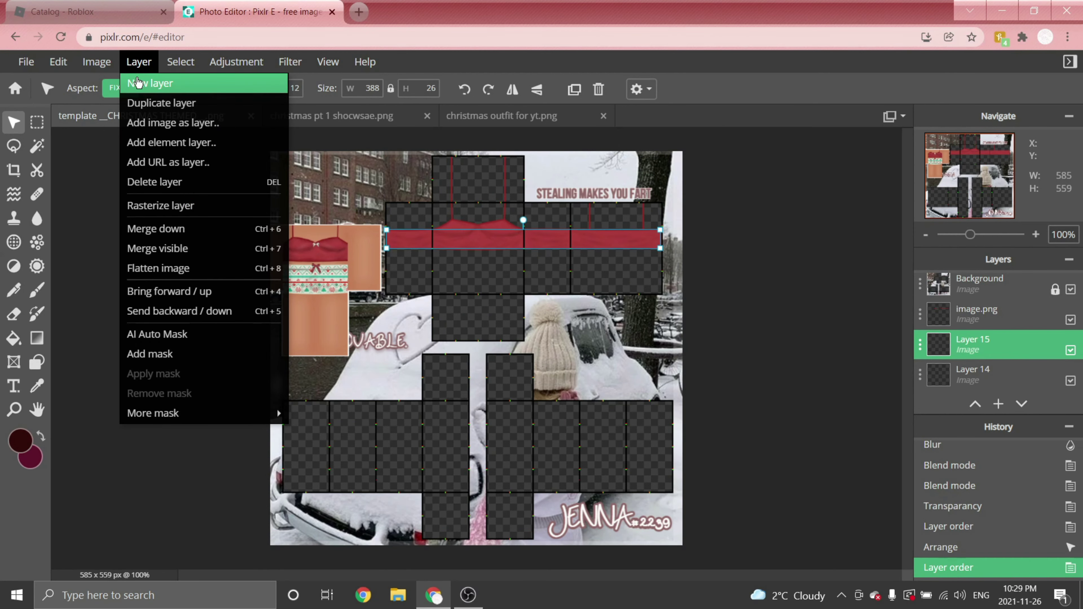
{"action": "left_click", "coordinate": [136, 79]}
{"action": "left_click", "coordinate": [14, 290]}
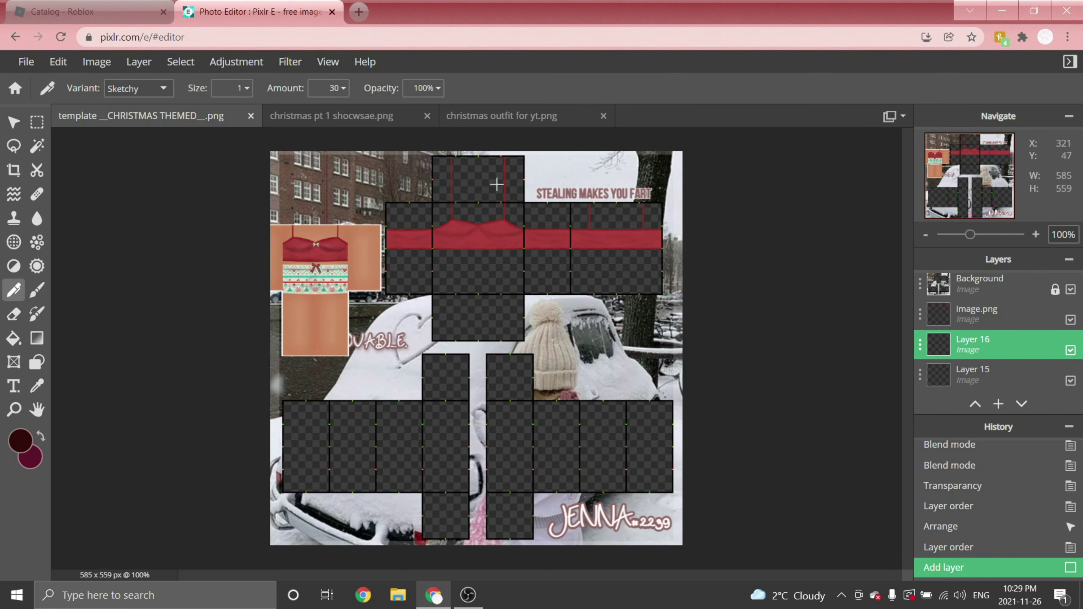
{"action": "scroll", "coordinate": [494, 181], "scroll_direction": "up", "scroll_amount": 5}
{"action": "scroll", "coordinate": [477, 193], "scroll_direction": "up", "scroll_amount": 7}
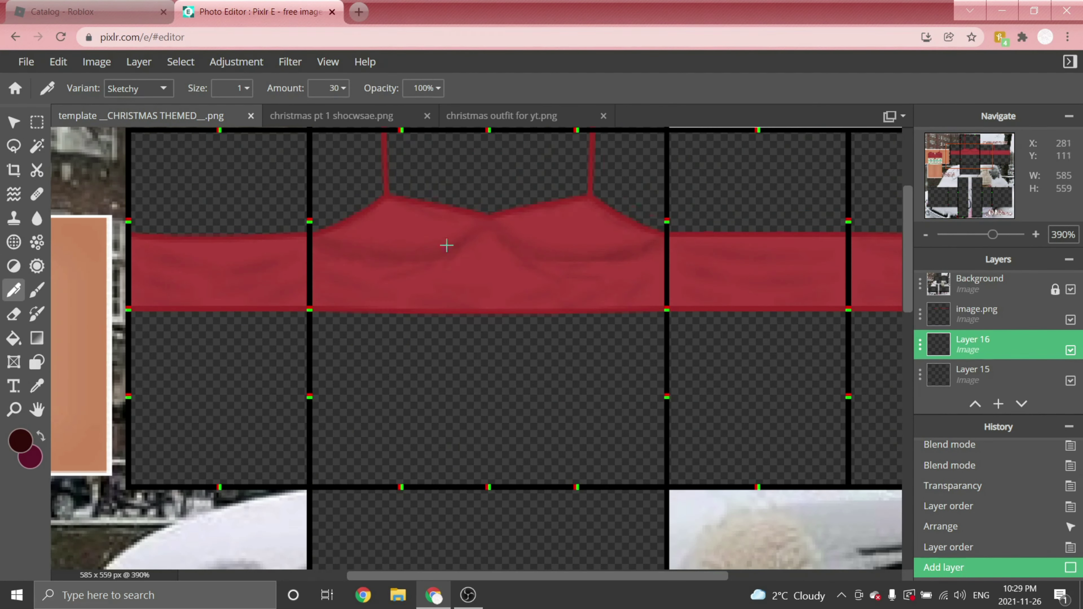
{"action": "left_click_drag", "start_coordinate": [212, 257], "coordinate": [462, 277]}
{"action": "left_click_drag", "start_coordinate": [461, 271], "coordinate": [491, 252]}
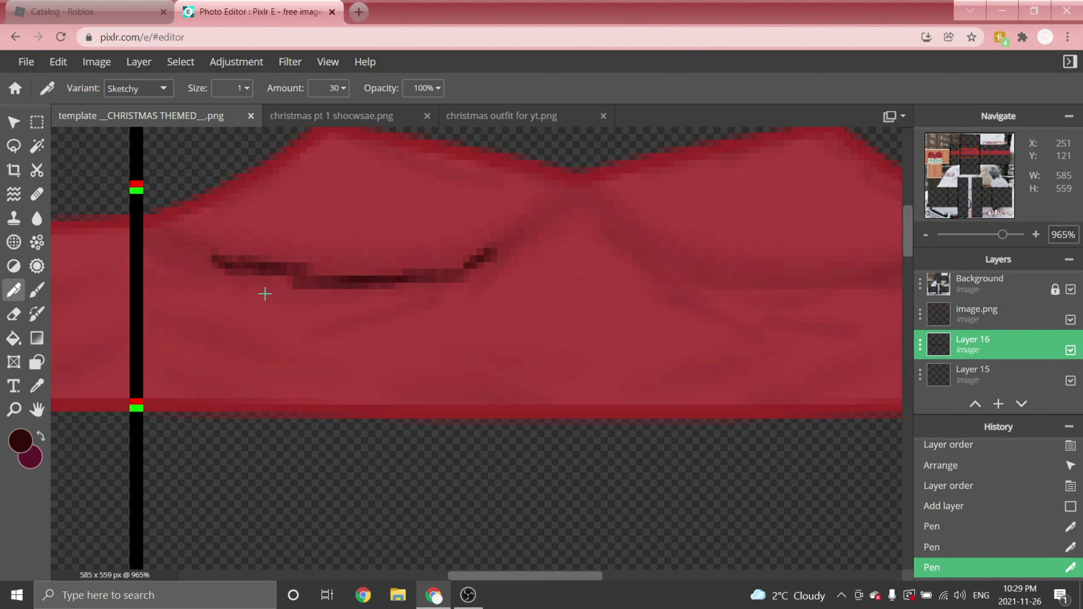
- Continue the dark crease strokes beneath the cups, across to the underside of the right cup
{"action": "scroll", "coordinate": [247, 304], "scroll_direction": "down", "scroll_amount": 3}
{"action": "mouse_move", "coordinate": [264, 279]}
{"action": "left_mouse_down"}
{"action": "mouse_move", "coordinate": [356, 285]}
{"action": "mouse_move", "coordinate": [411, 352]}
{"action": "mouse_move", "coordinate": [635, 335]}
{"action": "left_mouse_up"}
{"action": "scroll", "coordinate": [659, 238], "scroll_direction": "up", "scroll_amount": 4}
{"action": "left_click_drag", "start_coordinate": [533, 355], "coordinate": [651, 330]}
{"action": "scroll", "coordinate": [659, 302], "scroll_direction": "down", "scroll_amount": 5}
{"action": "scroll", "coordinate": [479, 382], "scroll_direction": "down", "scroll_amount": 8}
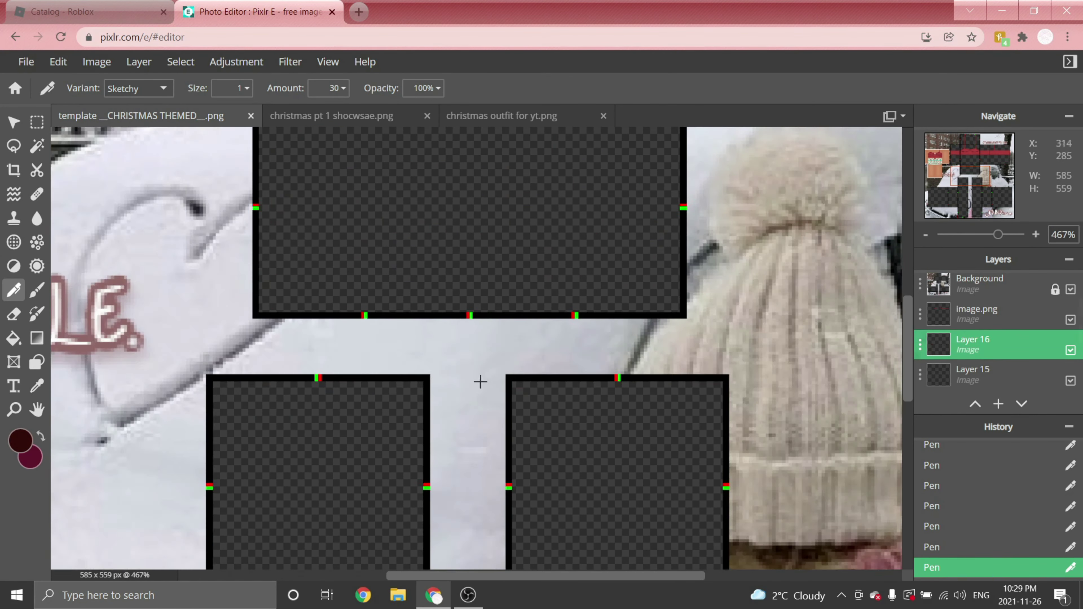
- Reduce the opacity of the new crease layer so the strokes blend into the red fabric
{"action": "scroll", "coordinate": [478, 382], "scroll_direction": "up", "scroll_amount": 4}
{"action": "scroll", "coordinate": [478, 382], "scroll_direction": "down", "scroll_amount": 3}
{"action": "left_click", "coordinate": [920, 344]}
{"action": "left_click_drag", "start_coordinate": [917, 440], "coordinate": [788, 444]}
{"action": "left_click", "coordinate": [788, 446]}
{"action": "scroll", "coordinate": [547, 203], "scroll_direction": "down", "scroll_amount": 5}
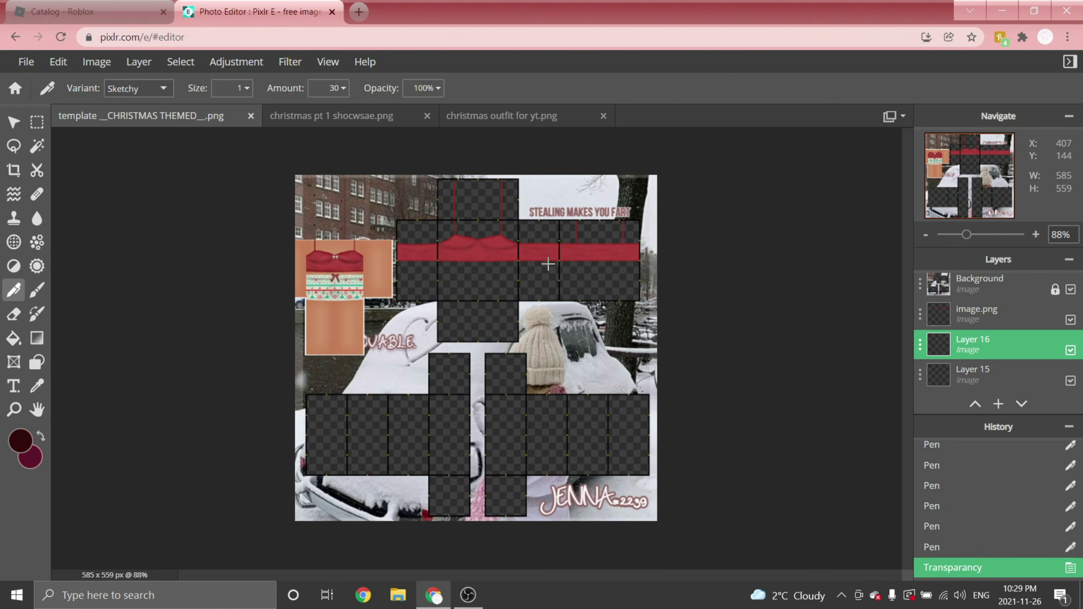
- Add a new layer for highlights and set the drawing colour to white
{"action": "left_click", "coordinate": [141, 66]}
{"action": "left_click", "coordinate": [143, 85]}
{"action": "left_click", "coordinate": [16, 443]}
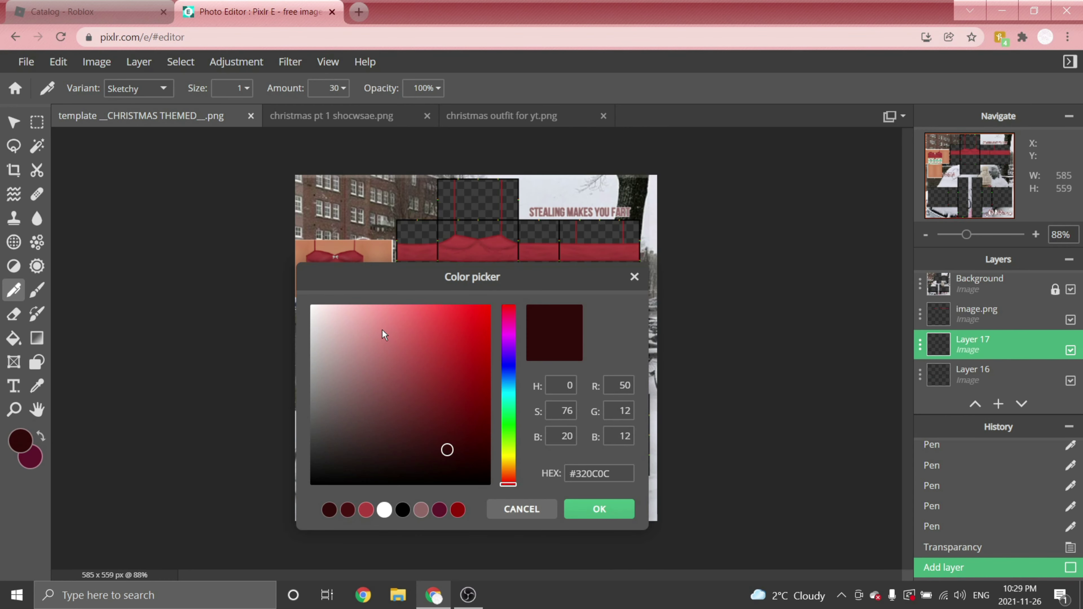
{"action": "left_click", "coordinate": [384, 510]}
{"action": "left_click", "coordinate": [599, 509]}
- Draw slanted white highlight strokes between the folds on the side panel left of the front
{"action": "scroll", "coordinate": [482, 209], "scroll_direction": "up", "scroll_amount": 4}
{"action": "scroll", "coordinate": [476, 184], "scroll_direction": "up", "scroll_amount": 9}
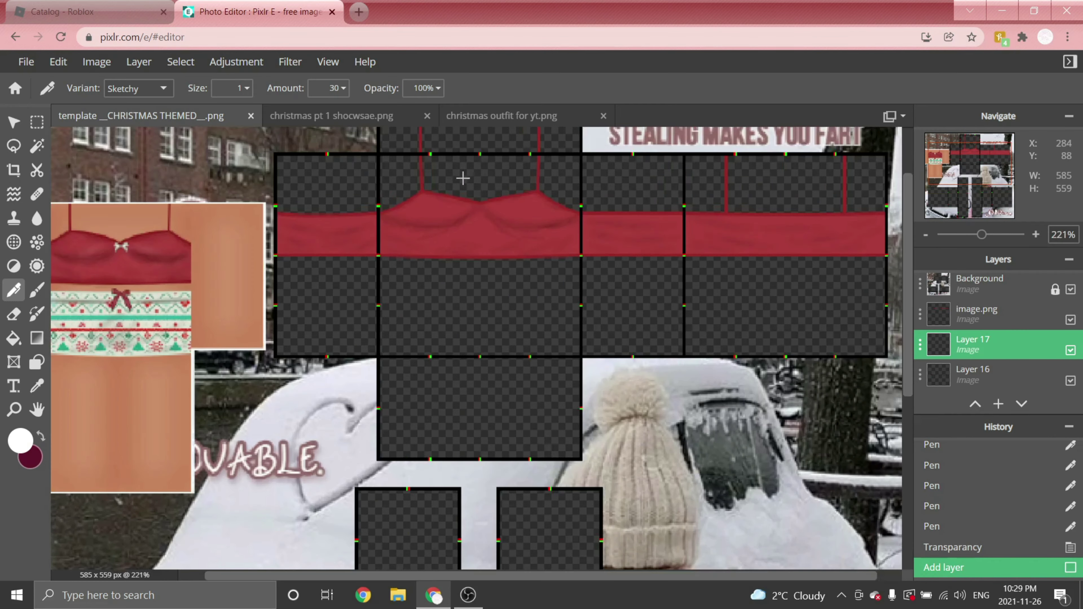
{"action": "scroll", "coordinate": [173, 234], "scroll_direction": "up", "scroll_amount": 2}
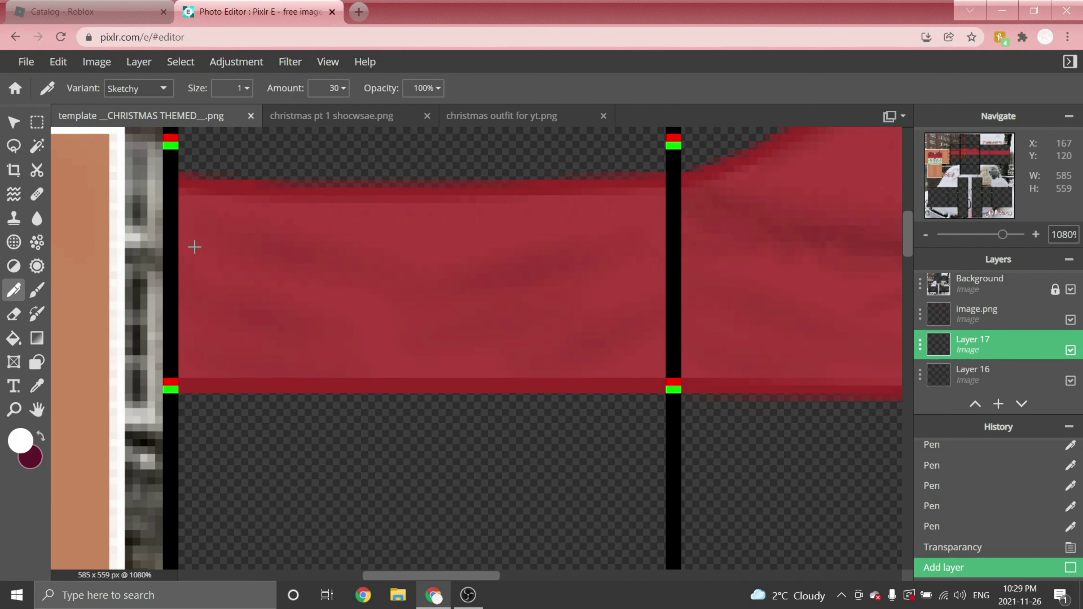
{"action": "left_click_drag", "start_coordinate": [190, 241], "coordinate": [314, 289]}
{"action": "left_click_drag", "start_coordinate": [600, 200], "coordinate": [458, 258]}
{"action": "left_click_drag", "start_coordinate": [425, 303], "coordinate": [617, 268]}
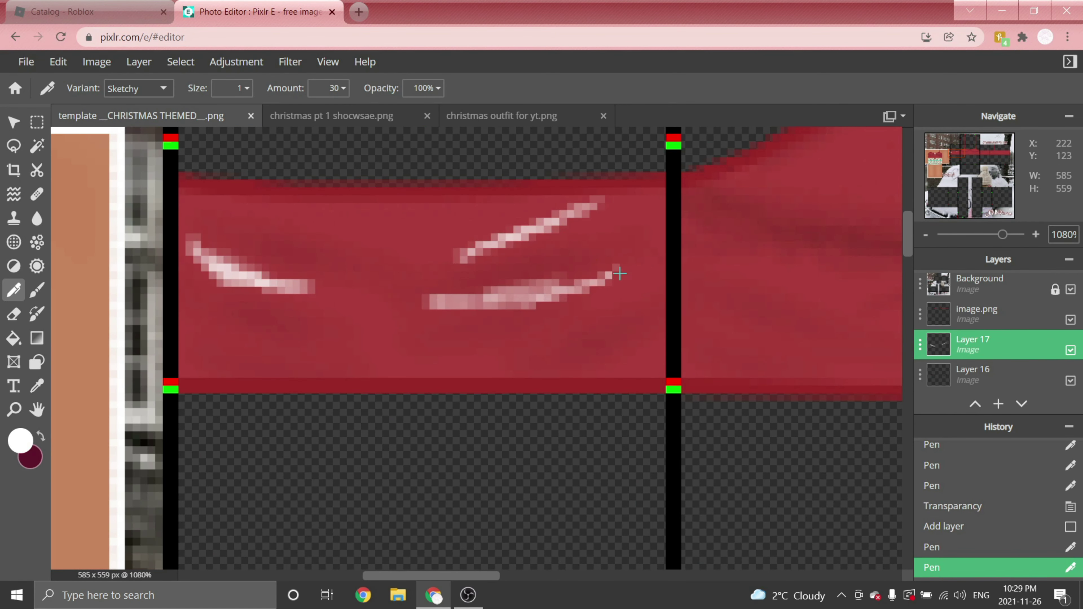
{"action": "left_click_drag", "start_coordinate": [623, 307], "coordinate": [486, 352]}
{"action": "left_click_drag", "start_coordinate": [187, 307], "coordinate": [355, 376]}
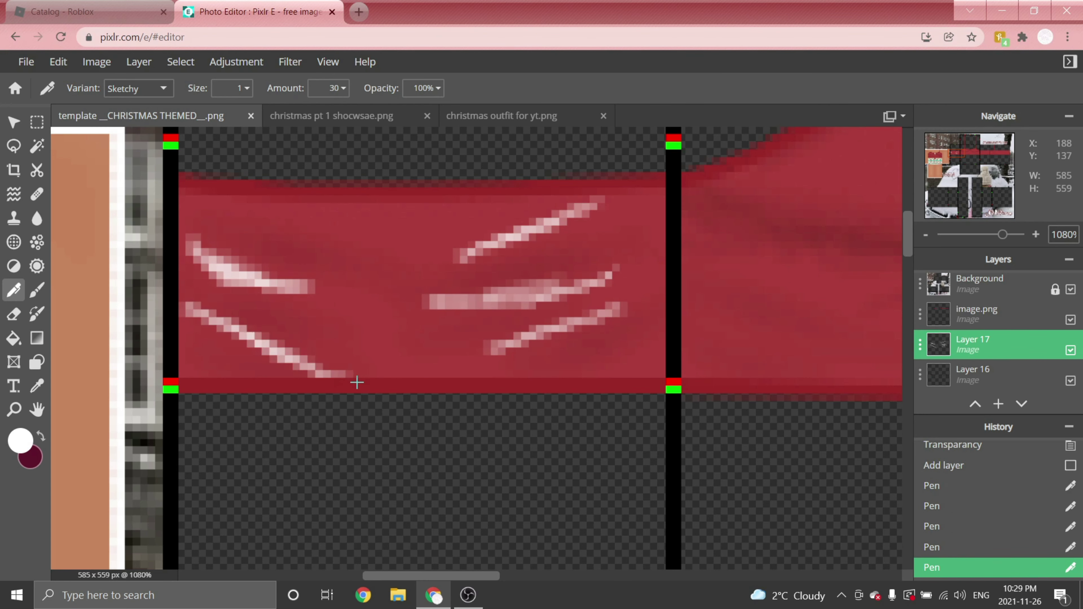
{"action": "left_click_drag", "start_coordinate": [574, 366], "coordinate": [648, 340]}
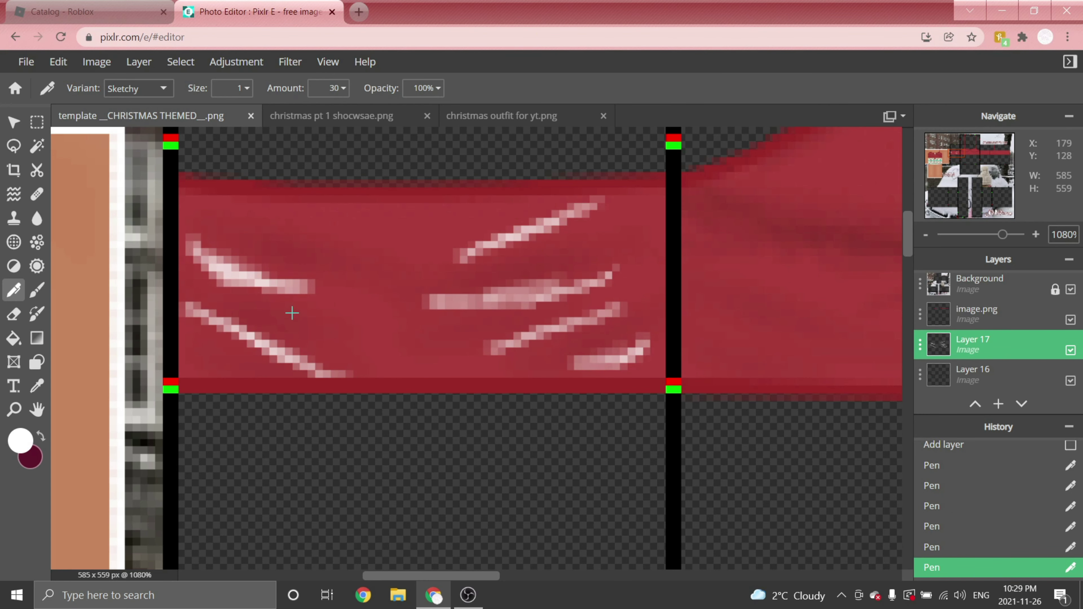
{"action": "left_click_drag", "start_coordinate": [283, 307], "coordinate": [417, 352]}
- Draw white highlight strokes below the left cup and along the folds of the front panel's lower band
{"action": "scroll", "coordinate": [354, 337], "scroll_direction": "down", "scroll_amount": 7}
{"action": "scroll", "coordinate": [544, 277], "scroll_direction": "up", "scroll_amount": 7}
{"action": "left_click_drag", "start_coordinate": [218, 286], "coordinate": [351, 320]}
{"action": "left_click_drag", "start_coordinate": [370, 329], "coordinate": [549, 292]}
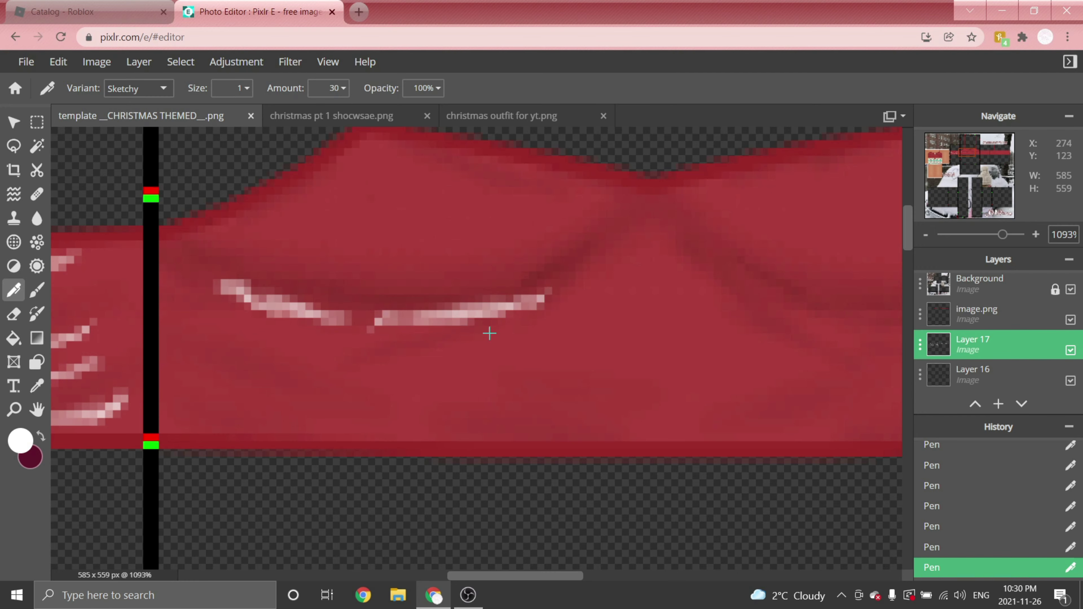
{"action": "left_click_drag", "start_coordinate": [491, 331], "coordinate": [326, 367]}
{"action": "left_click_drag", "start_coordinate": [171, 352], "coordinate": [441, 439]}
{"action": "left_click_drag", "start_coordinate": [393, 383], "coordinate": [594, 422]}
{"action": "mouse_move", "coordinate": [517, 351]}
{"action": "left_mouse_down"}
{"action": "mouse_move", "coordinate": [617, 377]}
{"action": "mouse_move", "coordinate": [420, 392]}
{"action": "left_mouse_up"}
- Add white highlight strokes below the right cup on the right half of the front panel
{"action": "scroll", "coordinate": [588, 363], "scroll_direction": "down", "scroll_amount": 6}
{"action": "scroll", "coordinate": [721, 367], "scroll_direction": "up", "scroll_amount": 6}
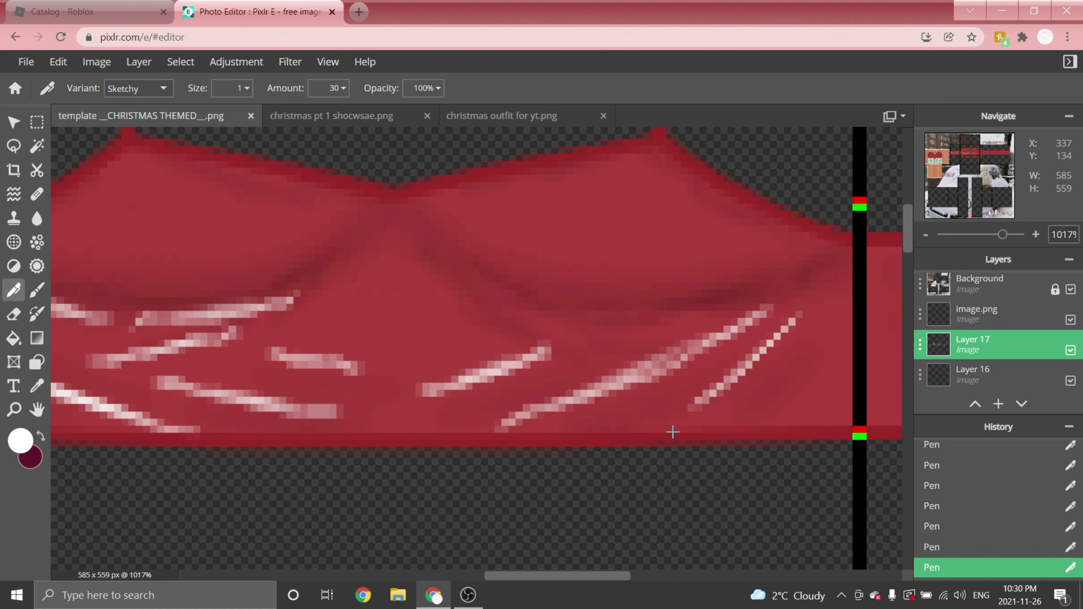
{"action": "left_click_drag", "start_coordinate": [673, 432], "coordinate": [663, 431]}
{"action": "left_click_drag", "start_coordinate": [443, 249], "coordinate": [590, 330]}
{"action": "scroll", "coordinate": [612, 336], "scroll_direction": "down", "scroll_amount": 6}
{"action": "scroll", "coordinate": [542, 286], "scroll_direction": "up", "scroll_amount": 6}
- Draw curved white highlight strokes along the folds on the side panel right of the front
{"action": "scroll", "coordinate": [323, 270], "scroll_direction": "down", "scroll_amount": 7}
{"action": "mouse_move", "coordinate": [412, 253]}
{"action": "left_mouse_down"}
{"action": "mouse_move", "coordinate": [349, 300]}
{"action": "mouse_move", "coordinate": [490, 316]}
{"action": "left_mouse_up"}
{"action": "scroll", "coordinate": [537, 290], "scroll_direction": "up", "scroll_amount": 7}
{"action": "left_click_drag", "start_coordinate": [505, 322], "coordinate": [708, 300]}
{"action": "left_click_drag", "start_coordinate": [423, 248], "coordinate": [644, 272]}
{"action": "mouse_move", "coordinate": [326, 329]}
{"action": "left_mouse_down"}
{"action": "mouse_move", "coordinate": [533, 384]}
{"action": "mouse_move", "coordinate": [628, 387]}
{"action": "left_mouse_up"}
{"action": "left_click_drag", "start_coordinate": [708, 330], "coordinate": [597, 387]}
- Draw slanted white highlight strokes along the folds on the left part of the back panel's band
{"action": "scroll", "coordinate": [597, 380], "scroll_direction": "down", "scroll_amount": 6}
{"action": "scroll", "coordinate": [746, 367], "scroll_direction": "up", "scroll_amount": 6}
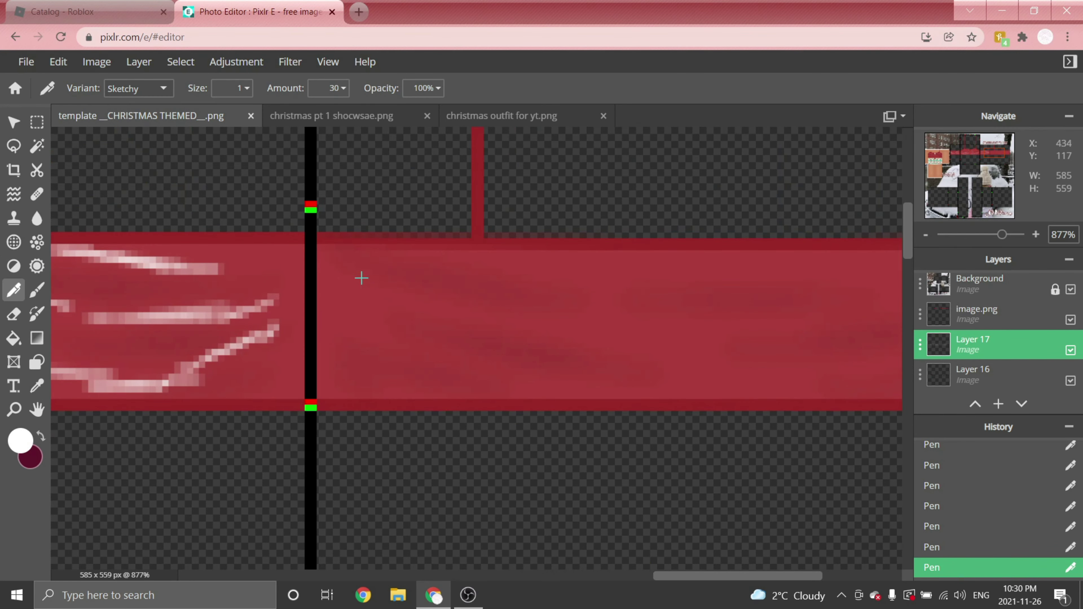
{"action": "left_click_drag", "start_coordinate": [327, 269], "coordinate": [659, 343]}
{"action": "left_click_drag", "start_coordinate": [341, 328], "coordinate": [528, 386]}
{"action": "left_click_drag", "start_coordinate": [362, 372], "coordinate": [398, 374]}
- Add white highlight strokes along the folds on the middle and right part of the back panel's band
{"action": "scroll", "coordinate": [401, 371], "scroll_direction": "down", "scroll_amount": 7}
{"action": "scroll", "coordinate": [444, 367], "scroll_direction": "up", "scroll_amount": 5}
{"action": "left_click_drag", "start_coordinate": [521, 303], "coordinate": [663, 298]}
{"action": "mouse_move", "coordinate": [759, 310]}
{"action": "left_mouse_down"}
{"action": "mouse_move", "coordinate": [586, 367]}
{"action": "mouse_move", "coordinate": [825, 332]}
{"action": "left_mouse_up"}
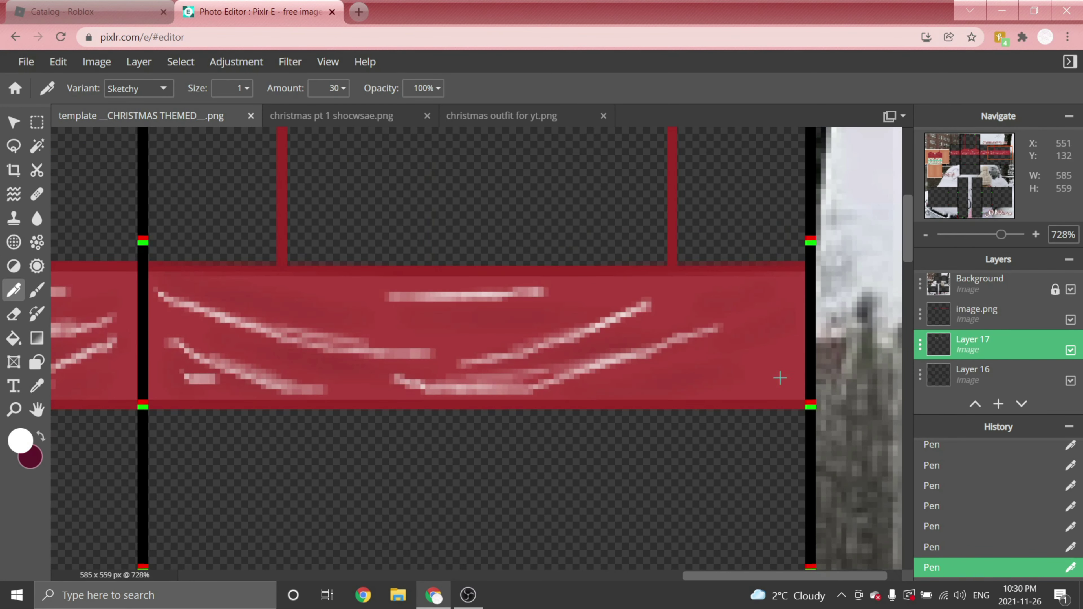
{"action": "left_click_drag", "start_coordinate": [780, 378], "coordinate": [725, 315]}
{"action": "scroll", "coordinate": [725, 315], "scroll_direction": "down", "scroll_amount": 15}
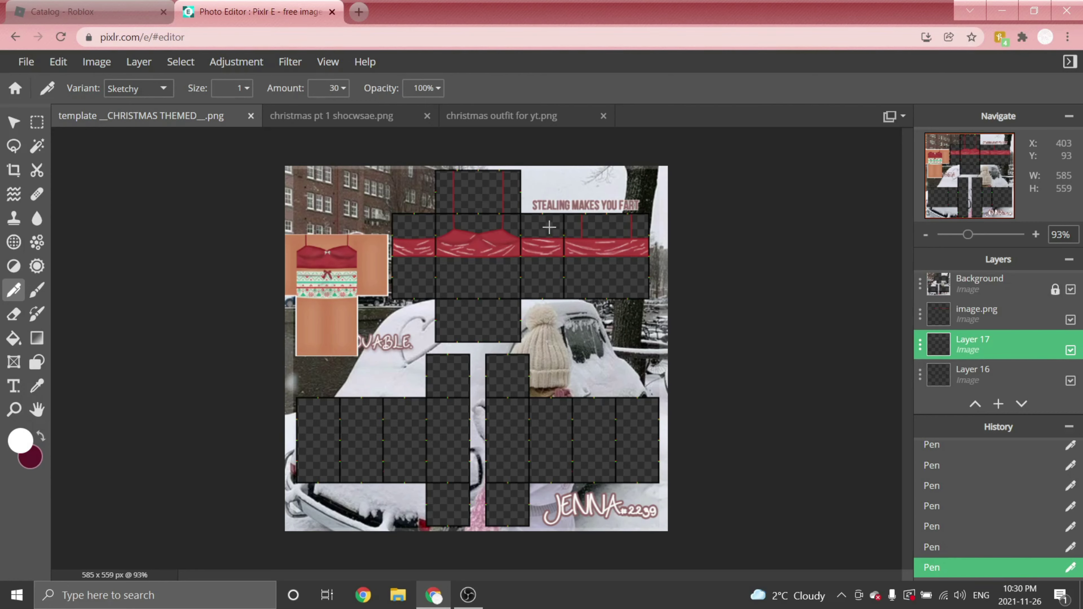
{"action": "scroll", "coordinate": [638, 171], "scroll_direction": "up", "scroll_amount": 2}
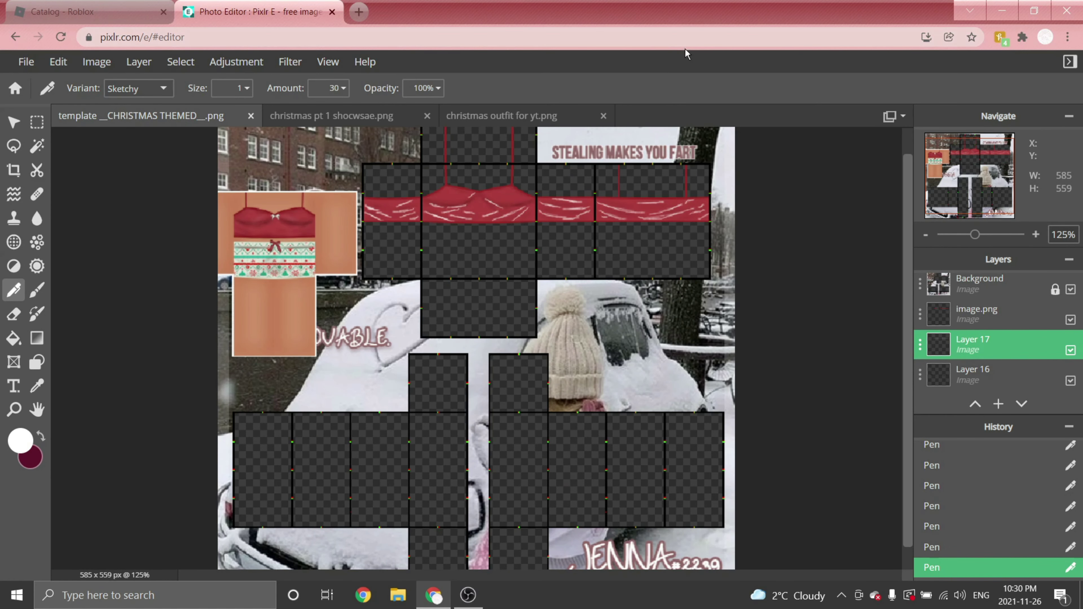
{"action": "scroll", "coordinate": [438, 198], "scroll_direction": "up", "scroll_amount": 2}
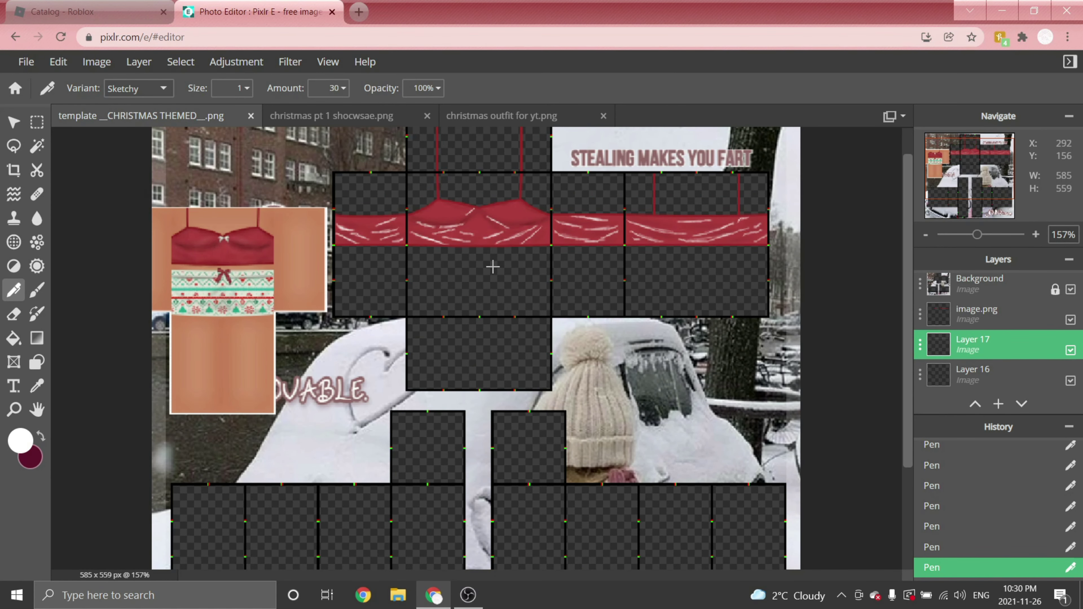
- Set the blurred highlight layer, Layer 17, to the Overlay blend mode and lower its transparency value
{"action": "scroll", "coordinate": [463, 275], "scroll_direction": "down", "scroll_amount": 3}
{"action": "scroll", "coordinate": [588, 184], "scroll_direction": "up", "scroll_amount": 4}
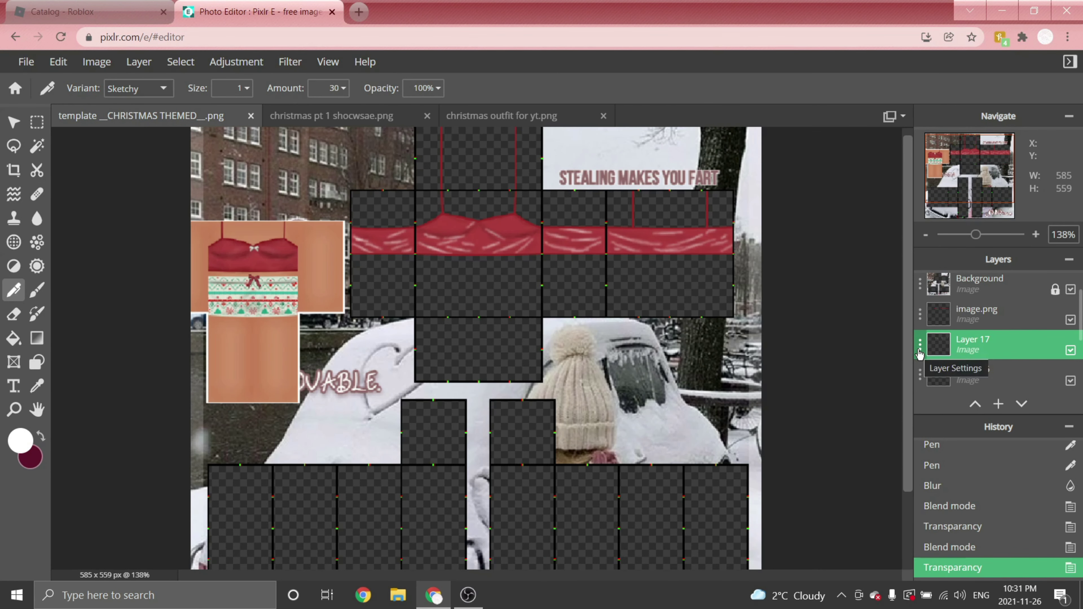
{"action": "left_click", "coordinate": [919, 354]}
{"action": "left_click", "coordinate": [804, 396]}
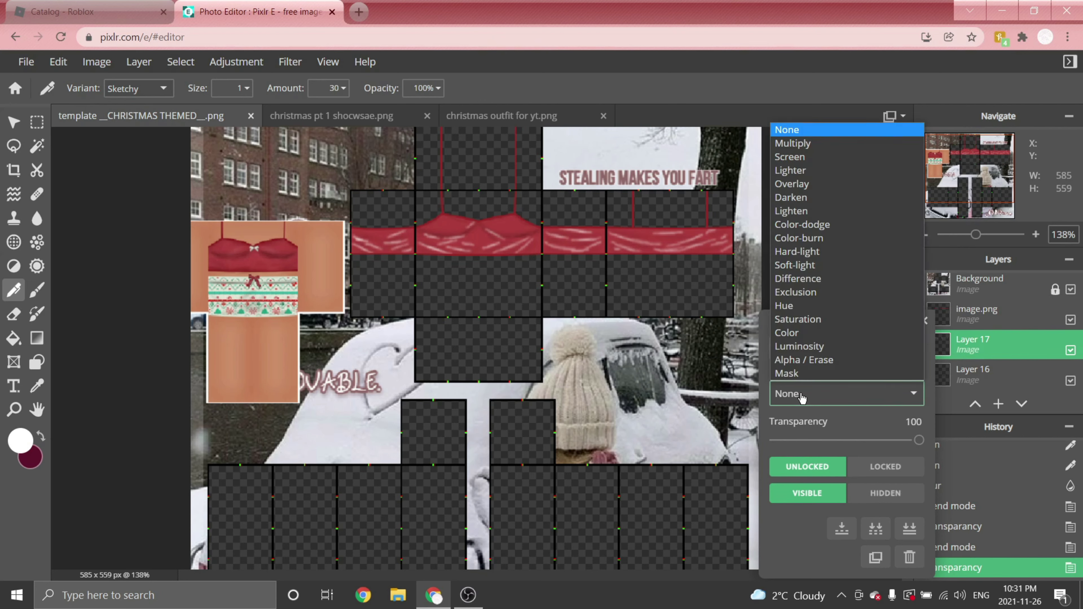
{"action": "left_click", "coordinate": [791, 186]}
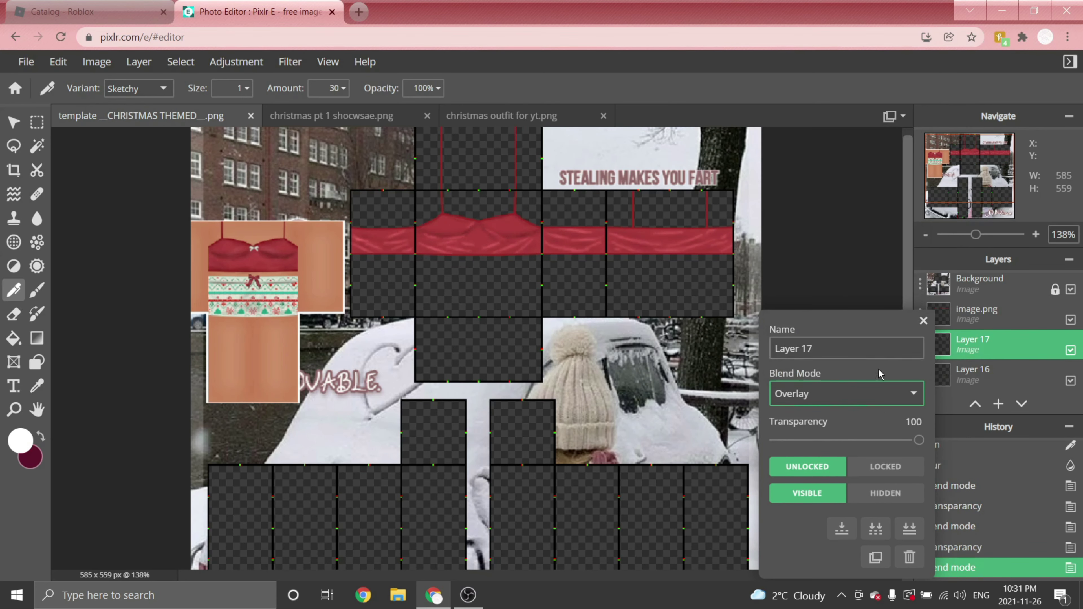
{"action": "left_click_drag", "start_coordinate": [916, 443], "coordinate": [805, 443]}
{"action": "scroll", "coordinate": [472, 179], "scroll_direction": "down", "scroll_amount": 2}
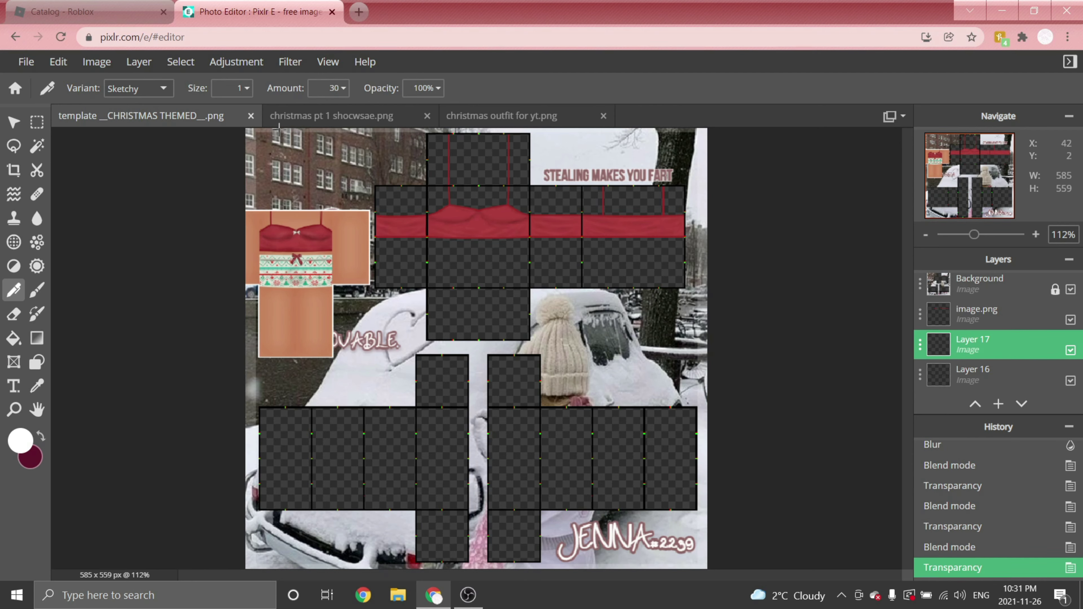
- Add a new layer and draw white highlight strokes inside the left cup of the front panel
{"action": "left_click", "coordinate": [145, 65]}
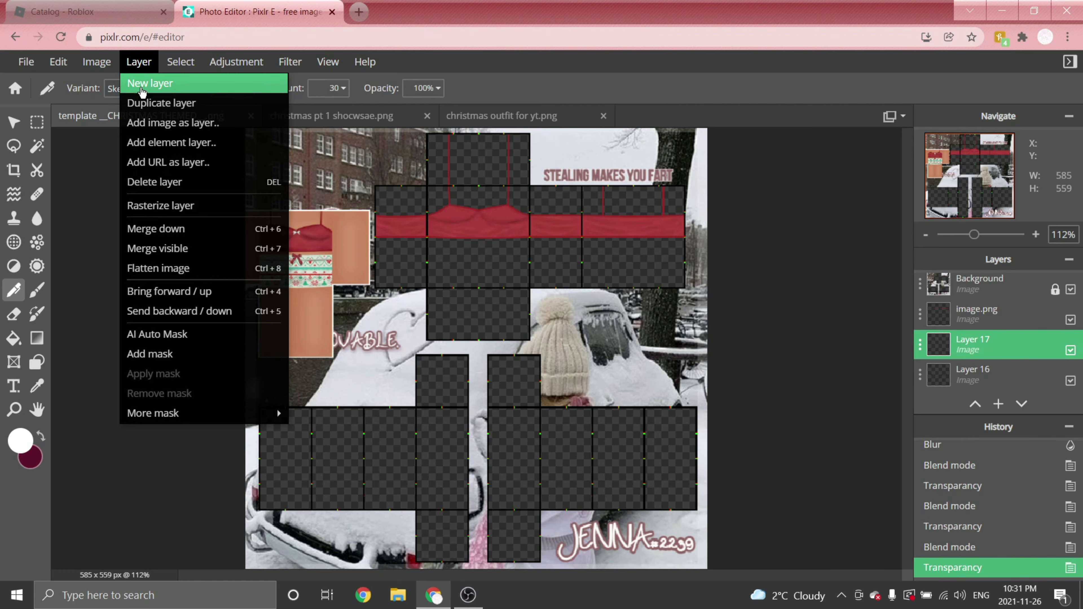
{"action": "left_click", "coordinate": [142, 92]}
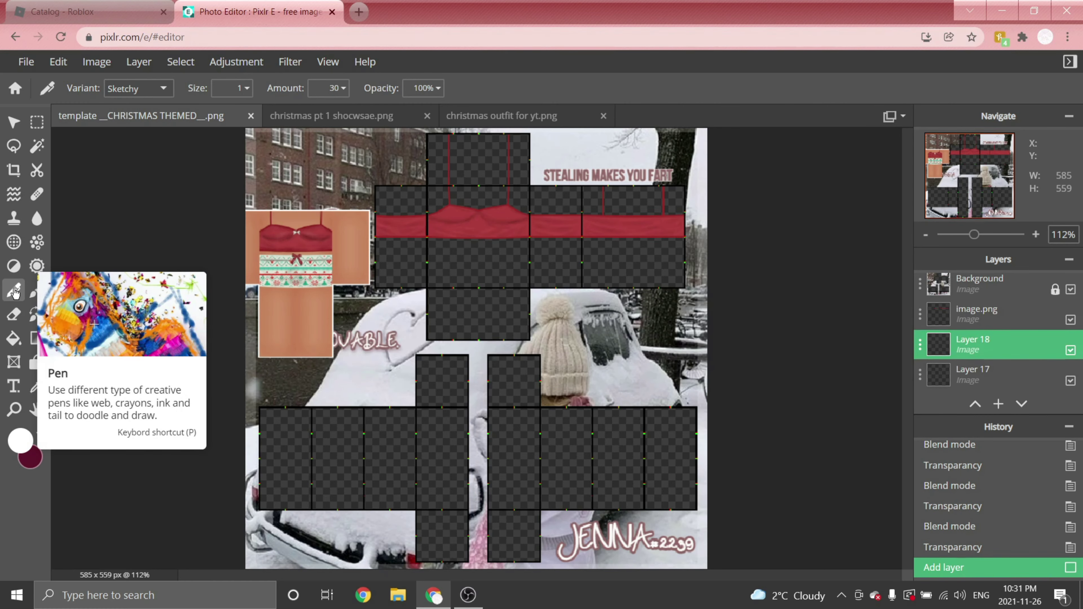
{"action": "scroll", "coordinate": [460, 193], "scroll_direction": "up", "scroll_amount": 10}
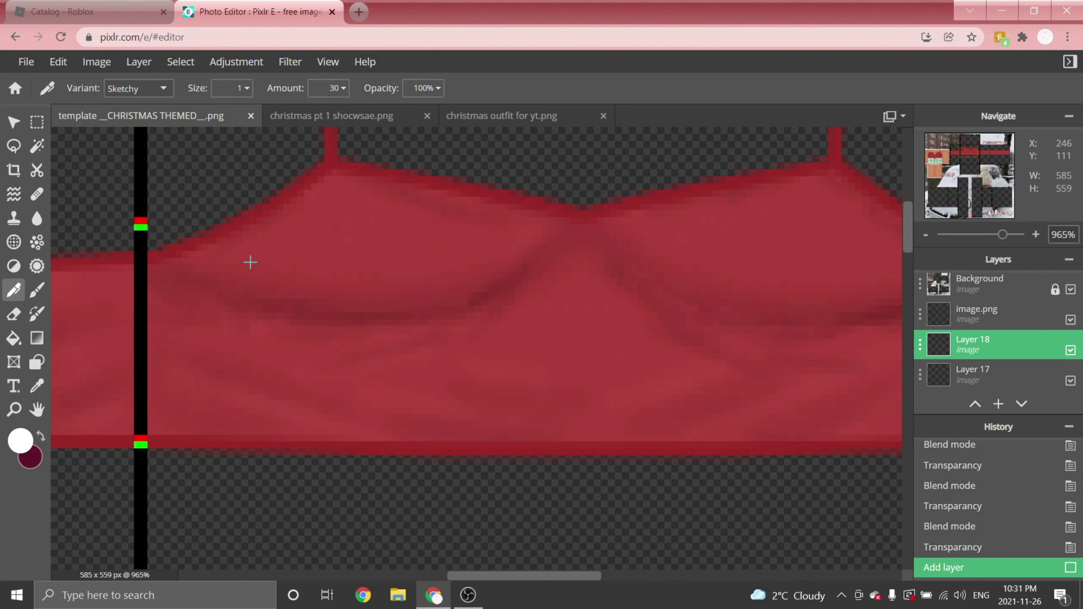
{"action": "mouse_move", "coordinate": [243, 255]}
{"action": "left_mouse_down"}
{"action": "mouse_move", "coordinate": [401, 293]}
{"action": "mouse_move", "coordinate": [496, 254]}
{"action": "mouse_move", "coordinate": [515, 232]}
{"action": "mouse_move", "coordinate": [321, 278]}
{"action": "mouse_move", "coordinate": [369, 286]}
{"action": "left_mouse_up"}
{"action": "left_click_drag", "start_coordinate": [501, 239], "coordinate": [459, 267]}
{"action": "scroll", "coordinate": [412, 293], "scroll_direction": "up", "scroll_amount": 4}
{"action": "mouse_move", "coordinate": [283, 258]}
{"action": "left_mouse_down"}
{"action": "mouse_move", "coordinate": [249, 310]}
{"action": "mouse_move", "coordinate": [348, 269]}
{"action": "mouse_move", "coordinate": [189, 320]}
{"action": "mouse_move", "coordinate": [338, 281]}
{"action": "left_mouse_up"}
{"action": "scroll", "coordinate": [230, 281], "scroll_direction": "down", "scroll_amount": 3}
{"action": "scroll", "coordinate": [419, 307], "scroll_direction": "up", "scroll_amount": 3}
- Draw white highlight strokes along the lower curve and upper edge of the front panel's right cup
{"action": "mouse_move", "coordinate": [418, 307]}
{"action": "left_mouse_down"}
{"action": "mouse_move", "coordinate": [544, 282]}
{"action": "mouse_move", "coordinate": [610, 326]}
{"action": "left_mouse_up"}
{"action": "left_click_drag", "start_coordinate": [516, 284], "coordinate": [454, 314]}
{"action": "scroll", "coordinate": [365, 312], "scroll_direction": "down", "scroll_amount": 1}
{"action": "mouse_move", "coordinate": [358, 304]}
{"action": "left_mouse_down"}
{"action": "mouse_move", "coordinate": [664, 325]}
{"action": "mouse_move", "coordinate": [685, 313]}
{"action": "left_mouse_up"}
{"action": "mouse_move", "coordinate": [373, 303]}
{"action": "left_mouse_down"}
{"action": "mouse_move", "coordinate": [431, 343]}
{"action": "mouse_move", "coordinate": [491, 344]}
{"action": "left_mouse_up"}
{"action": "scroll", "coordinate": [555, 311], "scroll_direction": "down", "scroll_amount": 4}
{"action": "scroll", "coordinate": [264, 316], "scroll_direction": "up", "scroll_amount": 4}
{"action": "left_click_drag", "start_coordinate": [156, 298], "coordinate": [191, 285]}
{"action": "scroll", "coordinate": [206, 272], "scroll_direction": "down", "scroll_amount": 4}
{"action": "scroll", "coordinate": [598, 291], "scroll_direction": "up", "scroll_amount": 3}
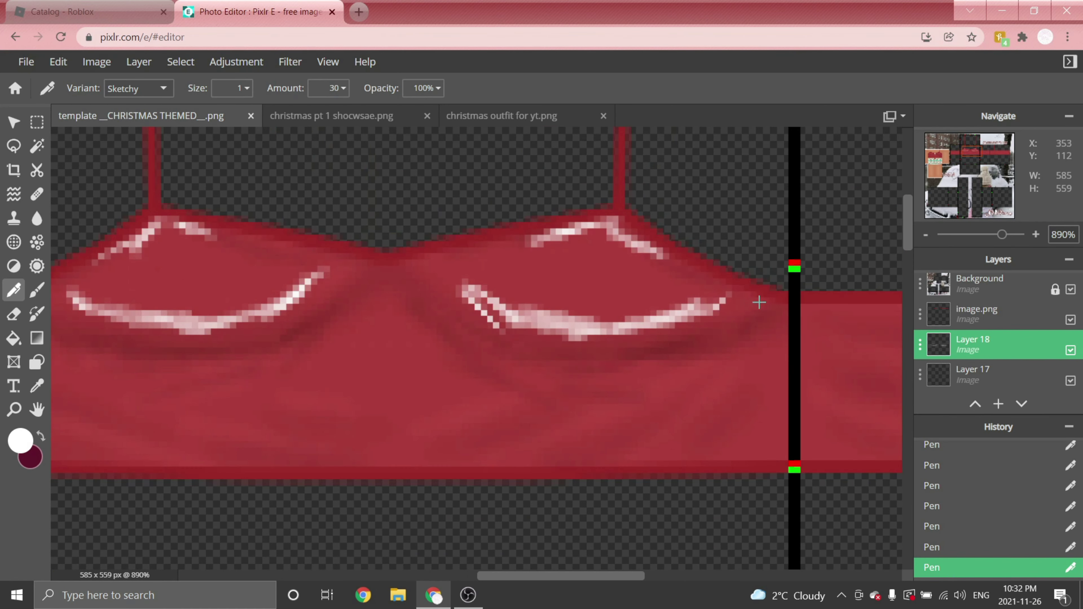
- Blur the cup highlights on Layer 18 by an amount of 8 and lower the layer's transparency value
{"action": "scroll", "coordinate": [759, 302], "scroll_direction": "down", "scroll_amount": 3}
{"action": "left_click", "coordinate": [298, 68]}
{"action": "mouse_move", "coordinate": [319, 113]}
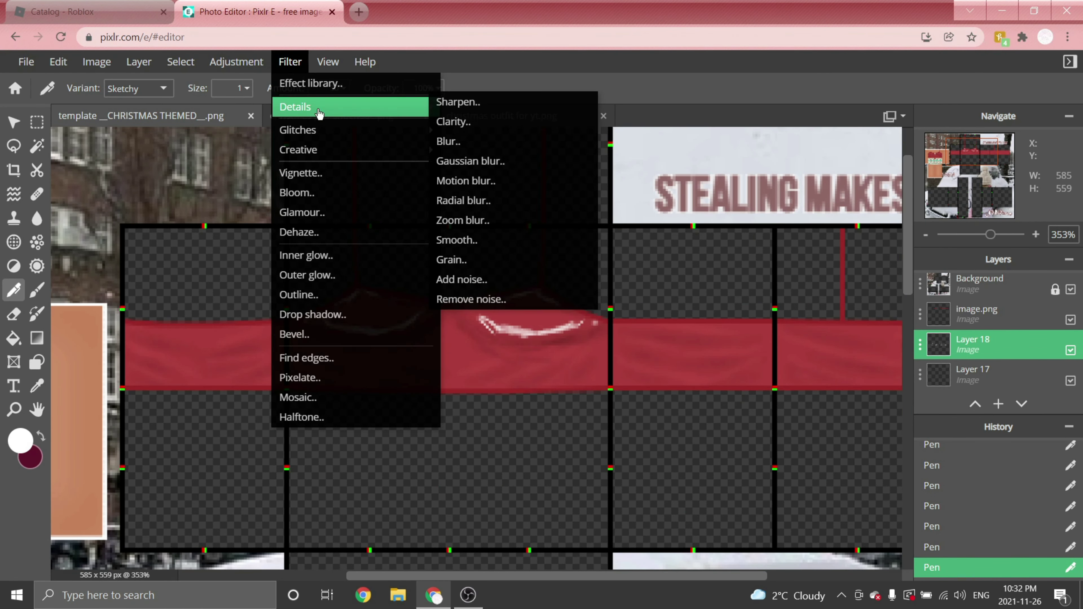
{"action": "left_click", "coordinate": [452, 142]}
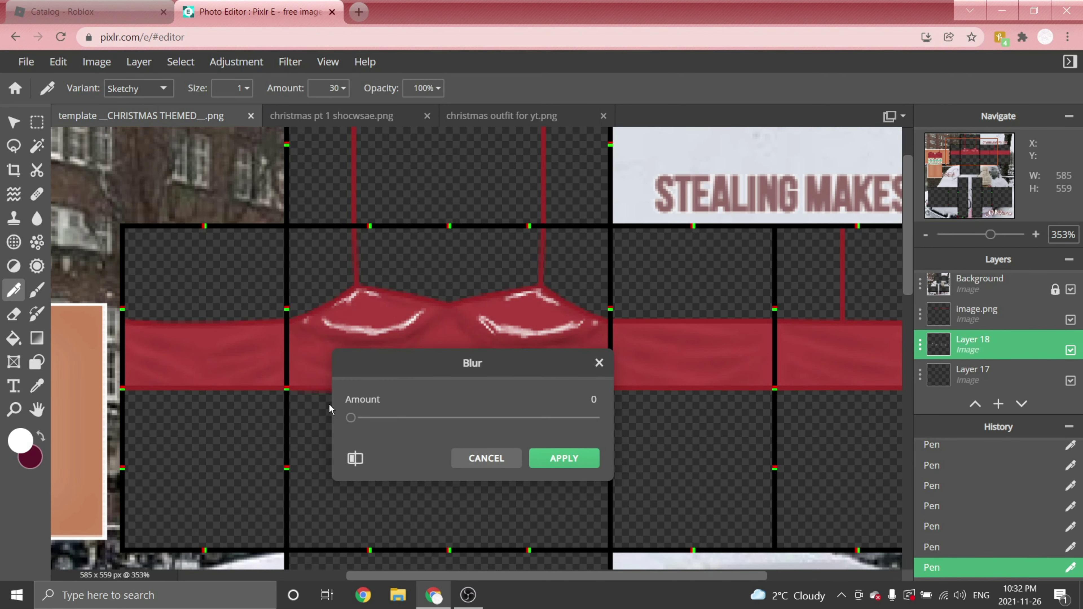
{"action": "left_click_drag", "start_coordinate": [349, 420], "coordinate": [370, 418]}
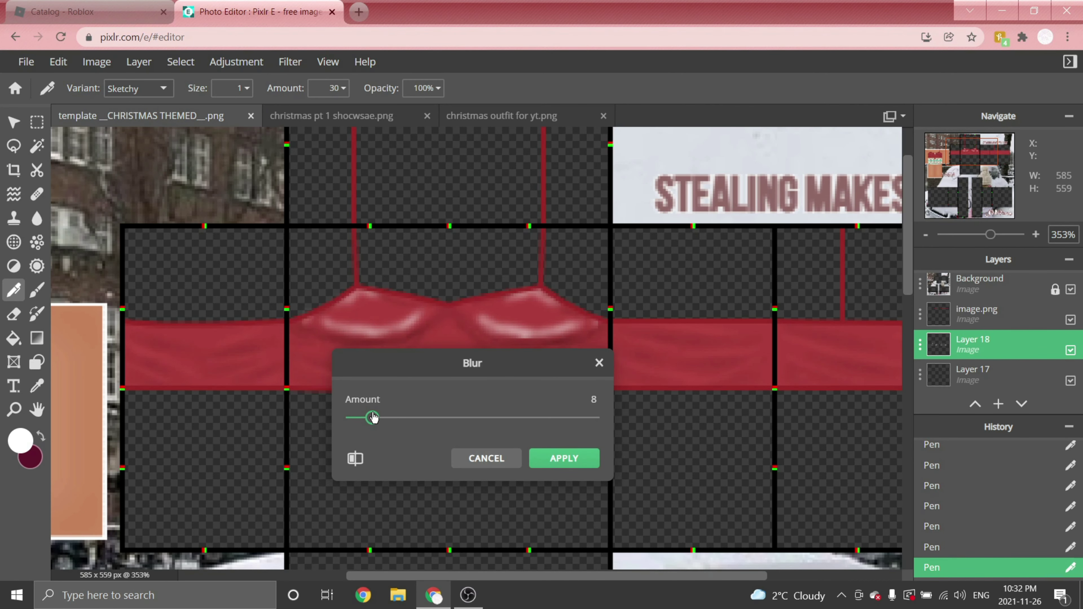
{"action": "left_click", "coordinate": [564, 458]}
{"action": "scroll", "coordinate": [478, 229], "scroll_direction": "down", "scroll_amount": 3}
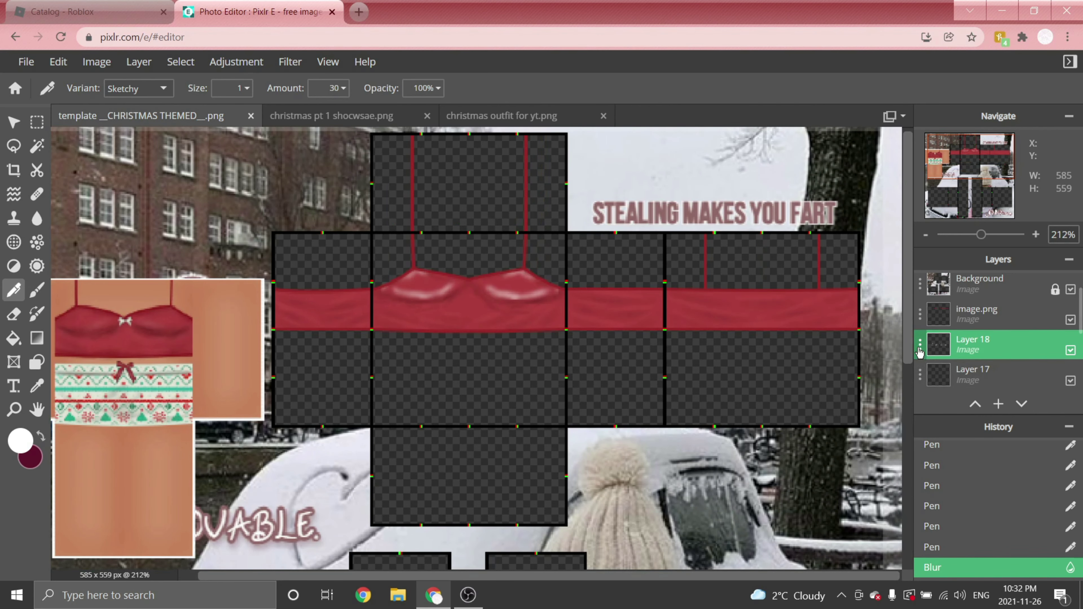
{"action": "left_click", "coordinate": [919, 349]}
{"action": "left_click_drag", "start_coordinate": [917, 440], "coordinate": [803, 442]}
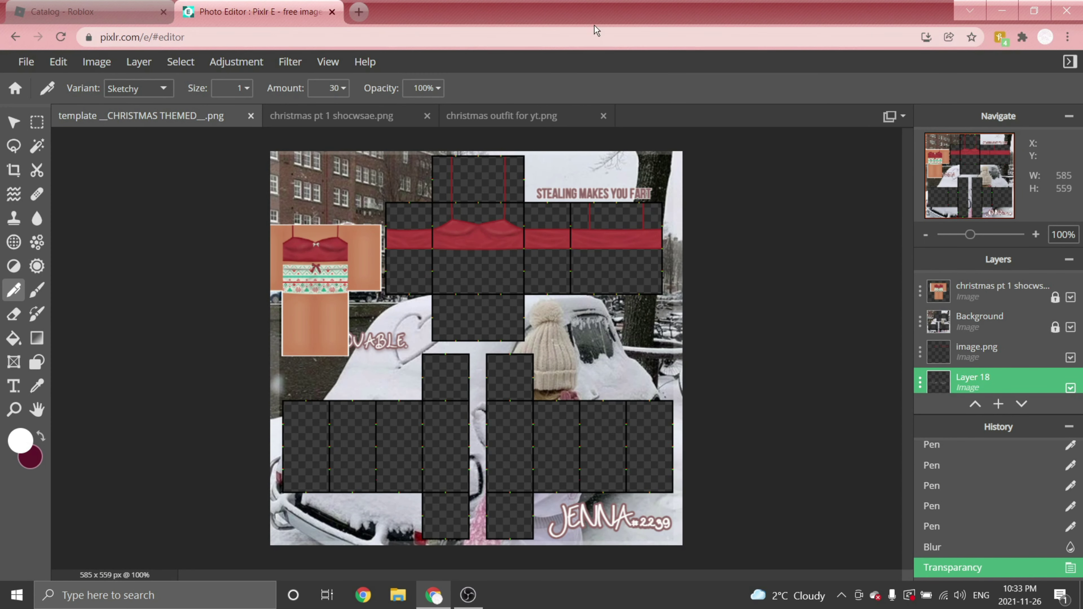
- Search Google Images for "fabric texture" in a new browser tab and copy the plain fabric image from Textures.com
{"action": "left_click", "coordinate": [359, 11]}
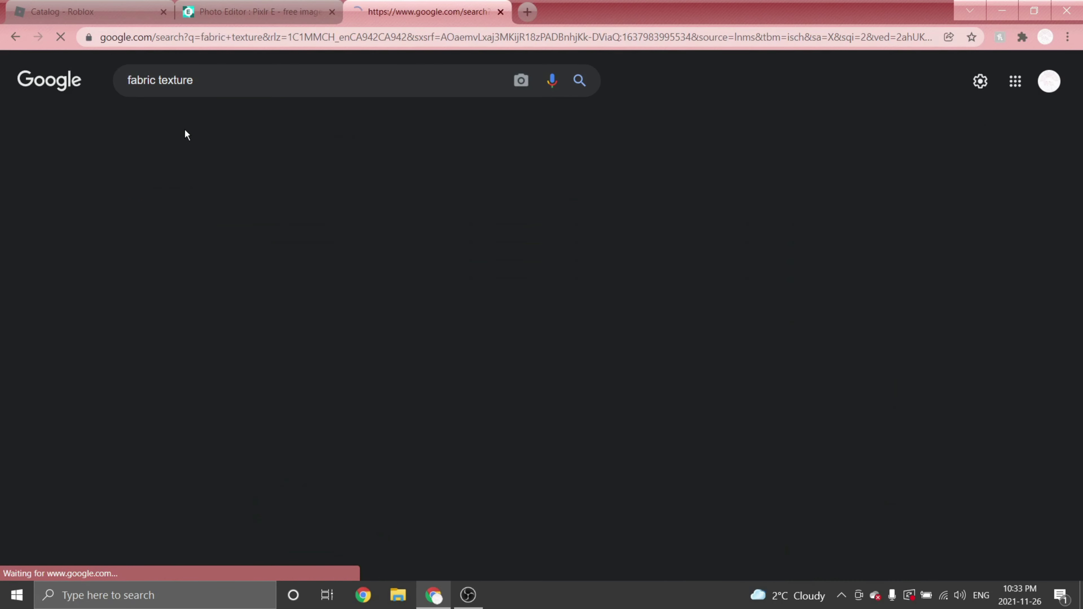
{"action": "scroll", "coordinate": [196, 136], "scroll_direction": "down", "scroll_amount": 3}
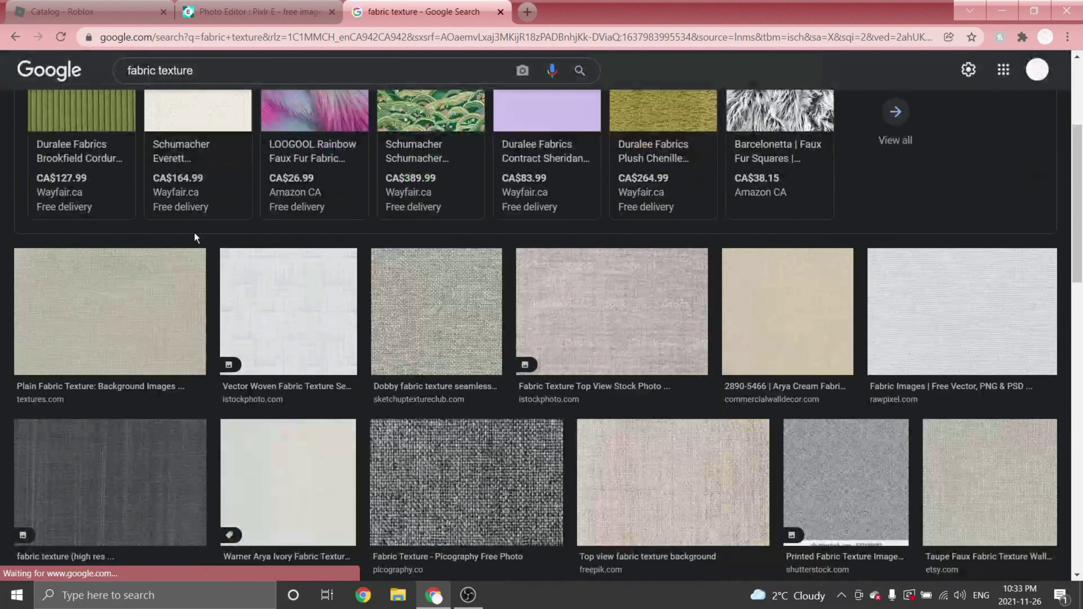
{"action": "scroll", "coordinate": [179, 243], "scroll_direction": "down", "scroll_amount": 2}
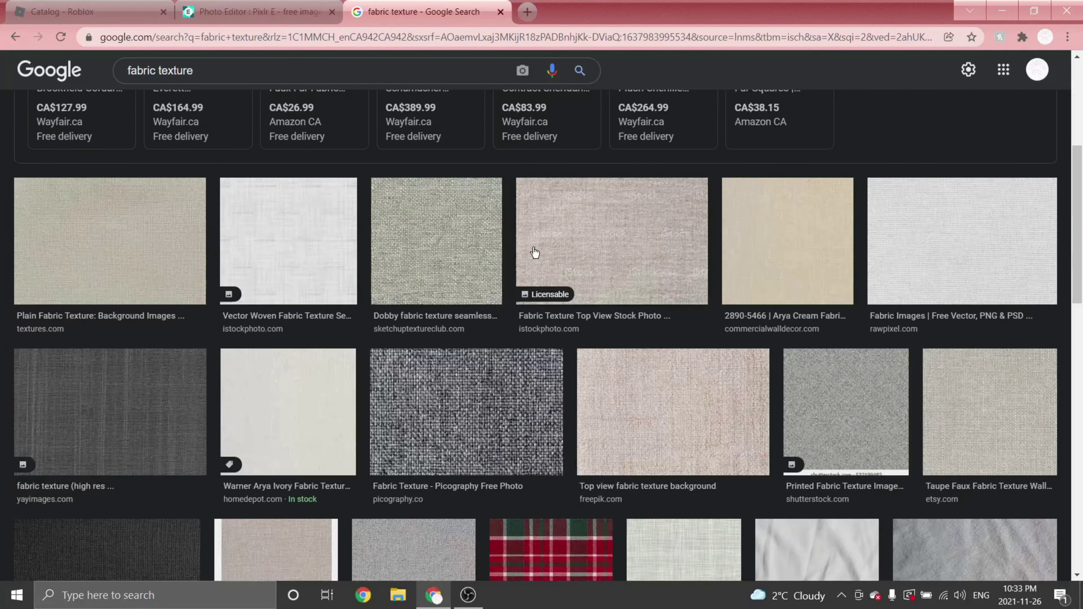
{"action": "left_click", "coordinate": [114, 260]}
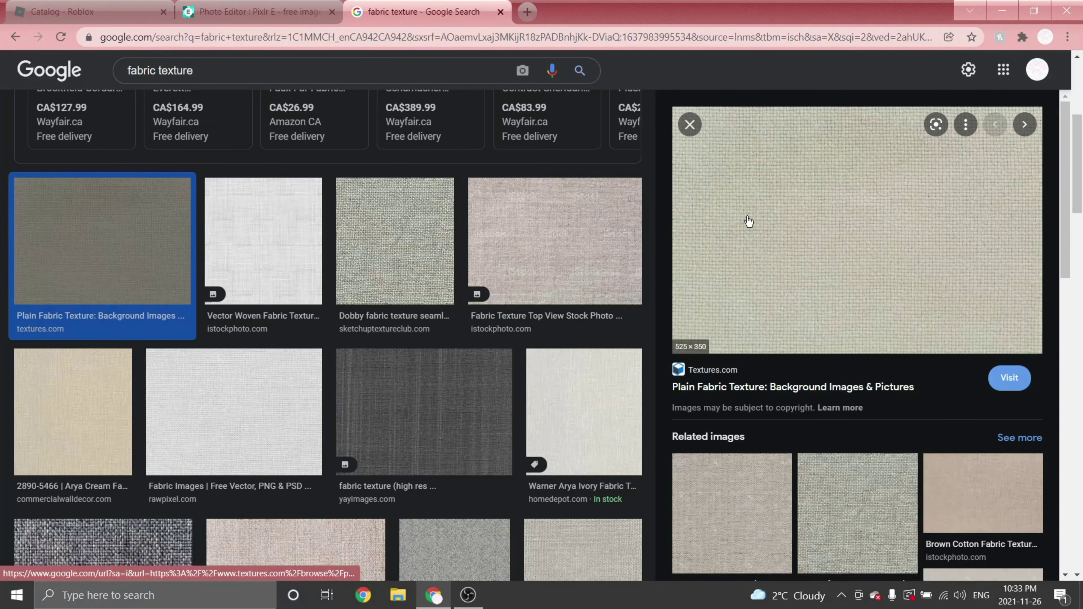
{"action": "right_click", "coordinate": [749, 222]}
{"action": "left_click", "coordinate": [795, 380]}
- Switch back to Pixlr E and paste the fabric texture as the topmost layer of the Christmas template
{"action": "left_click", "coordinate": [221, 9]}
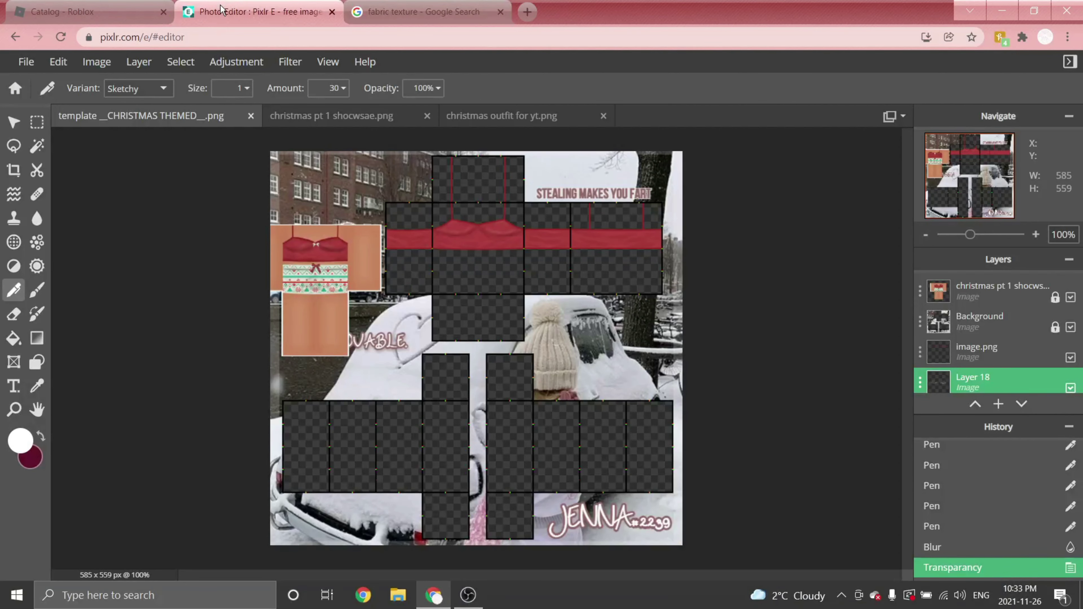
{"action": "scroll", "coordinate": [278, 224], "scroll_direction": "down", "scroll_amount": 1}
{"action": "left_click", "coordinate": [989, 292]}
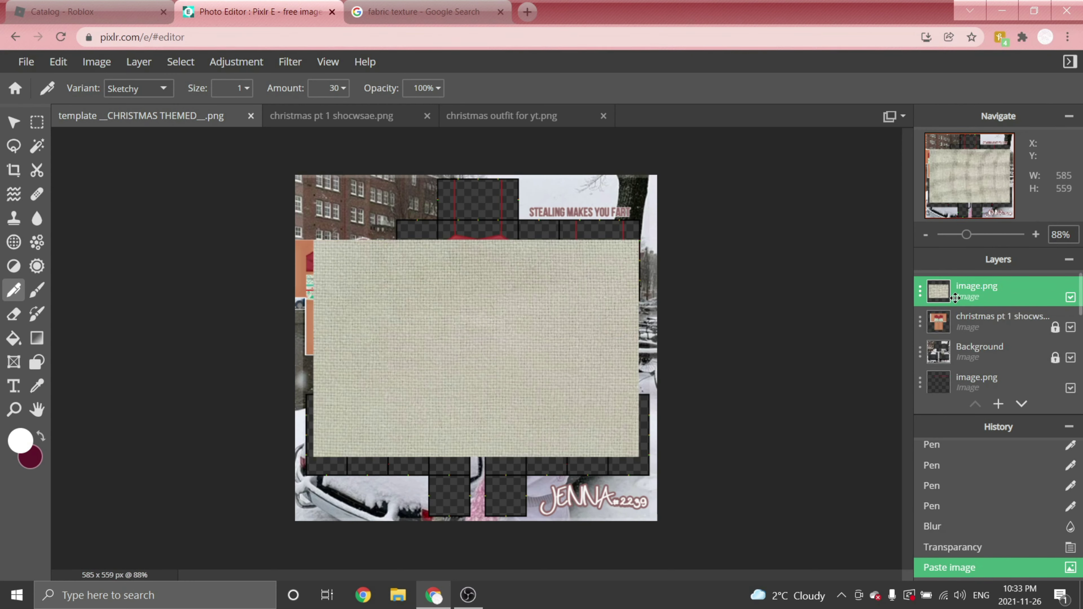
- Shrink the fabric texture to about 166 x 111 px and position it over the left side and front torso panels
{"action": "left_click", "coordinate": [12, 126]}
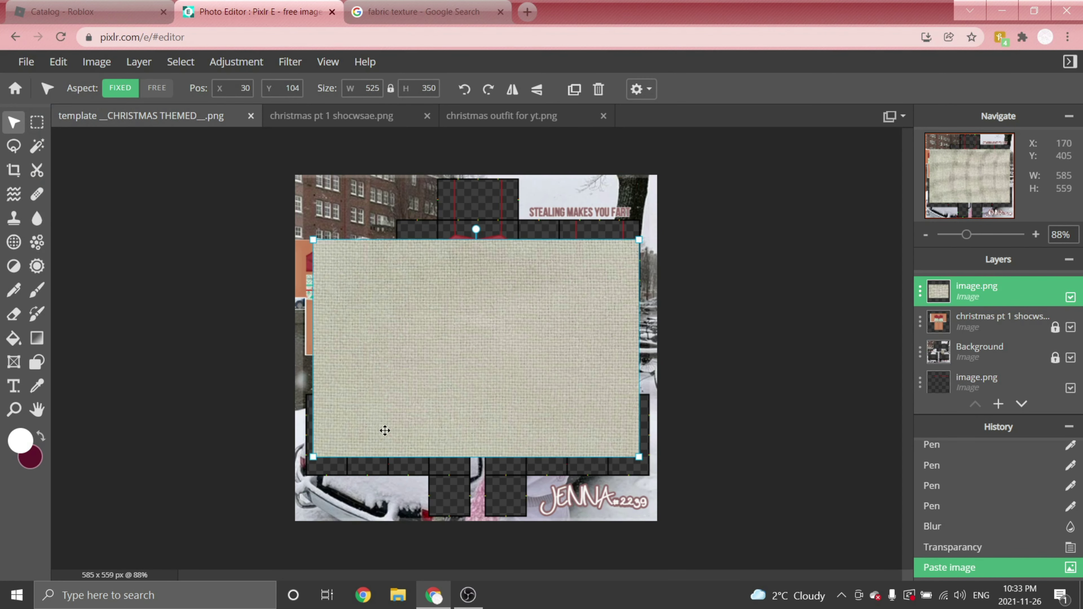
{"action": "left_click_drag", "start_coordinate": [309, 459], "coordinate": [342, 305]}
{"action": "scroll", "coordinate": [490, 309], "scroll_direction": "up", "scroll_amount": 2}
{"action": "left_click_drag", "start_coordinate": [319, 358], "coordinate": [365, 326]}
{"action": "scroll", "coordinate": [371, 319], "scroll_direction": "down", "scroll_amount": 1}
{"action": "scroll", "coordinate": [478, 267], "scroll_direction": "up", "scroll_amount": 2}
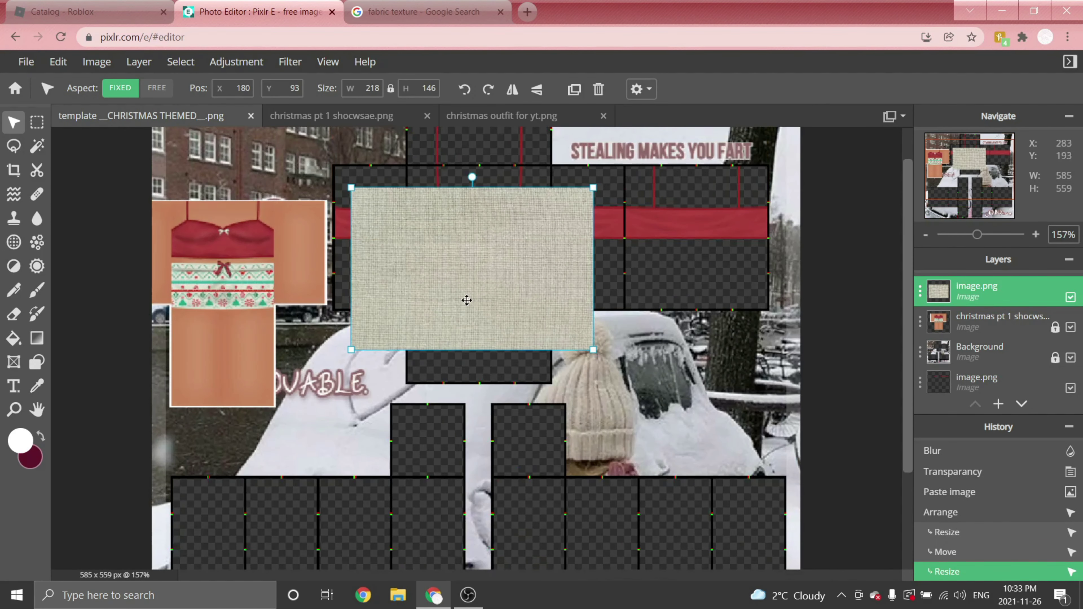
{"action": "left_click_drag", "start_coordinate": [467, 300], "coordinate": [397, 391]}
{"action": "left_click_drag", "start_coordinate": [376, 348], "coordinate": [417, 256]}
{"action": "scroll", "coordinate": [401, 288], "scroll_direction": "down", "scroll_amount": 3}
{"action": "scroll", "coordinate": [584, 339], "scroll_direction": "up", "scroll_amount": 3}
{"action": "left_click_drag", "start_coordinate": [584, 327], "coordinate": [519, 284]}
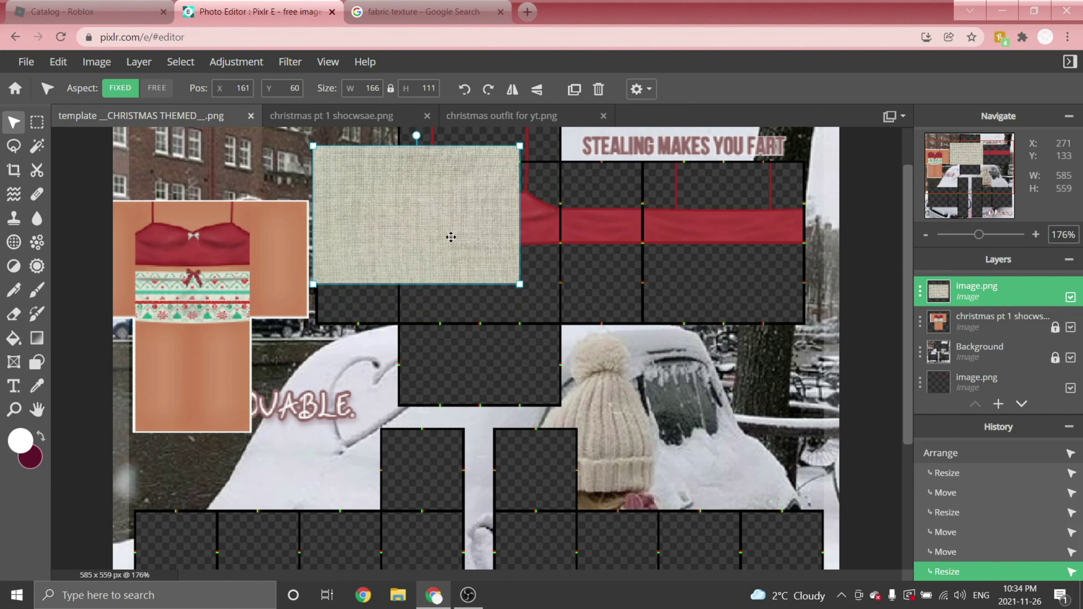
{"action": "left_click_drag", "start_coordinate": [450, 237], "coordinate": [450, 239]}
- Duplicate the fabric texture twice and line up the copies side by side across the remaining torso panels
{"action": "left_click", "coordinate": [574, 89]}
{"action": "scroll", "coordinate": [456, 170], "scroll_direction": "up", "scroll_amount": 3}
{"action": "left_click_drag", "start_coordinate": [328, 236], "coordinate": [619, 237]}
{"action": "scroll", "coordinate": [622, 239], "scroll_direction": "down", "scroll_amount": 3}
{"action": "left_click", "coordinate": [576, 90]}
{"action": "left_click_drag", "start_coordinate": [537, 230], "coordinate": [751, 232]}
{"action": "scroll", "coordinate": [742, 214], "scroll_direction": "up", "scroll_amount": 3}
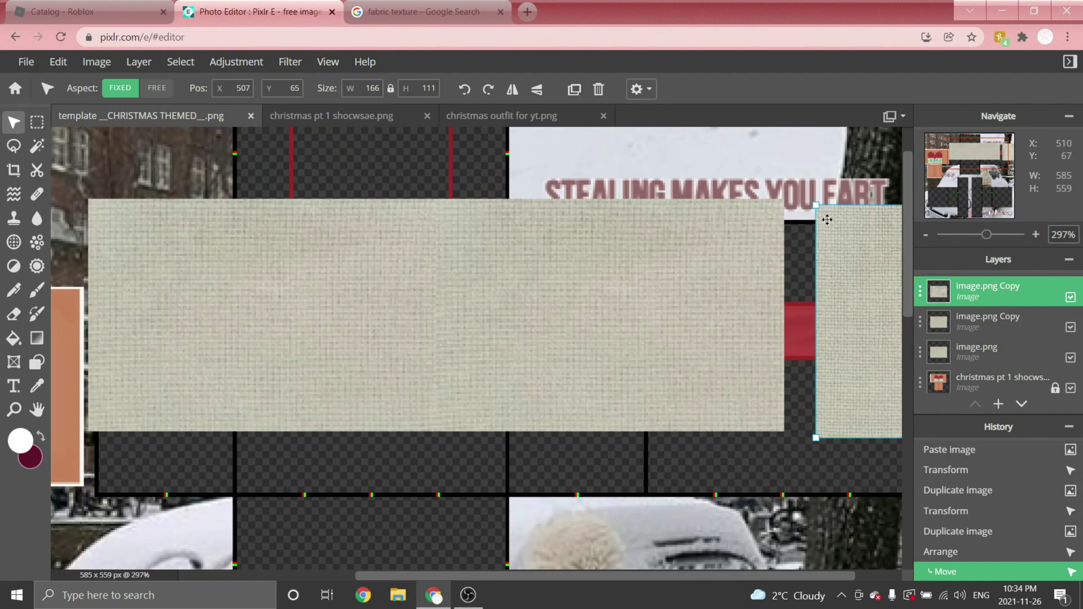
{"action": "left_click_drag", "start_coordinate": [824, 220], "coordinate": [806, 217]}
{"action": "left_click", "coordinate": [802, 180]}
{"action": "scroll", "coordinate": [725, 205], "scroll_direction": "down", "scroll_amount": 6}
{"action": "scroll", "coordinate": [665, 205], "scroll_direction": "up", "scroll_amount": 2}
{"action": "left_click", "coordinate": [660, 197]}
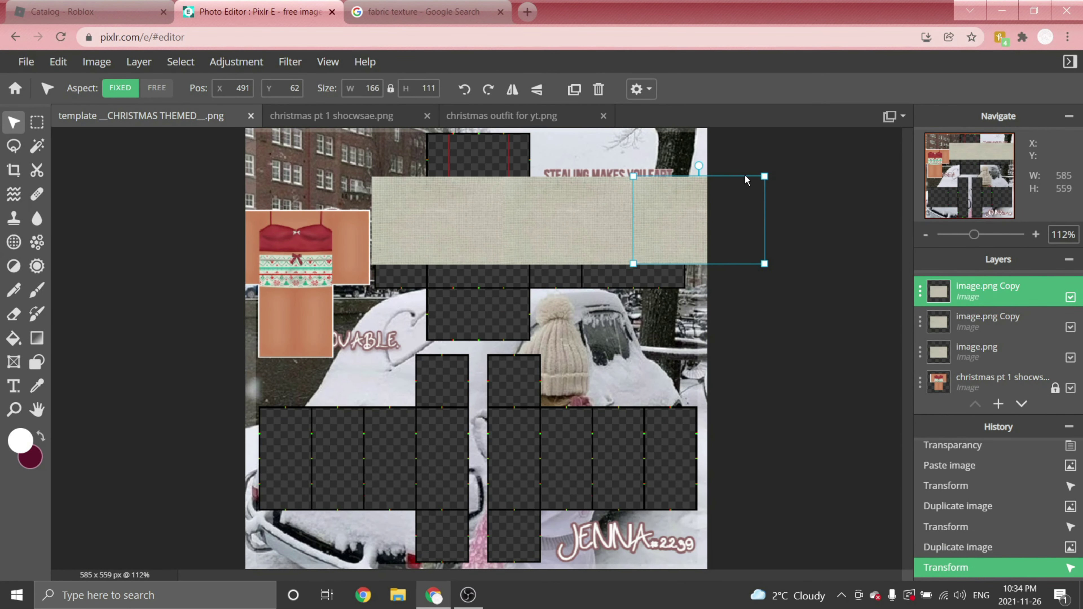
- Merge the three texture pieces and place the strip beneath the red outline layer, spanning all torso panels
{"action": "key", "text": "ctrl+e"}
{"action": "key", "text": "ctrl+e"}
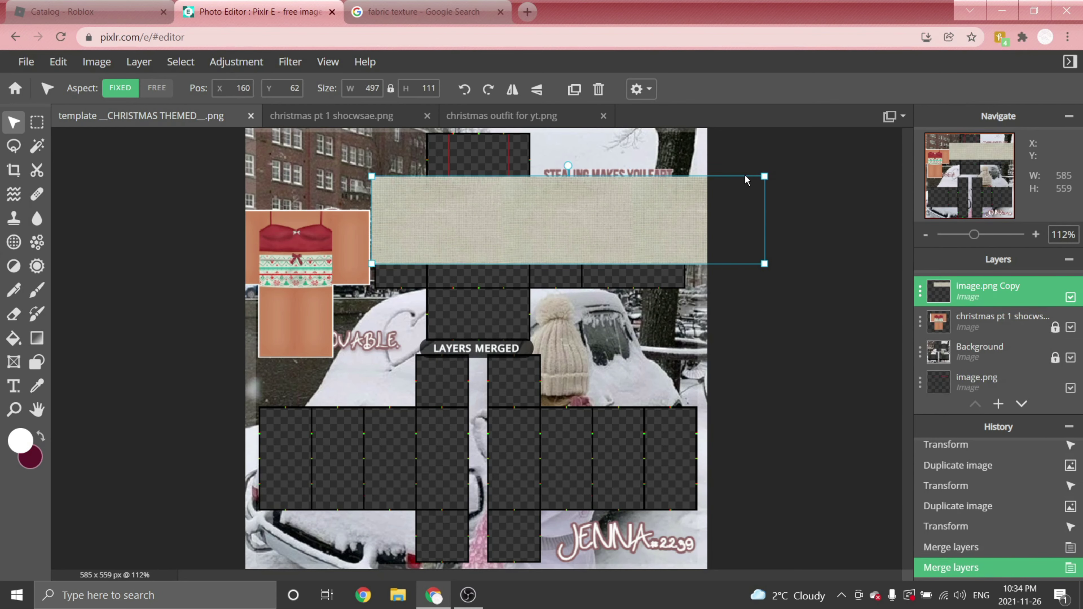
{"action": "left_click_drag", "start_coordinate": [641, 252], "coordinate": [657, 219]}
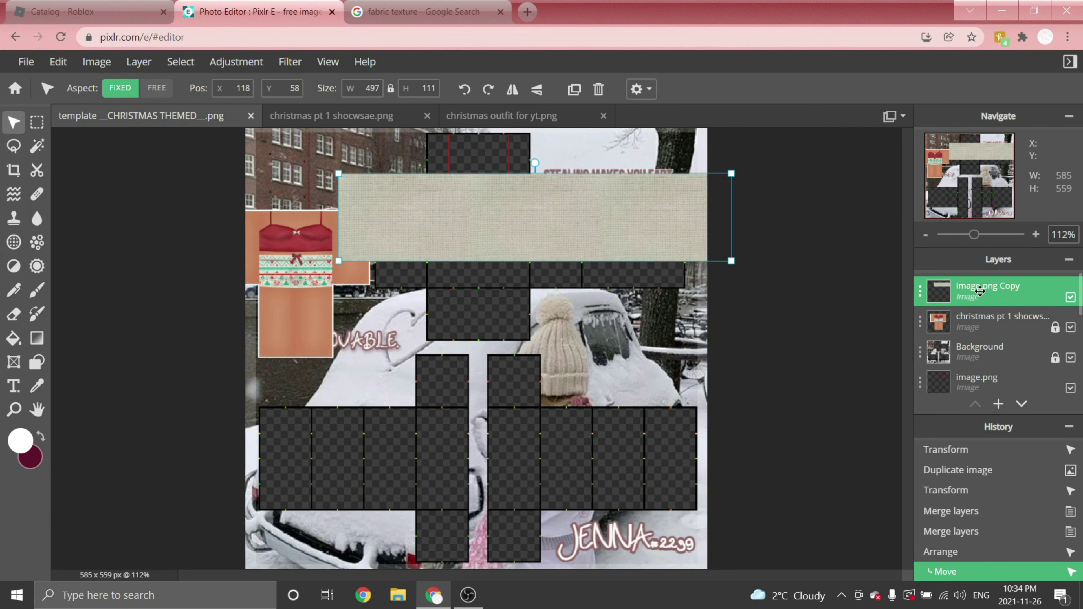
{"action": "left_click_drag", "start_coordinate": [983, 290], "coordinate": [976, 366]}
- Erase the fabric texture above the bodice's top edge on the left side panel, using a 20 px brush for the larger area
{"action": "key", "text": "ctrl+plus"}
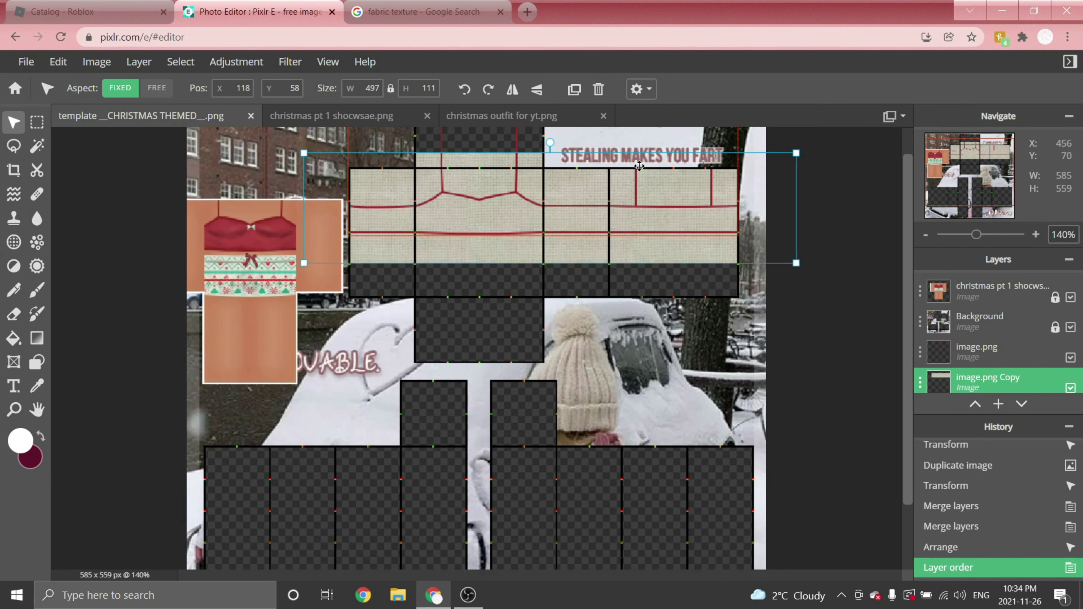
{"action": "left_click", "coordinate": [13, 314]}
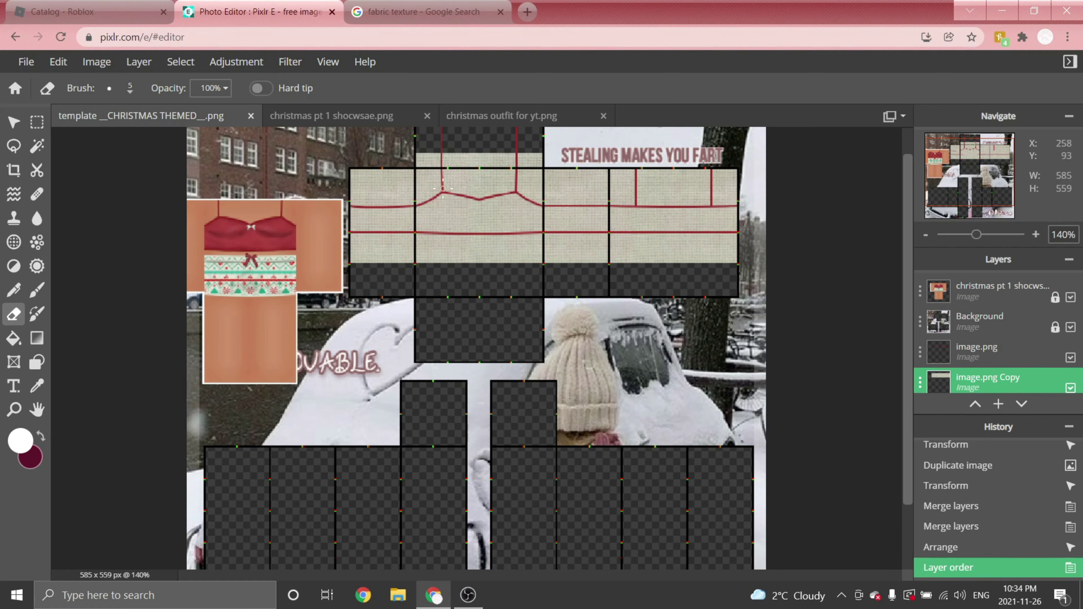
{"action": "scroll", "coordinate": [375, 234], "scroll_direction": "up", "scroll_amount": 10}
{"action": "left_click_drag", "start_coordinate": [168, 241], "coordinate": [748, 234]}
{"action": "left_click", "coordinate": [129, 88]}
{"action": "left_click", "coordinate": [222, 288]}
{"action": "left_click_drag", "start_coordinate": [205, 281], "coordinate": [214, 448]}
{"action": "scroll", "coordinate": [197, 333], "scroll_direction": "down", "scroll_amount": 5}
{"action": "left_click_drag", "start_coordinate": [192, 386], "coordinate": [321, 283]}
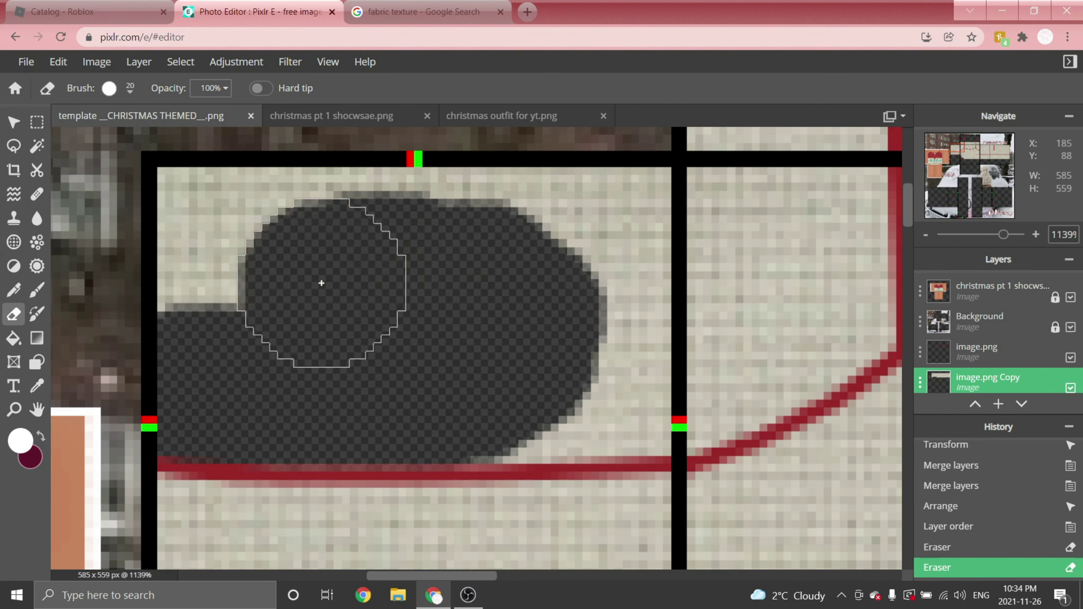
- Erase the fabric texture just above the left cup's outline on the front panel
{"action": "left_click", "coordinate": [130, 88]}
{"action": "scroll", "coordinate": [322, 469], "scroll_direction": "up", "scroll_amount": 4}
{"action": "scroll", "coordinate": [346, 370], "scroll_direction": "right", "scroll_amount": 5}
{"action": "left_click_drag", "start_coordinate": [213, 376], "coordinate": [360, 374]}
{"action": "left_click_drag", "start_coordinate": [299, 362], "coordinate": [333, 367]}
{"action": "left_click", "coordinate": [130, 88]}
{"action": "scroll", "coordinate": [618, 426], "scroll_direction": "up", "scroll_amount": 1}
{"action": "left_click_drag", "start_coordinate": [384, 442], "coordinate": [710, 273]}
- Erase the texture along the middle of the front neckline with a 5 px brush and the area above with 20 px
{"action": "scroll", "coordinate": [640, 333], "scroll_direction": "down", "scroll_amount": 3}
{"action": "left_click_drag", "start_coordinate": [317, 356], "coordinate": [354, 358]}
{"action": "scroll", "coordinate": [682, 410], "scroll_direction": "up", "scroll_amount": 2}
{"action": "mouse_move", "coordinate": [307, 470]}
{"action": "left_mouse_down"}
{"action": "mouse_move", "coordinate": [476, 417]}
{"action": "mouse_move", "coordinate": [793, 372]}
{"action": "left_mouse_up"}
{"action": "scroll", "coordinate": [640, 371], "scroll_direction": "down", "scroll_amount": 6}
{"action": "left_click", "coordinate": [130, 89]}
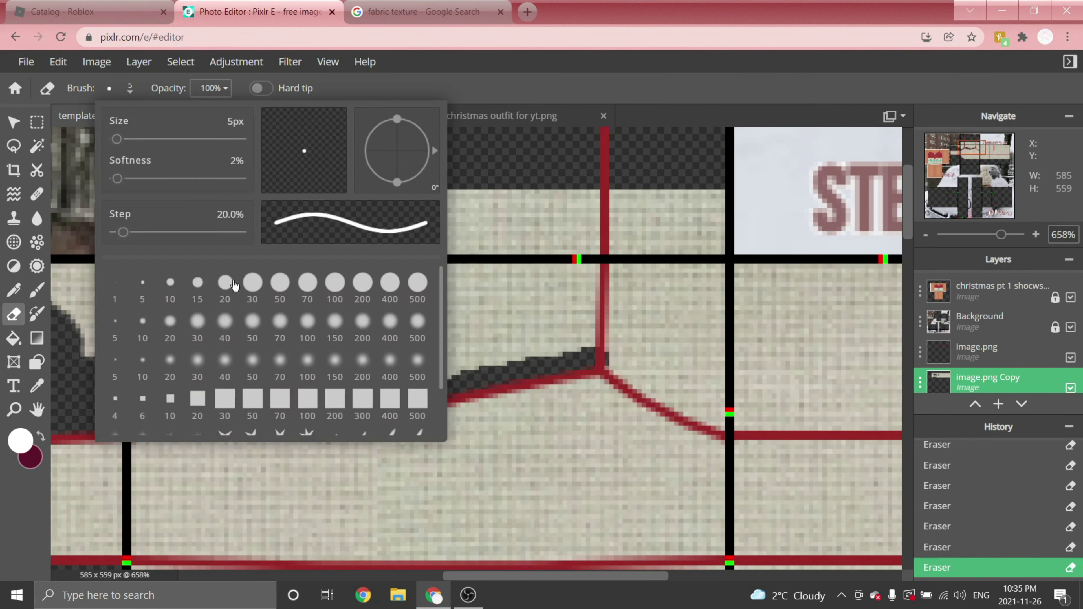
{"action": "left_click", "coordinate": [226, 284]}
{"action": "mouse_move", "coordinate": [371, 273]}
{"action": "left_mouse_down"}
{"action": "mouse_move", "coordinate": [489, 326]}
{"action": "mouse_move", "coordinate": [406, 287]}
{"action": "left_mouse_up"}
- Select and delete the fabric texture below the bodice's hem on the left side panel and most of the front panel
{"action": "scroll", "coordinate": [405, 427], "scroll_direction": "up", "scroll_amount": 5}
{"action": "left_click", "coordinate": [37, 123]}
{"action": "left_click_drag", "start_coordinate": [213, 292], "coordinate": [716, 461]}
{"action": "key", "text": "Delete"}
{"action": "key", "text": "ctrl+d"}
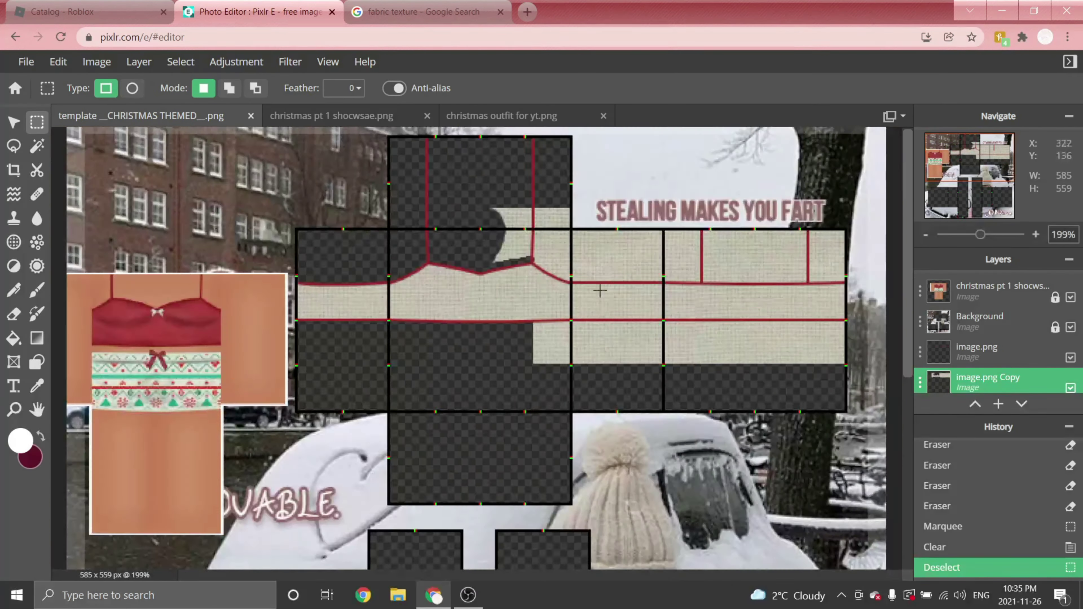
- Select and delete the fabric texture below the hem and above the top edge on the right side and back panels
{"action": "scroll", "coordinate": [600, 291], "scroll_direction": "up", "scroll_amount": 4}
{"action": "left_click_drag", "start_coordinate": [421, 335], "coordinate": [846, 440]}
{"action": "key", "text": "Delete"}
{"action": "key", "text": "ctrl+d"}
{"action": "left_click_drag", "start_coordinate": [443, 167], "coordinate": [900, 281]}
{"action": "key", "text": "Delete"}
{"action": "key", "text": "ctrl+d"}
- Raise the texture layer above the red outlines and delete the texture on the right half of the front panel
{"action": "left_click", "coordinate": [975, 403]}
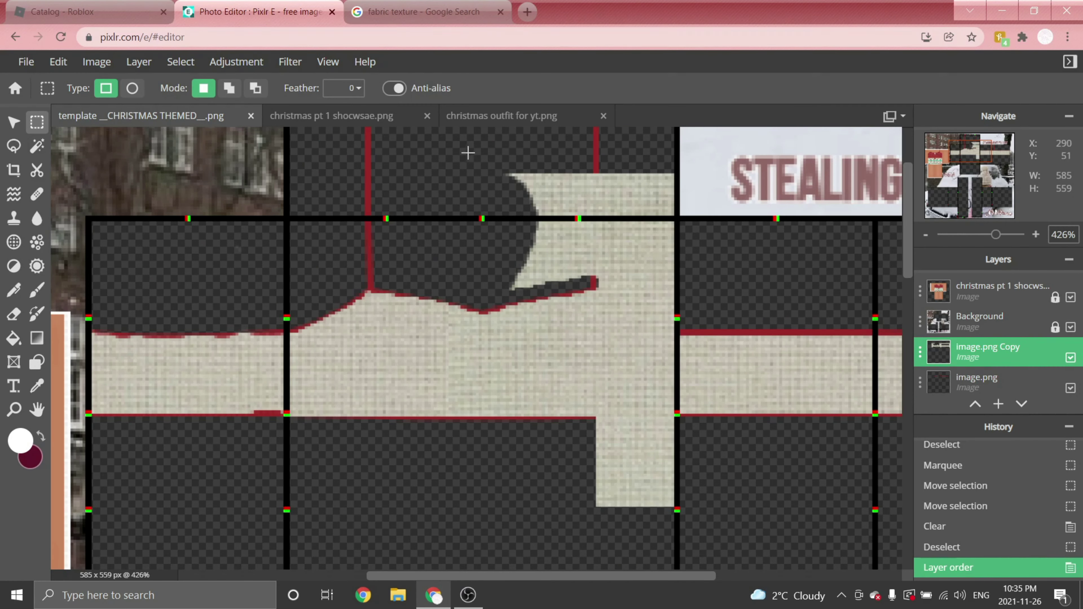
{"action": "left_click_drag", "start_coordinate": [488, 171], "coordinate": [677, 527]}
{"action": "key", "text": "Delete"}
- Copy the left half of the front panel's texture, flip it horizontally and position it over the right half
{"action": "scroll", "coordinate": [484, 221], "scroll_direction": "up", "scroll_amount": 1}
{"action": "left_click_drag", "start_coordinate": [573, 218], "coordinate": [329, 217]}
{"action": "key", "text": "ctrl+c"}
{"action": "key", "text": "ctrl+v"}
{"action": "left_click", "coordinate": [513, 89]}
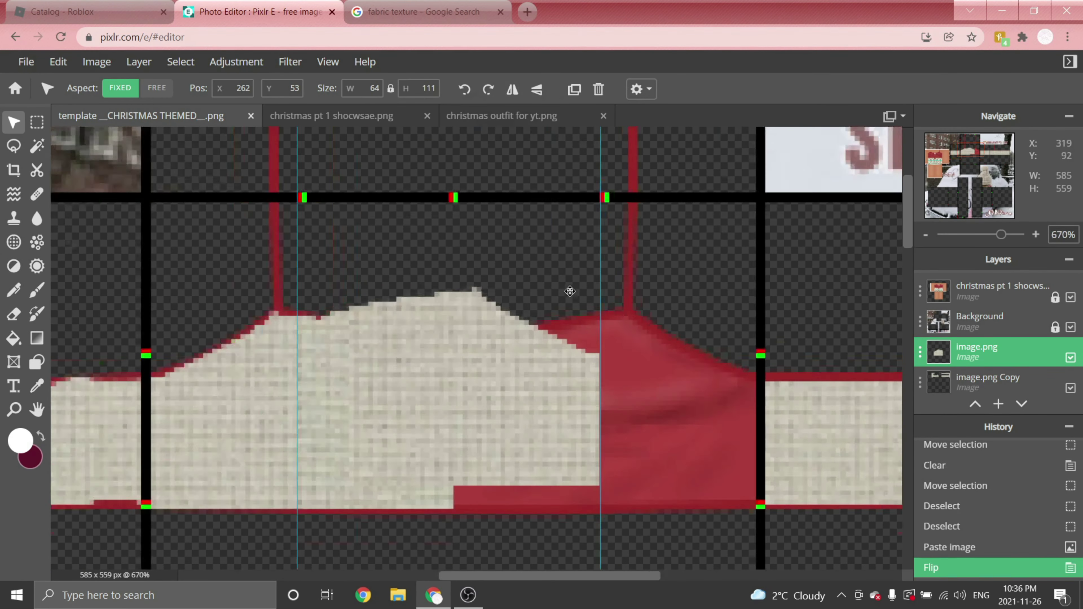
{"action": "left_click_drag", "start_coordinate": [570, 291], "coordinate": [726, 315]}
- Move the flipped texture piece down two layers and merge it with the texture strip
{"action": "scroll", "coordinate": [479, 246], "scroll_direction": "down", "scroll_amount": 3}
{"action": "left_click", "coordinate": [1022, 404]}
{"action": "left_click", "coordinate": [1022, 404]}
{"action": "key", "text": "ctrl+e"}
{"action": "scroll", "coordinate": [468, 325], "scroll_direction": "down", "scroll_amount": 6}
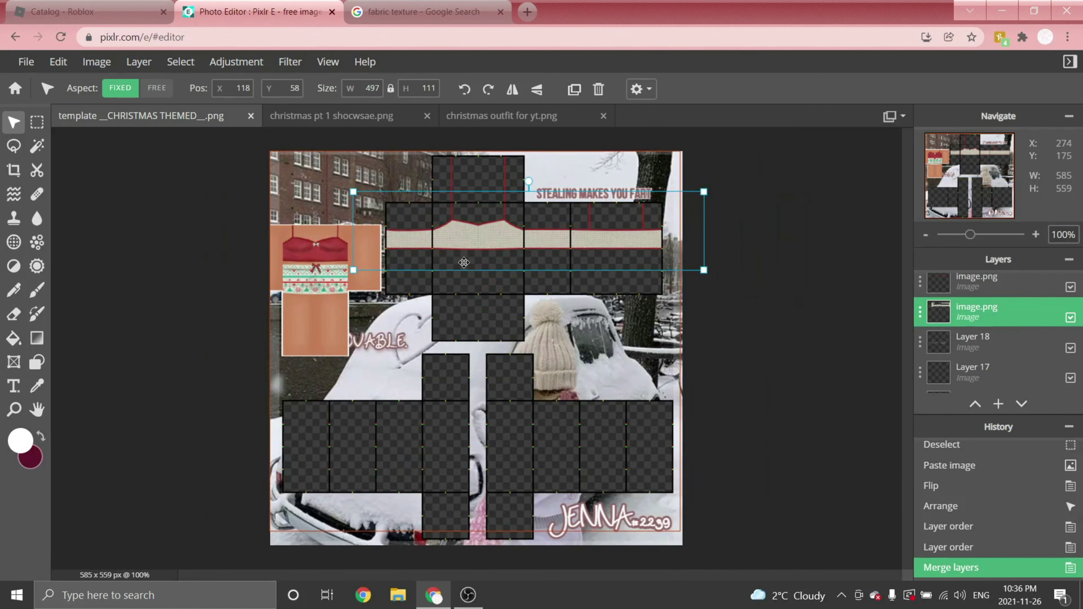
- Set the merged fabric texture layer's blend mode to Overlay and lower its transparency setting
{"action": "left_click", "coordinate": [920, 312]}
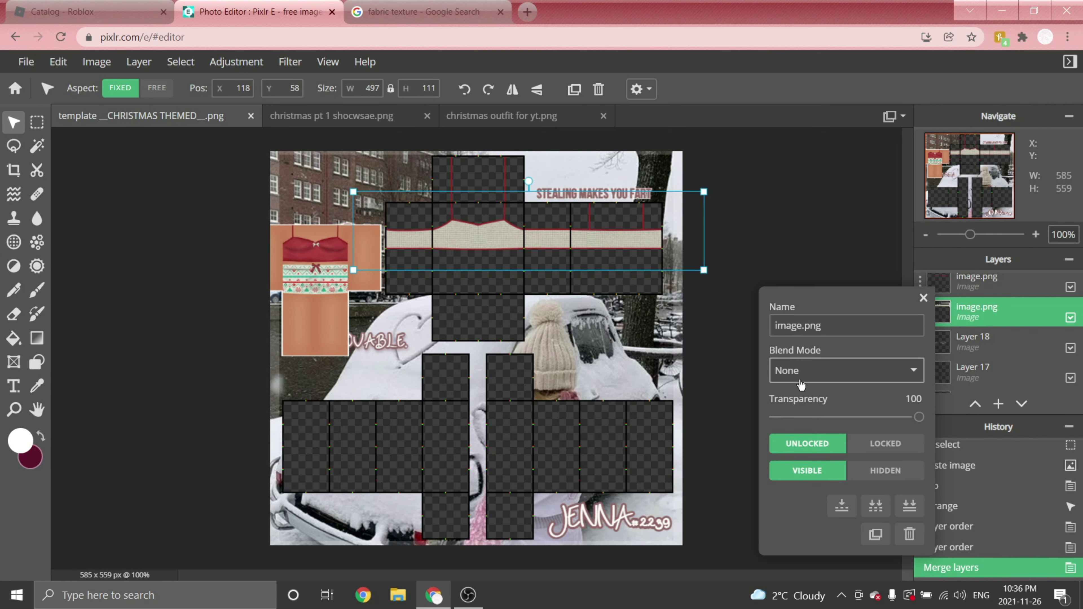
{"action": "left_click", "coordinate": [801, 383]}
{"action": "left_click", "coordinate": [810, 158]}
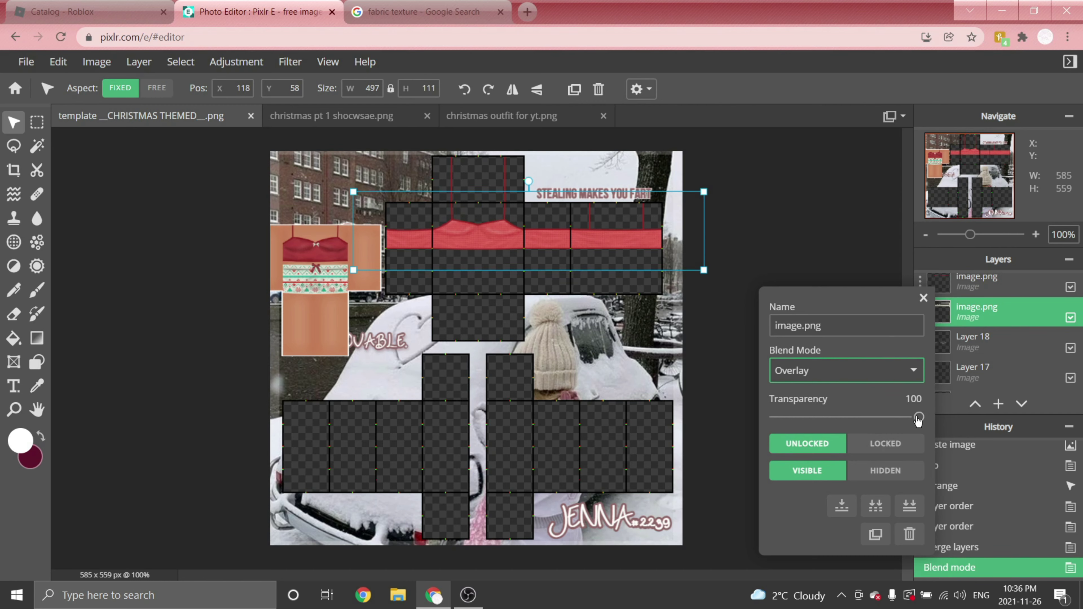
{"action": "left_click_drag", "start_coordinate": [902, 420], "coordinate": [809, 418]}
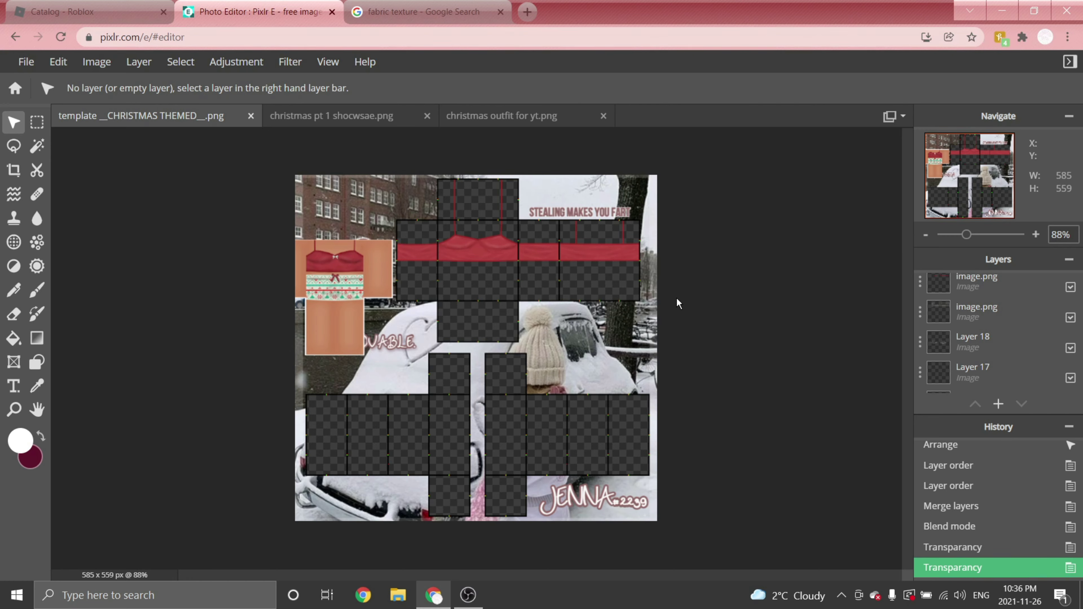
- Switch to the image search, look for "bow png" and open the KindPNG red bow with a transparent background
{"action": "left_click", "coordinate": [419, 11]}
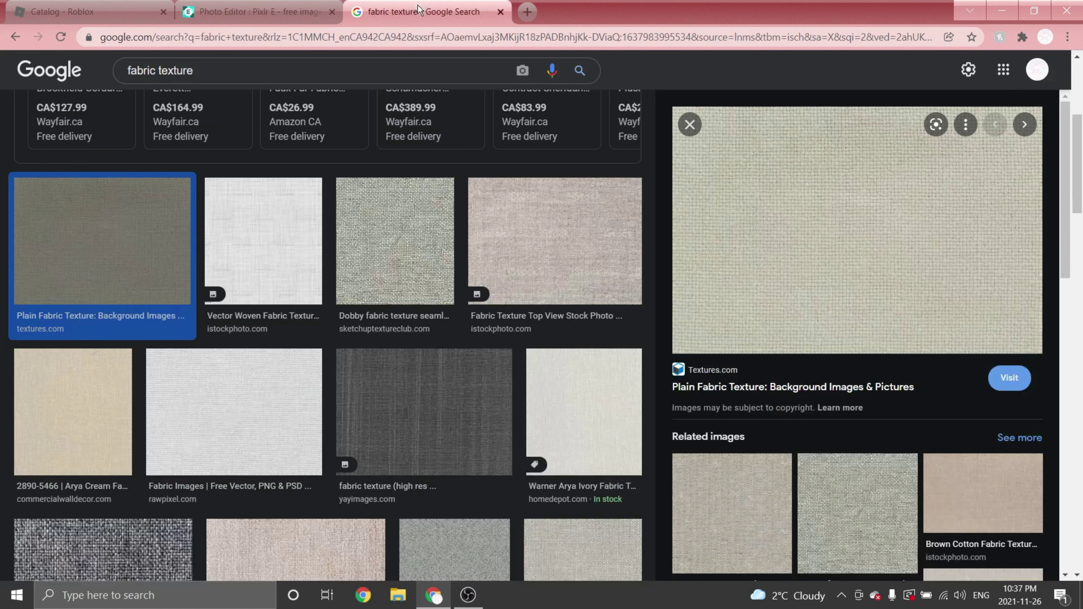
{"action": "left_click", "coordinate": [399, 37]}
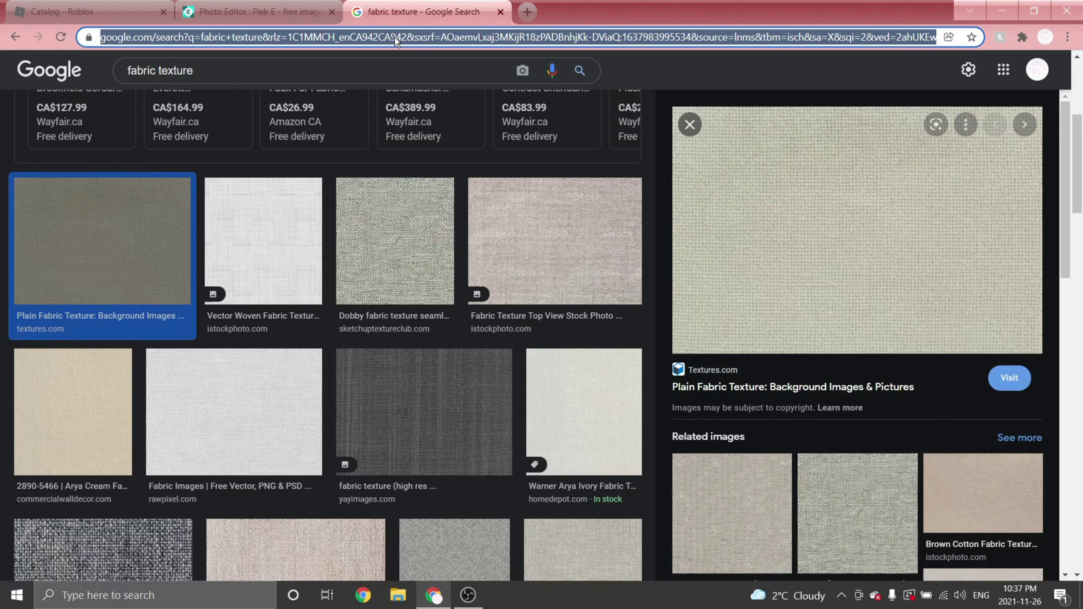
{"action": "type", "text": "bow png"}
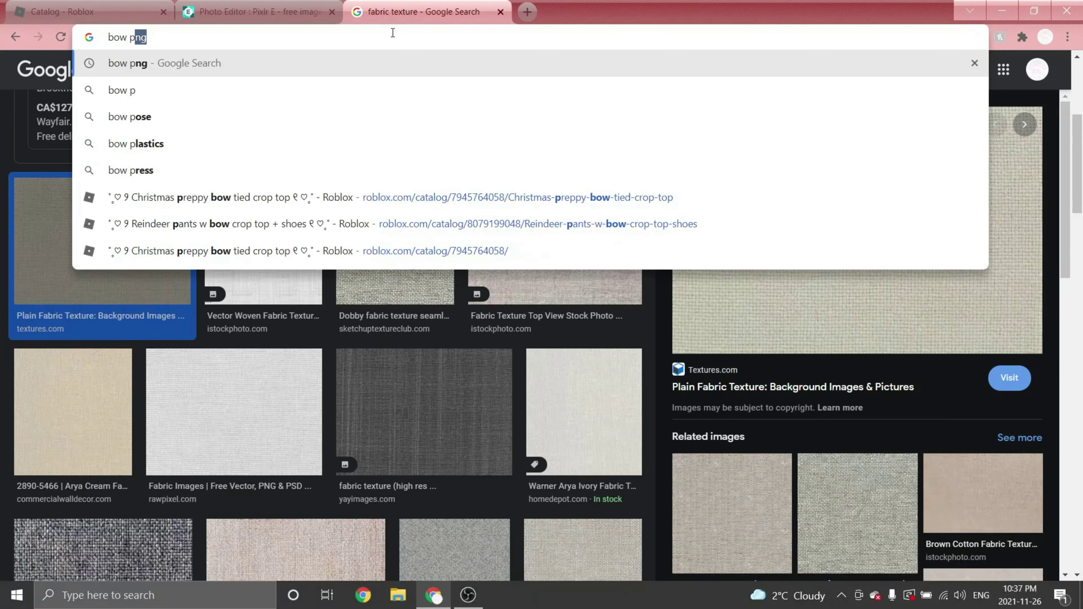
{"action": "key", "text": "Return"}
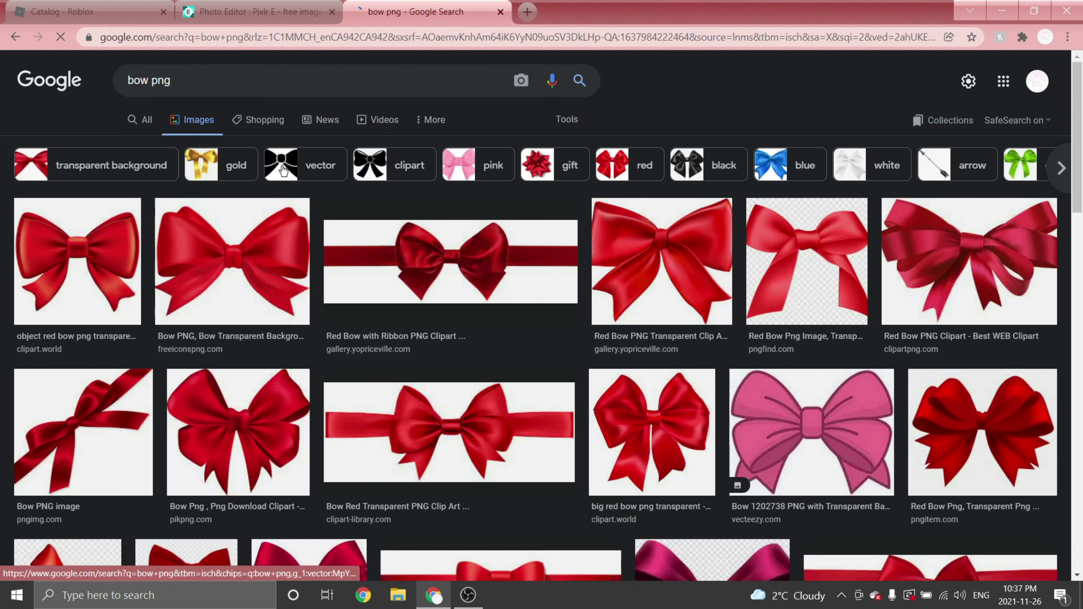
{"action": "scroll", "coordinate": [298, 212], "scroll_direction": "down", "scroll_amount": 2}
{"action": "scroll", "coordinate": [298, 212], "scroll_direction": "down", "scroll_amount": 4}
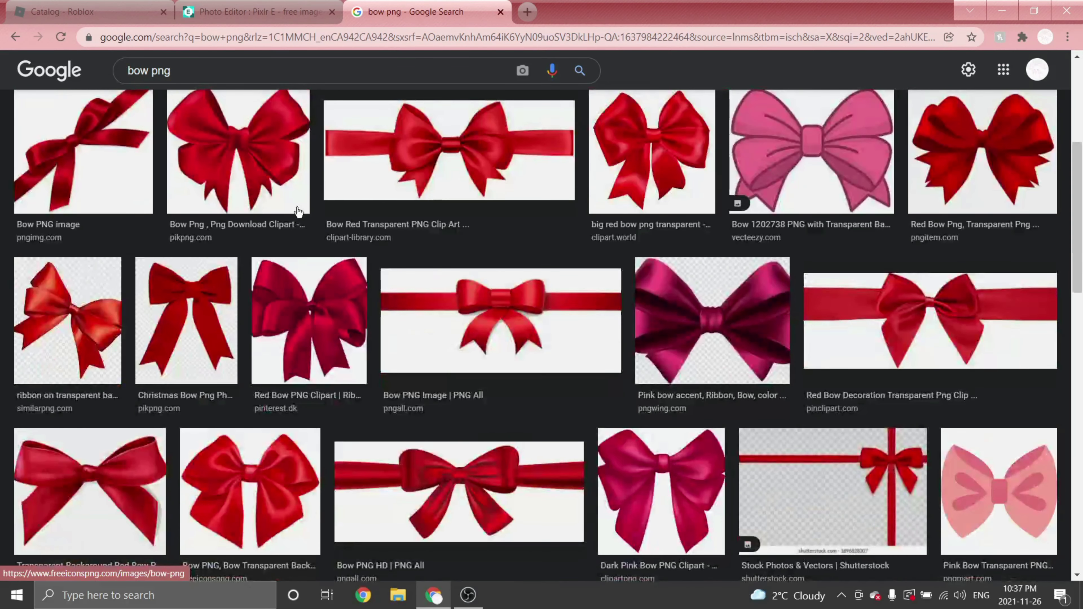
{"action": "left_click", "coordinate": [90, 491]}
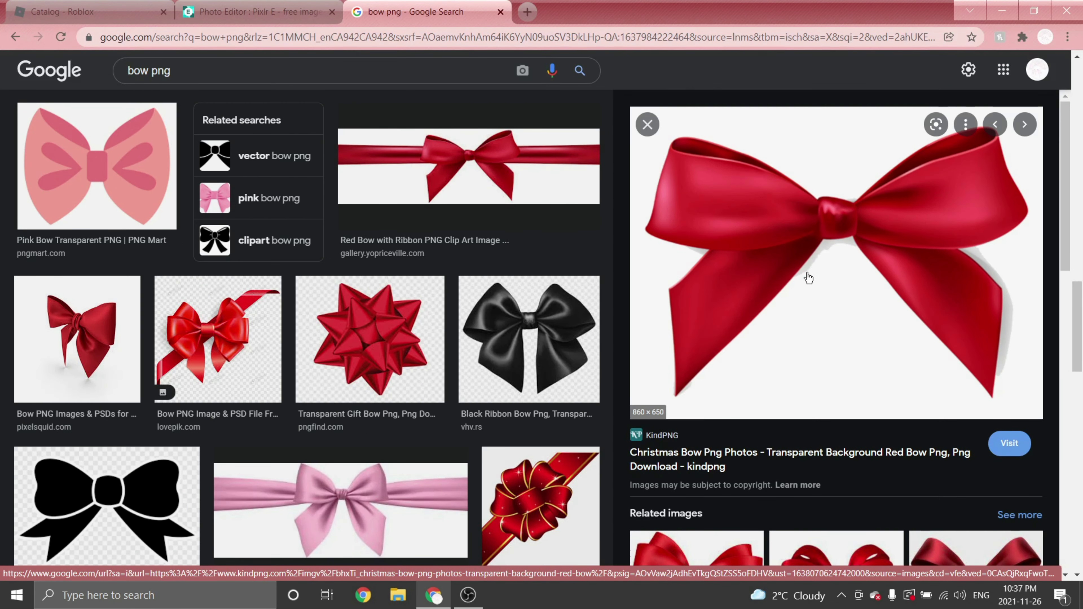
- Copy the red bow image into the Pixlr template, scale it to 219 × 166 px and move it below the bodice
{"action": "right_click", "coordinate": [784, 234]}
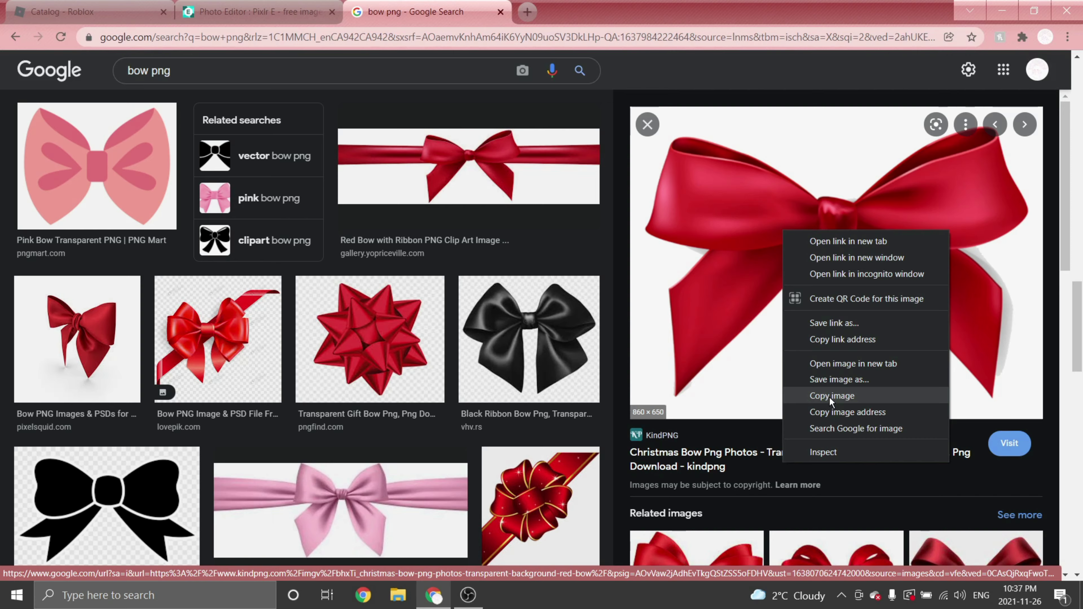
{"action": "left_click", "coordinate": [819, 398]}
{"action": "left_click", "coordinate": [222, 11]}
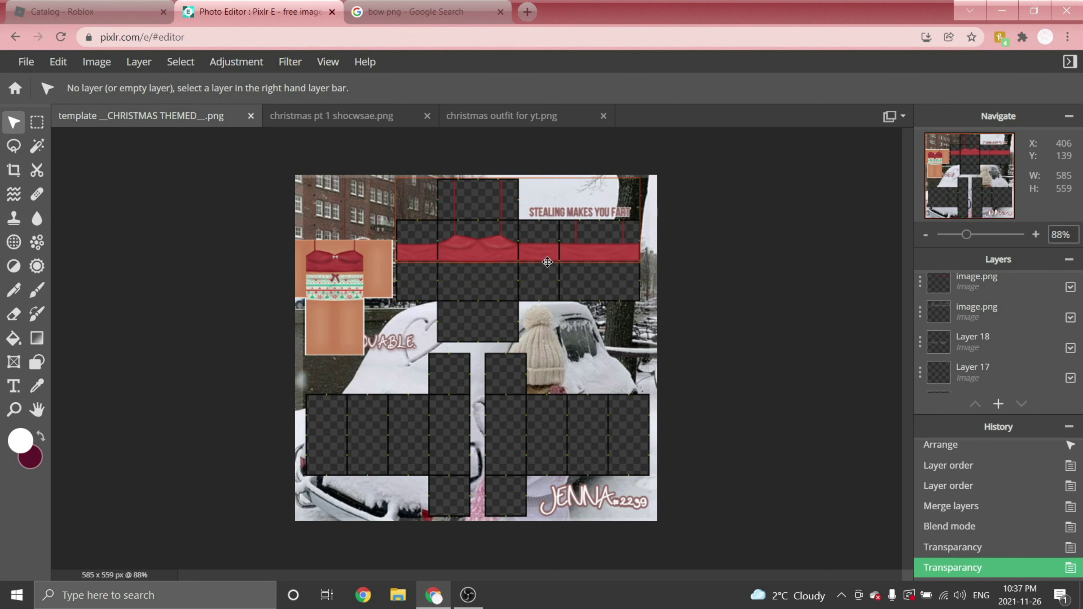
{"action": "key", "text": "ctrl+v"}
{"action": "left_click_drag", "start_coordinate": [709, 172], "coordinate": [364, 369]}
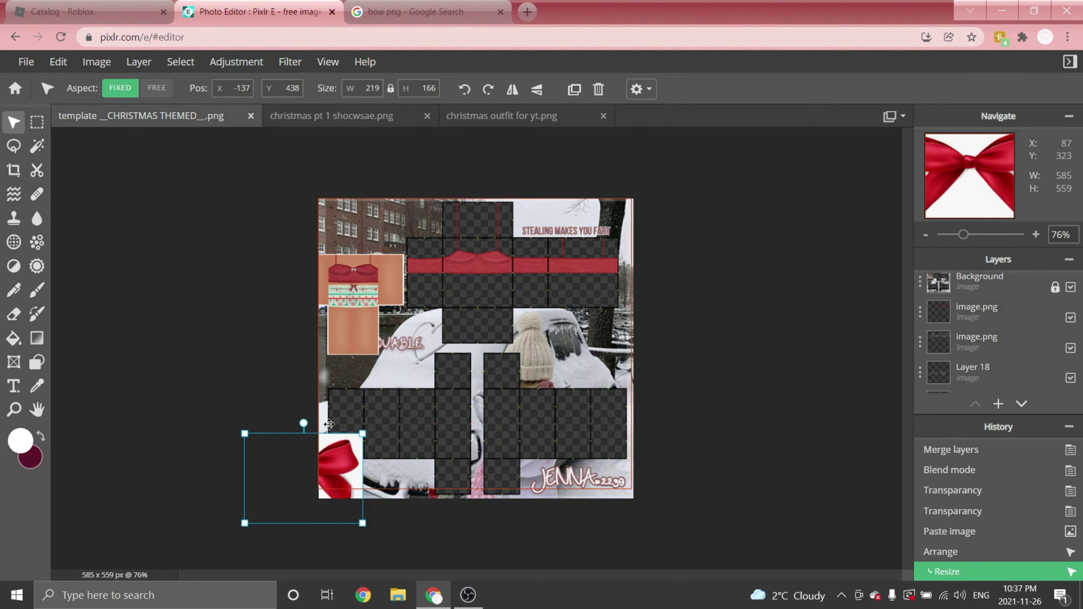
{"action": "left_click_drag", "start_coordinate": [298, 474], "coordinate": [452, 338]}
{"action": "scroll", "coordinate": [444, 328], "scroll_direction": "up", "scroll_amount": 4}
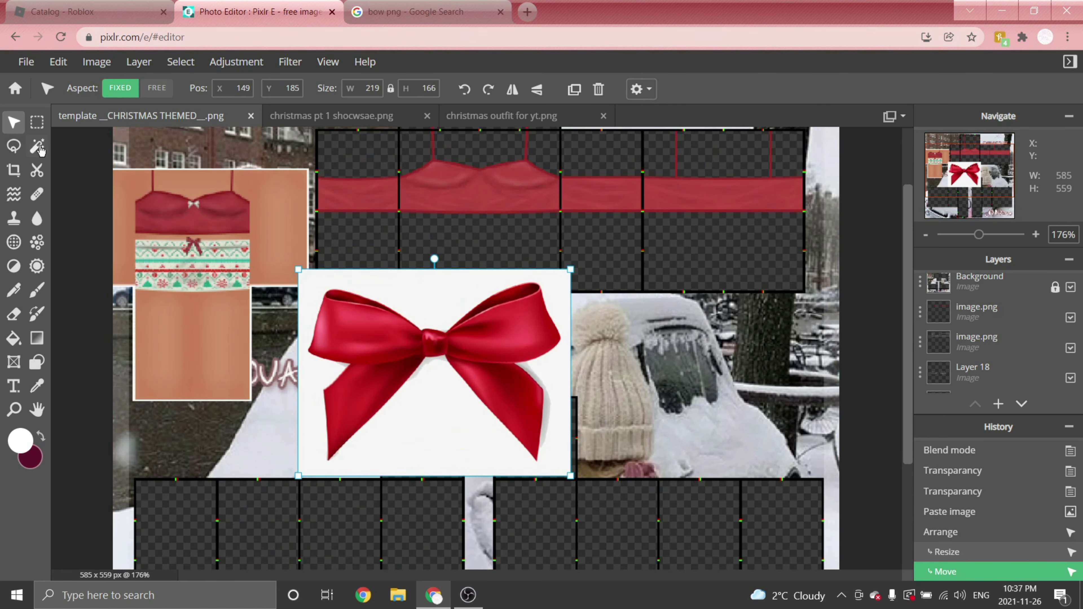
- Select and delete the white background and leftover white edges around the bow with the wand, and clear the selection
{"action": "left_click", "coordinate": [40, 150]}
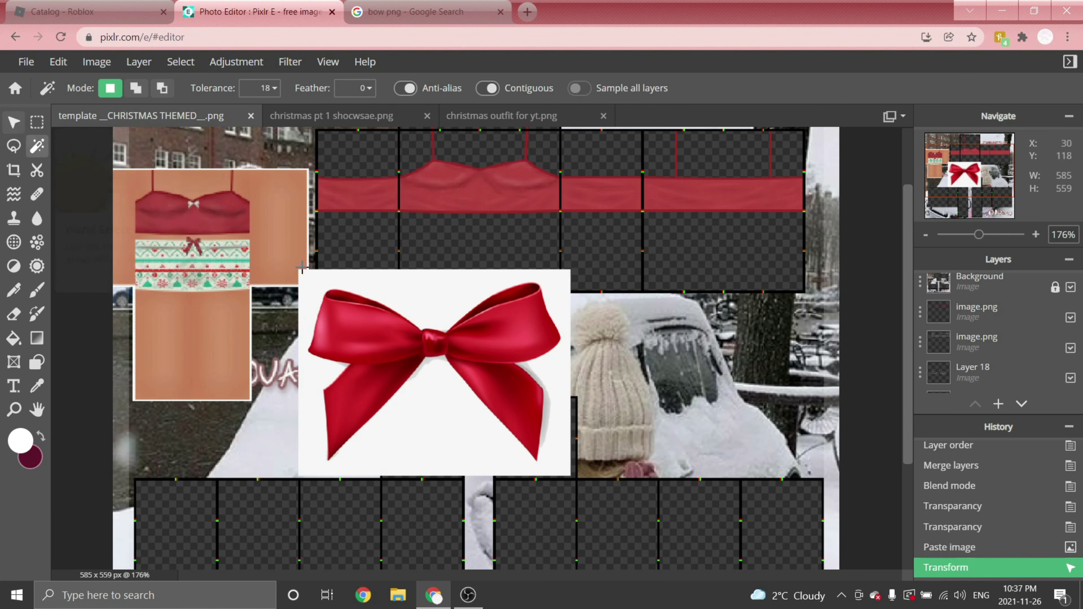
{"action": "scroll", "coordinate": [426, 314], "scroll_direction": "up", "scroll_amount": 1}
{"action": "left_click", "coordinate": [412, 281]}
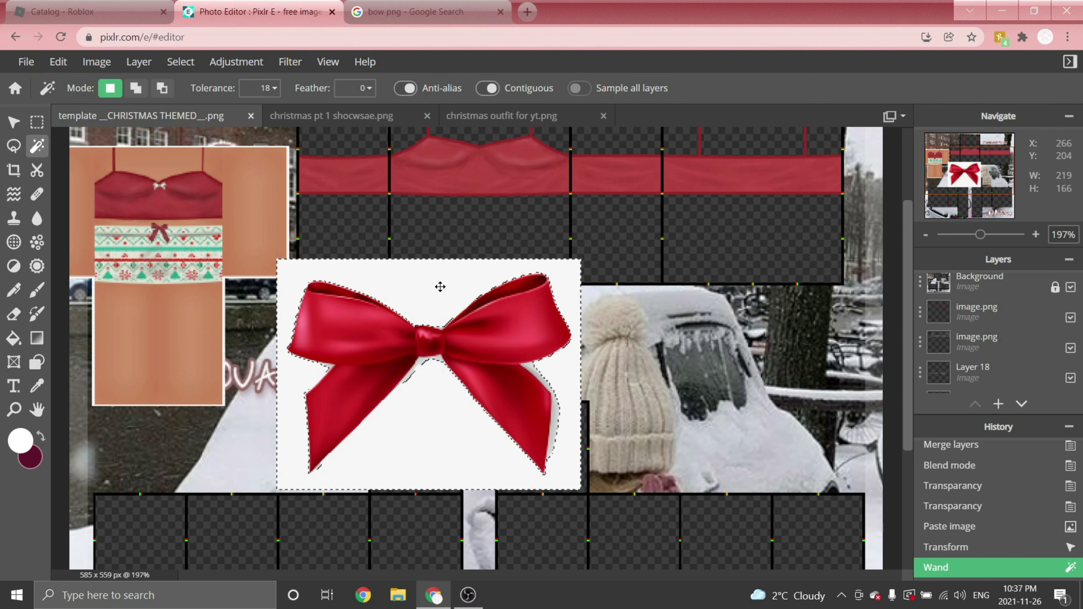
{"action": "key", "text": "Delete"}
{"action": "scroll", "coordinate": [610, 336], "scroll_direction": "up", "scroll_amount": 4}
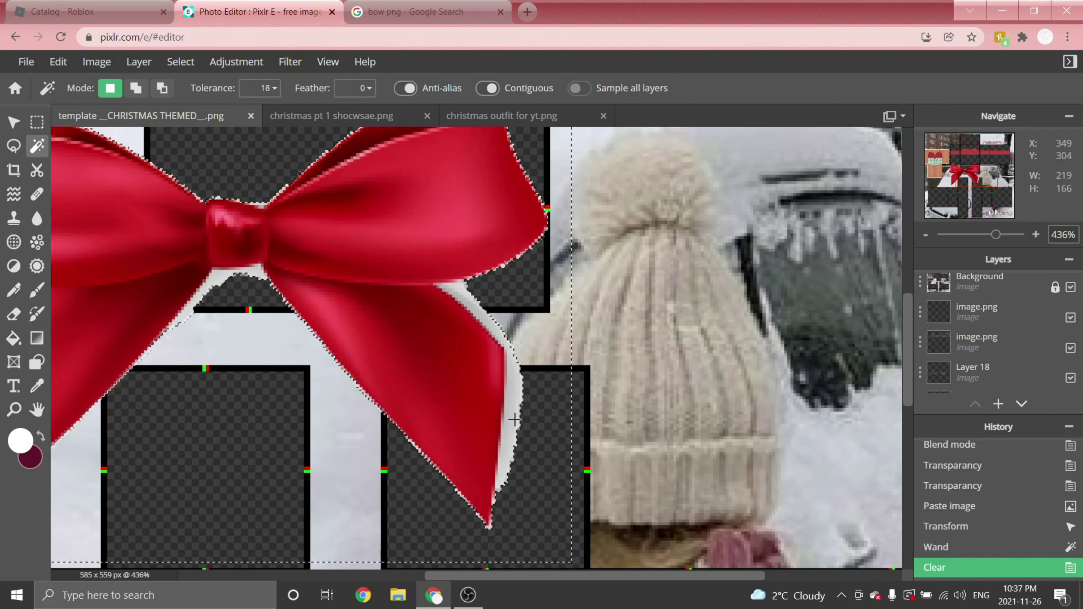
{"action": "left_click", "coordinate": [514, 401]}
{"action": "key", "text": "Delete"}
{"action": "scroll", "coordinate": [499, 348], "scroll_direction": "down", "scroll_amount": 5}
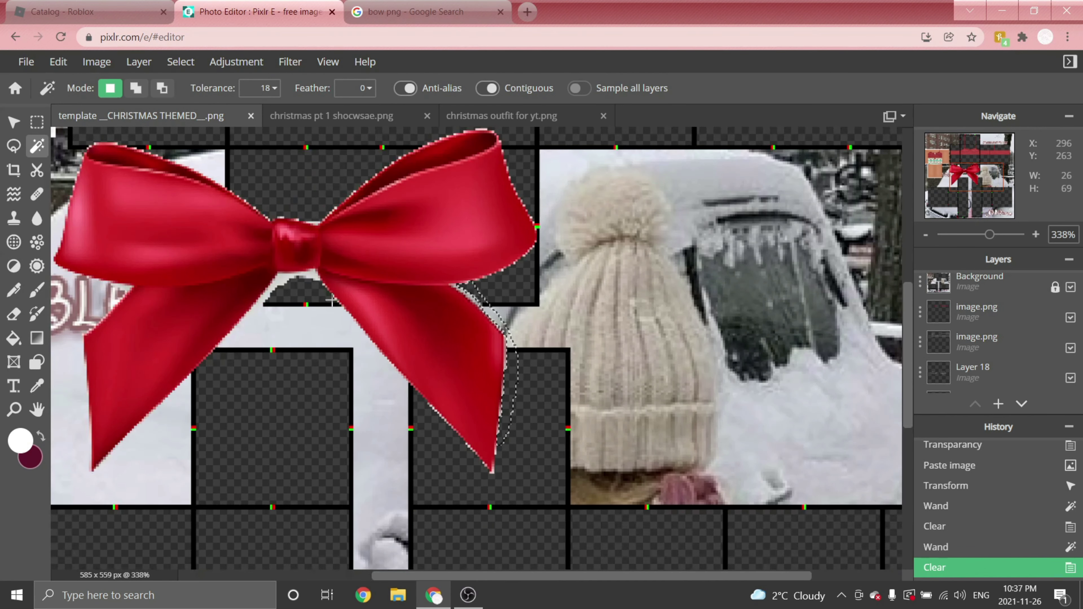
{"action": "left_click", "coordinate": [37, 123]}
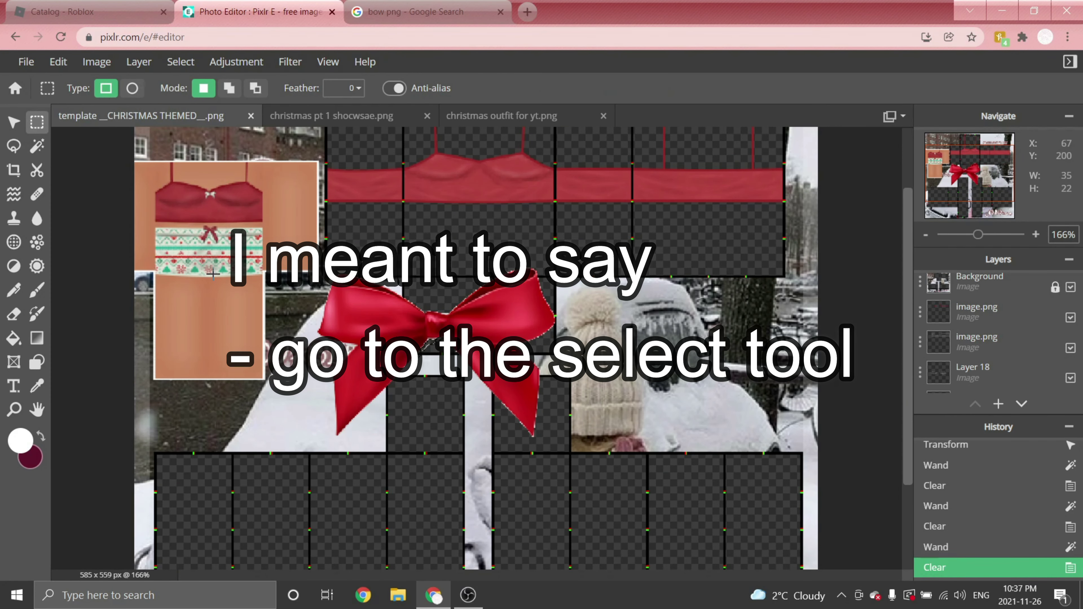
{"action": "left_click", "coordinate": [214, 325]}
{"action": "scroll", "coordinate": [213, 325], "scroll_direction": "down", "scroll_amount": 3}
- Shrink the bow to 67 × 48 px and place it on the front panel just below the bodice
{"action": "left_click", "coordinate": [14, 124]}
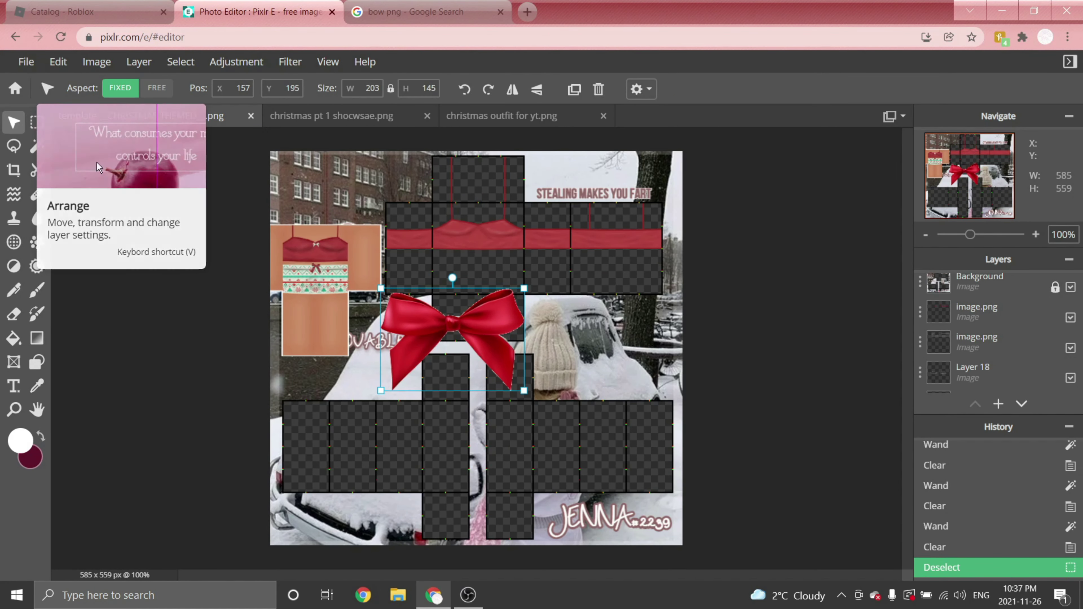
{"action": "scroll", "coordinate": [550, 296], "scroll_direction": "up", "scroll_amount": 3}
{"action": "left_click_drag", "start_coordinate": [550, 271], "coordinate": [411, 367]}
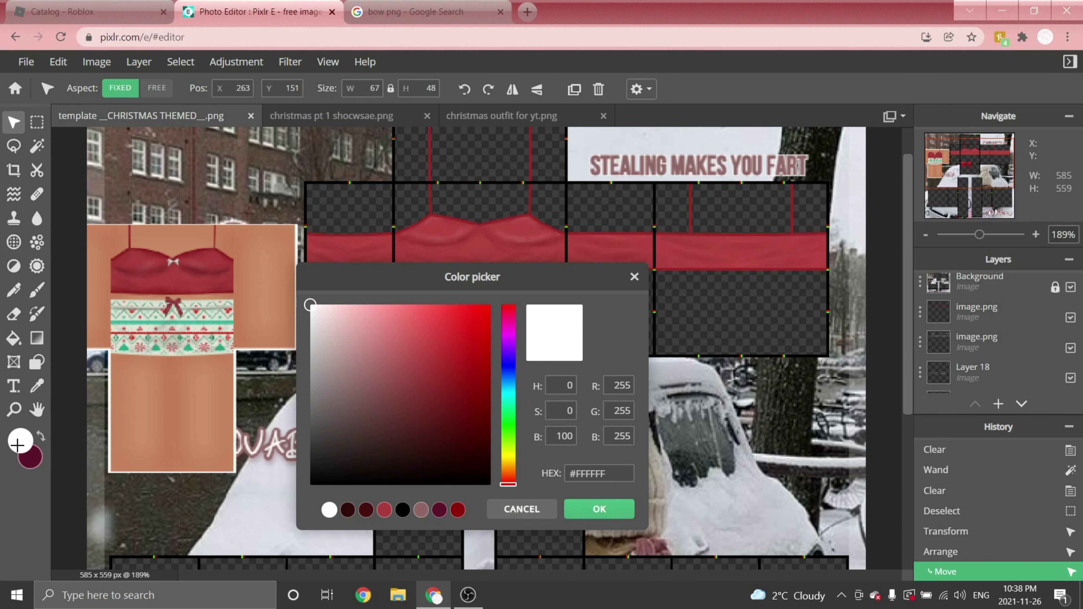
{"action": "left_click_drag", "start_coordinate": [392, 356], "coordinate": [417, 435]}
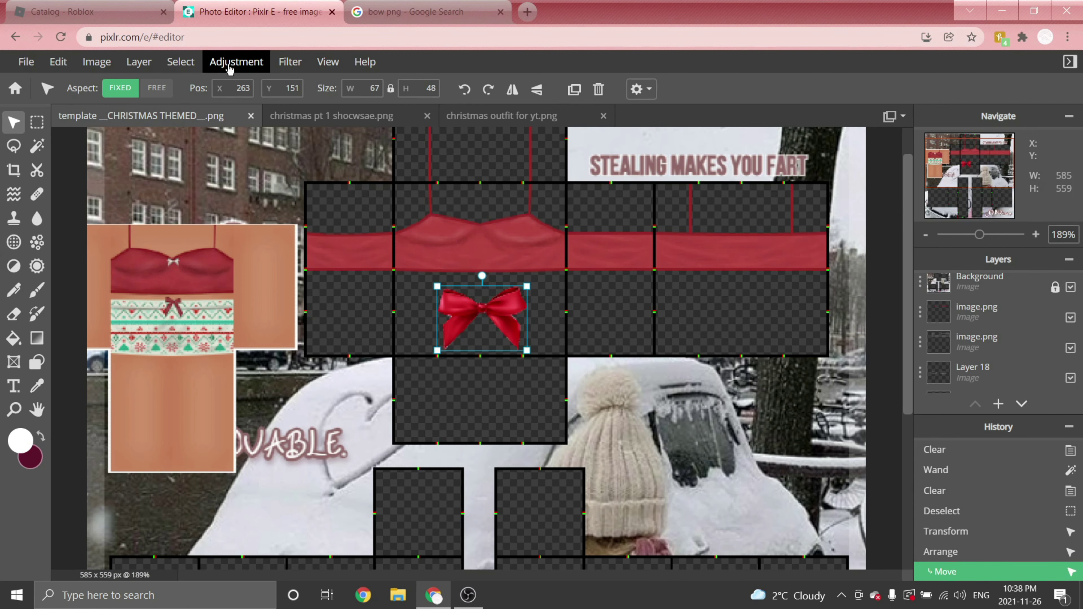
- Recolour the bow solid white with a Color lookup by stretching the gradient's white stop across the range
{"action": "left_click", "coordinate": [229, 66]}
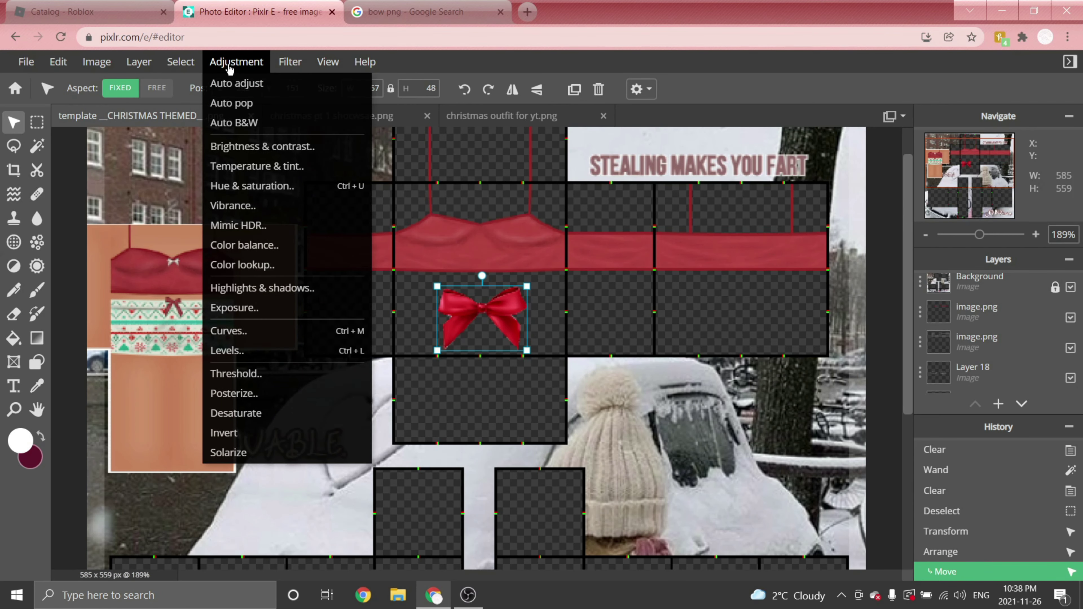
{"action": "left_click", "coordinate": [338, 261]}
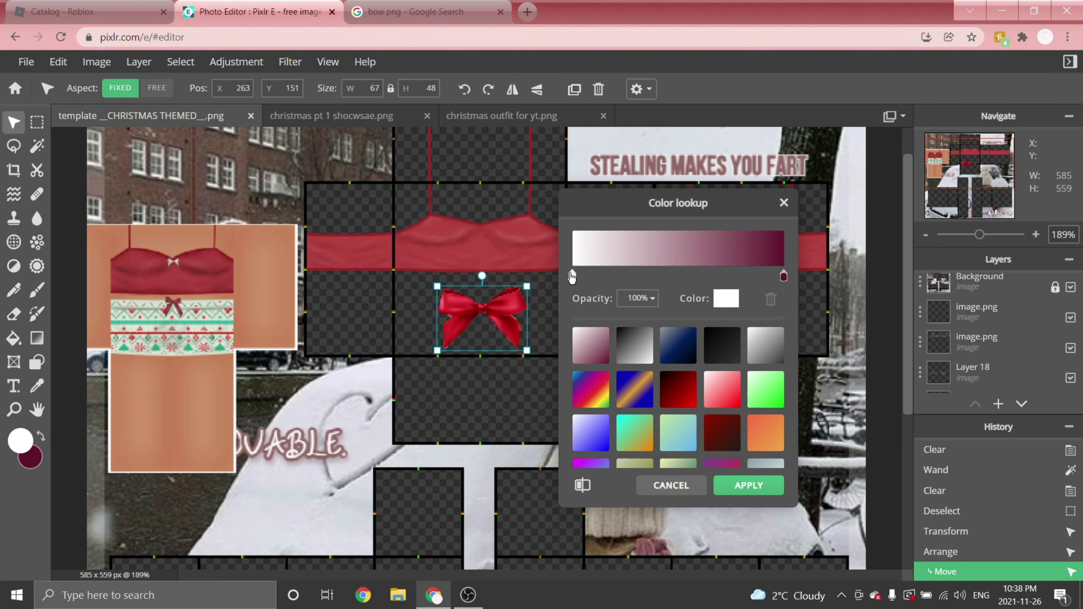
{"action": "left_click_drag", "start_coordinate": [579, 278], "coordinate": [782, 277]}
{"action": "left_click", "coordinate": [749, 485]}
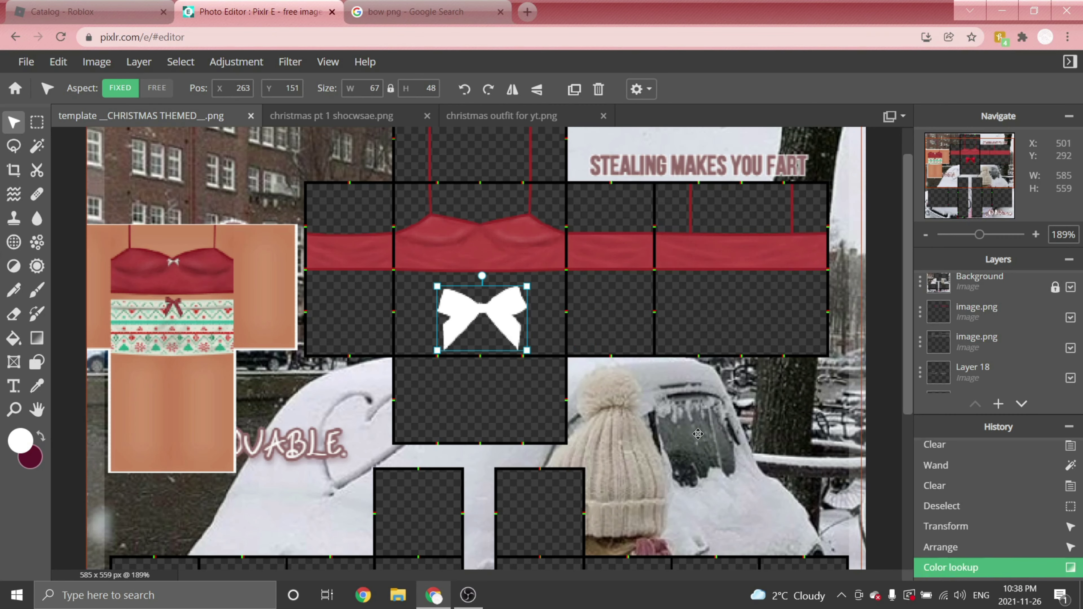
- Scale the white bow down to 10 × 8 px and centre it at the dip of the bodice neckline
{"action": "scroll", "coordinate": [570, 296], "scroll_direction": "up", "scroll_amount": 3}
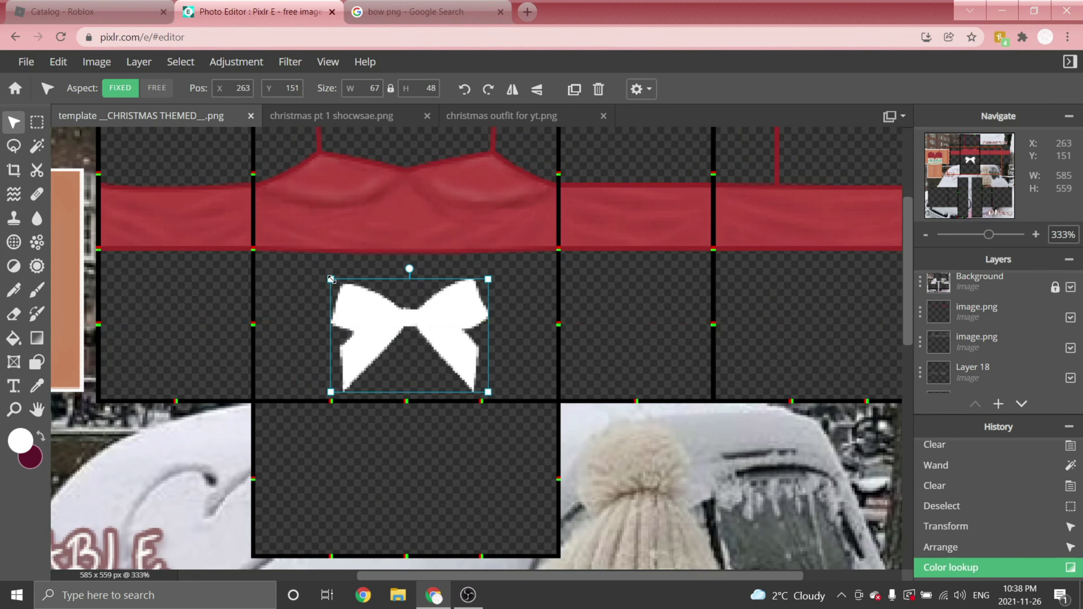
{"action": "left_click_drag", "start_coordinate": [332, 280], "coordinate": [408, 183]}
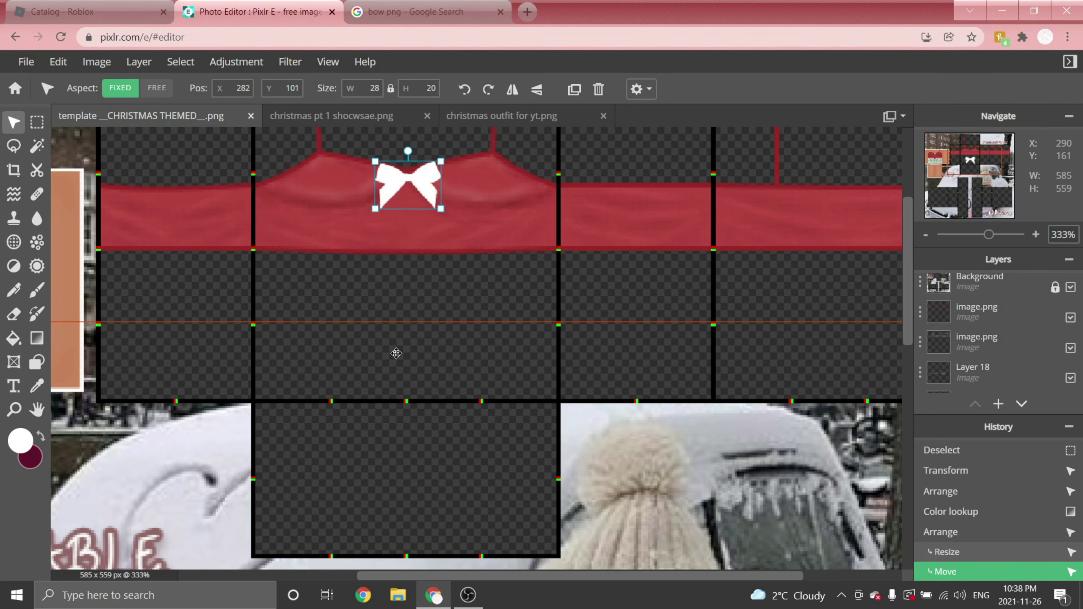
{"action": "scroll", "coordinate": [433, 181], "scroll_direction": "down", "scroll_amount": 2}
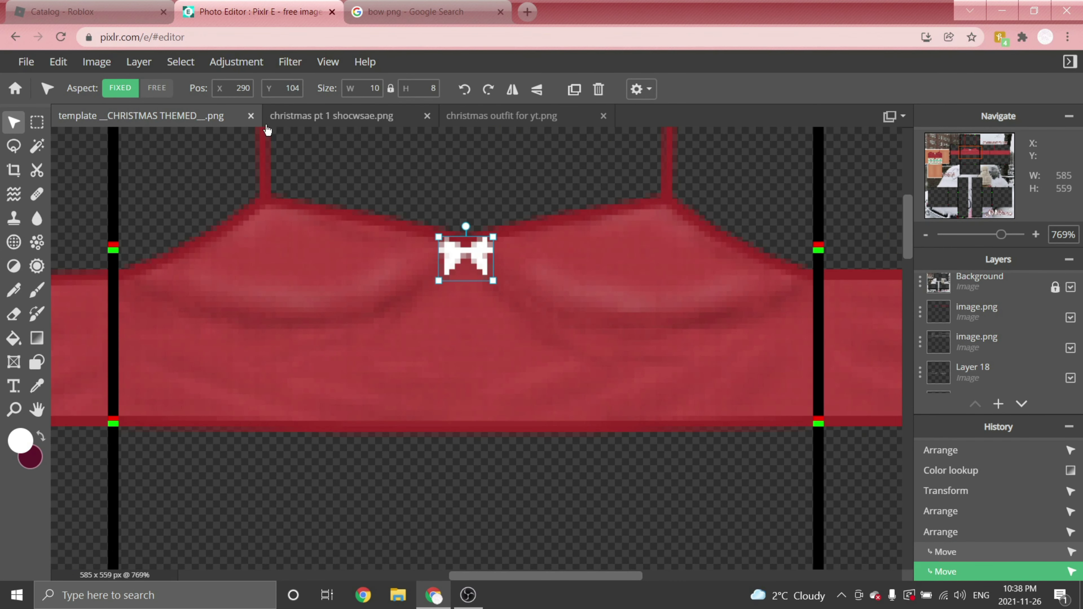
- Apply an Inner glow to the bow in grey #8A7E7E with a 1 px size, 50% feather and reduced opacity
{"action": "left_click", "coordinate": [281, 64]}
{"action": "left_click", "coordinate": [301, 256]}
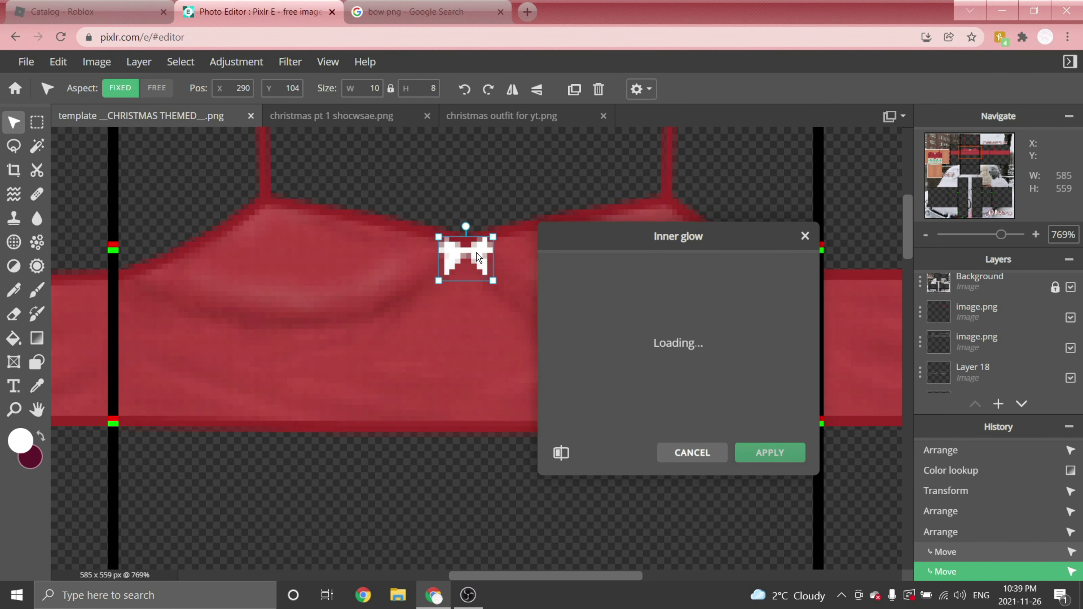
{"action": "left_click", "coordinate": [791, 279]}
{"action": "left_click", "coordinate": [526, 324]}
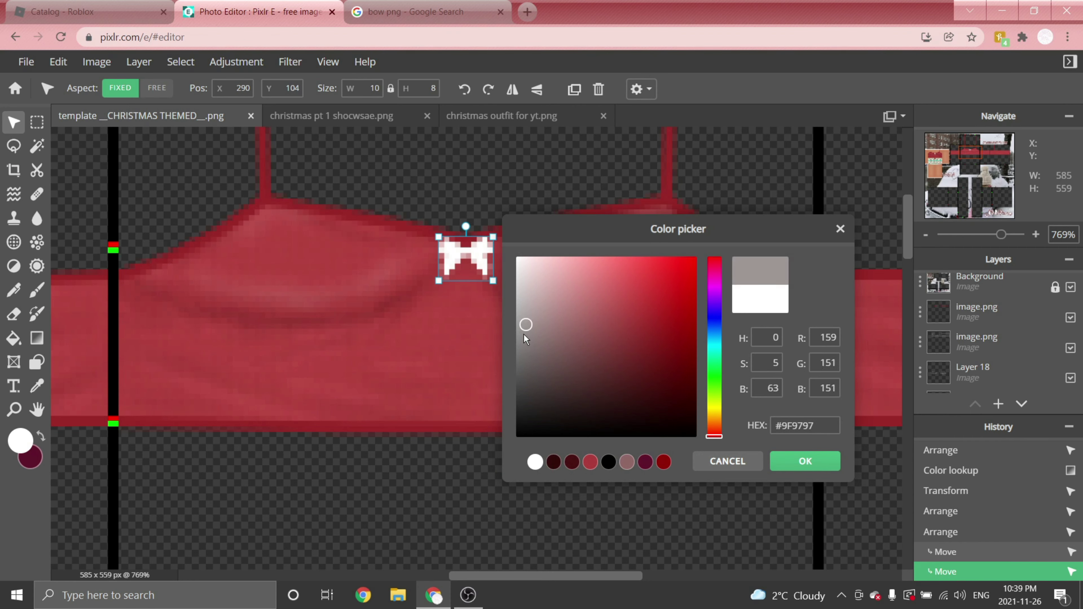
{"action": "left_click", "coordinate": [525, 334]}
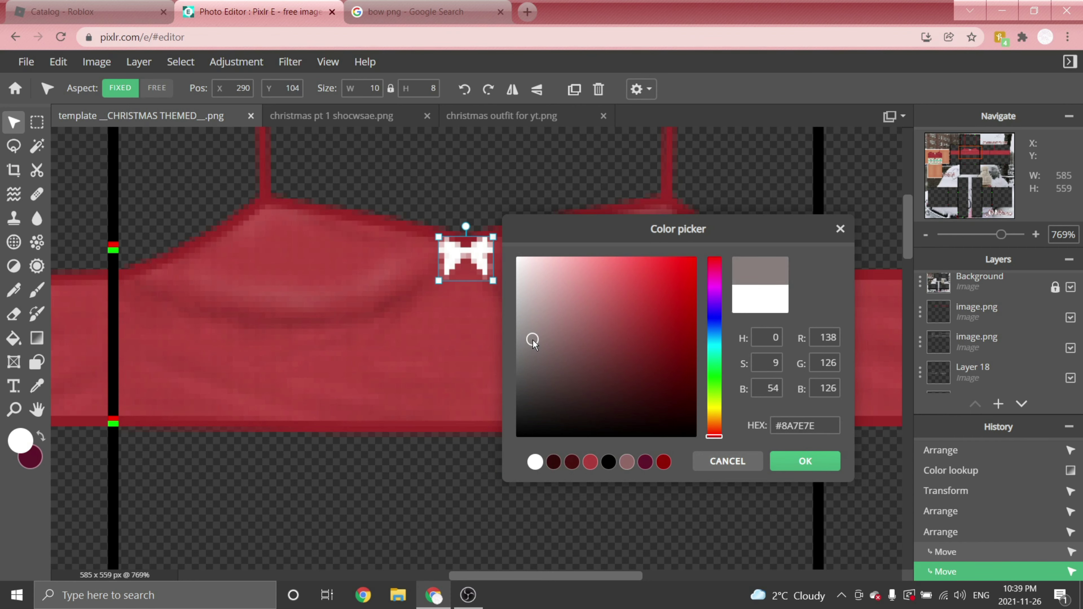
{"action": "left_click", "coordinate": [801, 452]}
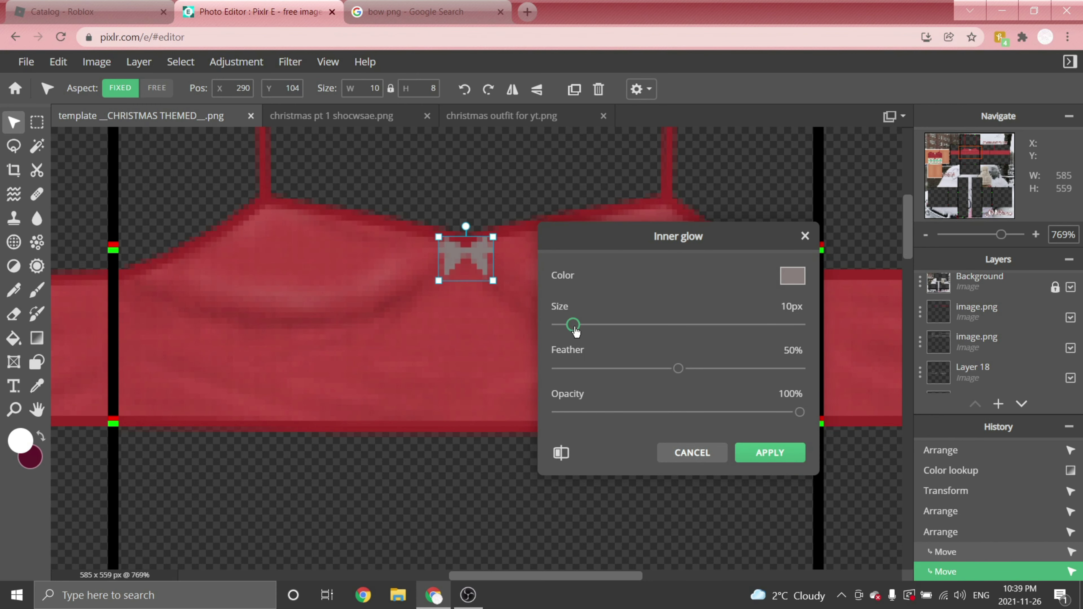
{"action": "left_click_drag", "start_coordinate": [564, 325], "coordinate": [554, 325]}
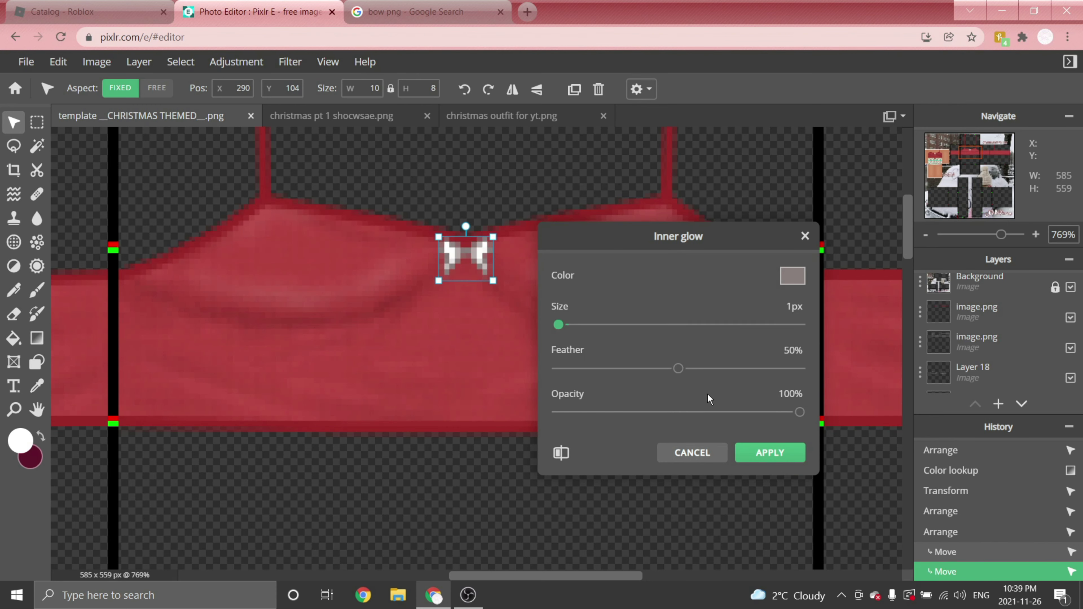
{"action": "left_click_drag", "start_coordinate": [796, 415], "coordinate": [656, 414]}
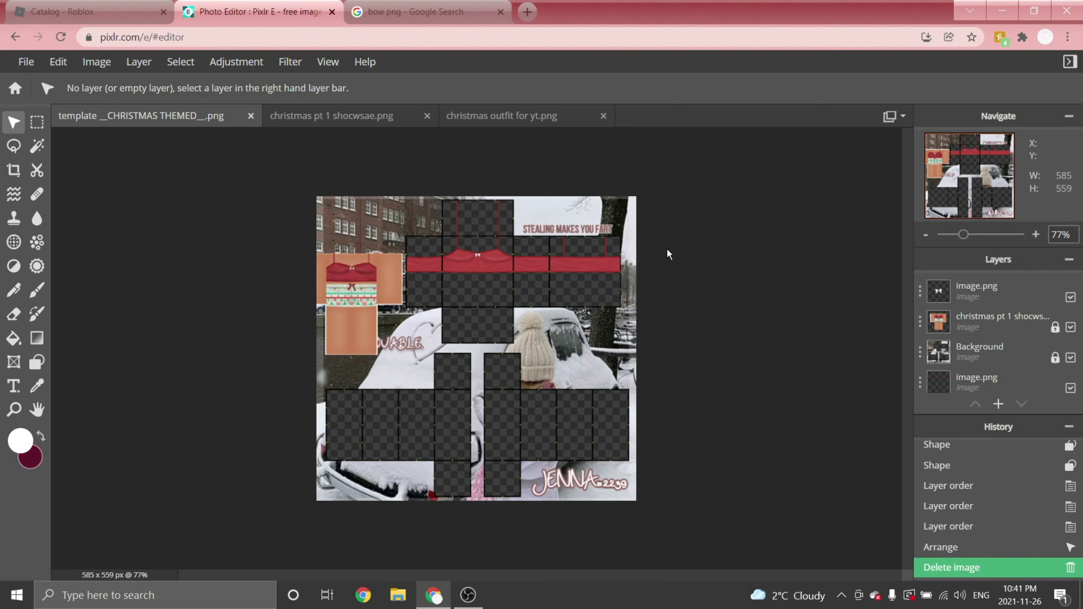
- Add an empty layer and place it directly below the Background layer
{"action": "left_click", "coordinate": [153, 64]}
{"action": "left_click", "coordinate": [133, 79]}
{"action": "left_click_drag", "start_coordinate": [989, 293], "coordinate": [980, 343]}
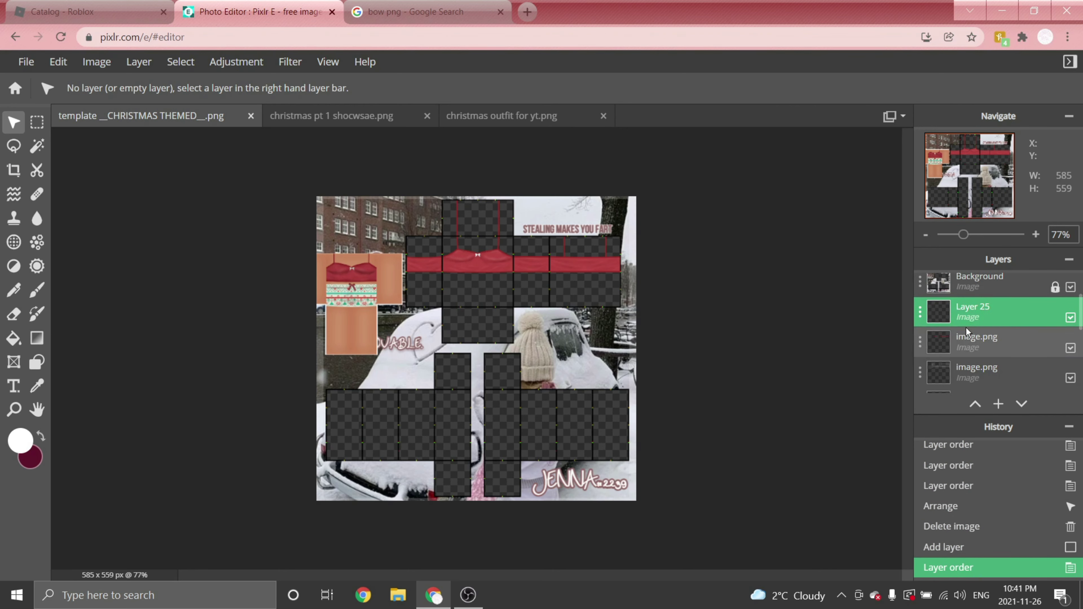
- Draw a white 2 px curve across the torso's front panel just below the bodice, bowed slightly downward
{"action": "left_click", "coordinate": [38, 362]}
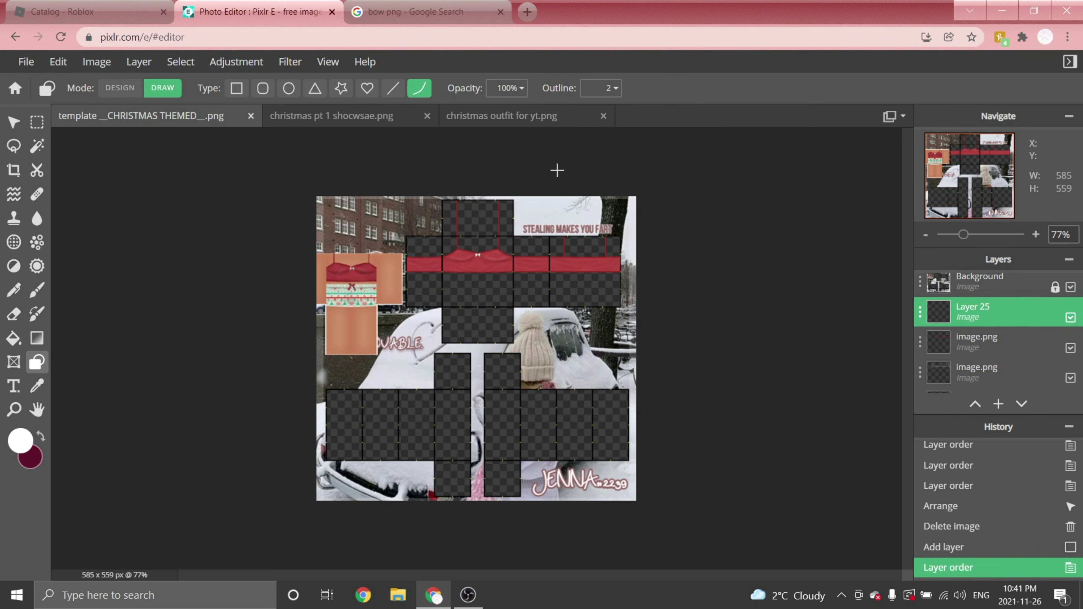
{"action": "scroll", "coordinate": [508, 182], "scroll_direction": "up", "scroll_amount": 5}
{"action": "scroll", "coordinate": [495, 292], "scroll_direction": "up", "scroll_amount": 4}
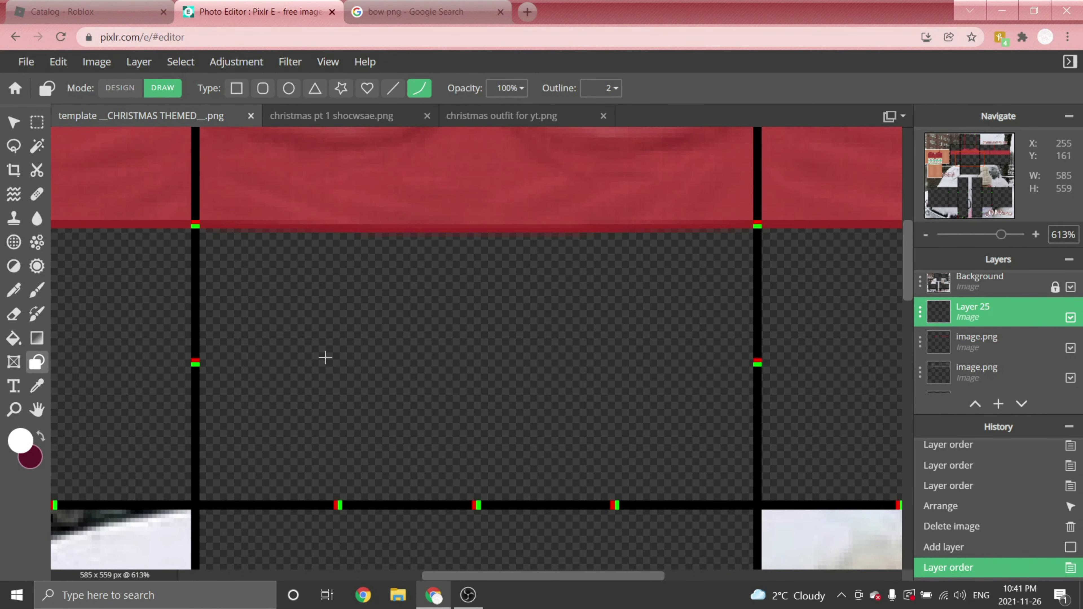
{"action": "scroll", "coordinate": [357, 248], "scroll_direction": "down", "scroll_amount": 3}
{"action": "scroll", "coordinate": [358, 318], "scroll_direction": "up", "scroll_amount": 3}
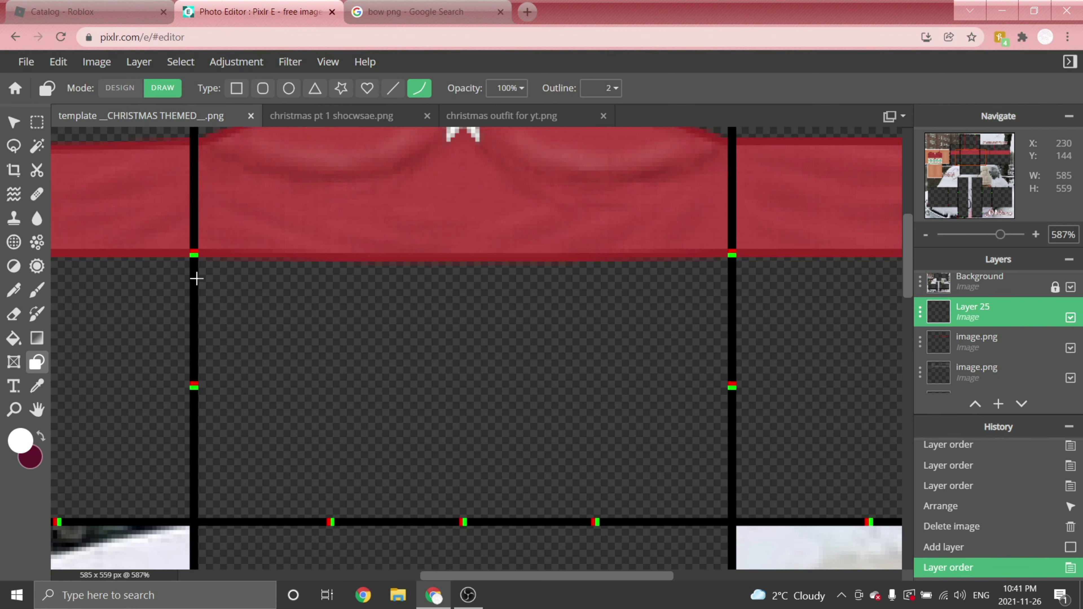
{"action": "mouse_move", "coordinate": [196, 282]}
{"action": "left_mouse_down"}
{"action": "mouse_move", "coordinate": [587, 300]}
{"action": "mouse_move", "coordinate": [730, 279]}
{"action": "left_mouse_up"}
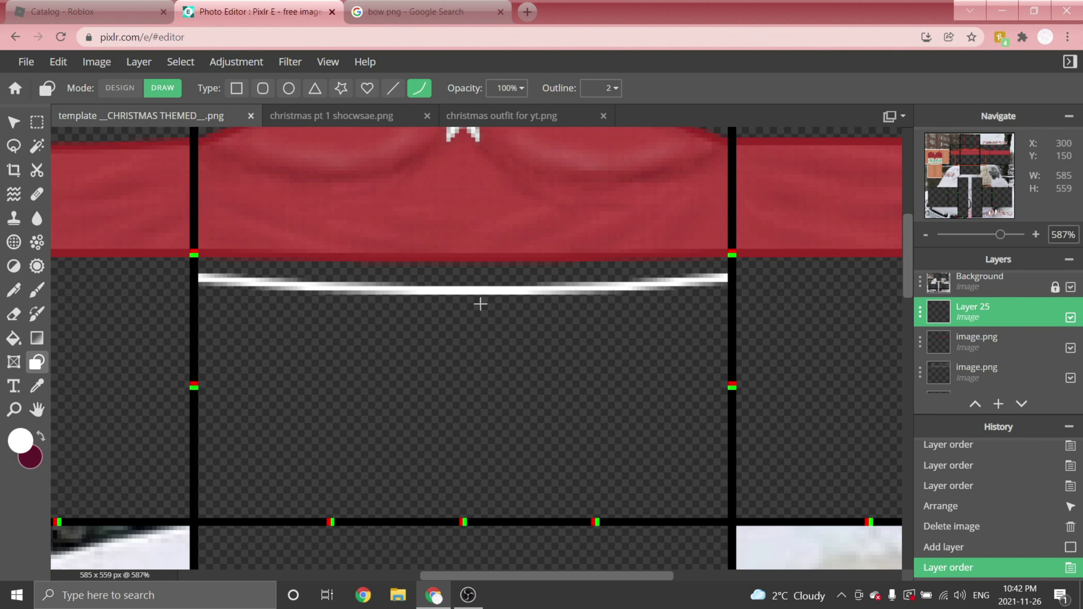
{"action": "left_click", "coordinate": [473, 290]}
{"action": "scroll", "coordinate": [473, 290], "scroll_direction": "down", "scroll_amount": 3}
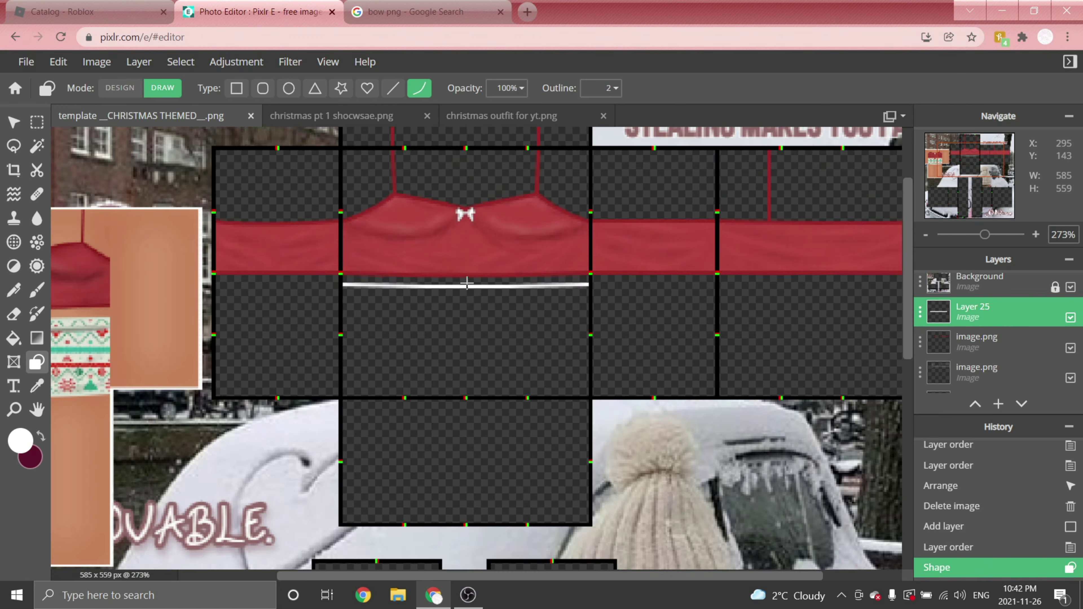
- Continue the white line straight across the torso's side and back panels, level with the ends of the front curve
{"action": "scroll", "coordinate": [341, 274], "scroll_direction": "up", "scroll_amount": 2}
{"action": "scroll", "coordinate": [496, 271], "scroll_direction": "down", "scroll_amount": 2}
{"action": "scroll", "coordinate": [227, 269], "scroll_direction": "down", "scroll_amount": 1}
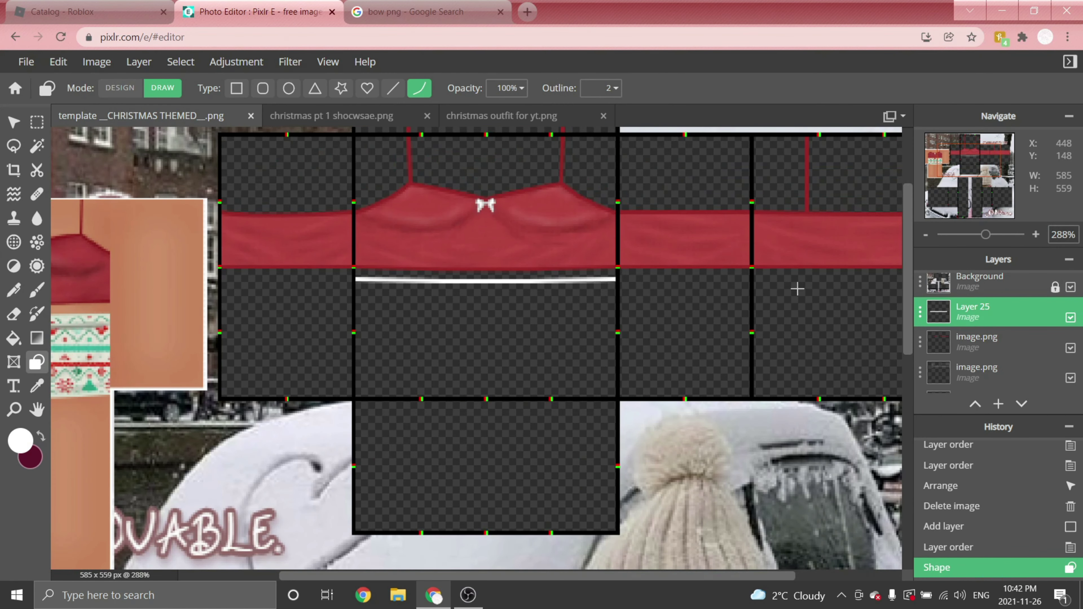
{"action": "scroll", "coordinate": [213, 281], "scroll_direction": "up", "scroll_amount": 3}
{"action": "left_click_drag", "start_coordinate": [594, 307], "coordinate": [103, 336]}
{"action": "left_click", "coordinate": [108, 303]}
{"action": "scroll", "coordinate": [113, 273], "scroll_direction": "down", "scroll_amount": 3}
{"action": "scroll", "coordinate": [748, 266], "scroll_direction": "up", "scroll_amount": 1}
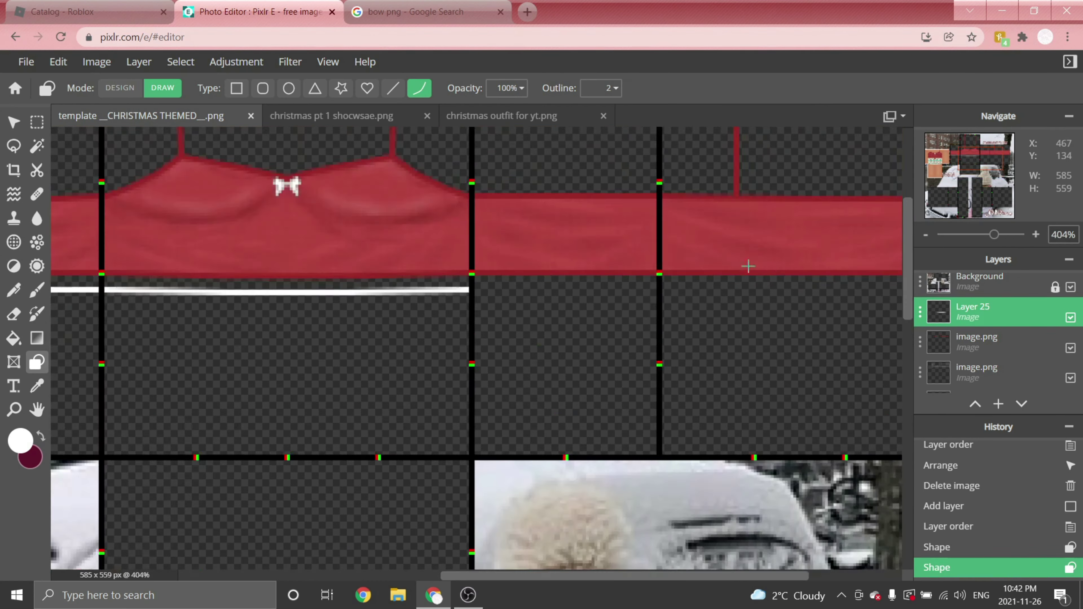
{"action": "scroll", "coordinate": [748, 266], "scroll_direction": "up", "scroll_amount": 3}
{"action": "left_click_drag", "start_coordinate": [188, 323], "coordinate": [863, 324]}
{"action": "left_click", "coordinate": [836, 295]}
{"action": "scroll", "coordinate": [809, 266], "scroll_direction": "down", "scroll_amount": 3}
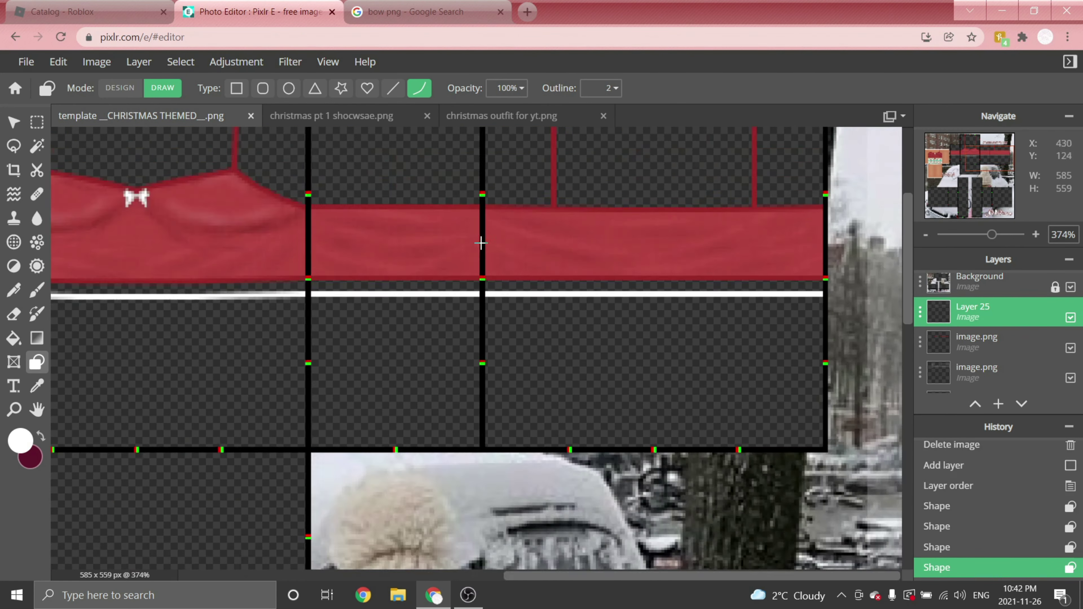
- Nudge the white torso line into place under the bodice hem at X 162, Y 144
{"action": "left_click", "coordinate": [14, 123]}
{"action": "scroll", "coordinate": [472, 233], "scroll_direction": "up", "scroll_amount": 3}
{"action": "left_click_drag", "start_coordinate": [474, 261], "coordinate": [474, 268]}
{"action": "scroll", "coordinate": [474, 268], "scroll_direction": "down", "scroll_amount": 5}
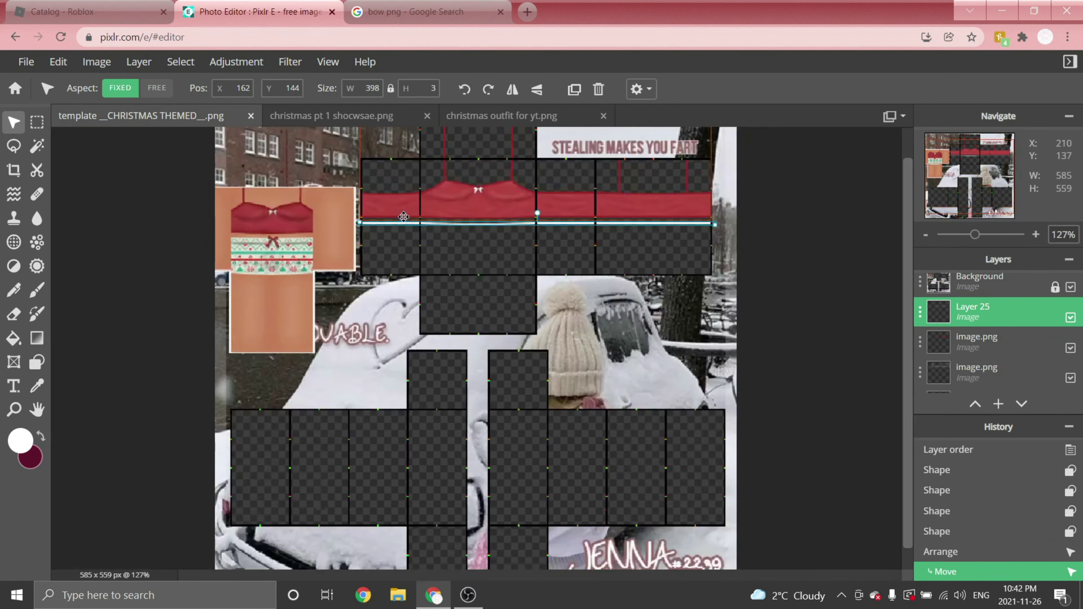
- Draw a straight white 2 px line, sloping slightly down toward the centre, near the top of the left sleeve's innermost panel
{"action": "left_click", "coordinate": [37, 363]}
{"action": "key", "text": "ctrl+z"}
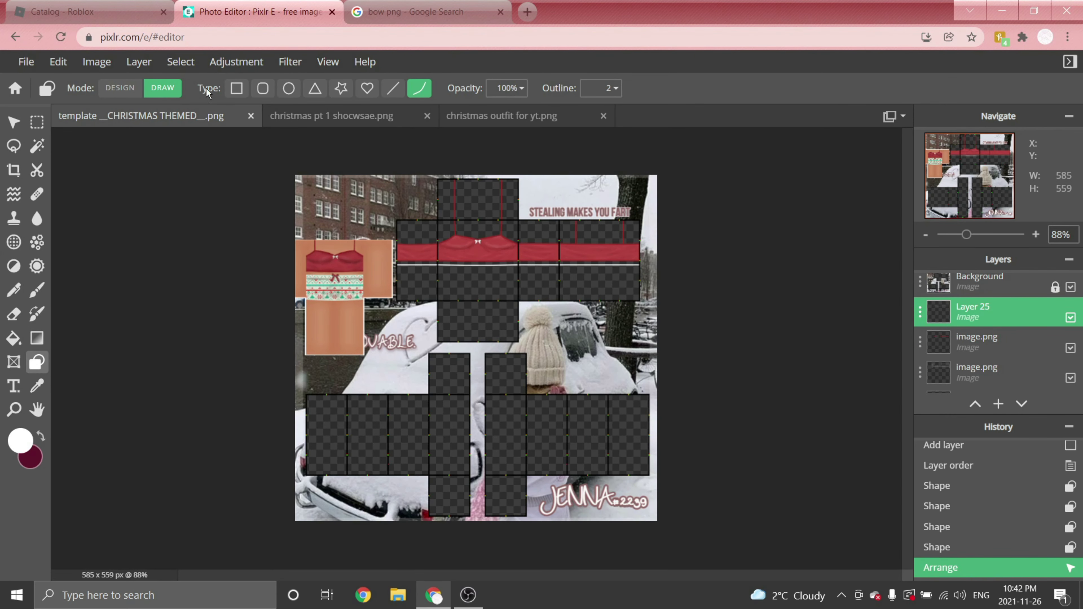
{"action": "scroll", "coordinate": [435, 472], "scroll_direction": "up", "scroll_amount": 5}
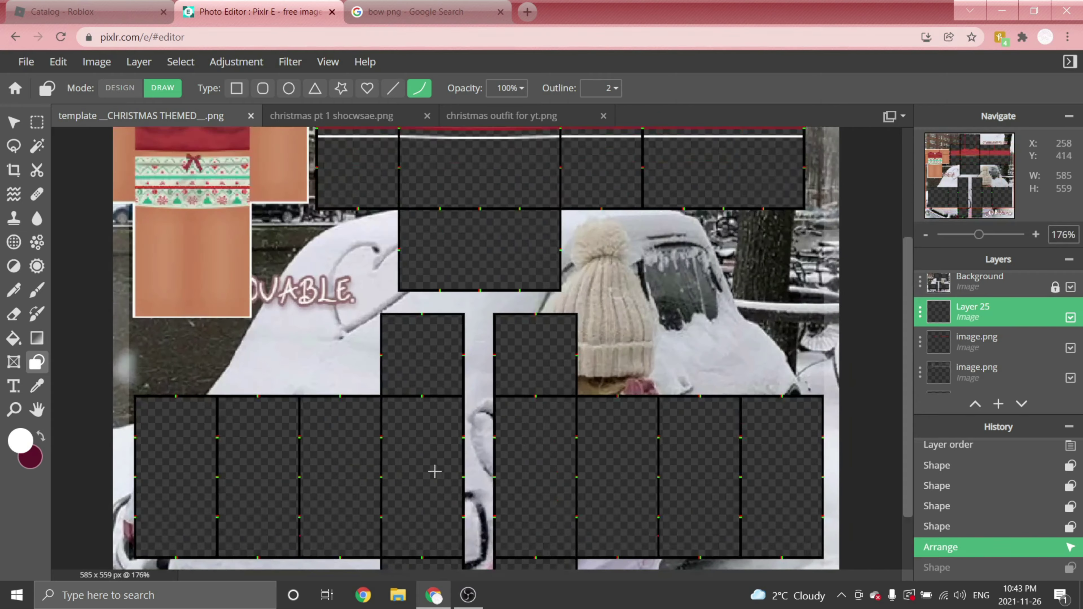
{"action": "scroll", "coordinate": [404, 516], "scroll_direction": "up", "scroll_amount": 5}
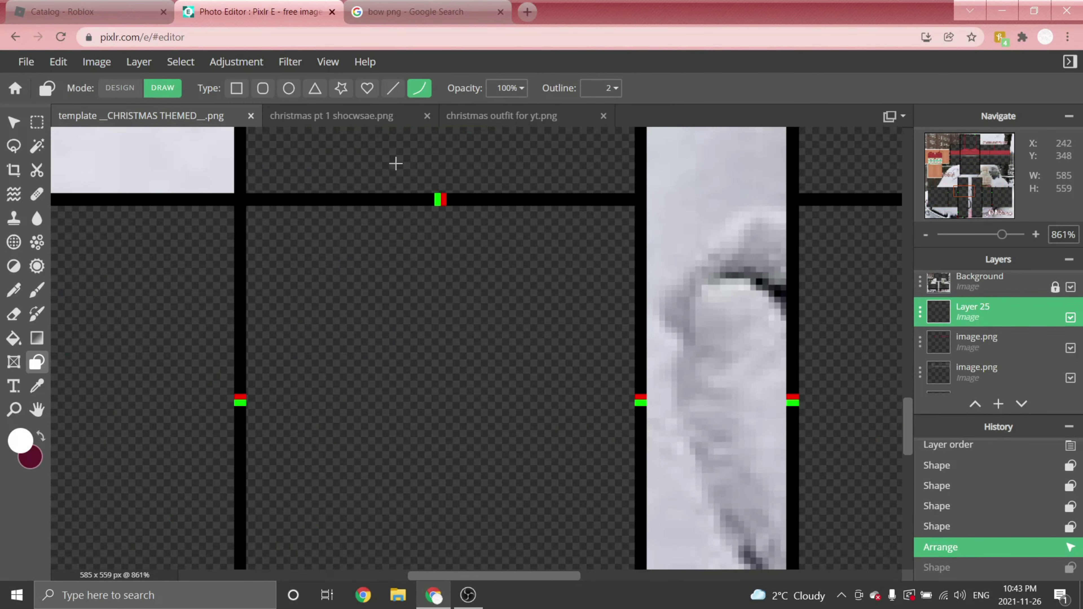
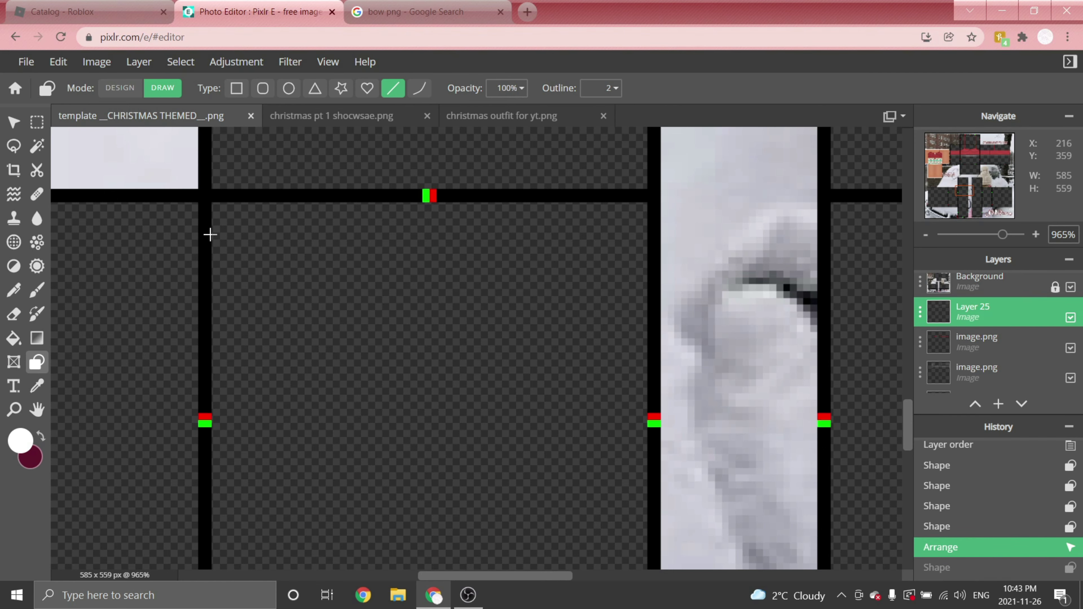
{"action": "mouse_move", "coordinate": [210, 234]}
{"action": "left_mouse_down"}
{"action": "mouse_move", "coordinate": [644, 235]}
{"action": "mouse_move", "coordinate": [655, 246]}
{"action": "left_mouse_up"}
{"action": "scroll", "coordinate": [201, 246], "scroll_direction": "down", "scroll_amount": 5}
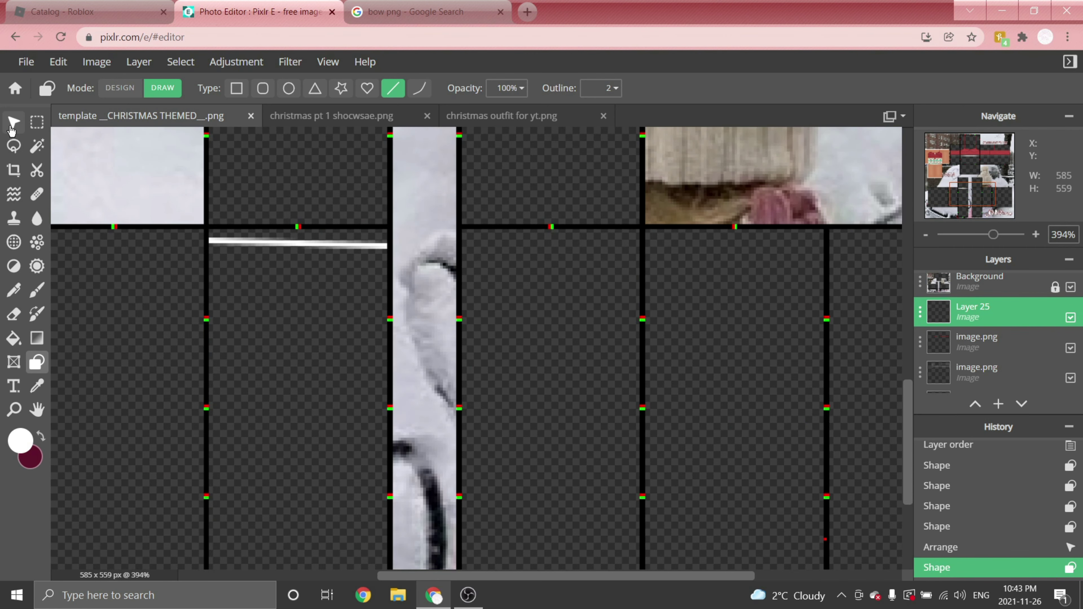
- Copy the sloped sleeve line using a rectangular selection around it, and paste it as a new layer
{"action": "left_click", "coordinate": [11, 128]}
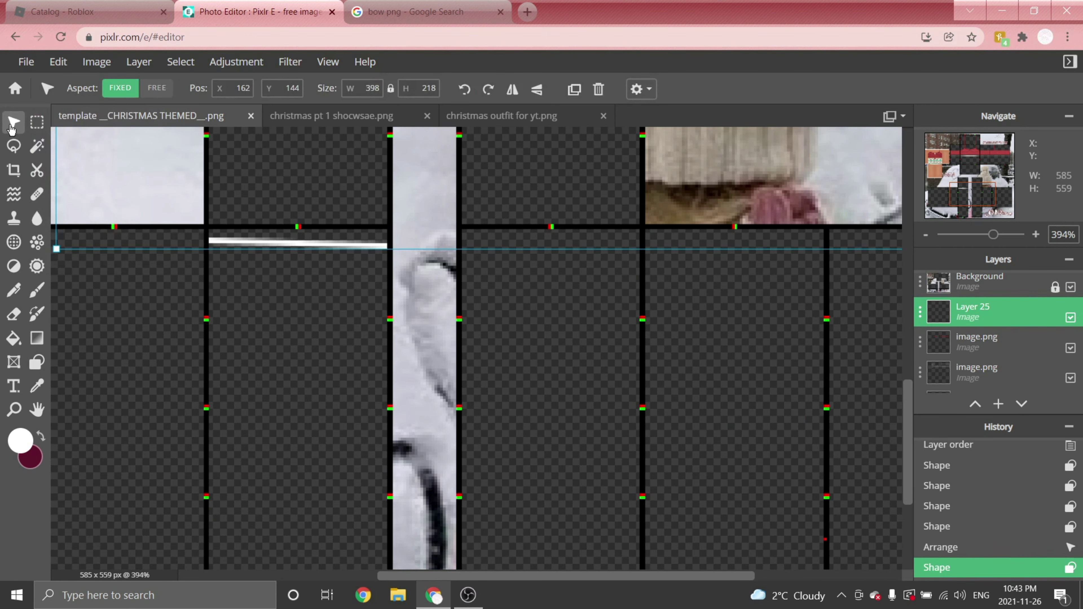
{"action": "left_click", "coordinate": [37, 122]}
{"action": "scroll", "coordinate": [317, 219], "scroll_direction": "up", "scroll_amount": 3}
{"action": "left_click_drag", "start_coordinate": [145, 240], "coordinate": [427, 385]}
{"action": "key", "text": "ctrl+c"}
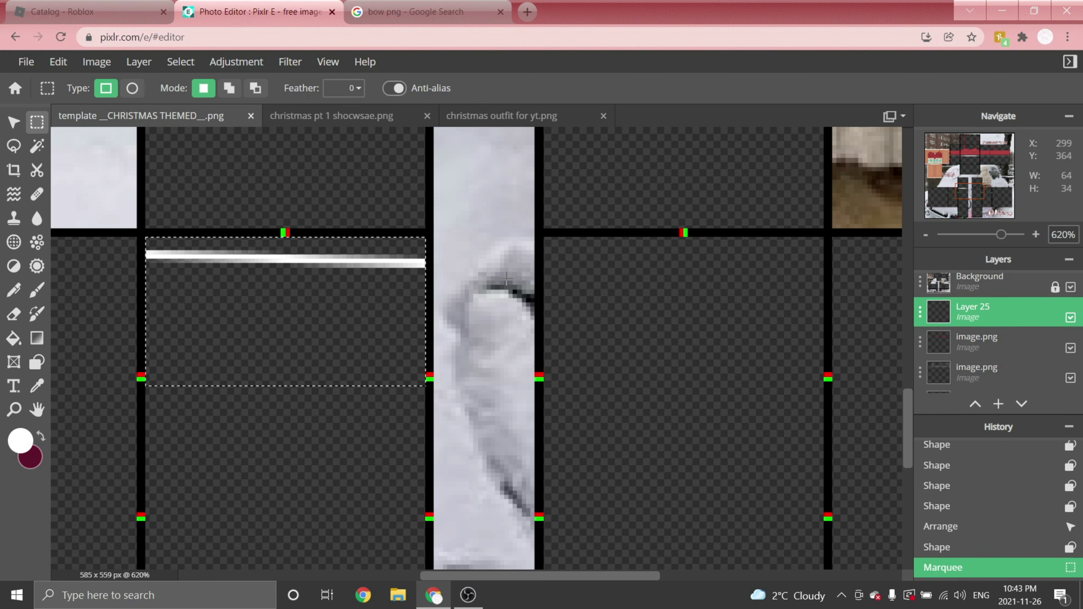
{"action": "key", "text": "ctrl+d"}
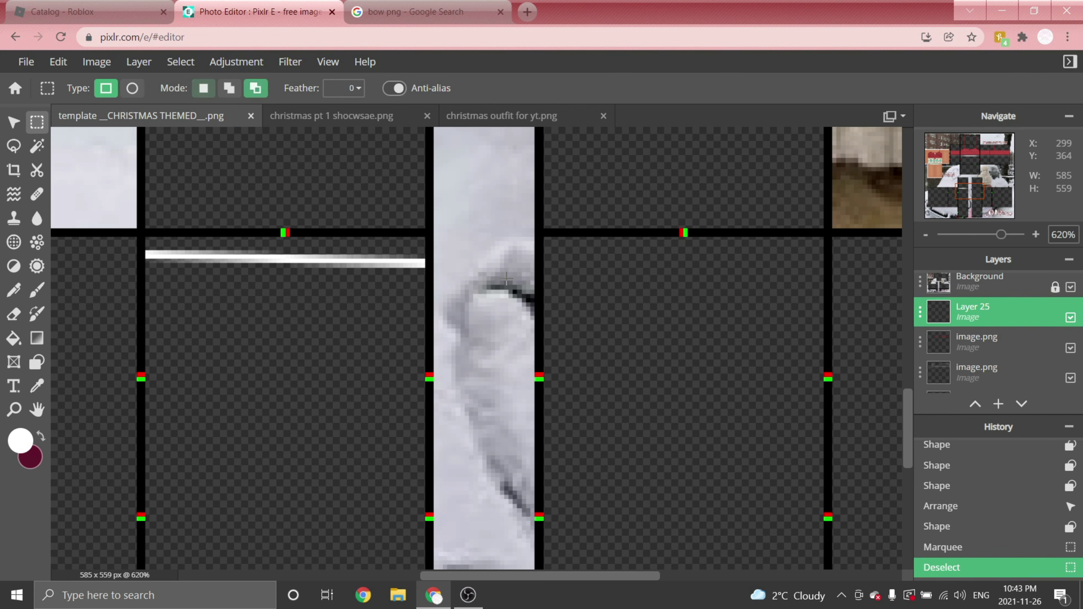
{"action": "key", "text": "ctrl+d"}
{"action": "key", "text": "ctrl+v"}
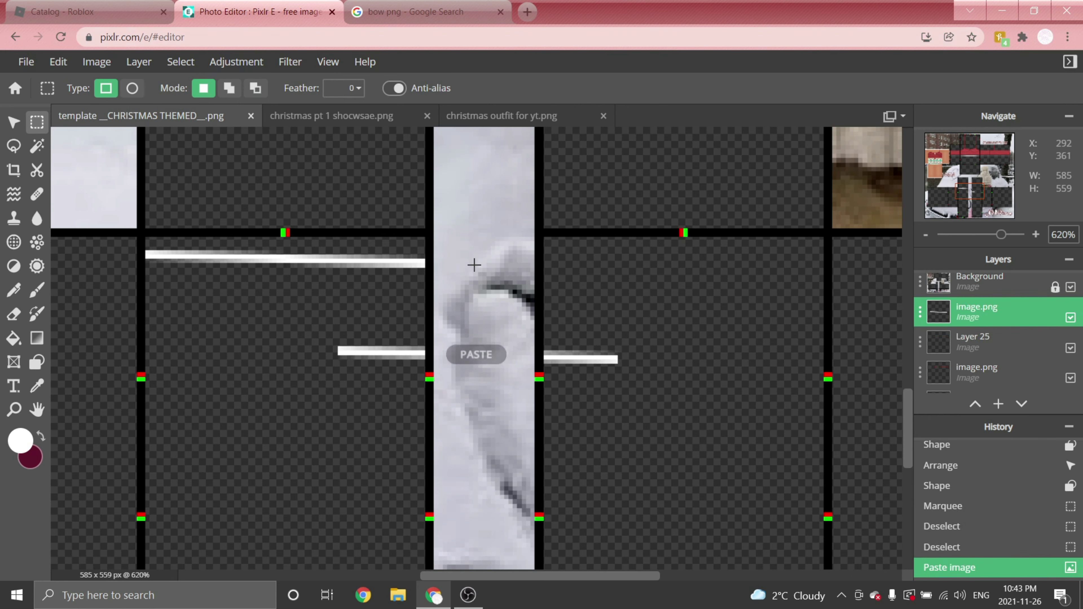
- Mirror the pasted line horizontally onto the right sleeve's innermost panel at X 308, Y 355 and merge it into the layer below
{"action": "left_click", "coordinate": [12, 122]}
{"action": "left_click", "coordinate": [512, 89]}
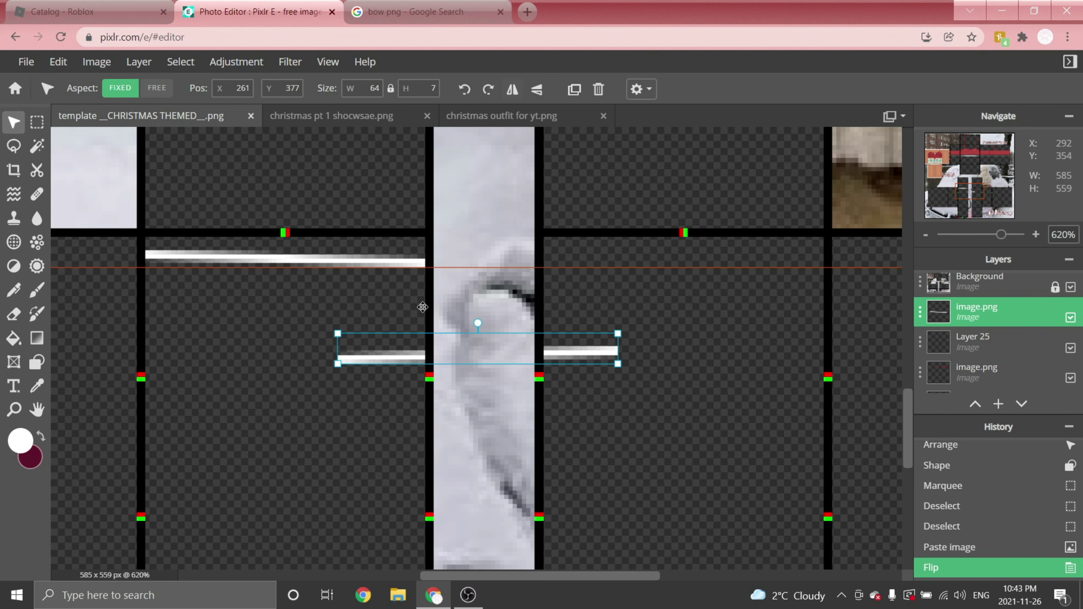
{"action": "left_click_drag", "start_coordinate": [363, 355], "coordinate": [571, 243]}
{"action": "scroll", "coordinate": [573, 251], "scroll_direction": "up", "scroll_amount": 1}
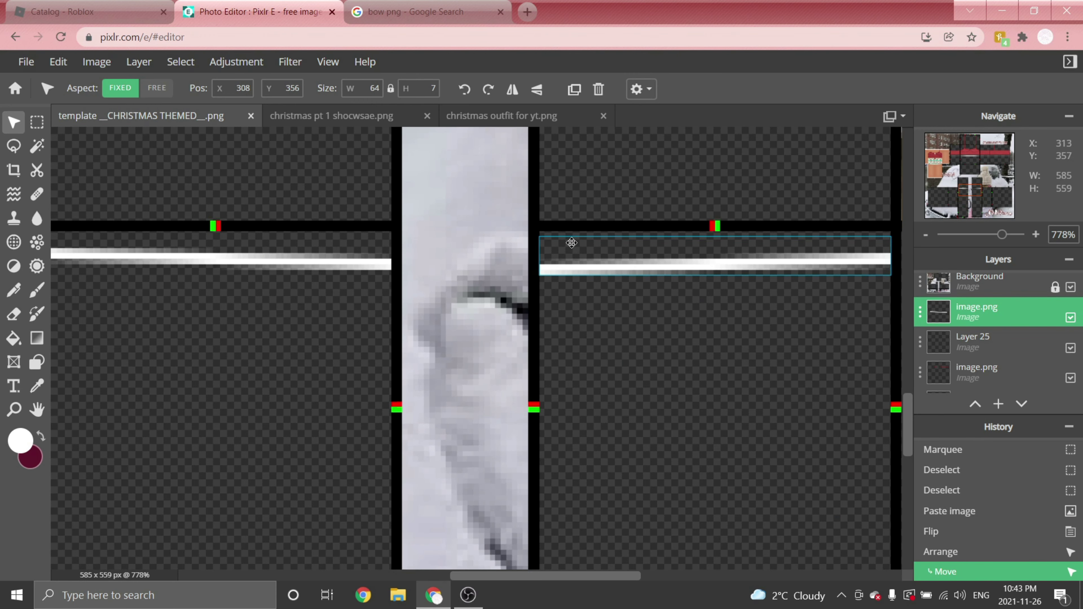
{"action": "scroll", "coordinate": [431, 234], "scroll_direction": "down", "scroll_amount": 5}
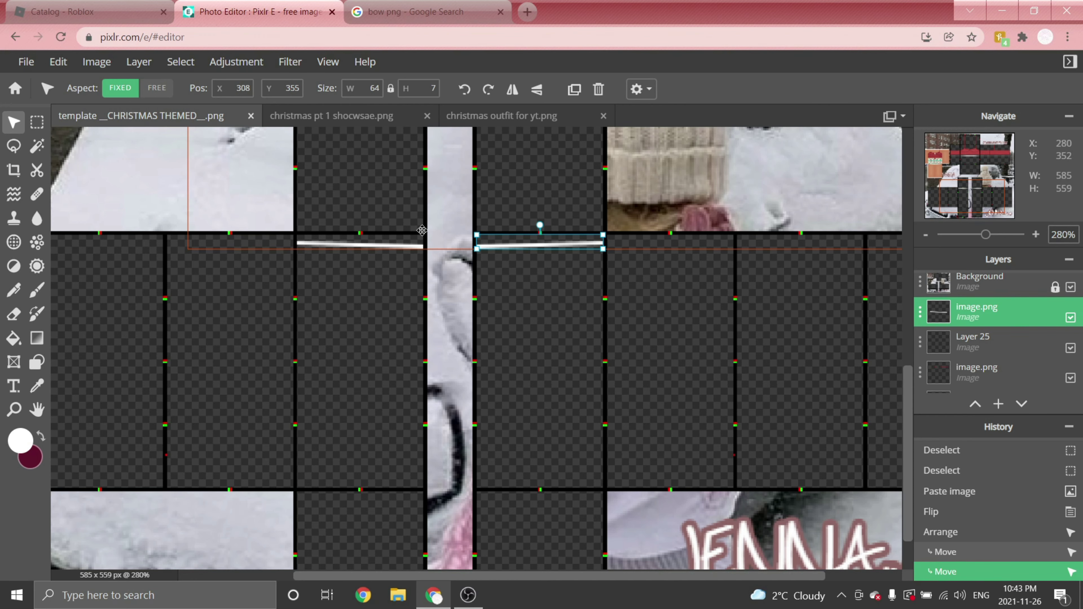
{"action": "key", "text": "ctrl+e"}
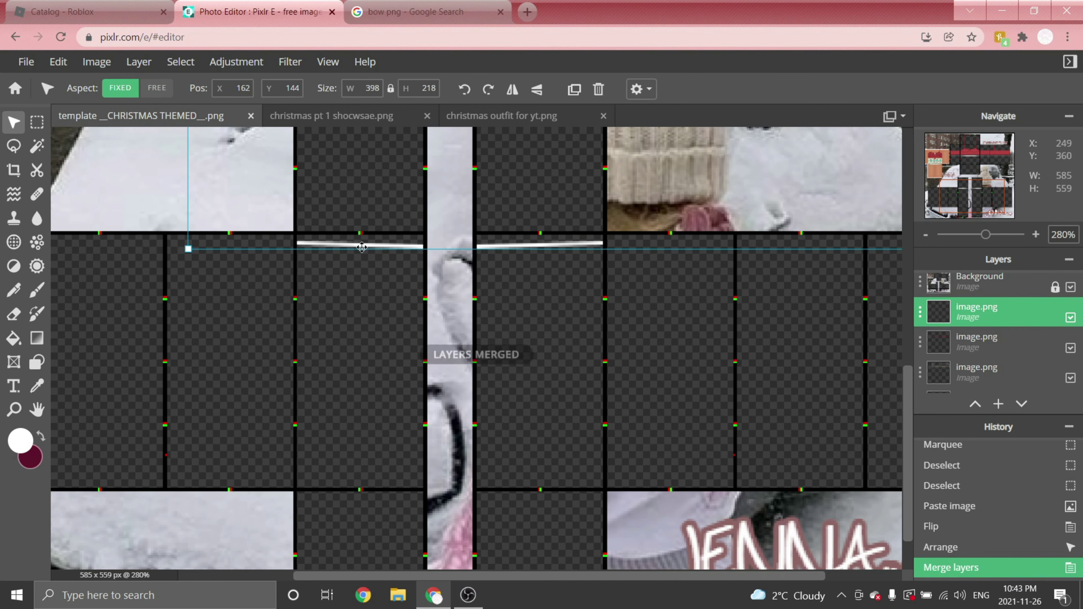
- Draw straight white 2 px lines across the remaining three left sleeve panels, level with the outer end of the sloped line
{"action": "scroll", "coordinate": [164, 166], "scroll_direction": "up", "scroll_amount": 2}
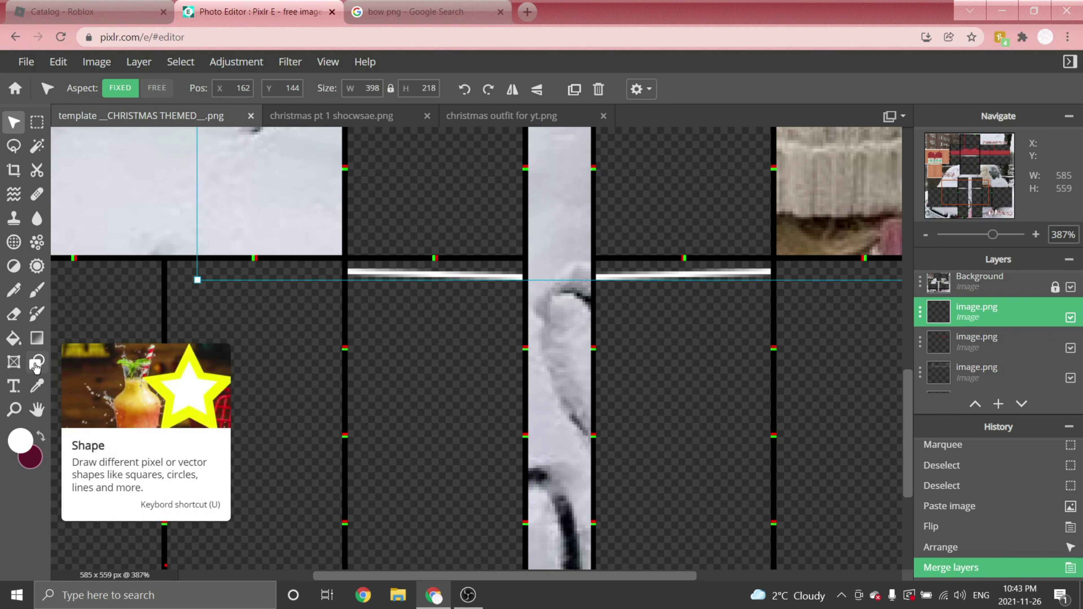
{"action": "left_click", "coordinate": [37, 365]}
{"action": "scroll", "coordinate": [126, 247], "scroll_direction": "up", "scroll_amount": 4}
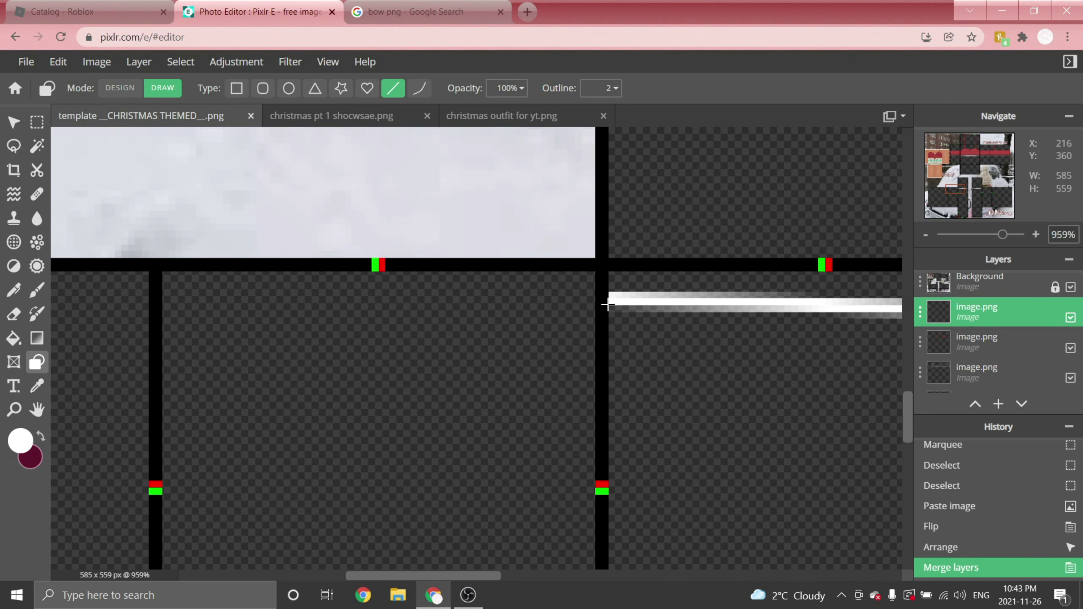
{"action": "left_click_drag", "start_coordinate": [601, 299], "coordinate": [153, 306]}
{"action": "scroll", "coordinate": [450, 302], "scroll_direction": "down", "scroll_amount": 4}
{"action": "scroll", "coordinate": [162, 301], "scroll_direction": "up", "scroll_amount": 4}
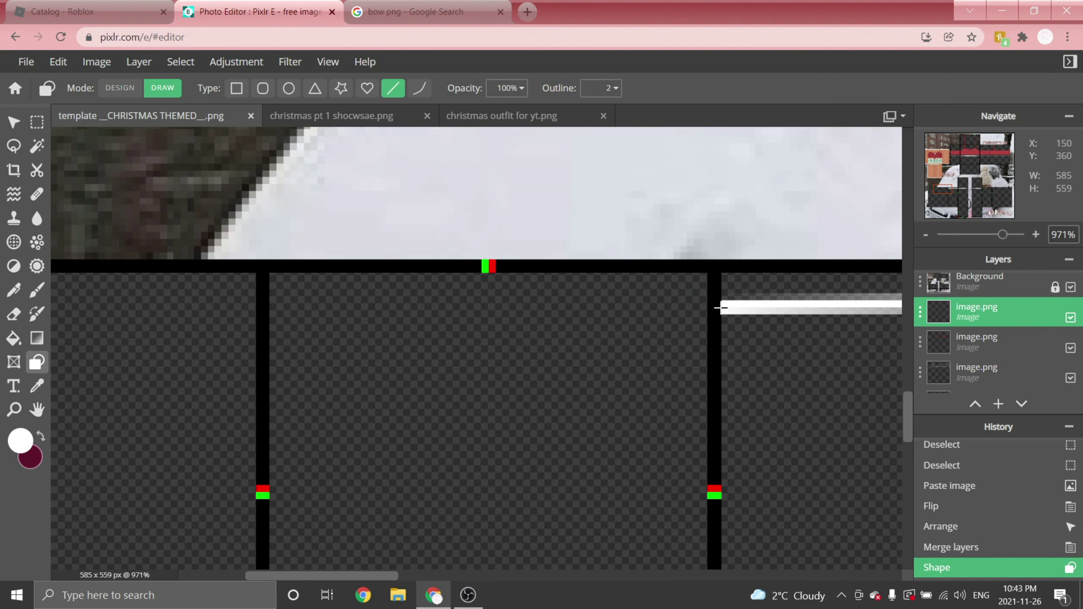
{"action": "left_click_drag", "start_coordinate": [722, 307], "coordinate": [251, 310]}
{"action": "scroll", "coordinate": [426, 273], "scroll_direction": "down", "scroll_amount": 4}
{"action": "scroll", "coordinate": [308, 271], "scroll_direction": "up", "scroll_amount": 2}
{"action": "scroll", "coordinate": [308, 272], "scroll_direction": "up", "scroll_amount": 1}
{"action": "left_click_drag", "start_coordinate": [393, 289], "coordinate": [117, 291]}
{"action": "scroll", "coordinate": [117, 294], "scroll_direction": "down", "scroll_amount": 4}
- Draw matching straight white 2 px lines across the remaining three right sleeve panels
{"action": "scroll", "coordinate": [669, 480], "scroll_direction": "up", "scroll_amount": 5}
{"action": "left_click_drag", "start_coordinate": [253, 406], "coordinate": [717, 406]}
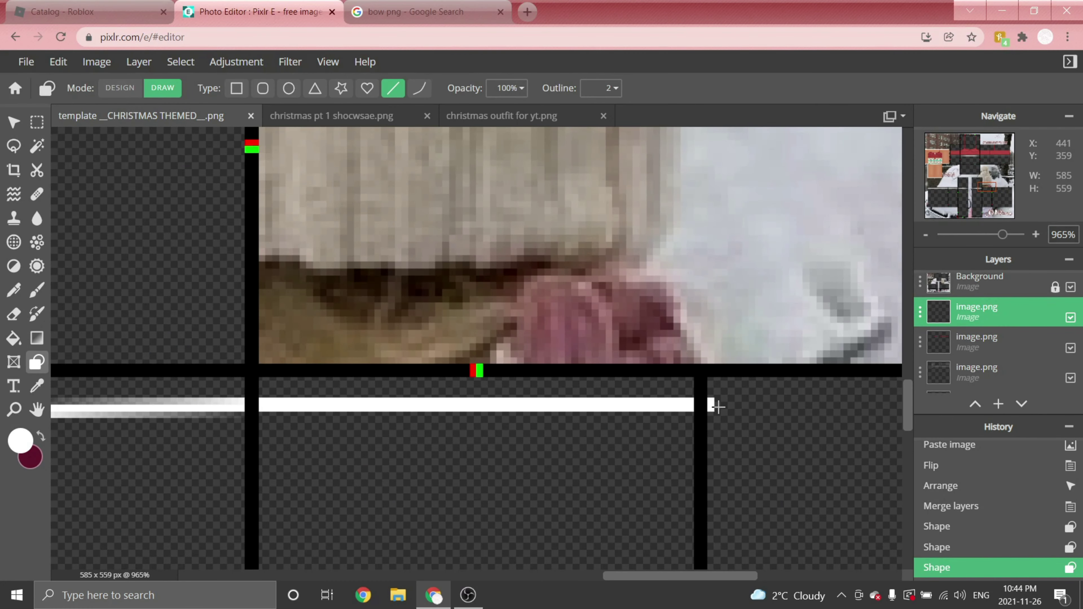
{"action": "scroll", "coordinate": [717, 406], "scroll_direction": "down", "scroll_amount": 4}
{"action": "scroll", "coordinate": [883, 395], "scroll_direction": "up", "scroll_amount": 4}
{"action": "scroll", "coordinate": [885, 390], "scroll_direction": "right", "scroll_amount": 1}
{"action": "left_click_drag", "start_coordinate": [156, 389], "coordinate": [867, 389]}
{"action": "scroll", "coordinate": [849, 378], "scroll_direction": "down", "scroll_amount": 8}
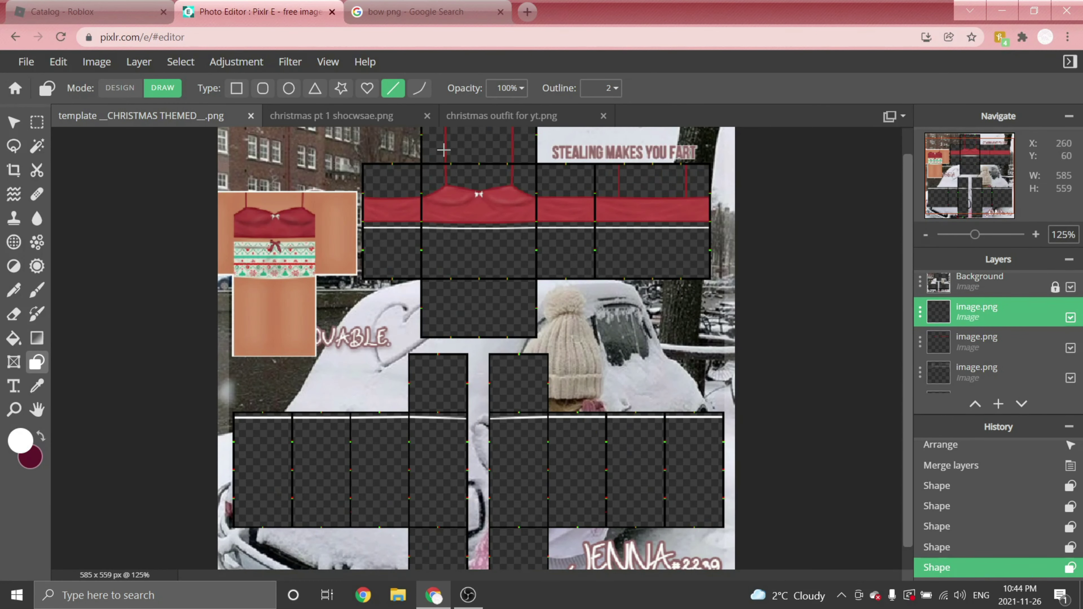
- Switch to the bow image search page, load the saved boards on Pinterest there and open the "christmas textures" board
{"action": "left_click", "coordinate": [403, 8]}
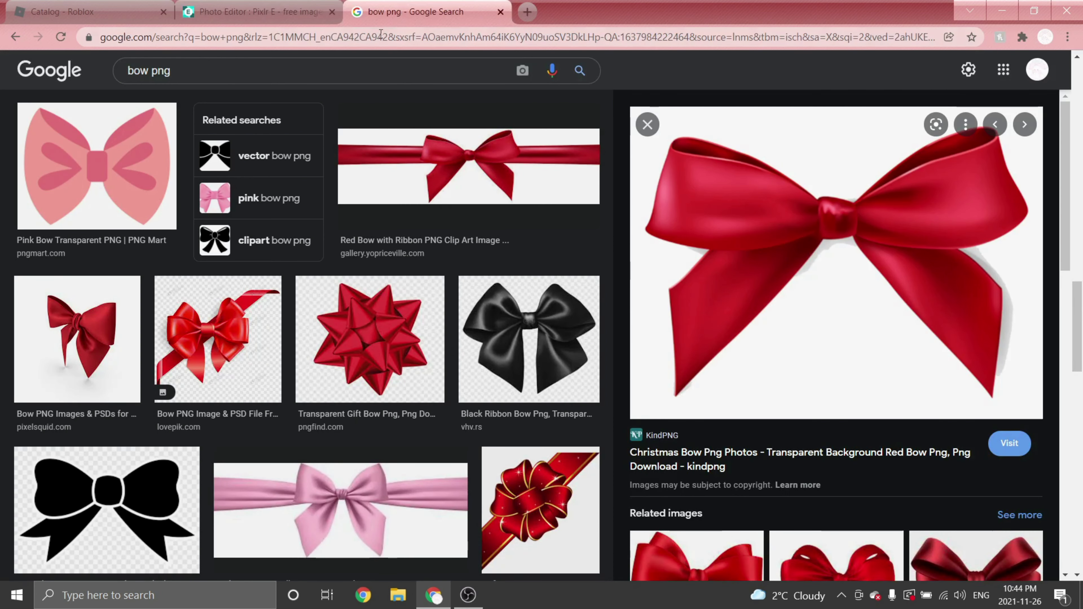
{"action": "left_click", "coordinate": [397, 37]}
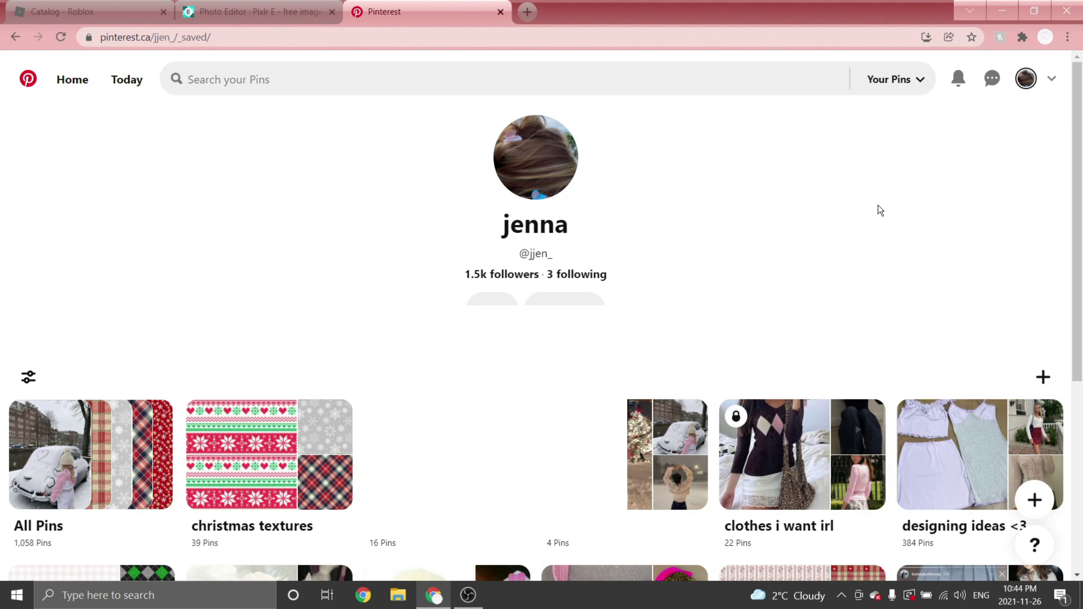
{"action": "scroll", "coordinate": [877, 205], "scroll_direction": "down", "scroll_amount": 2}
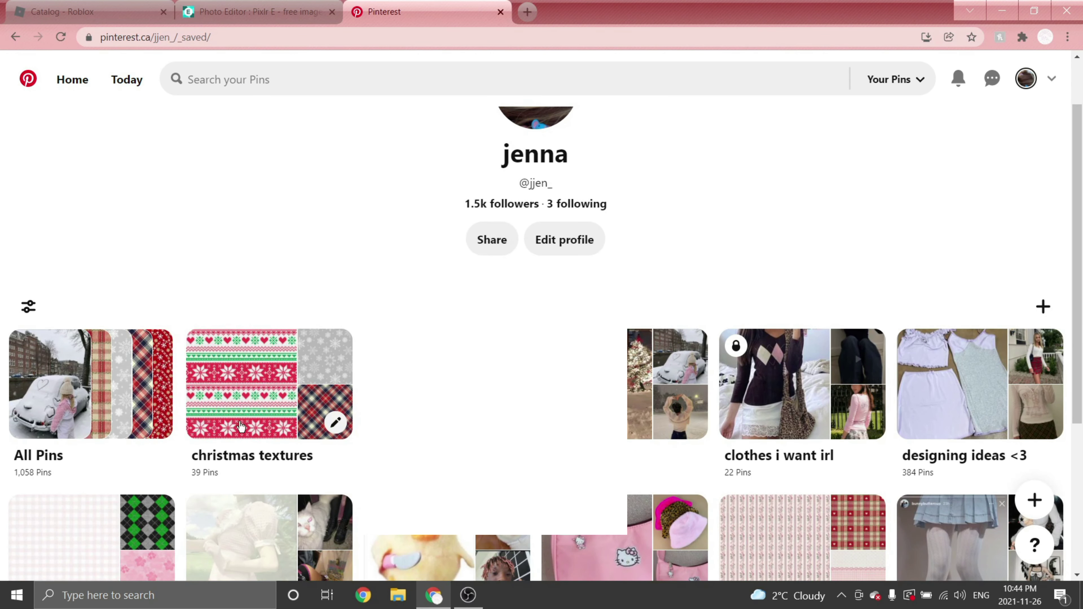
{"action": "left_click", "coordinate": [257, 419]}
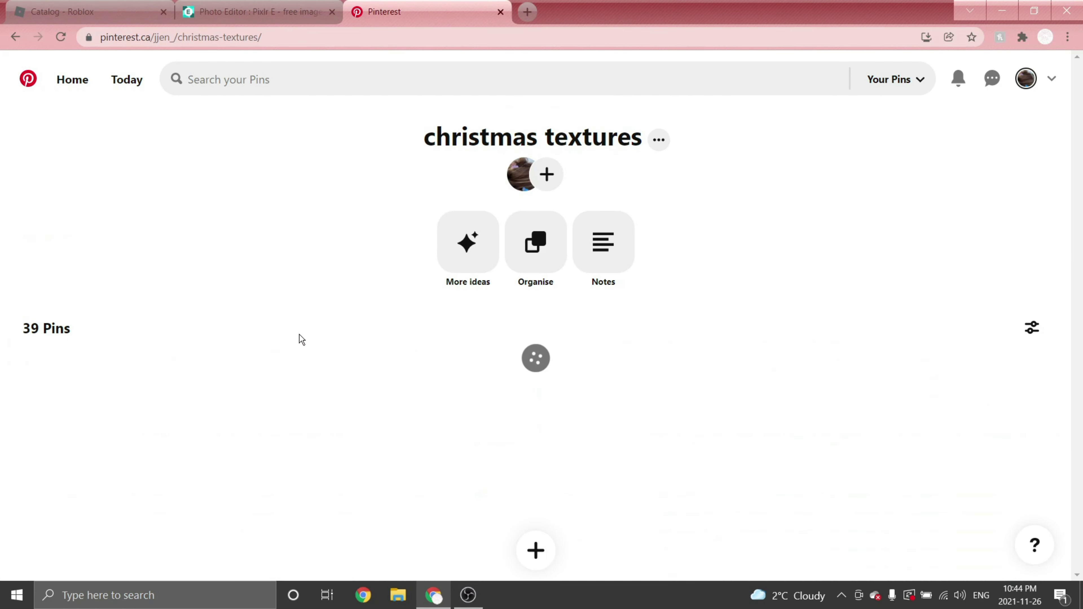
- Find the white Christmas doodle pattern with trees, stockings and candy canes on the board and copy its image
{"action": "scroll", "coordinate": [347, 263], "scroll_direction": "down", "scroll_amount": 8}
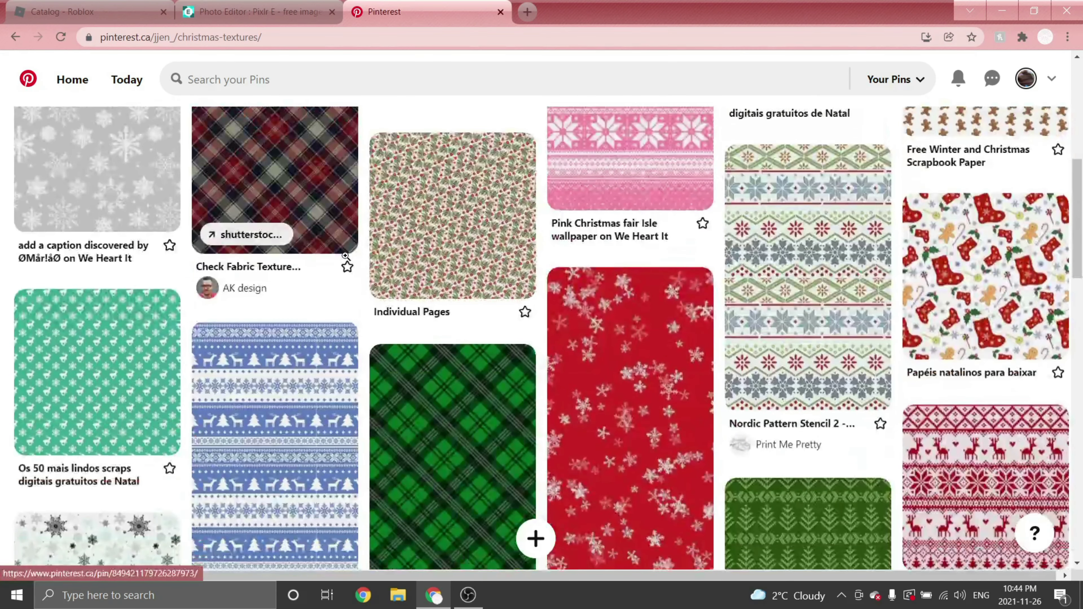
{"action": "scroll", "coordinate": [353, 261], "scroll_direction": "down", "scroll_amount": 3}
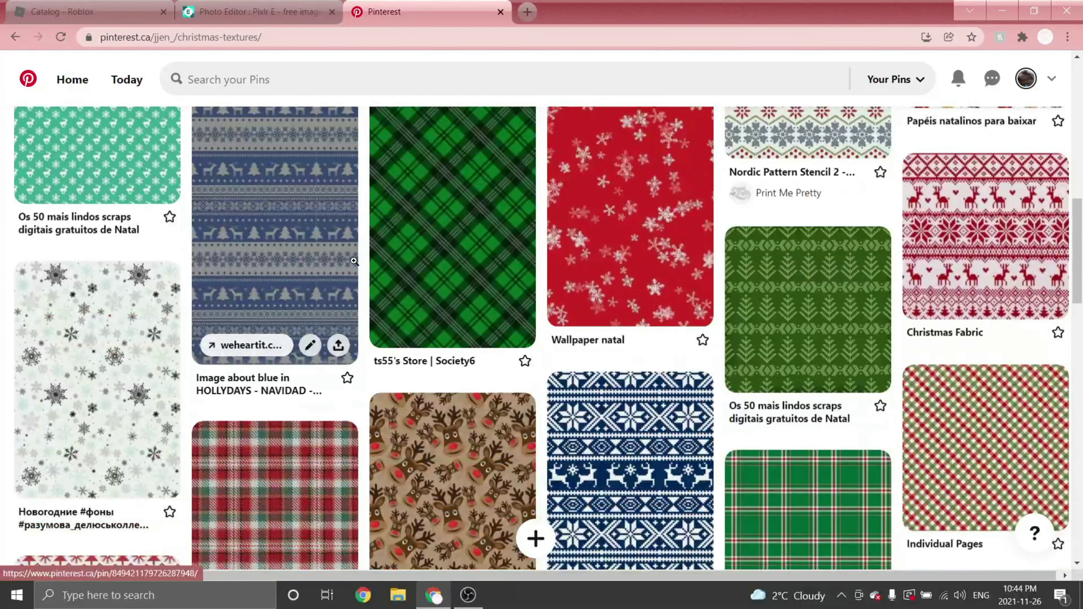
{"action": "scroll", "coordinate": [481, 250], "scroll_direction": "up", "scroll_amount": 12}
{"action": "scroll", "coordinate": [481, 250], "scroll_direction": "down", "scroll_amount": 7}
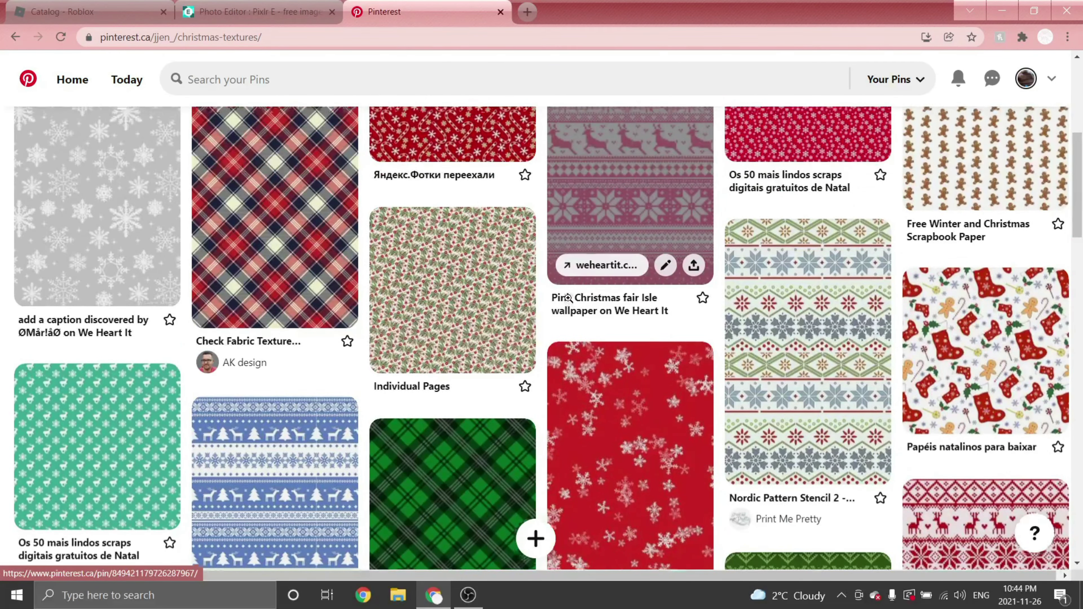
{"action": "left_click", "coordinate": [405, 294]}
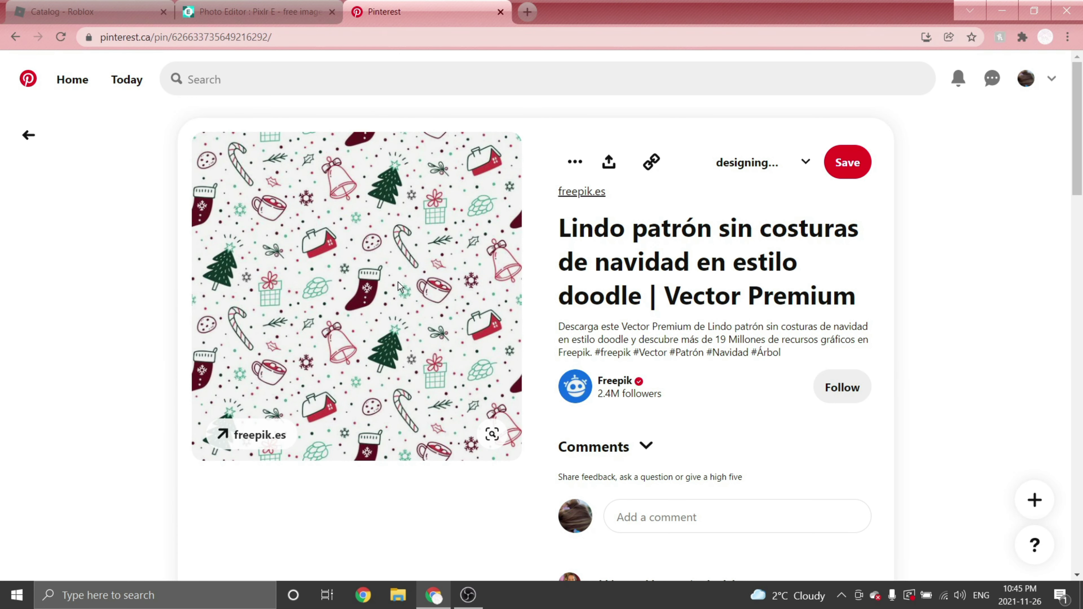
{"action": "right_click", "coordinate": [339, 313]}
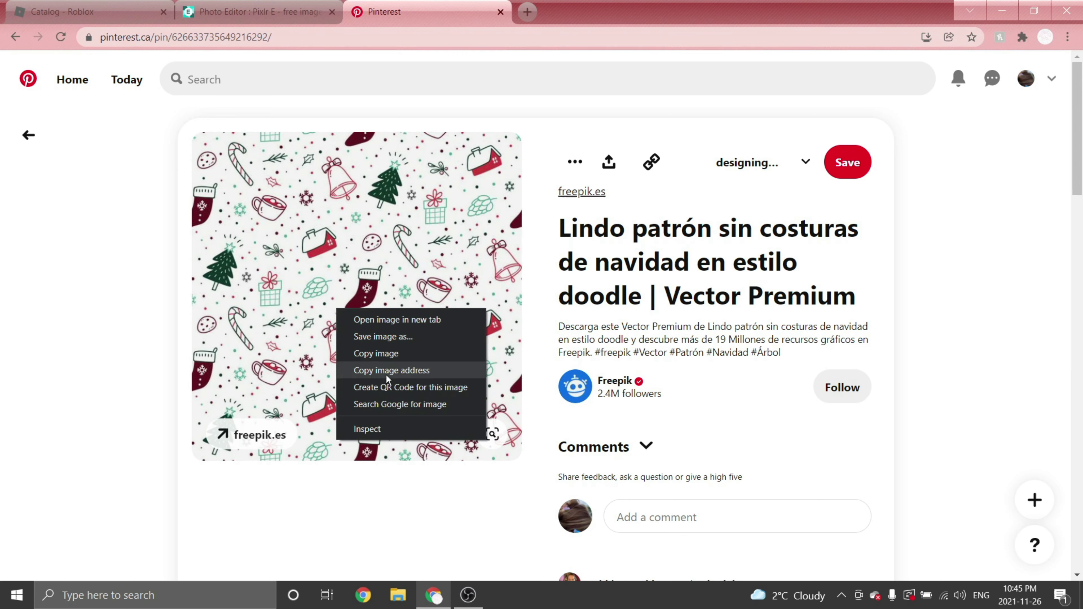
{"action": "left_click", "coordinate": [397, 356]}
- Paste the pattern into the clothing template in Pixlr E and move its layer directly above the Background layer
{"action": "left_click", "coordinate": [230, 10]}
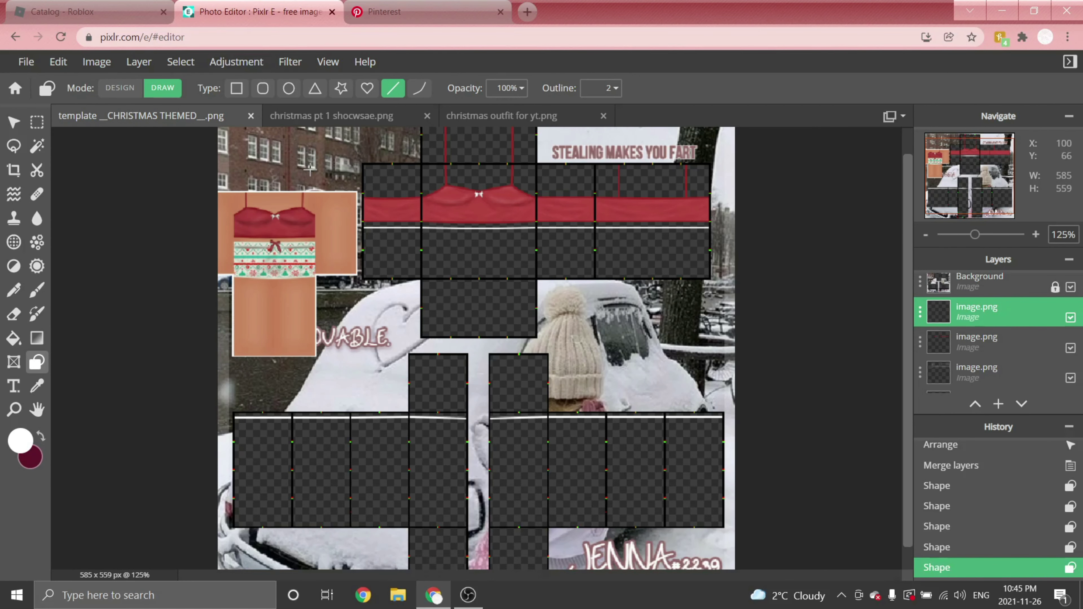
{"action": "scroll", "coordinate": [310, 170], "scroll_direction": "down", "scroll_amount": 2}
{"action": "key", "text": "ctrl+v"}
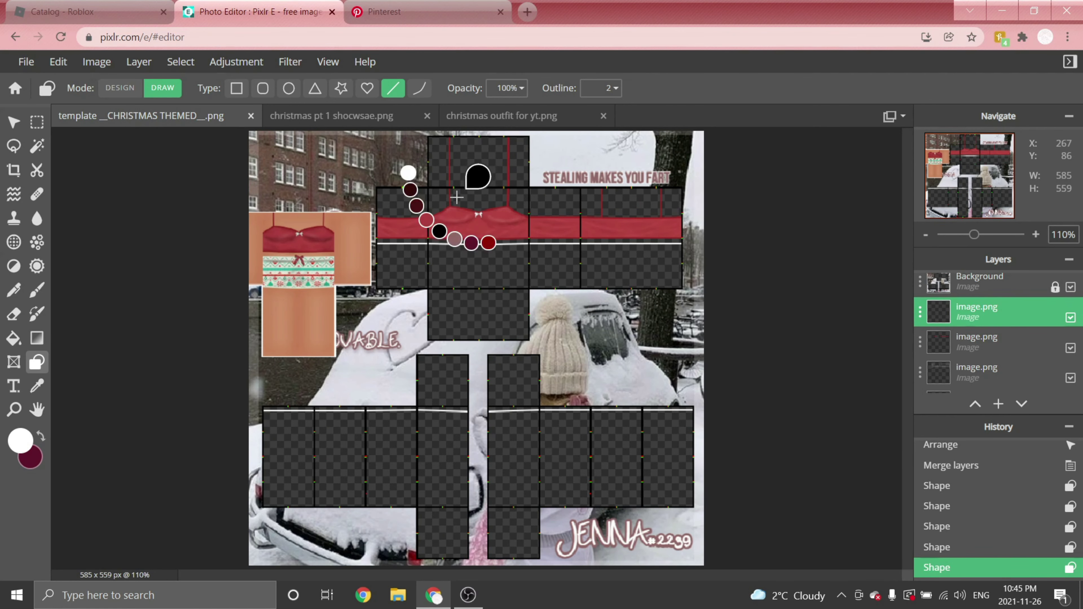
{"action": "scroll", "coordinate": [497, 341], "scroll_direction": "down", "scroll_amount": 2}
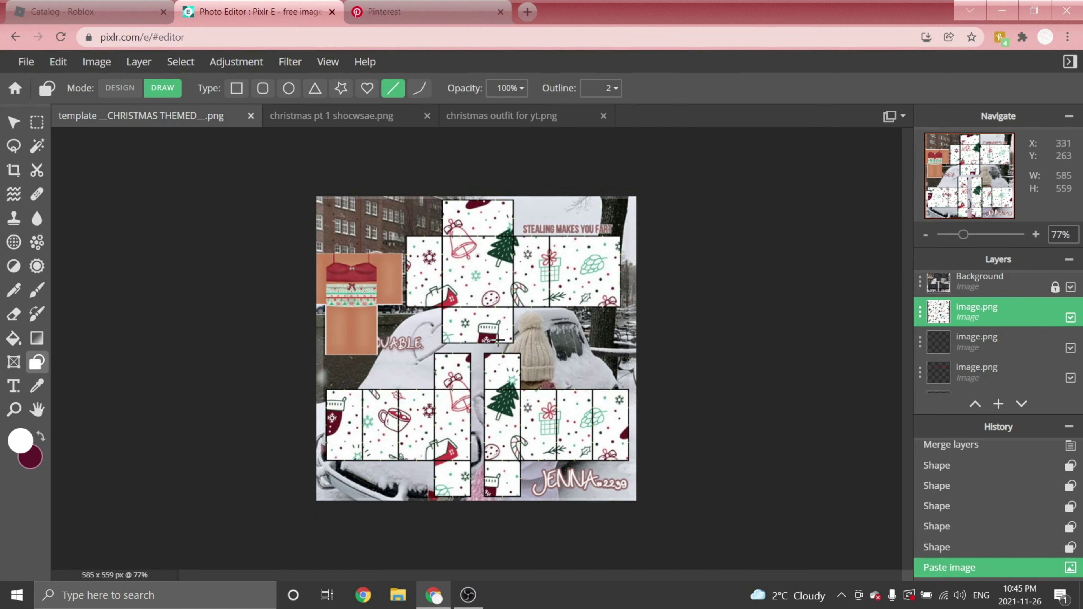
{"action": "key", "text": "v"}
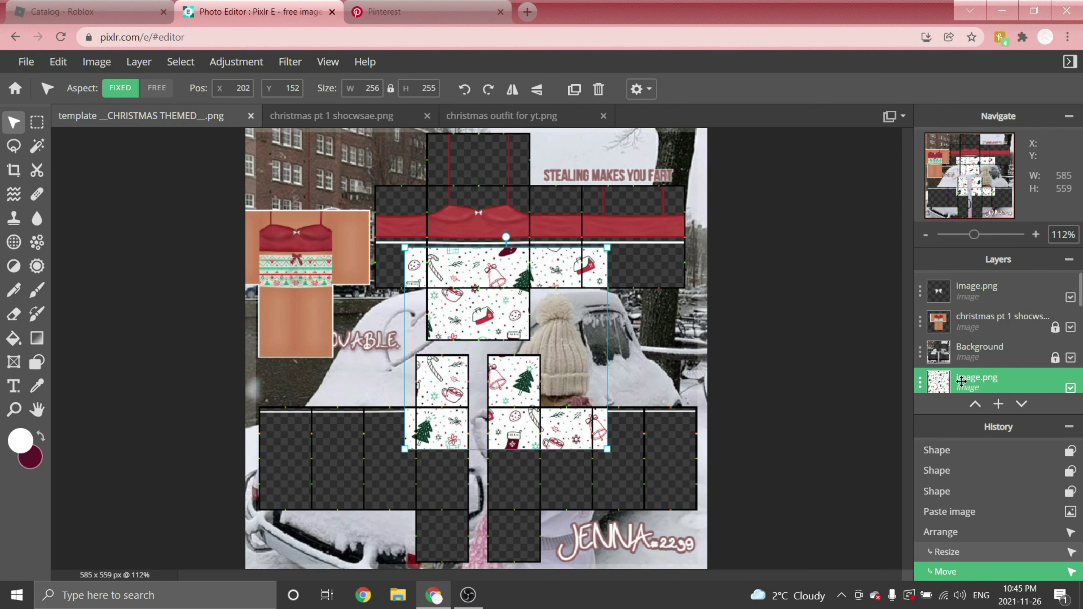
{"action": "left_click_drag", "start_coordinate": [961, 379], "coordinate": [959, 349]}
- Shrink the pattern to 77 × 76 px and place it at X 231, Y 146 under the front torso's white line
{"action": "scroll", "coordinate": [709, 262], "scroll_direction": "up", "scroll_amount": 3}
{"action": "left_click_drag", "start_coordinate": [689, 214], "coordinate": [608, 212]}
{"action": "scroll", "coordinate": [629, 234], "scroll_direction": "up", "scroll_amount": 3}
{"action": "scroll", "coordinate": [629, 234], "scroll_direction": "up", "scroll_amount": 1}
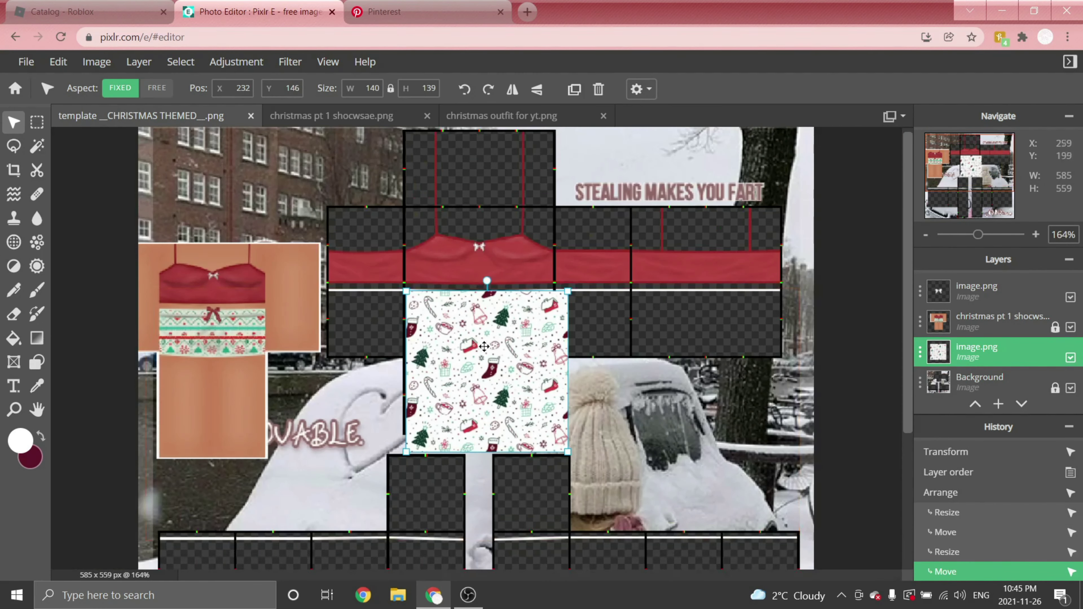
{"action": "scroll", "coordinate": [535, 315], "scroll_direction": "up", "scroll_amount": 7}
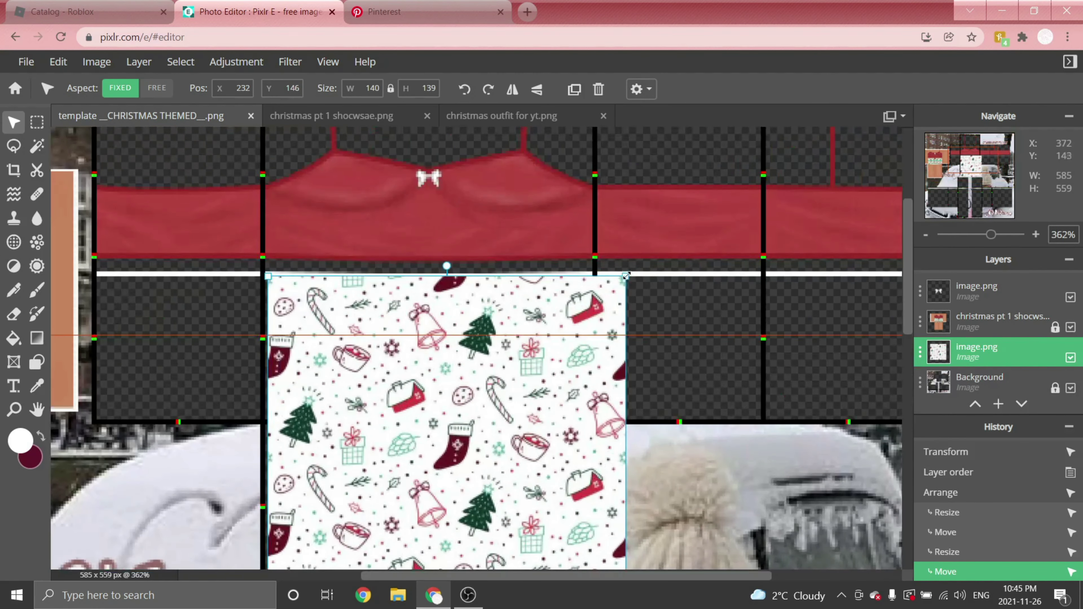
{"action": "left_click_drag", "start_coordinate": [626, 276], "coordinate": [611, 291]}
{"action": "left_click_drag", "start_coordinate": [485, 379], "coordinate": [480, 368]}
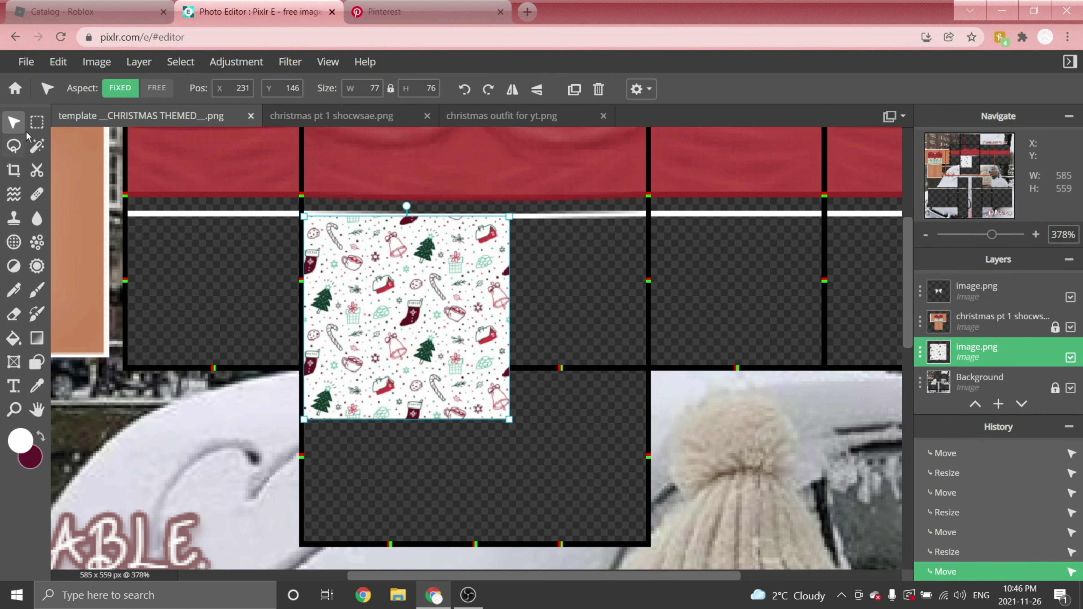
- Delete the part of the pattern that overhangs the front torso panel's lower edge using a rectangular selection, and deselect
{"action": "left_click", "coordinate": [34, 125]}
{"action": "scroll", "coordinate": [426, 452], "scroll_direction": "up", "scroll_amount": 3}
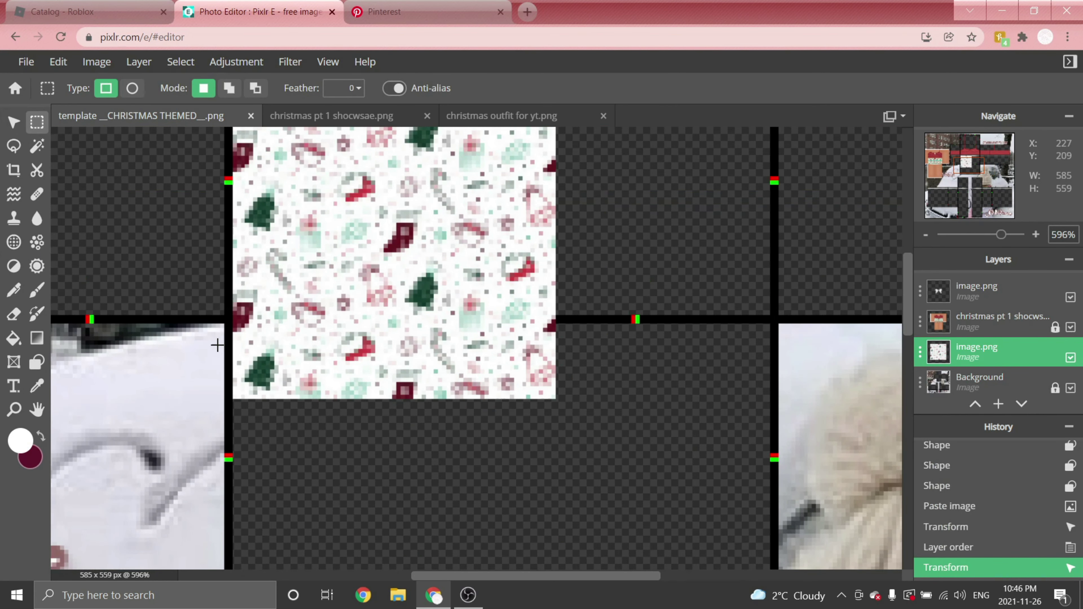
{"action": "left_click_drag", "start_coordinate": [232, 318], "coordinate": [590, 478]}
{"action": "scroll", "coordinate": [454, 385], "scroll_direction": "down", "scroll_amount": 3}
{"action": "scroll", "coordinate": [471, 321], "scroll_direction": "up", "scroll_amount": 1}
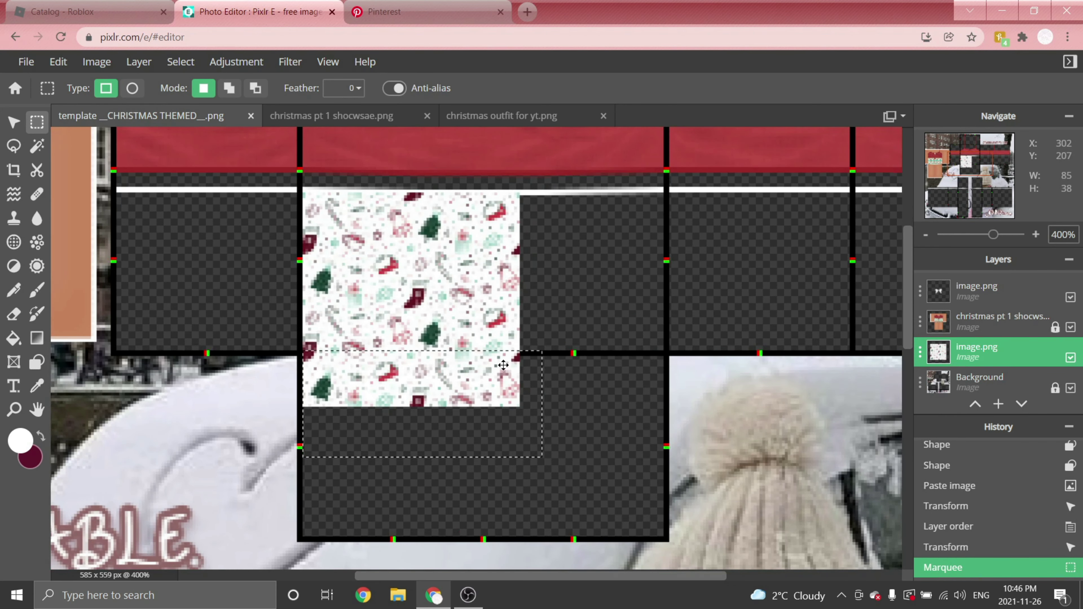
{"action": "key", "text": "Delete"}
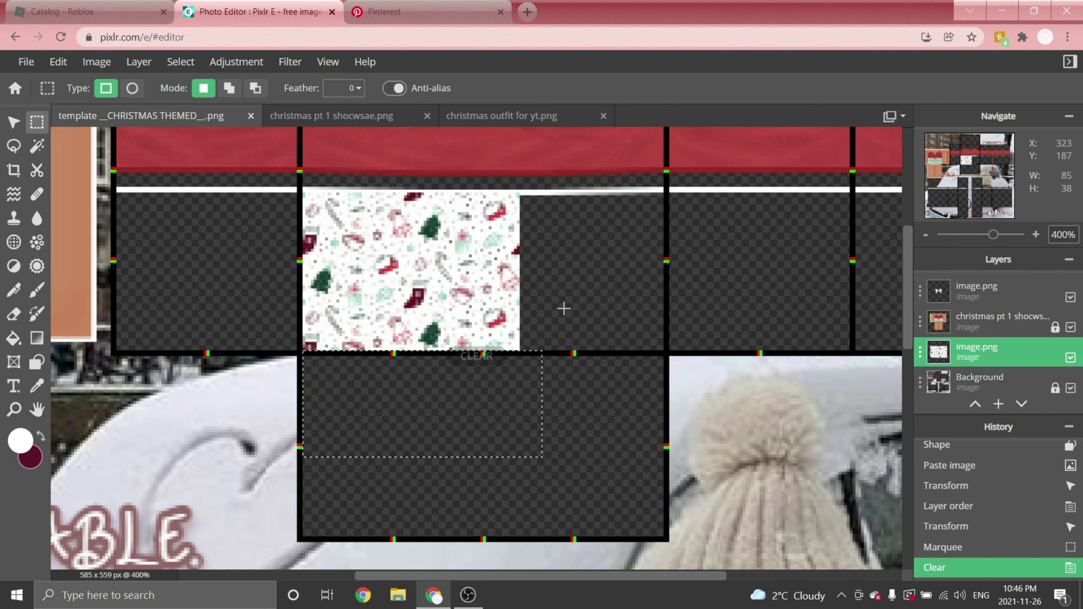
{"action": "key", "text": "ctrl+d"}
- Place a horizontally mirrored duplicate of the pattern beside the original at X 300, Y 146 and merge both layers
{"action": "left_click", "coordinate": [13, 122]}
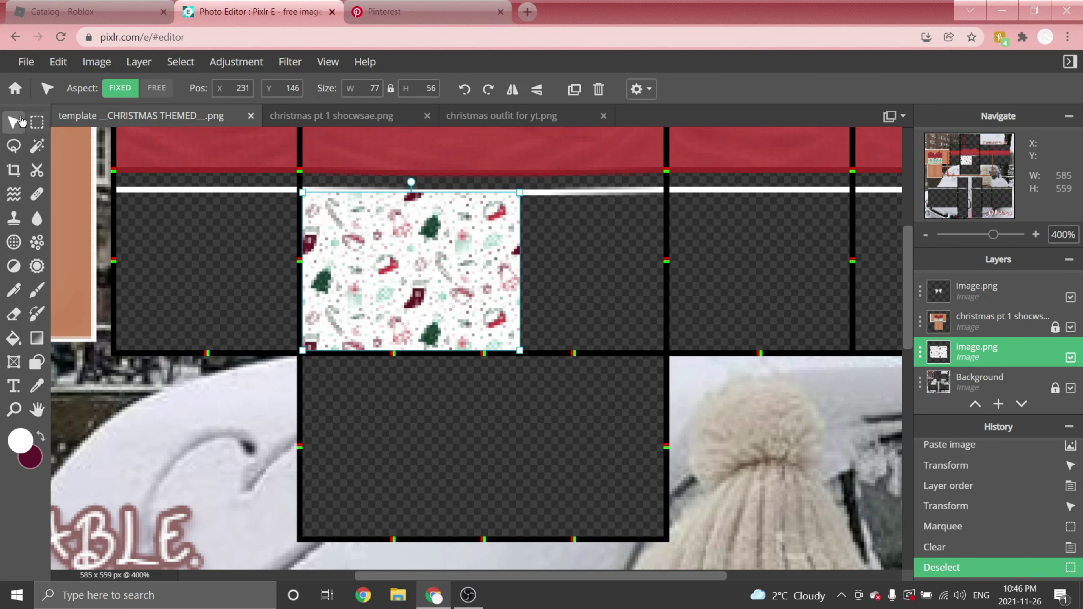
{"action": "scroll", "coordinate": [595, 133], "scroll_direction": "up", "scroll_amount": 1}
{"action": "left_click", "coordinate": [572, 91]}
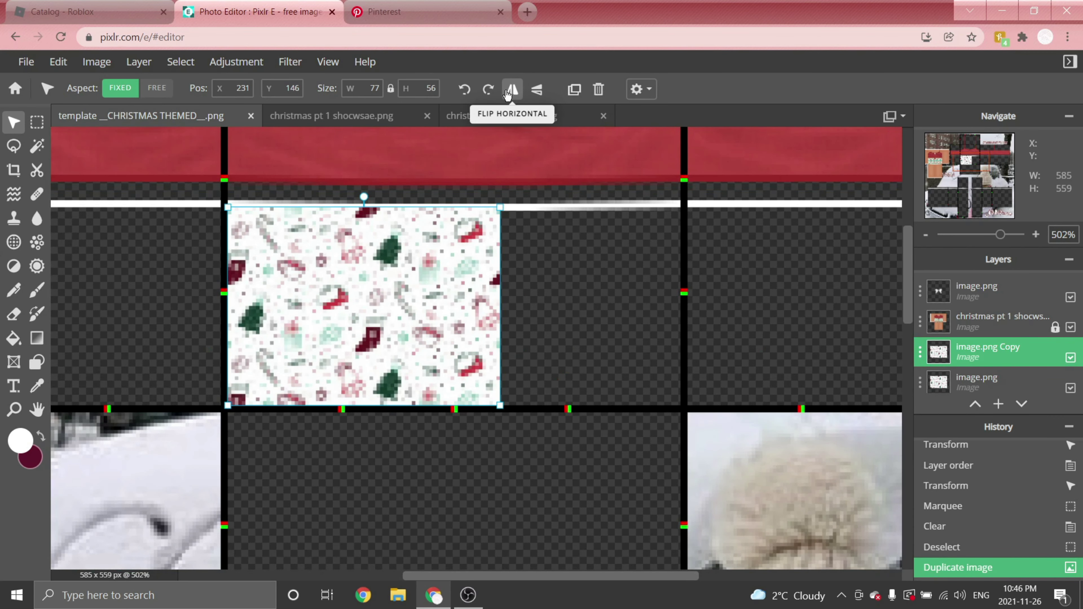
{"action": "left_click", "coordinate": [512, 90]}
{"action": "left_click_drag", "start_coordinate": [294, 262], "coordinate": [545, 263]}
{"action": "scroll", "coordinate": [522, 372], "scroll_direction": "down", "scroll_amount": 2}
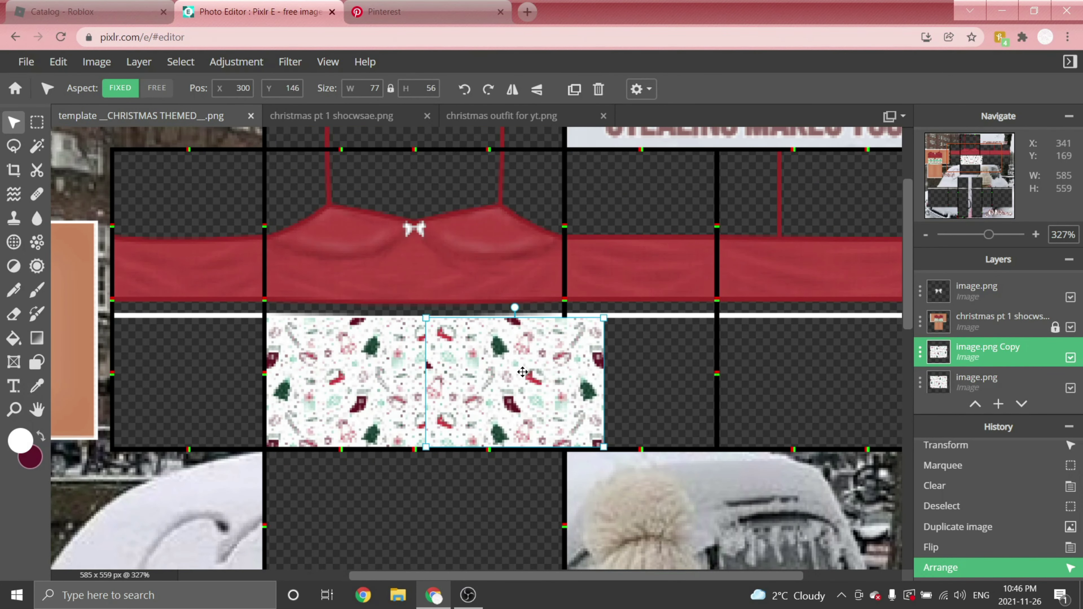
{"action": "key", "text": "ctrl+e"}
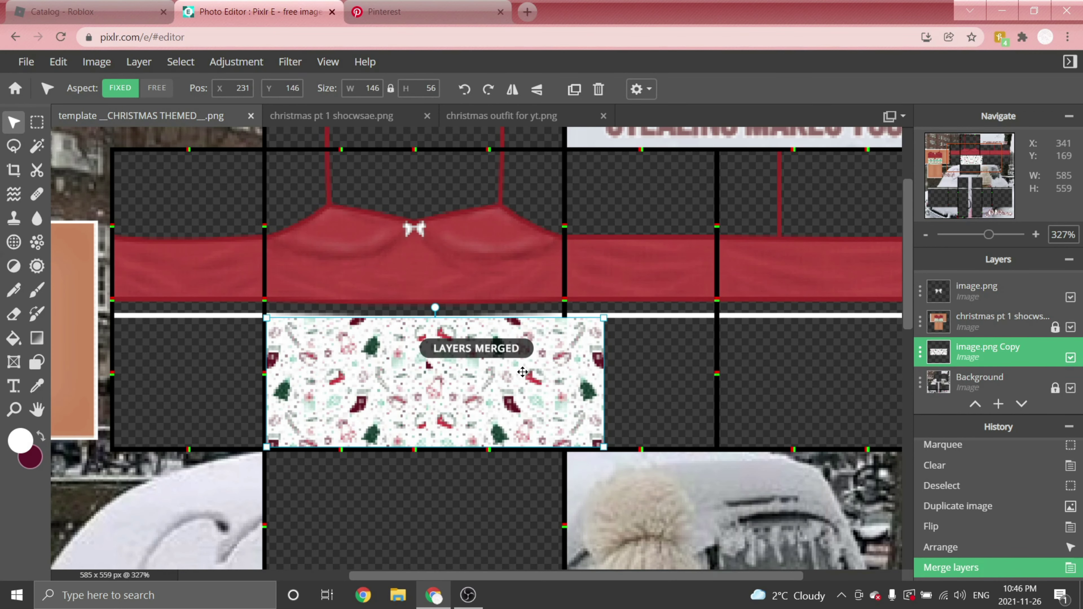
- Duplicate the merged pattern and align the copy with its right edge at X 377, Y 146
{"action": "scroll", "coordinate": [536, 455], "scroll_direction": "up", "scroll_amount": 1}
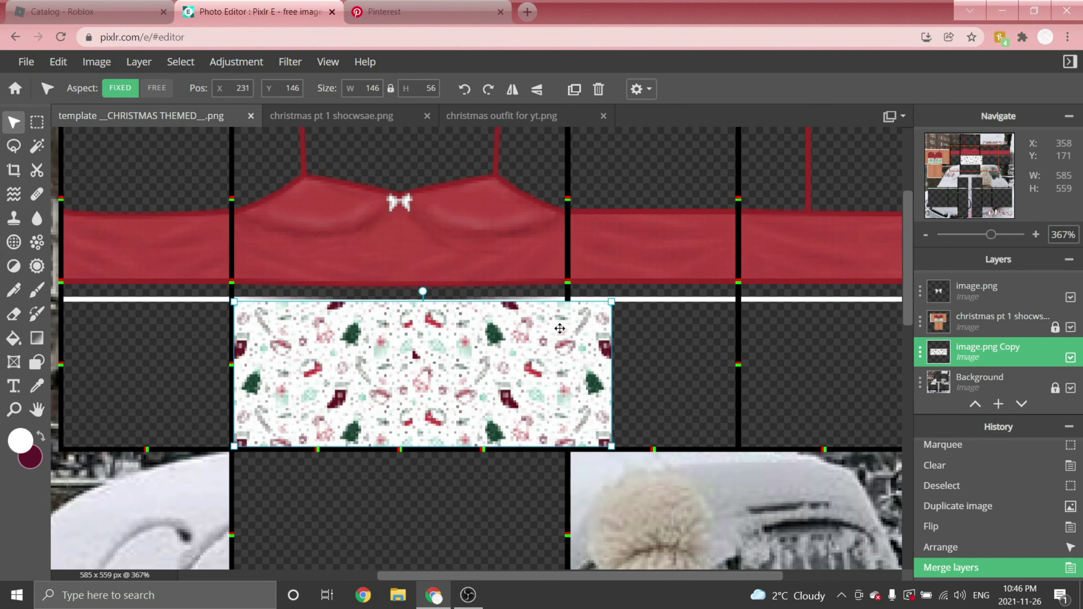
{"action": "left_click", "coordinate": [574, 89]}
{"action": "left_click_drag", "start_coordinate": [285, 400], "coordinate": [573, 393]}
{"action": "scroll", "coordinate": [375, 362], "scroll_direction": "down", "scroll_amount": 2}
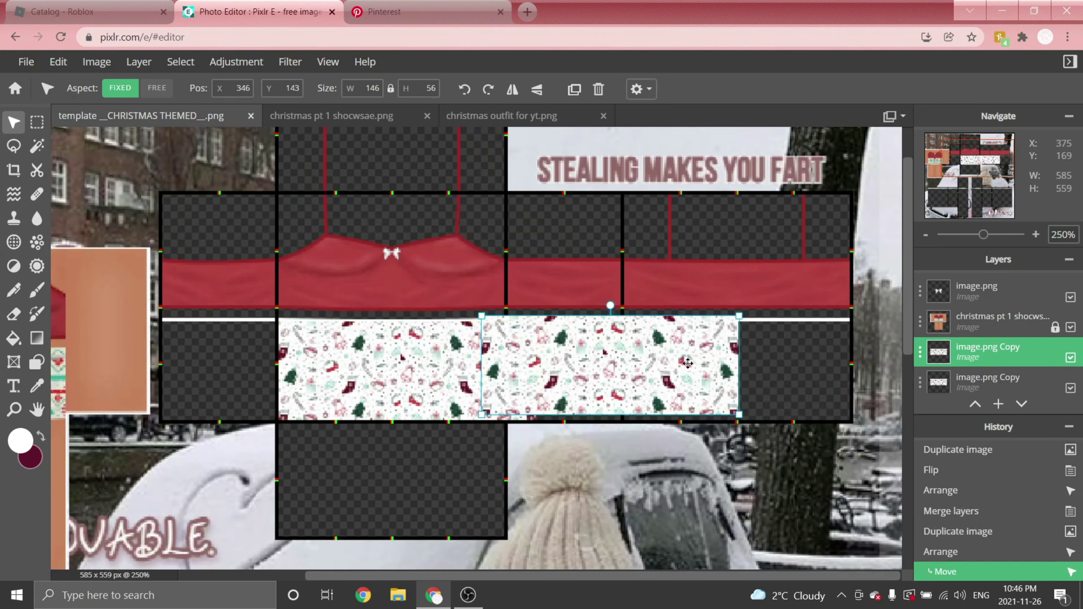
{"action": "scroll", "coordinate": [224, 351], "scroll_direction": "up", "scroll_amount": 4}
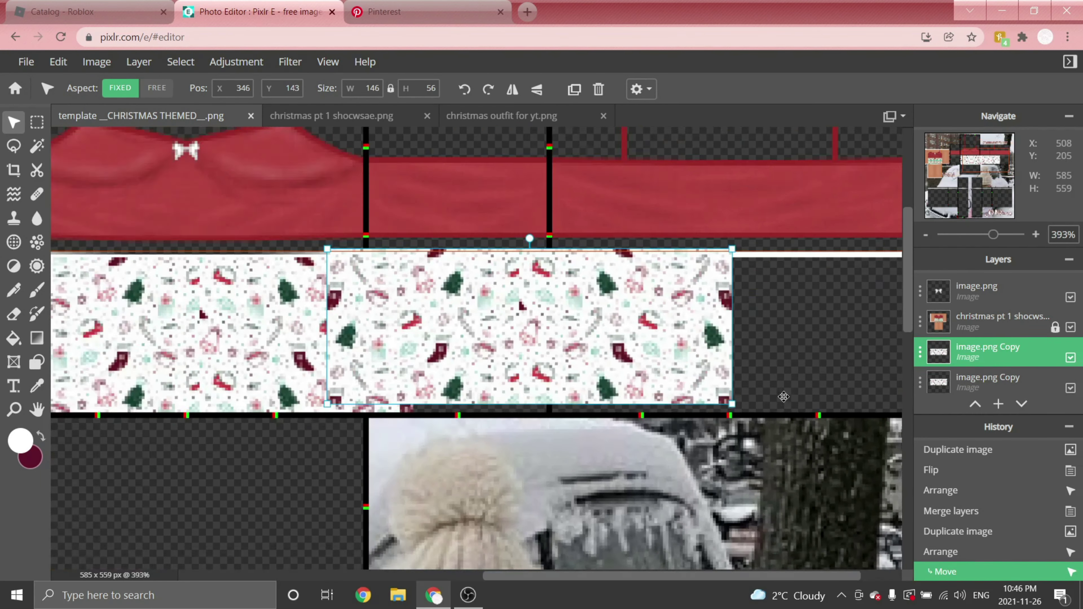
{"action": "left_click_drag", "start_coordinate": [384, 316], "coordinate": [450, 323]}
{"action": "scroll", "coordinate": [449, 322], "scroll_direction": "down", "scroll_amount": 2}
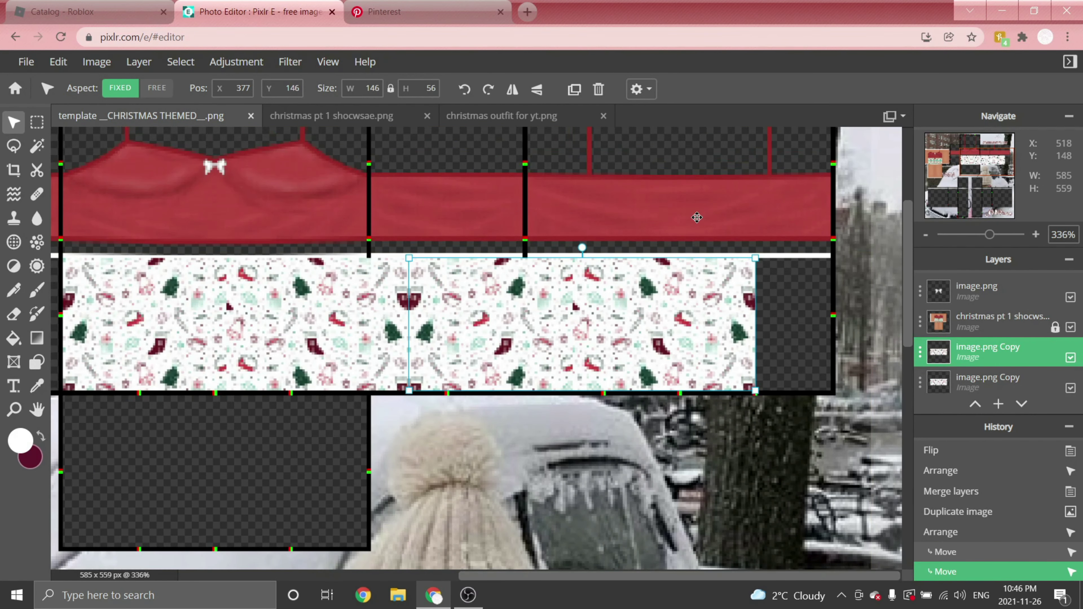
- Add two more duplicates of the pattern, one at each end of the band, to cover the remaining torso panels
{"action": "left_click", "coordinate": [578, 93]}
{"action": "left_click", "coordinate": [578, 93]}
{"action": "scroll", "coordinate": [810, 307], "scroll_direction": "down", "scroll_amount": 3}
{"action": "scroll", "coordinate": [294, 301], "scroll_direction": "up", "scroll_amount": 5}
{"action": "left_click_drag", "start_coordinate": [844, 306], "coordinate": [254, 310]}
{"action": "scroll", "coordinate": [263, 290], "scroll_direction": "down", "scroll_amount": 4}
{"action": "left_click", "coordinate": [575, 90]}
{"action": "left_click_drag", "start_coordinate": [365, 309], "coordinate": [567, 392]}
{"action": "scroll", "coordinate": [428, 378], "scroll_direction": "up", "scroll_amount": 5}
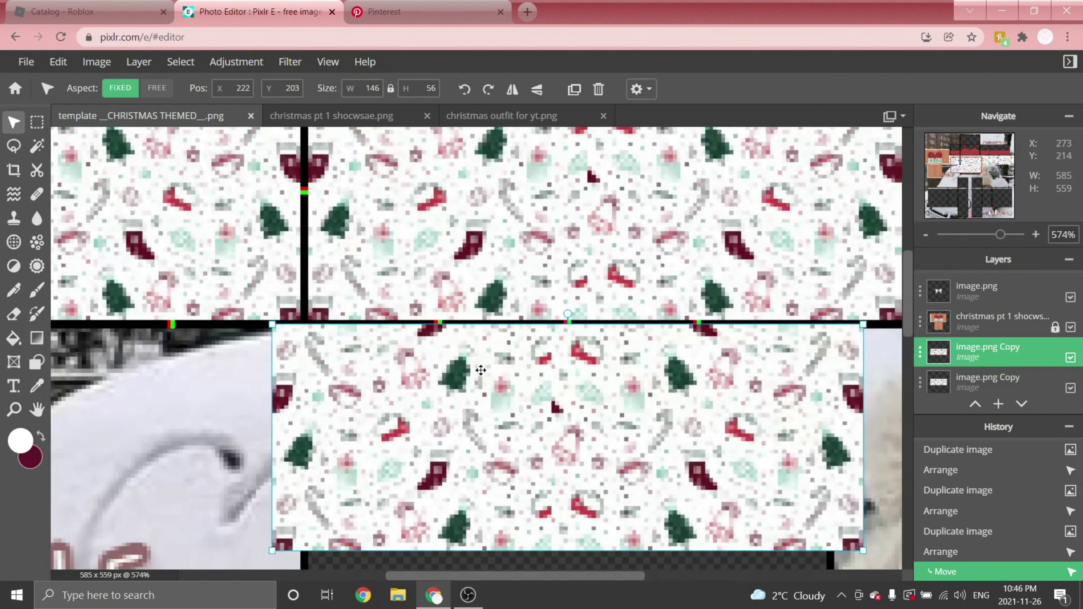
{"action": "left_click_drag", "start_coordinate": [432, 371], "coordinate": [466, 370]}
{"action": "scroll", "coordinate": [467, 369], "scroll_direction": "down", "scroll_amount": 3}
{"action": "key", "text": "Delete"}
- Merge the torso pattern pieces into one layer and move it below the Background layer and the image layer beneath it
{"action": "scroll", "coordinate": [474, 252], "scroll_direction": "down", "scroll_amount": 3}
{"action": "scroll", "coordinate": [475, 165], "scroll_direction": "up", "scroll_amount": 2}
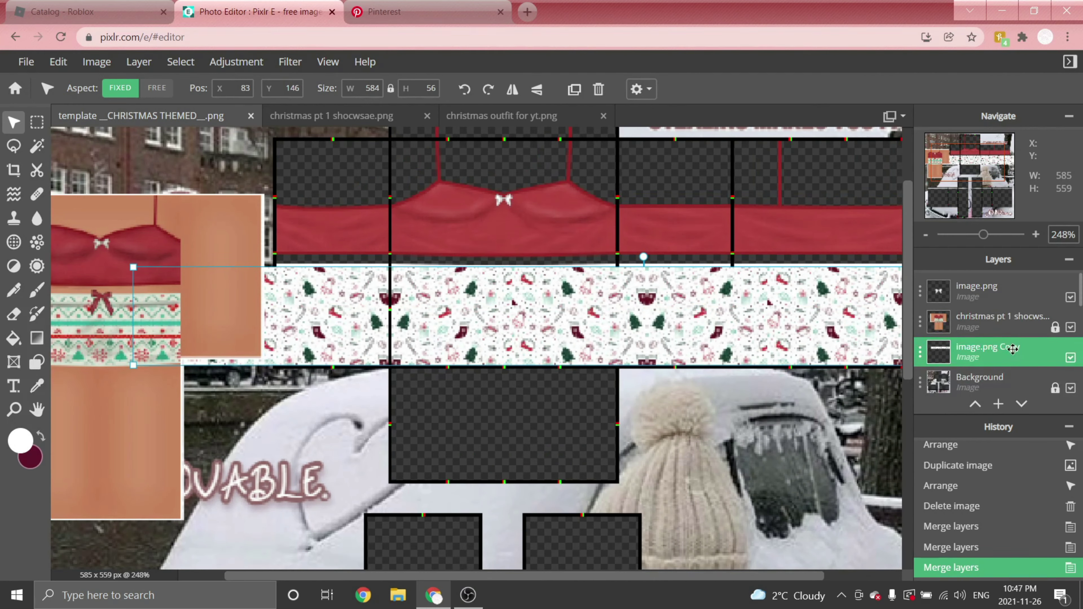
{"action": "scroll", "coordinate": [985, 288], "scroll_direction": "down", "scroll_amount": 2}
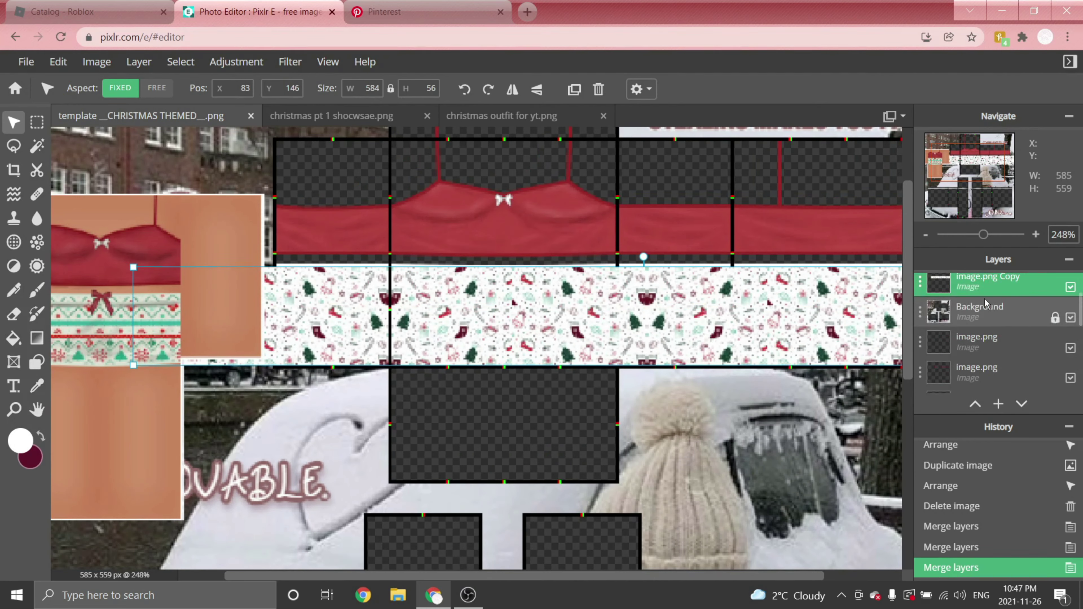
{"action": "left_click_drag", "start_coordinate": [984, 287], "coordinate": [984, 358]}
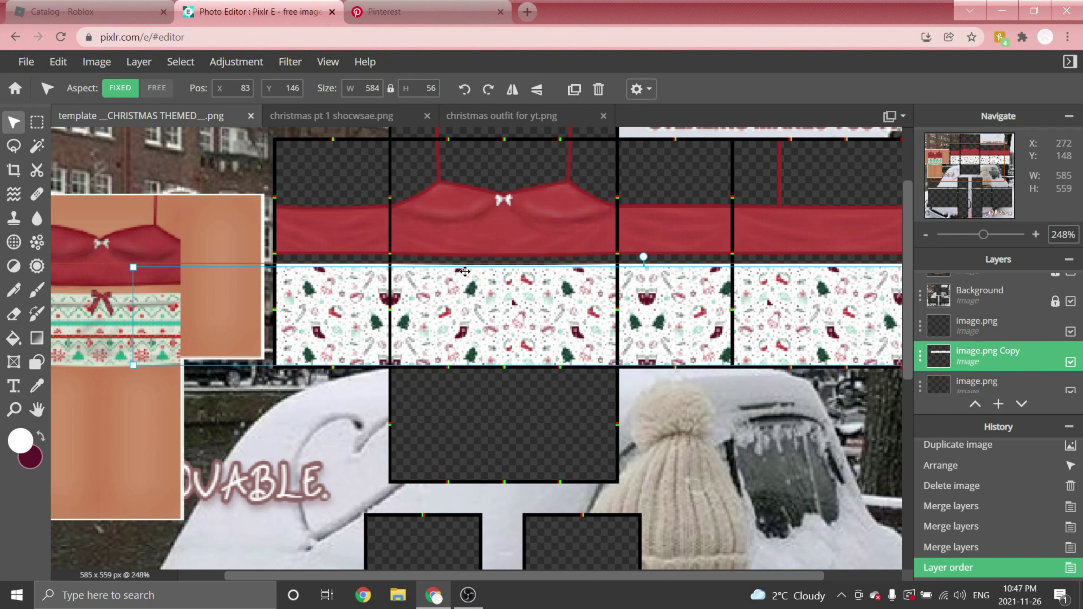
- Select the front torso panel's doodle pattern with a 128 by 60 px marquee, copy it, deselect, and paste it as a new layer
{"action": "left_click", "coordinate": [37, 123]}
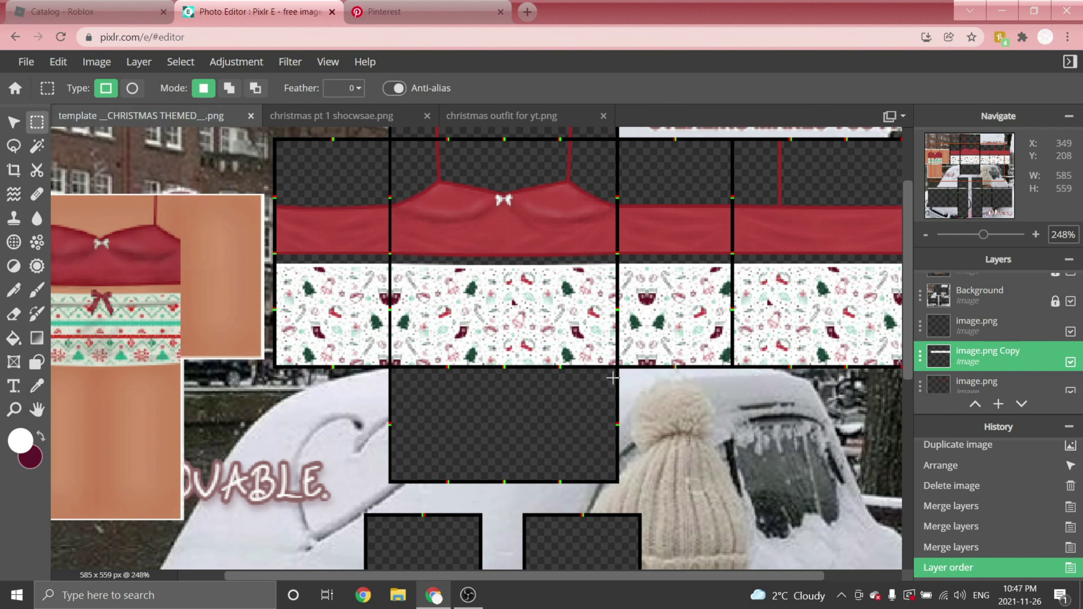
{"action": "scroll", "coordinate": [555, 336], "scroll_direction": "up", "scroll_amount": 3}
{"action": "scroll", "coordinate": [439, 208], "scroll_direction": "up", "scroll_amount": 1}
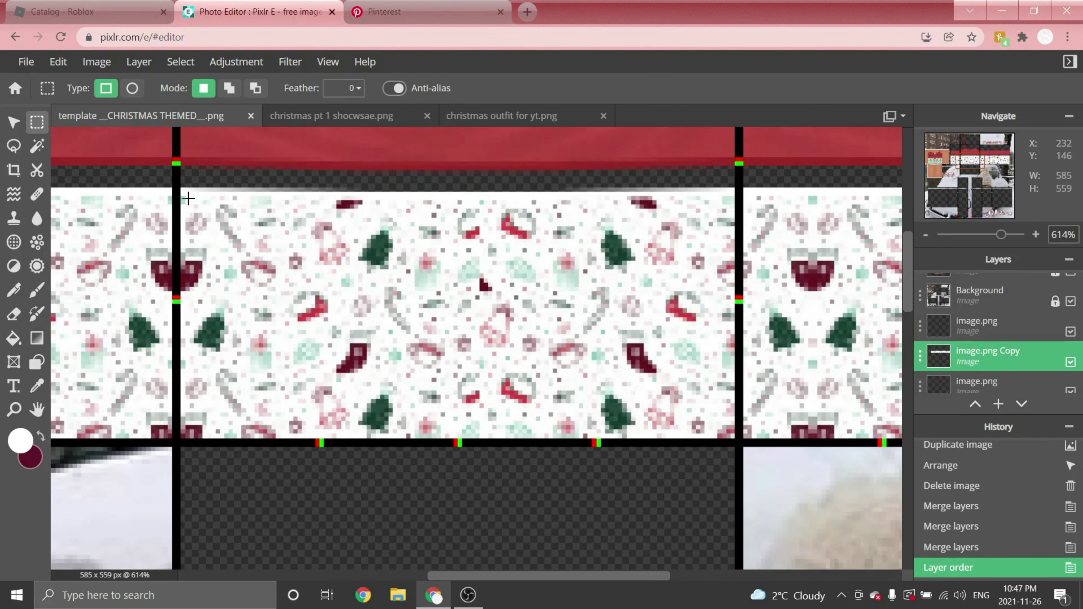
{"action": "left_click_drag", "start_coordinate": [181, 181], "coordinate": [693, 411]}
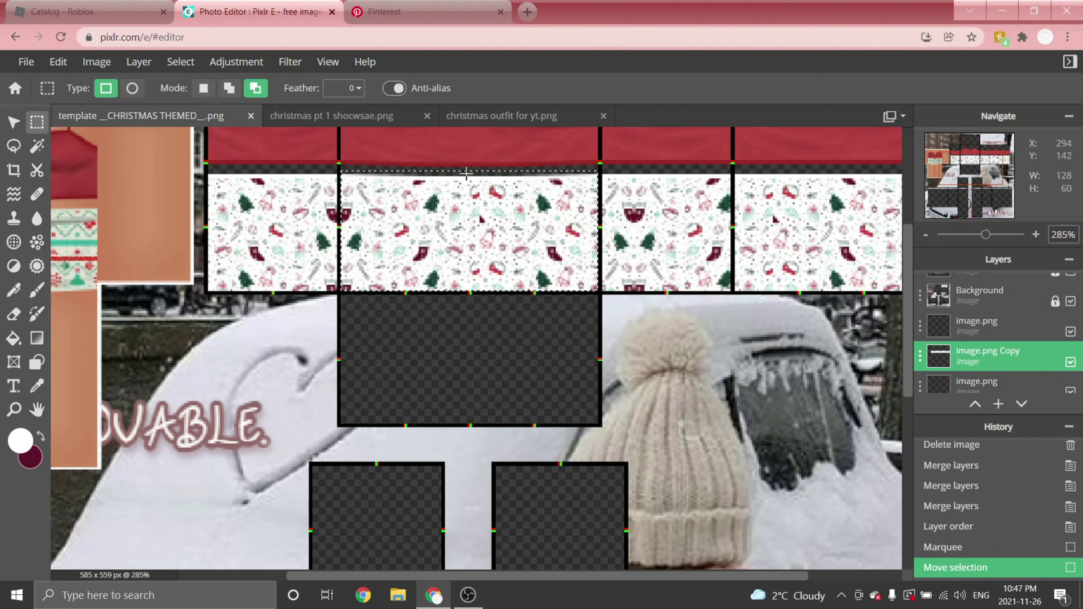
{"action": "key", "text": "ctrl+c"}
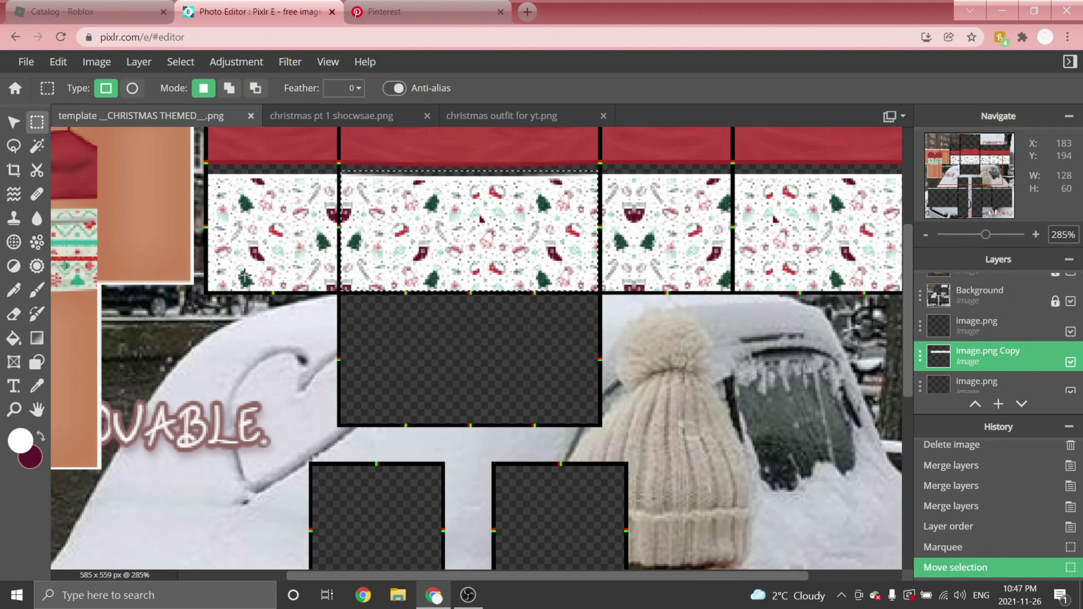
{"action": "key", "text": "ctrl+d"}
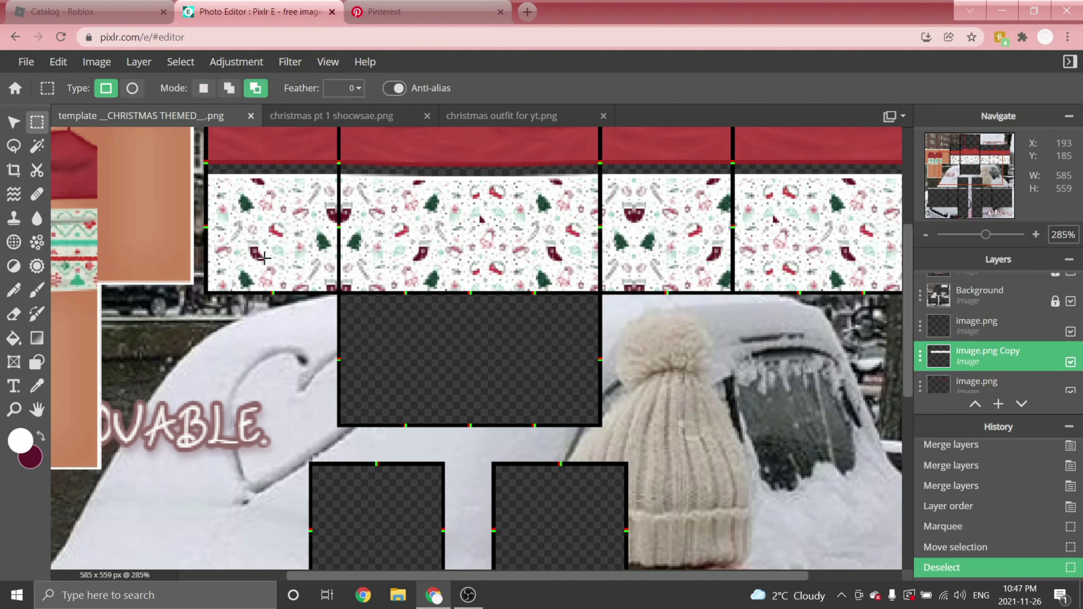
{"action": "key", "text": "ctrl+d"}
{"action": "key", "text": "ctrl+v"}
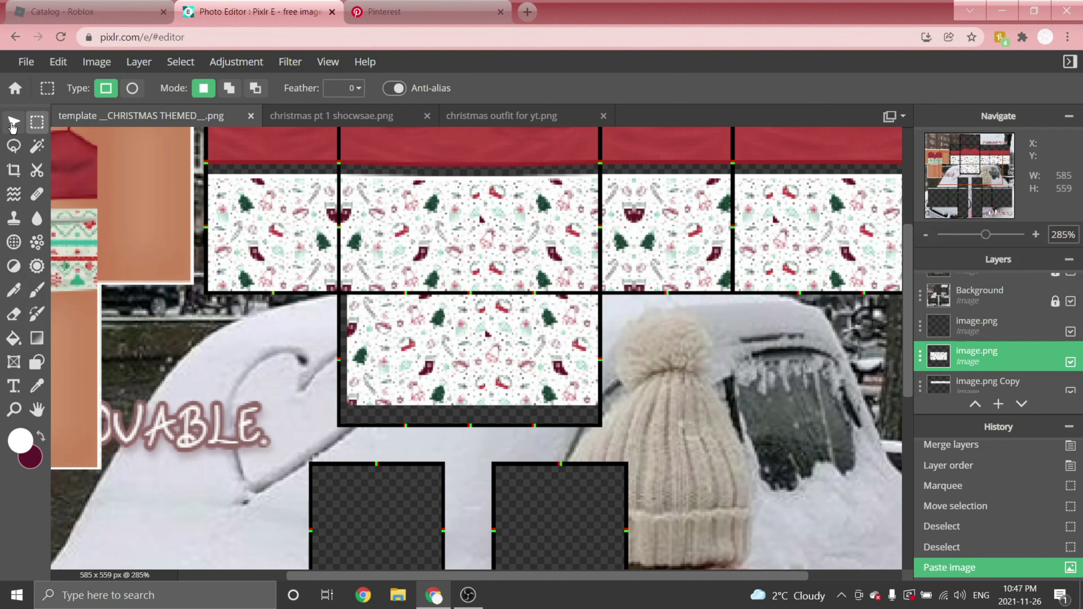
{"action": "left_click", "coordinate": [12, 126]}
{"action": "scroll", "coordinate": [479, 314], "scroll_direction": "up", "scroll_amount": 5}
{"action": "left_click_drag", "start_coordinate": [419, 368], "coordinate": [408, 367]}
{"action": "scroll", "coordinate": [506, 316], "scroll_direction": "down", "scroll_amount": 5}
{"action": "key", "text": "ctrl+z"}
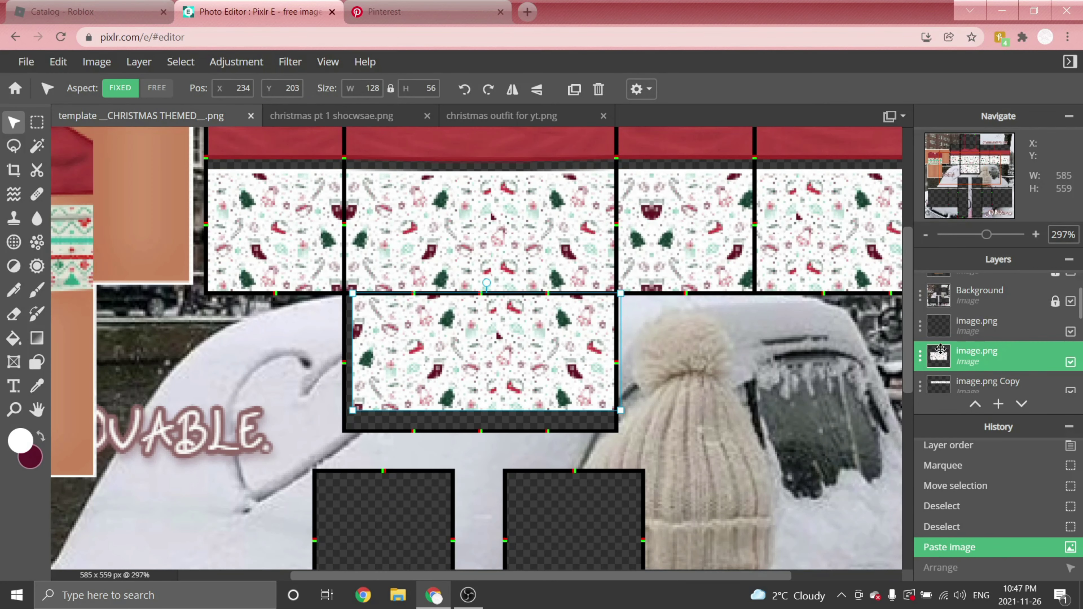
- Raise the pasted pattern layer directly below Background, align it in the torso's bottom panel at X 231, Y 203, and flip it vertically
{"action": "left_click_drag", "start_coordinate": [941, 358], "coordinate": [945, 329]}
{"action": "scroll", "coordinate": [459, 319], "scroll_direction": "up", "scroll_amount": 5}
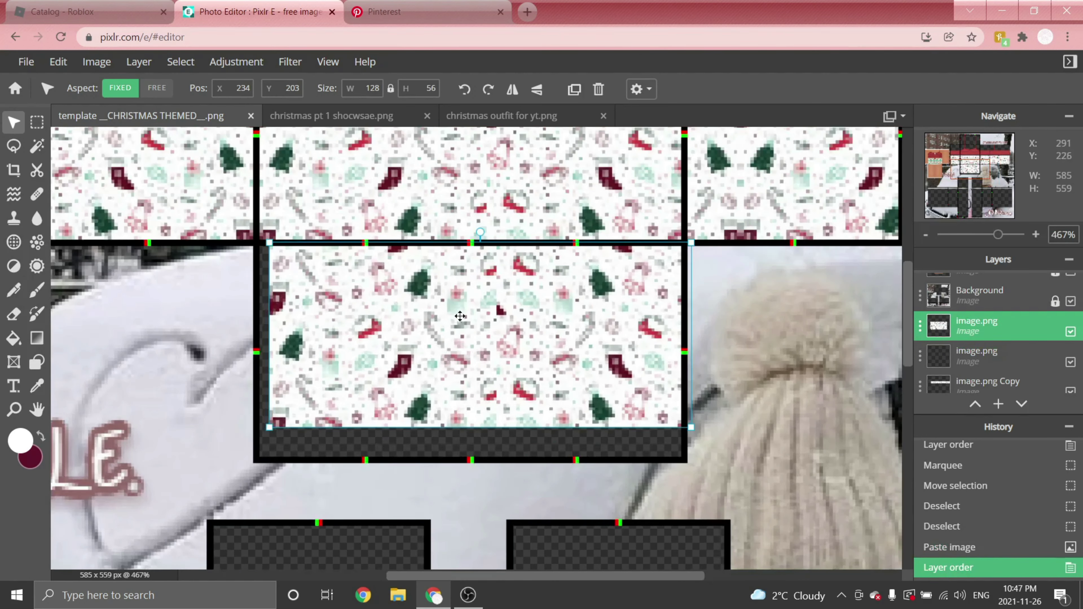
{"action": "key", "text": "Left"}
{"action": "key", "text": "Left"}
{"action": "key", "text": "Left"}
{"action": "key", "text": "Left"}
{"action": "left_click_drag", "start_coordinate": [512, 292], "coordinate": [516, 291]}
{"action": "left_click", "coordinate": [537, 89]}
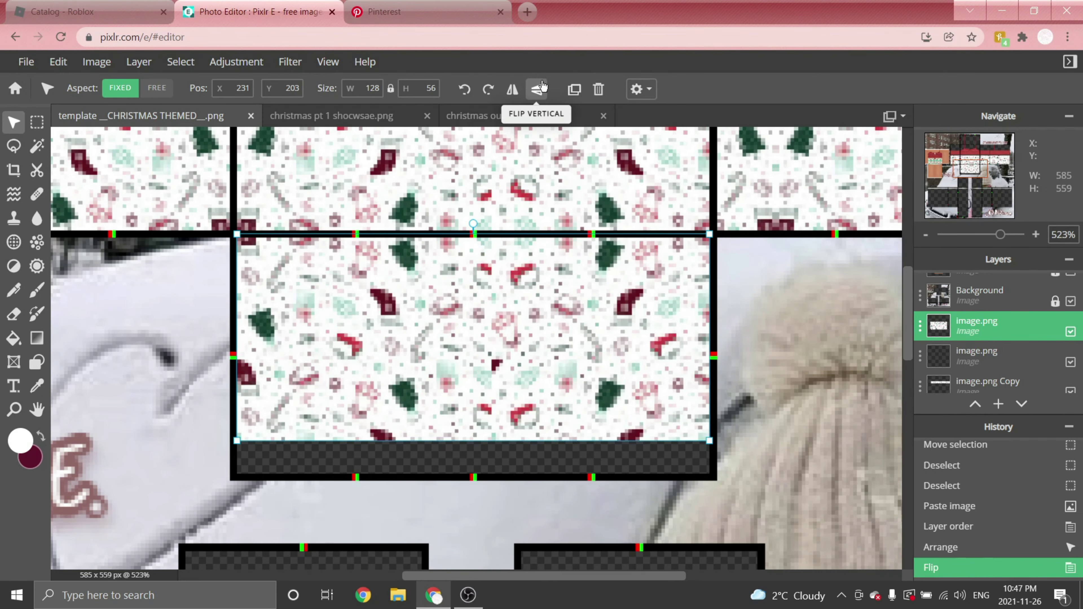
- Duplicate the bottom panel's pattern, place the copy directly beneath it at X 231, Y 259, and flip the copy vertically
{"action": "left_click", "coordinate": [574, 88]}
{"action": "scroll", "coordinate": [437, 301], "scroll_direction": "up", "scroll_amount": 1}
{"action": "left_click_drag", "start_coordinate": [438, 301], "coordinate": [439, 512]}
{"action": "left_click", "coordinate": [536, 89]}
- Erase the part of the duplicate that extends below the torso's bottom panel, using a 200 by 66 px marquee, and deselect
{"action": "scroll", "coordinate": [324, 237], "scroll_direction": "down", "scroll_amount": 6}
{"action": "left_click", "coordinate": [37, 122]}
{"action": "scroll", "coordinate": [307, 427], "scroll_direction": "up", "scroll_amount": 3}
{"action": "left_click_drag", "start_coordinate": [174, 319], "coordinate": [703, 508]}
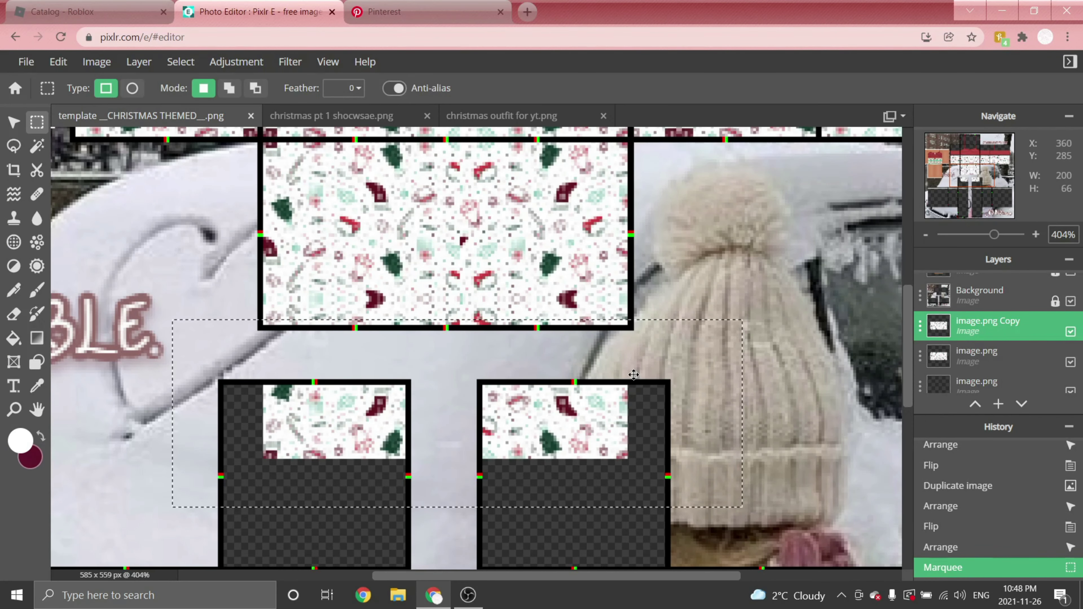
{"action": "left_click_drag", "start_coordinate": [634, 374], "coordinate": [634, 383]}
{"action": "key", "text": "Delete"}
{"action": "key", "text": "ctrl+d"}
- Merge the bottom panel pieces with the torso pattern layer and place the merged layer directly below Background
{"action": "left_click", "coordinate": [13, 122]}
{"action": "scroll", "coordinate": [494, 345], "scroll_direction": "down", "scroll_amount": 10}
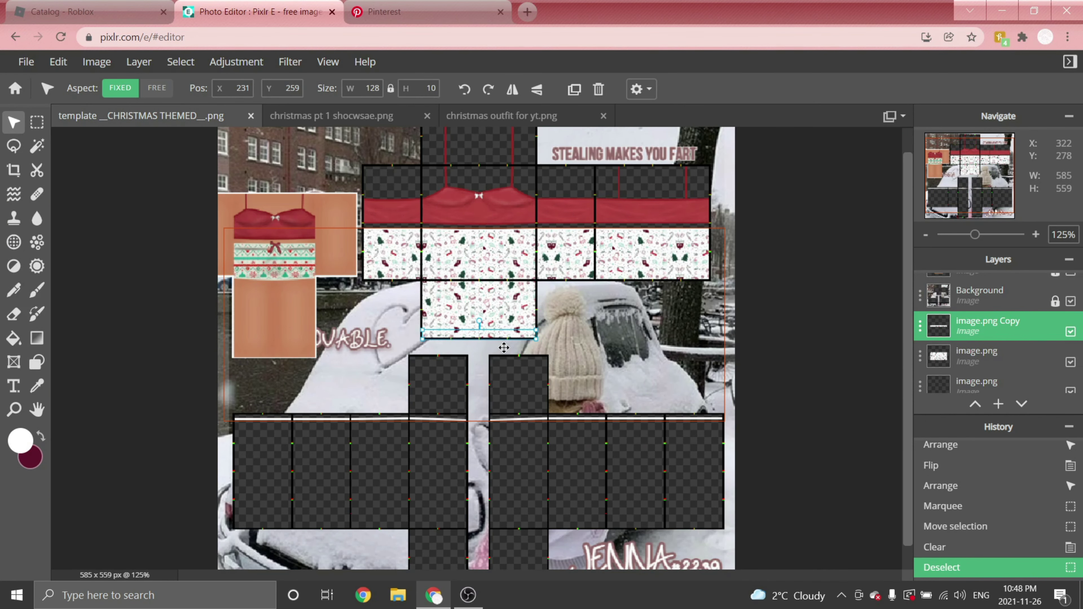
{"action": "key", "text": "ctrl+e"}
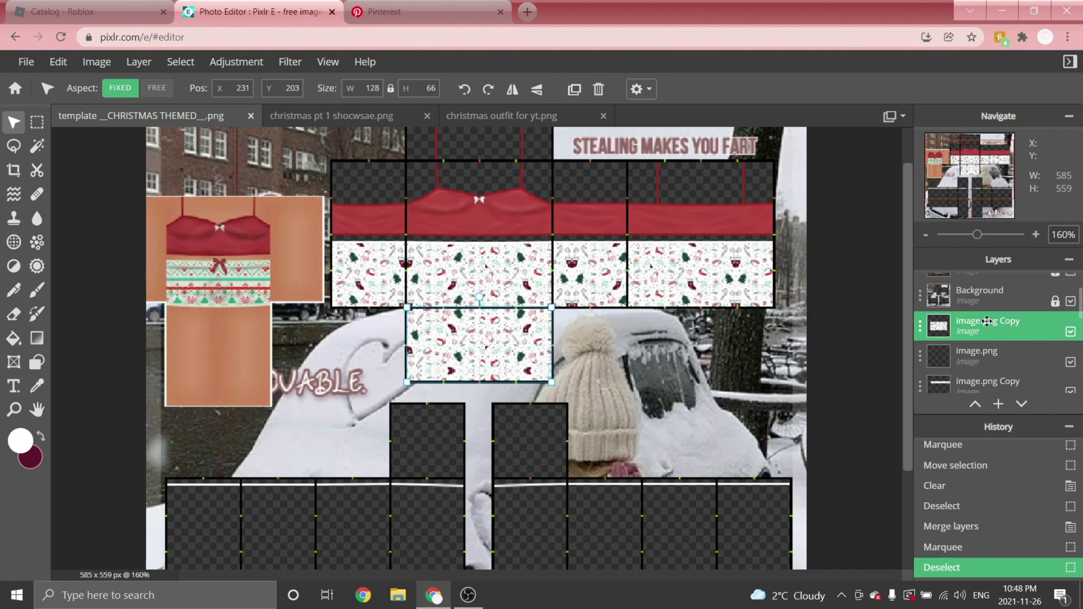
{"action": "left_click_drag", "start_coordinate": [987, 321], "coordinate": [983, 344]}
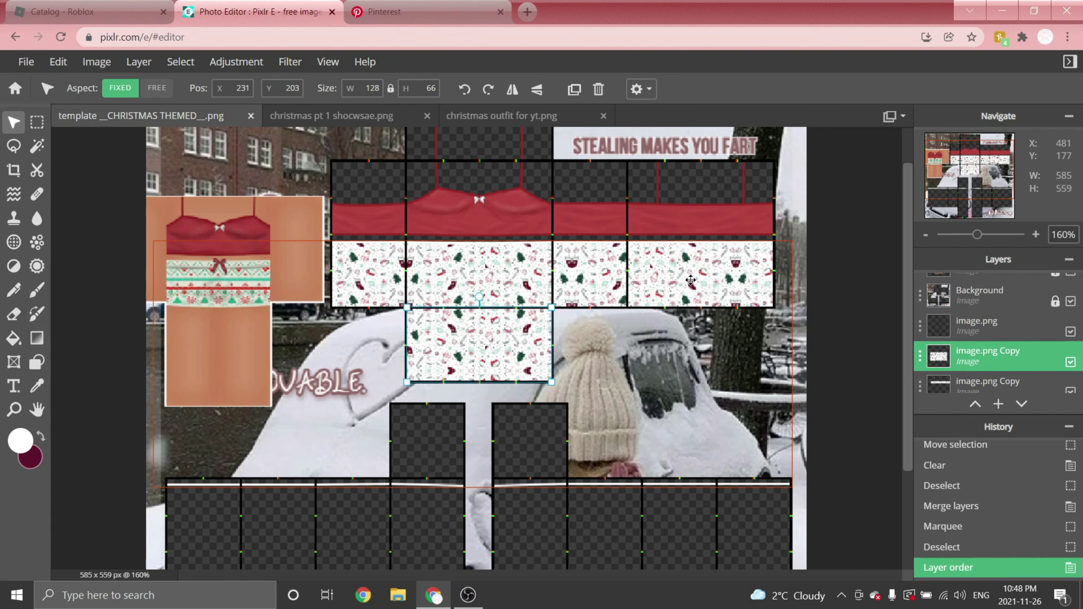
{"action": "key", "text": "ctrl+e"}
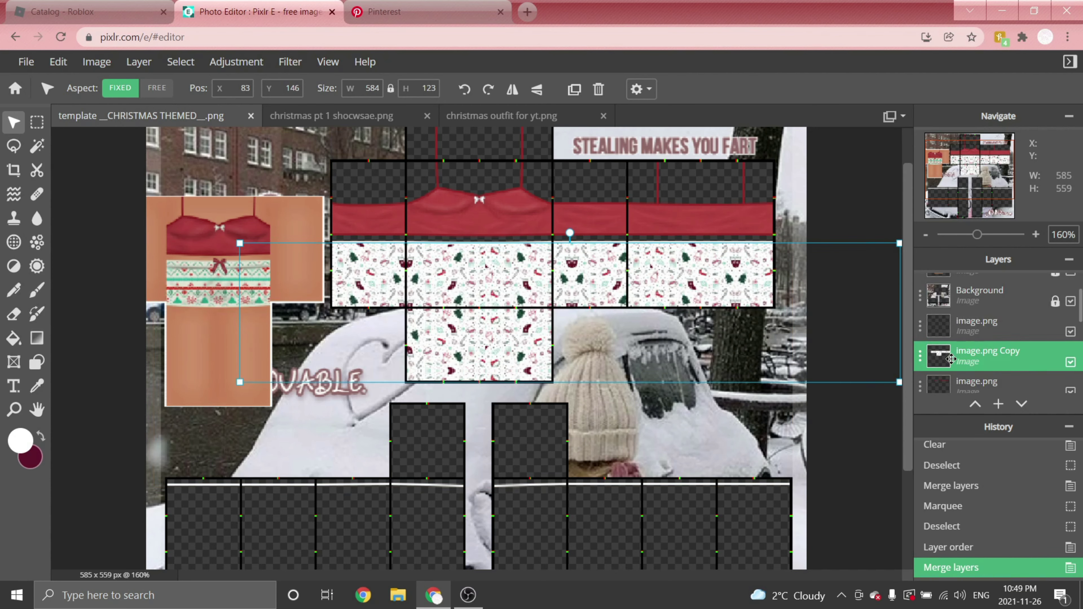
{"action": "left_click_drag", "start_coordinate": [951, 360], "coordinate": [953, 328]}
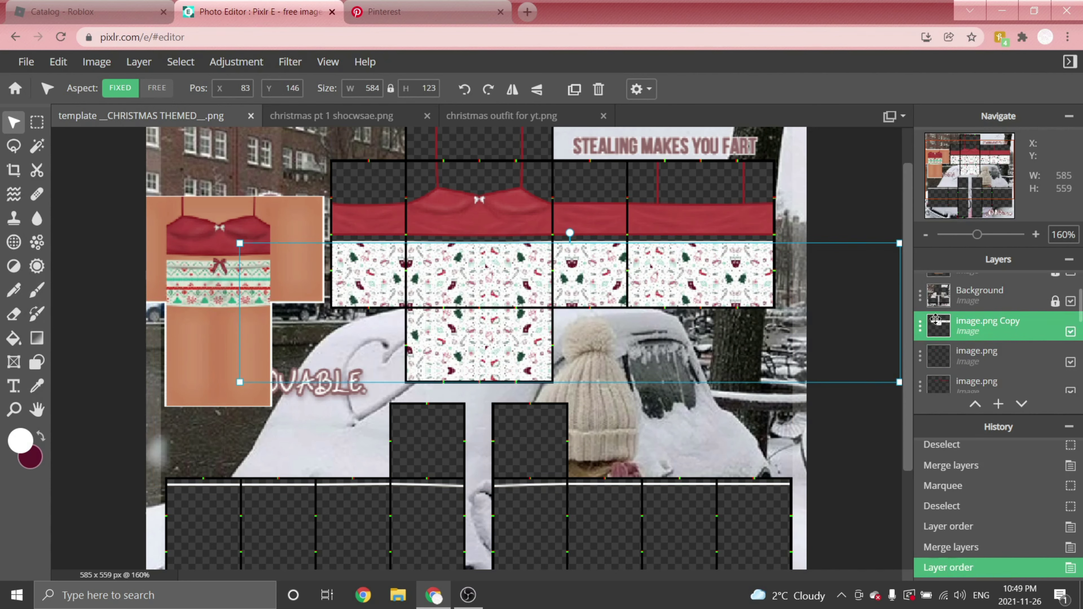
- Copy the left half of the front torso pattern with a 64 by 62 px marquee and paste it as a new layer
{"action": "left_click", "coordinate": [37, 124]}
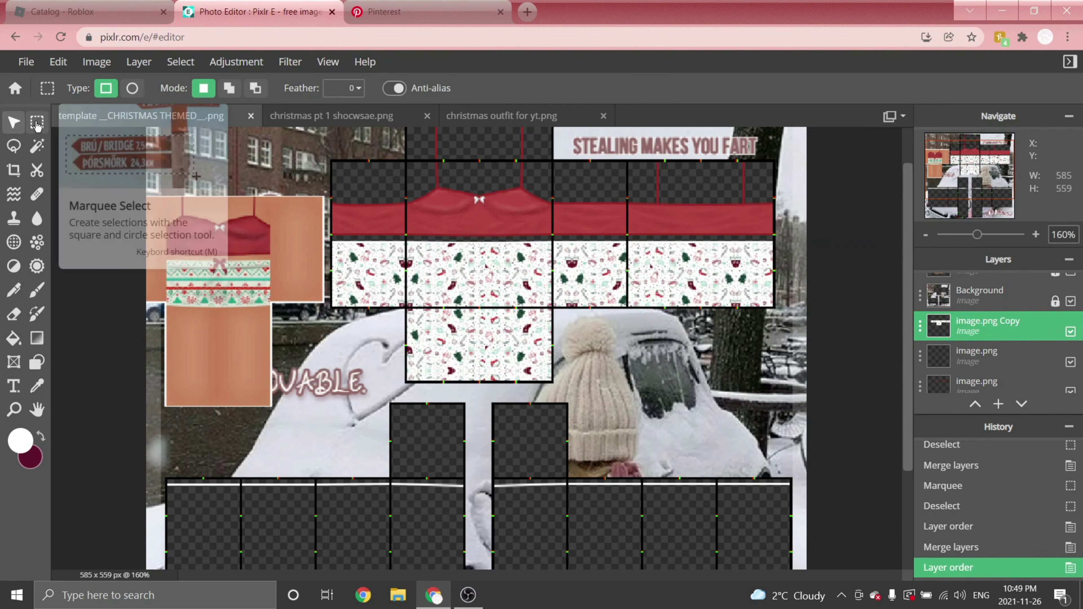
{"action": "scroll", "coordinate": [183, 172], "scroll_direction": "up", "scroll_amount": 6}
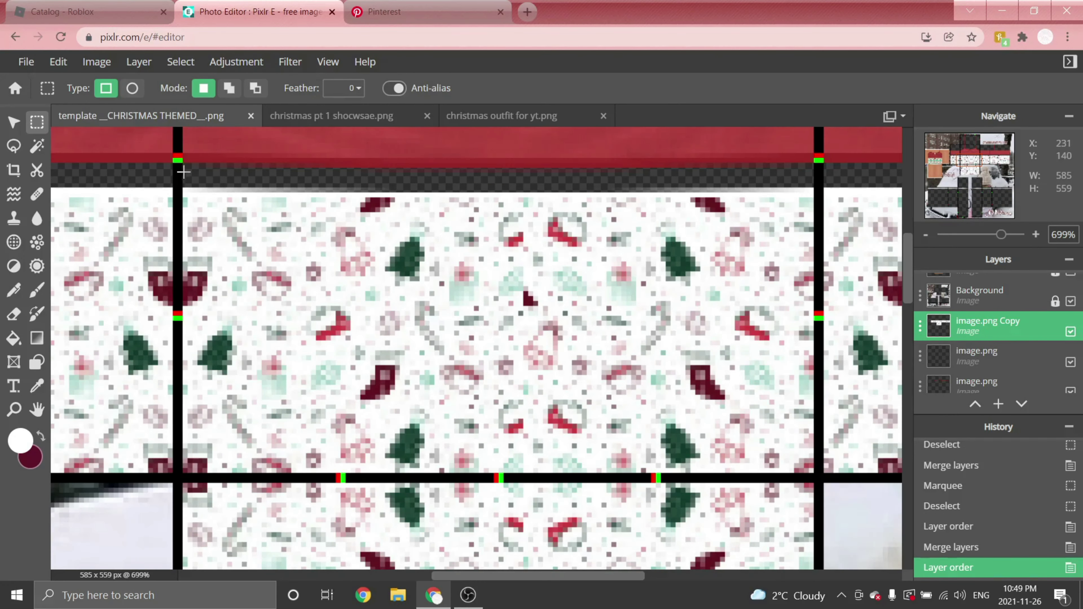
{"action": "left_click_drag", "start_coordinate": [184, 172], "coordinate": [498, 474]}
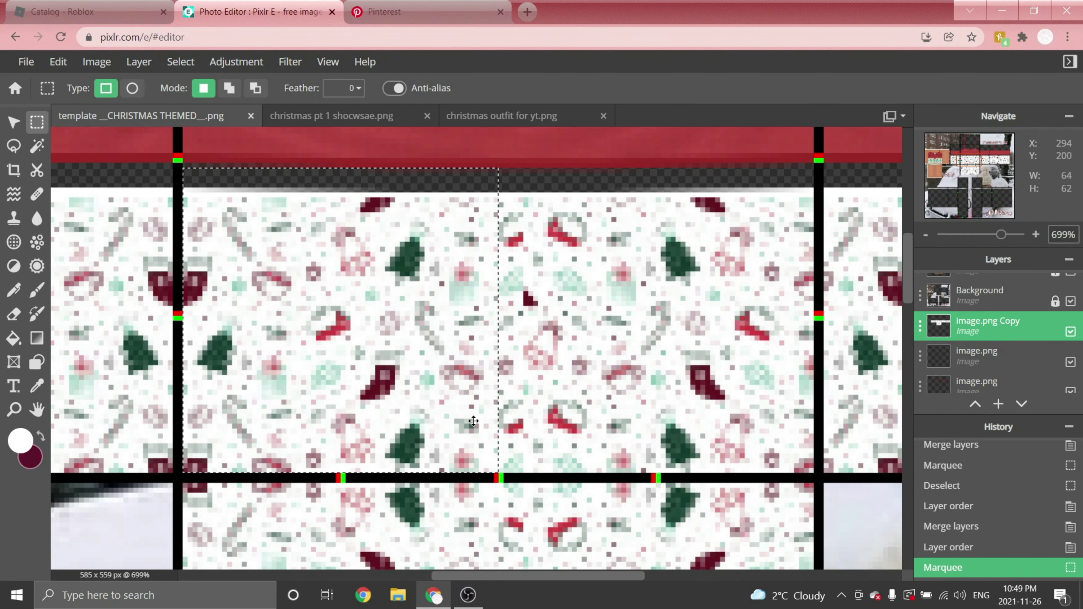
{"action": "scroll", "coordinate": [363, 312], "scroll_direction": "down", "scroll_amount": 2}
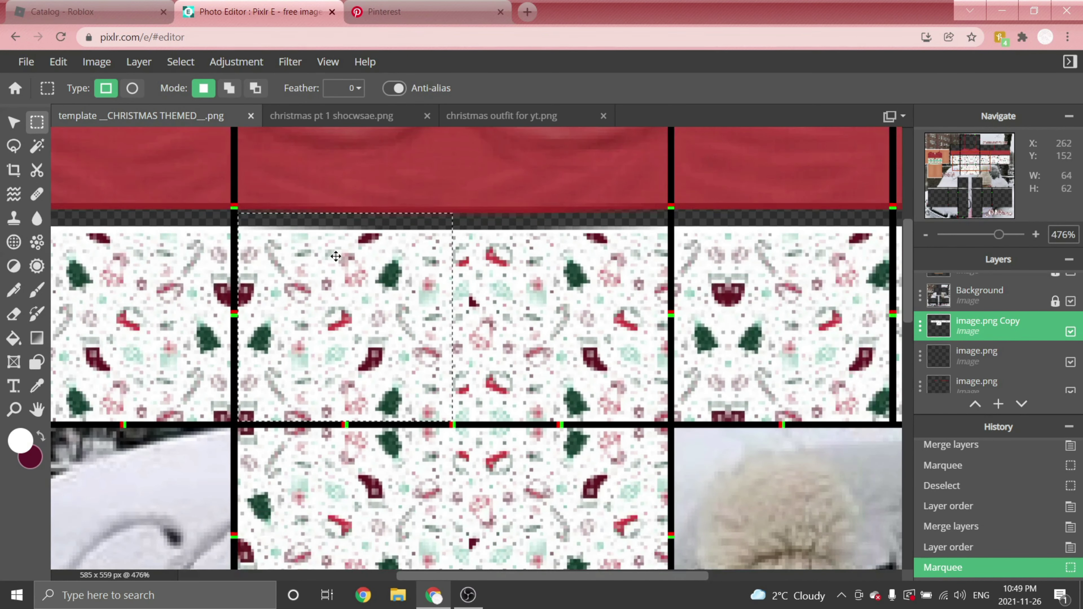
{"action": "scroll", "coordinate": [446, 422], "scroll_direction": "up", "scroll_amount": 8}
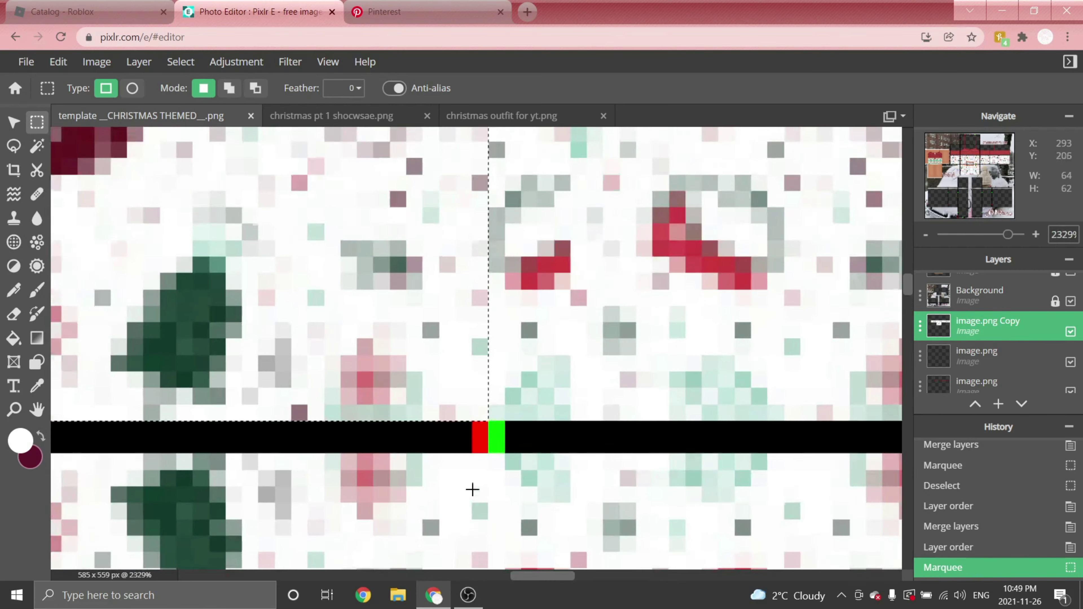
{"action": "scroll", "coordinate": [482, 464], "scroll_direction": "down", "scroll_amount": 13}
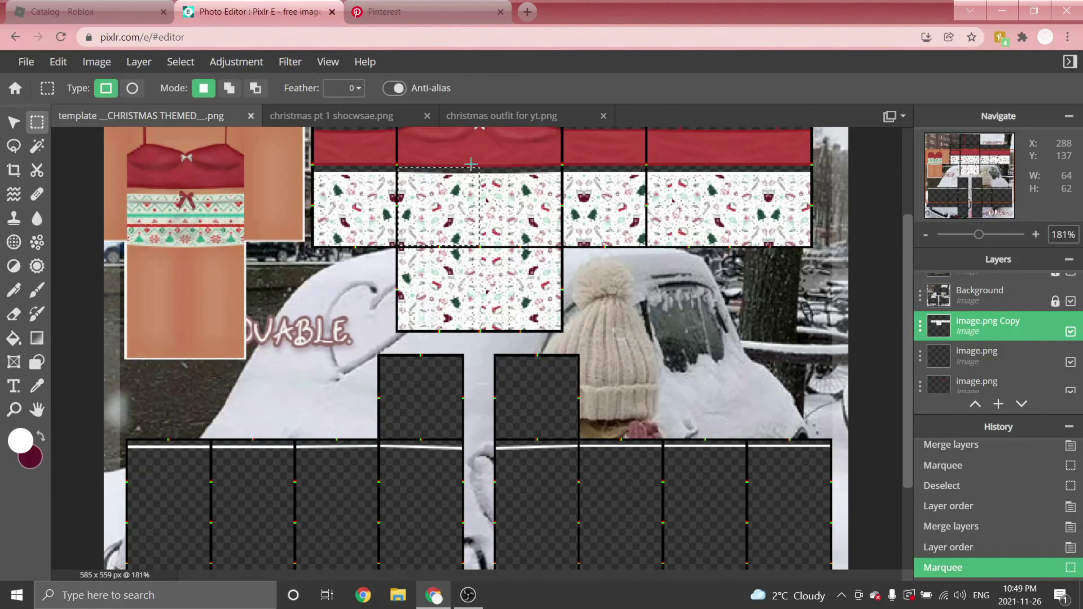
{"action": "key", "text": "ctrl+c"}
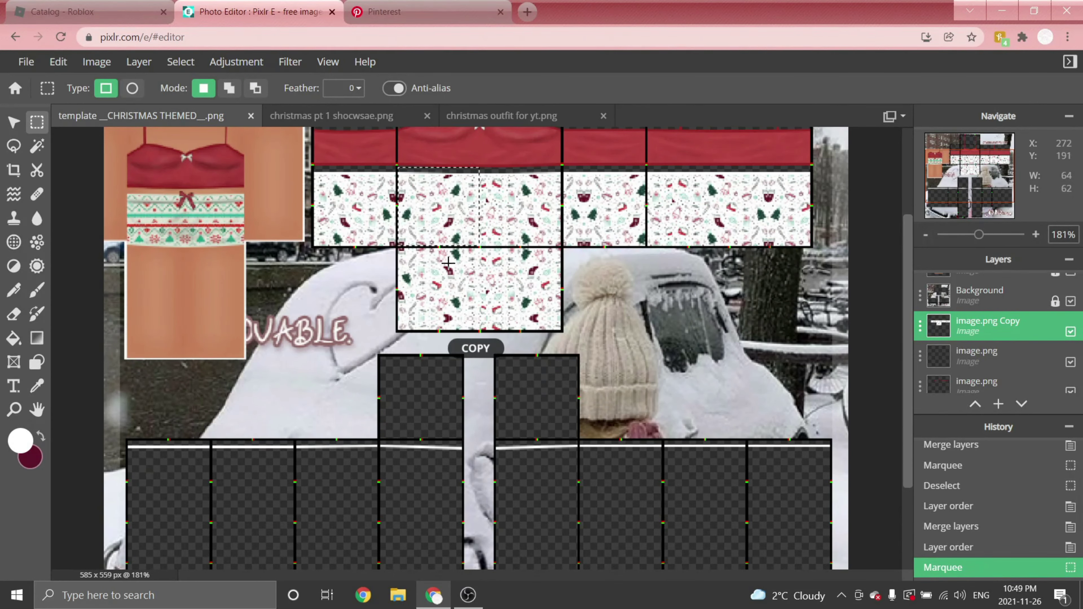
{"action": "left_click_drag", "start_coordinate": [354, 310], "coordinate": [351, 312]}
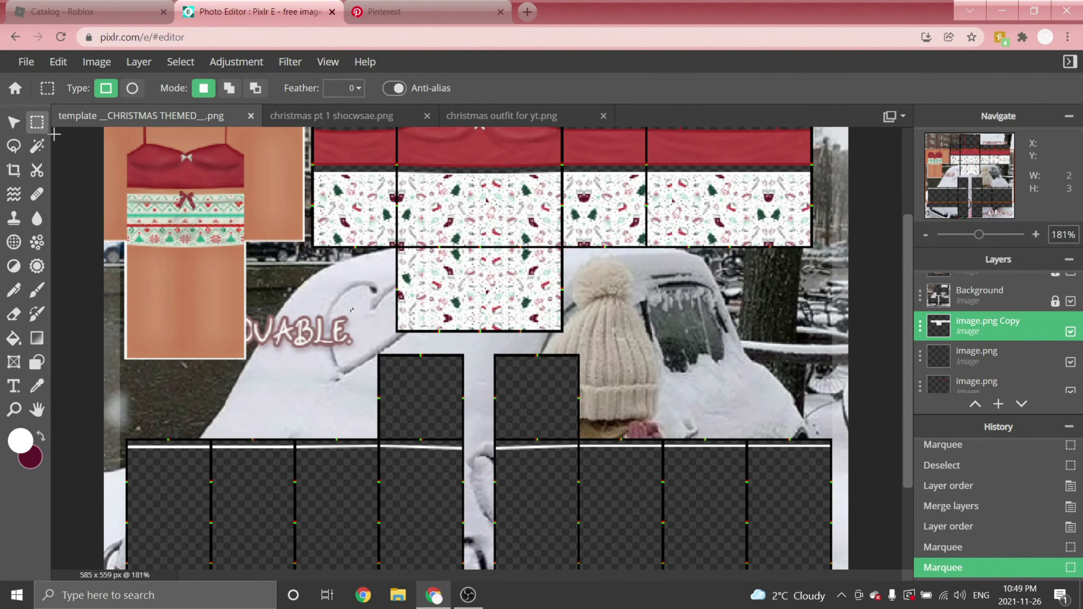
{"action": "left_click", "coordinate": [14, 127]}
{"action": "key", "text": "ctrl+v"}
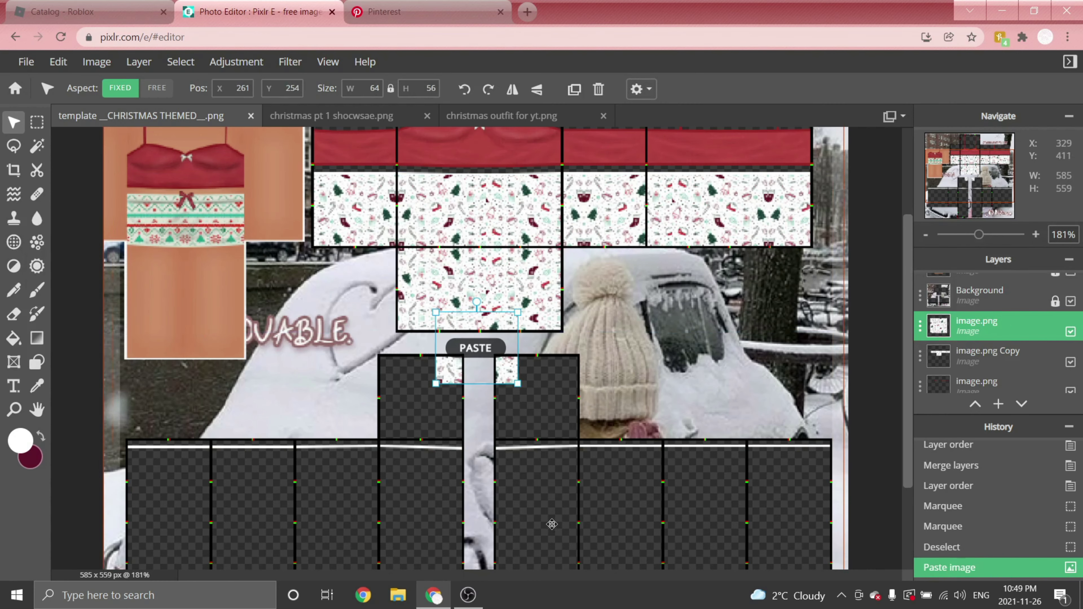
- Move the pasted pattern piece into the top square of the left sleeve at X 217, Y 289
{"action": "scroll", "coordinate": [476, 350], "scroll_direction": "up", "scroll_amount": 5}
{"action": "left_click_drag", "start_coordinate": [458, 292], "coordinate": [348, 370]}
{"action": "scroll", "coordinate": [384, 302], "scroll_direction": "up", "scroll_amount": 3}
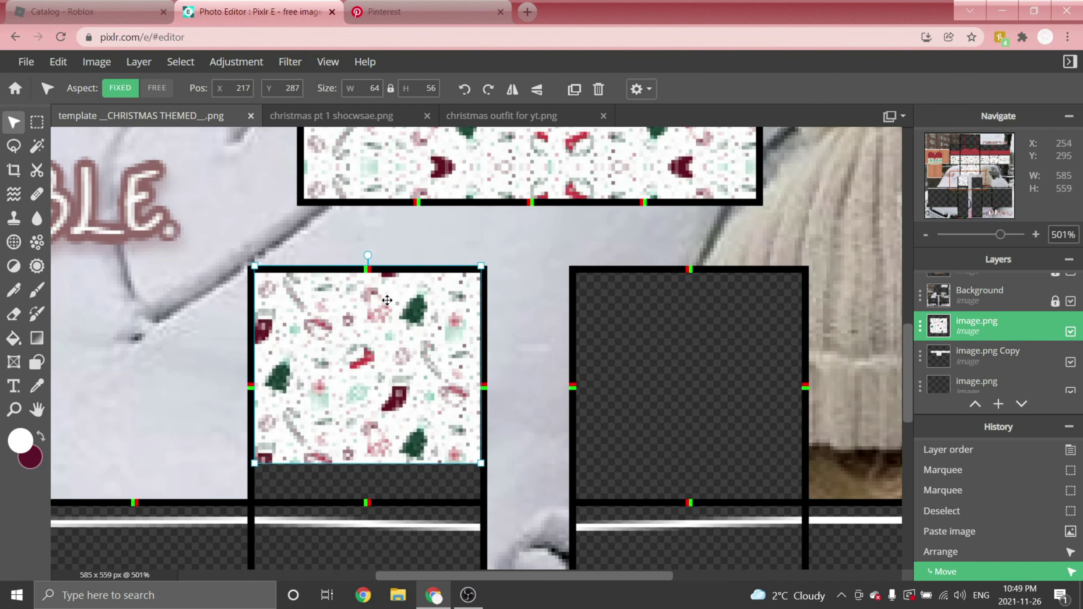
{"action": "left_click_drag", "start_coordinate": [384, 302], "coordinate": [381, 308]}
{"action": "scroll", "coordinate": [455, 451], "scroll_direction": "up", "scroll_amount": 1}
{"action": "left_click_drag", "start_coordinate": [473, 233], "coordinate": [477, 233]}
- Duplicate the sleeve pattern, place the copy directly beneath it, flip it vertically, and merge both into one 64 by 112 px layer
{"action": "left_click", "coordinate": [574, 89]}
{"action": "scroll", "coordinate": [387, 397], "scroll_direction": "down", "scroll_amount": 3}
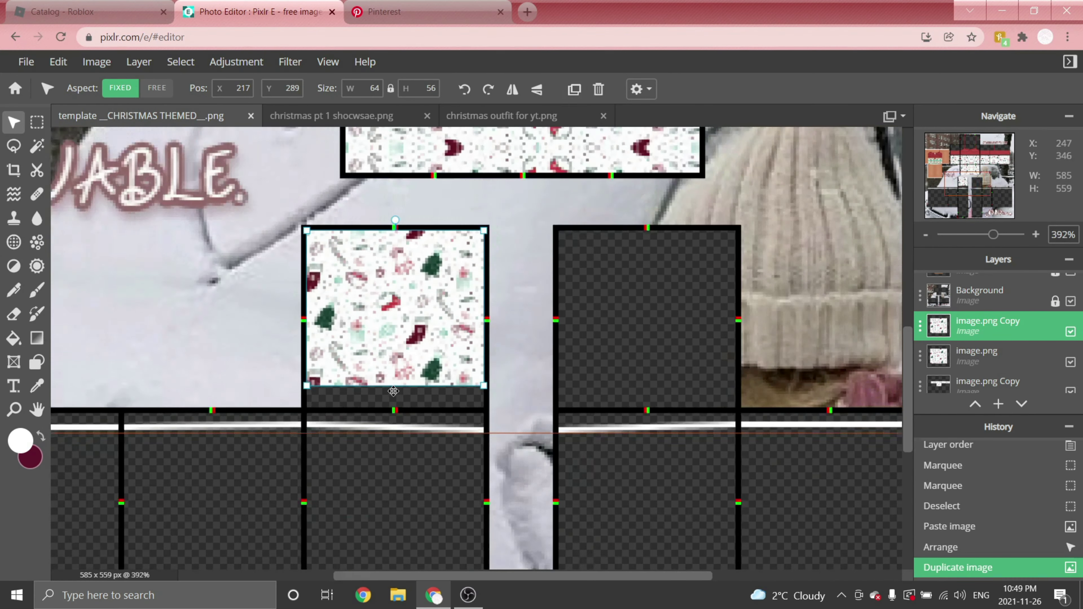
{"action": "scroll", "coordinate": [347, 411], "scroll_direction": "up", "scroll_amount": 7}
{"action": "left_click_drag", "start_coordinate": [345, 250], "coordinate": [389, 359]}
{"action": "scroll", "coordinate": [396, 341], "scroll_direction": "down", "scroll_amount": 5}
{"action": "scroll", "coordinate": [389, 370], "scroll_direction": "up", "scroll_amount": 4}
{"action": "left_click", "coordinate": [537, 89]}
{"action": "key", "text": "ctrl+e"}
- Duplicate the merged sleeve pattern and align the copy in the adjacent sleeve panel to its left
{"action": "scroll", "coordinate": [376, 414], "scroll_direction": "down", "scroll_amount": 11}
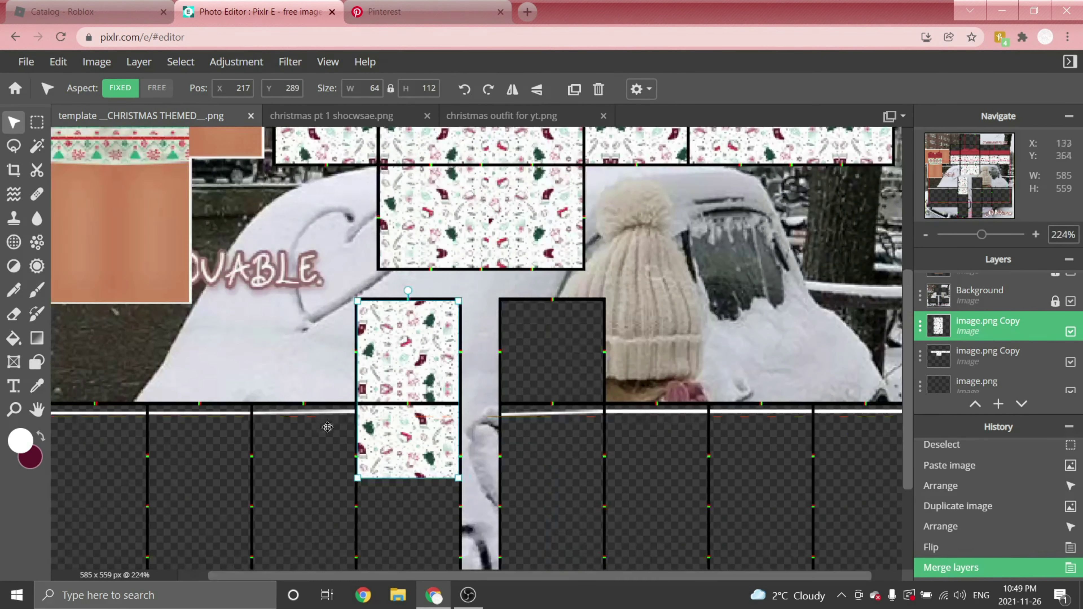
{"action": "scroll", "coordinate": [329, 428], "scroll_direction": "up", "scroll_amount": 3}
{"action": "left_click", "coordinate": [574, 89]}
{"action": "scroll", "coordinate": [452, 461], "scroll_direction": "up", "scroll_amount": 1}
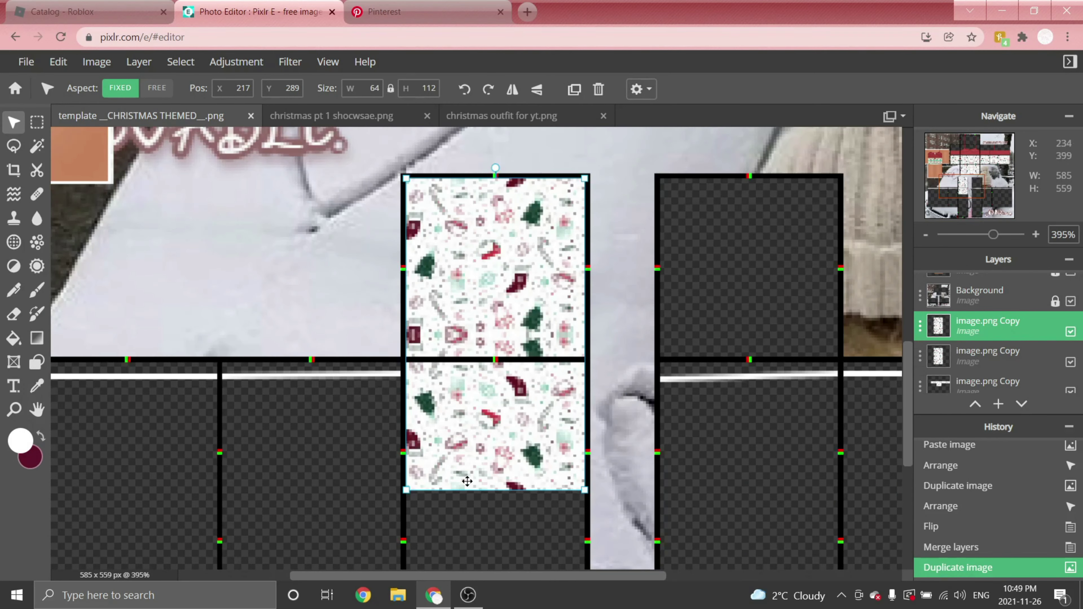
{"action": "left_click_drag", "start_coordinate": [501, 461], "coordinate": [285, 473]}
{"action": "scroll", "coordinate": [378, 525], "scroll_direction": "up", "scroll_amount": 7}
{"action": "left_click_drag", "start_coordinate": [339, 428], "coordinate": [407, 404]}
{"action": "scroll", "coordinate": [691, 457], "scroll_direction": "down", "scroll_amount": 8}
- Add two more duplicates to the remaining left sleeve panels, aligning the outermost one at X 19, Y 289
{"action": "key", "text": "ctrl+d"}
{"action": "left_click_drag", "start_coordinate": [518, 397], "coordinate": [320, 395]}
{"action": "scroll", "coordinate": [404, 470], "scroll_direction": "up", "scroll_amount": 7}
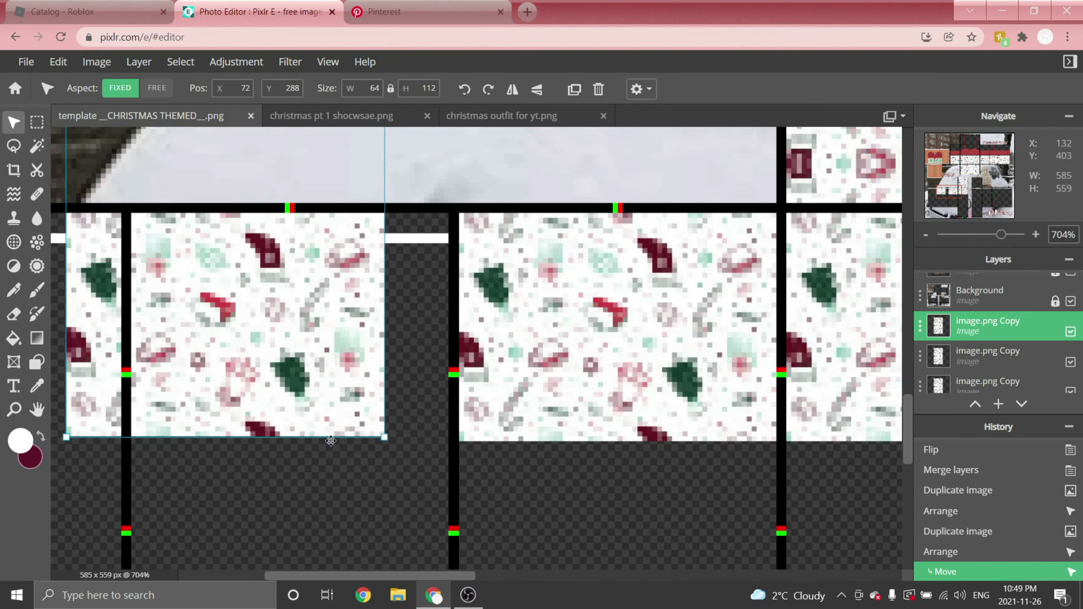
{"action": "left_click_drag", "start_coordinate": [331, 434], "coordinate": [396, 439]}
{"action": "scroll", "coordinate": [511, 376], "scroll_direction": "down", "scroll_amount": 6}
{"action": "scroll", "coordinate": [328, 375], "scroll_direction": "up", "scroll_amount": 5}
{"action": "key", "text": "ctrl+d"}
{"action": "left_click_drag", "start_coordinate": [328, 375], "coordinate": [16, 374]}
{"action": "scroll", "coordinate": [523, 270], "scroll_direction": "down", "scroll_amount": 8}
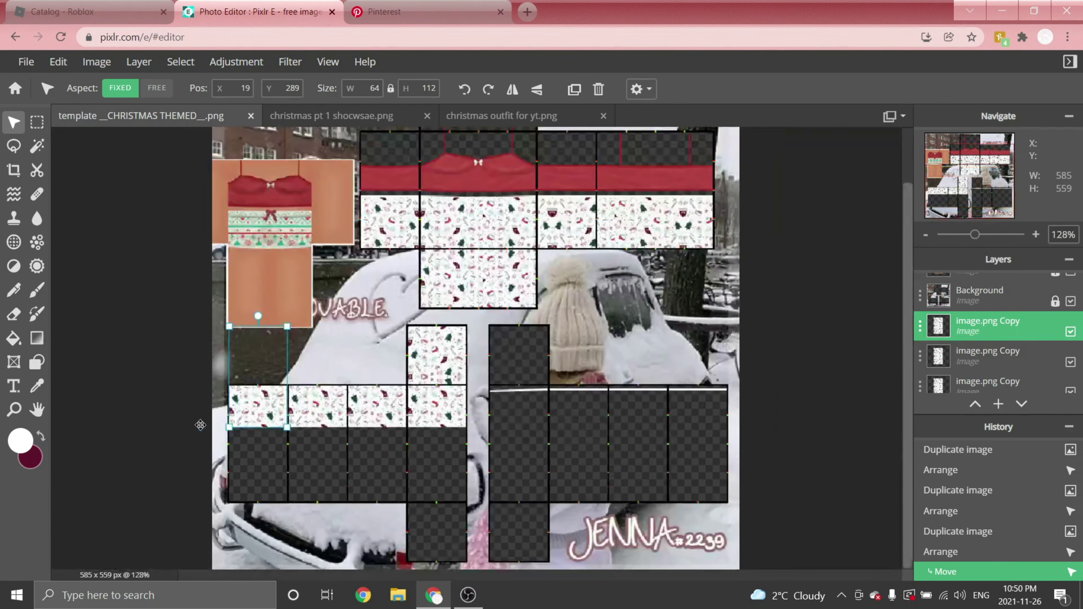
- Merge all the left sleeve pattern pieces with the torso pattern layer
{"action": "key", "text": "ctrl+e"}
{"action": "key", "text": "ctrl+e"}
{"action": "key", "text": "ctrl+e"}
{"action": "key", "text": "ctrl+e"}
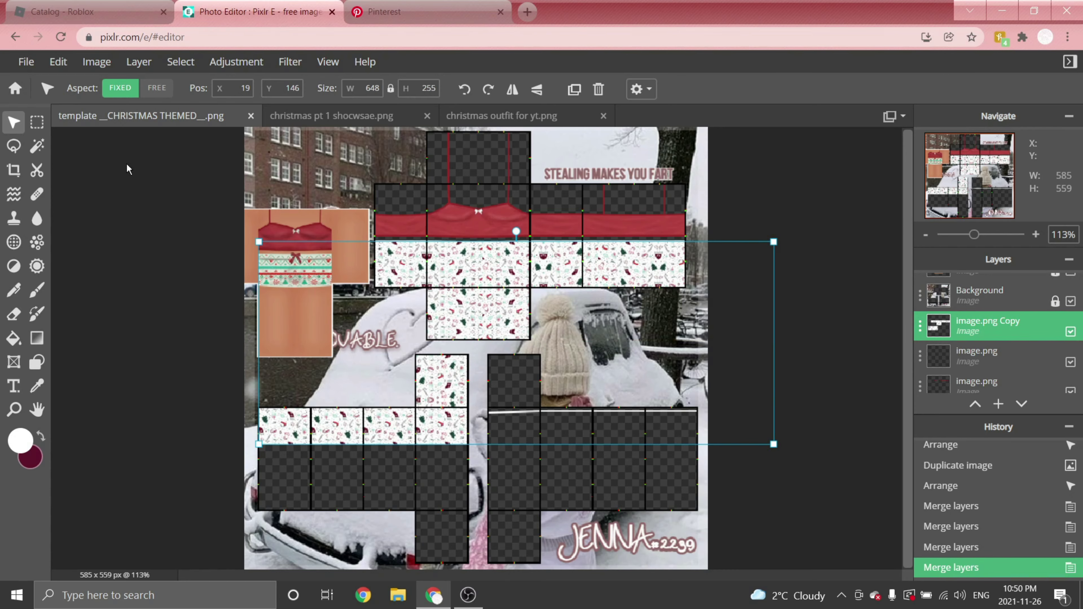
- Select the right half of the front torso pattern with a 64 by 58 px marquee and copy it
{"action": "left_click", "coordinate": [36, 123]}
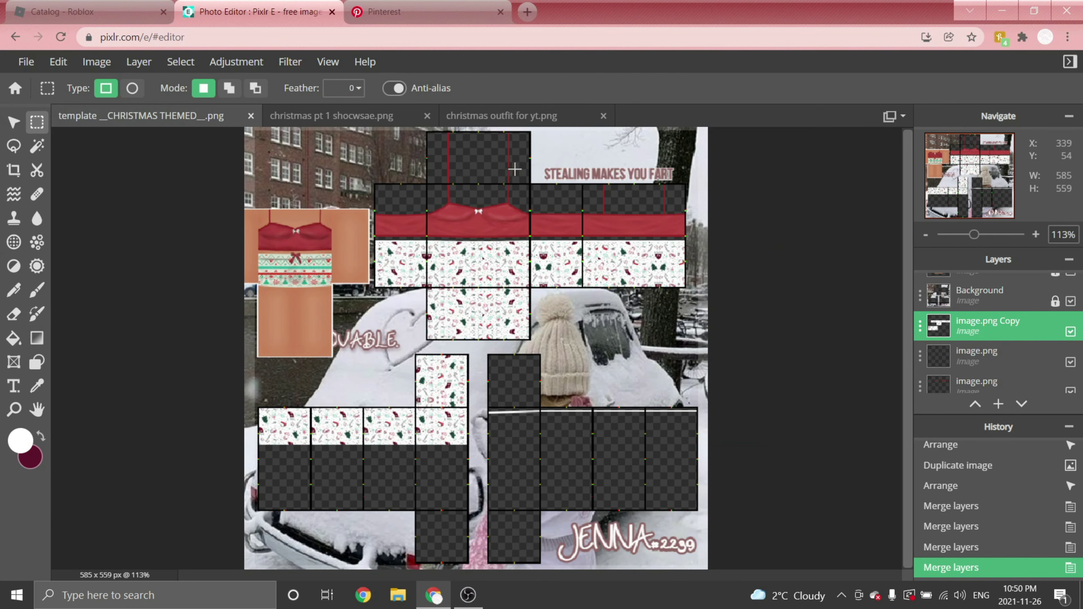
{"action": "scroll", "coordinate": [525, 292], "scroll_direction": "up", "scroll_amount": 7}
{"action": "scroll", "coordinate": [524, 291], "scroll_direction": "up", "scroll_amount": 2}
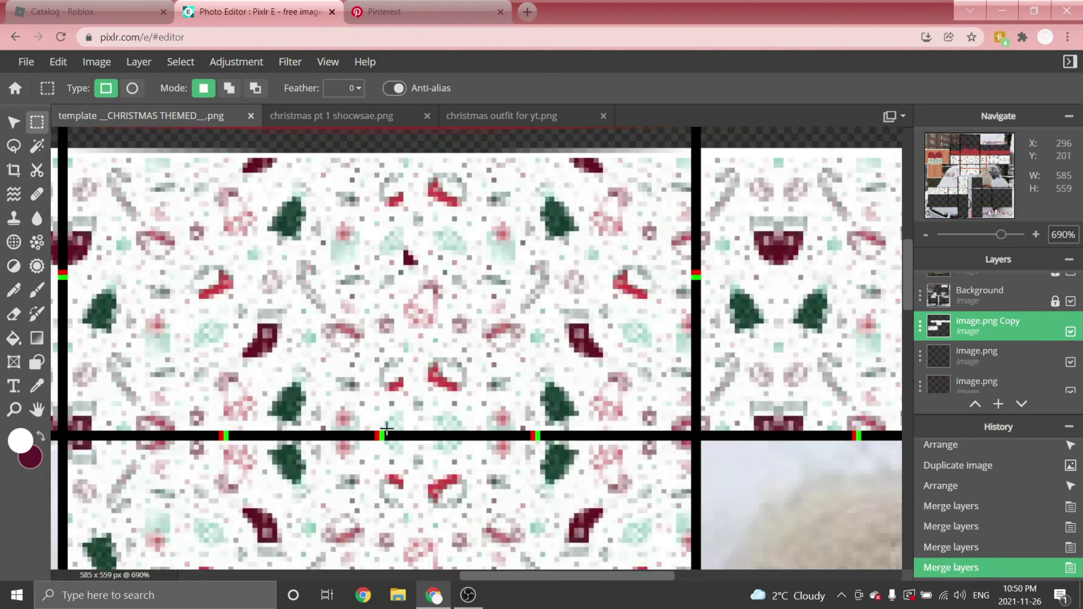
{"action": "left_click_drag", "start_coordinate": [381, 428], "coordinate": [691, 150]}
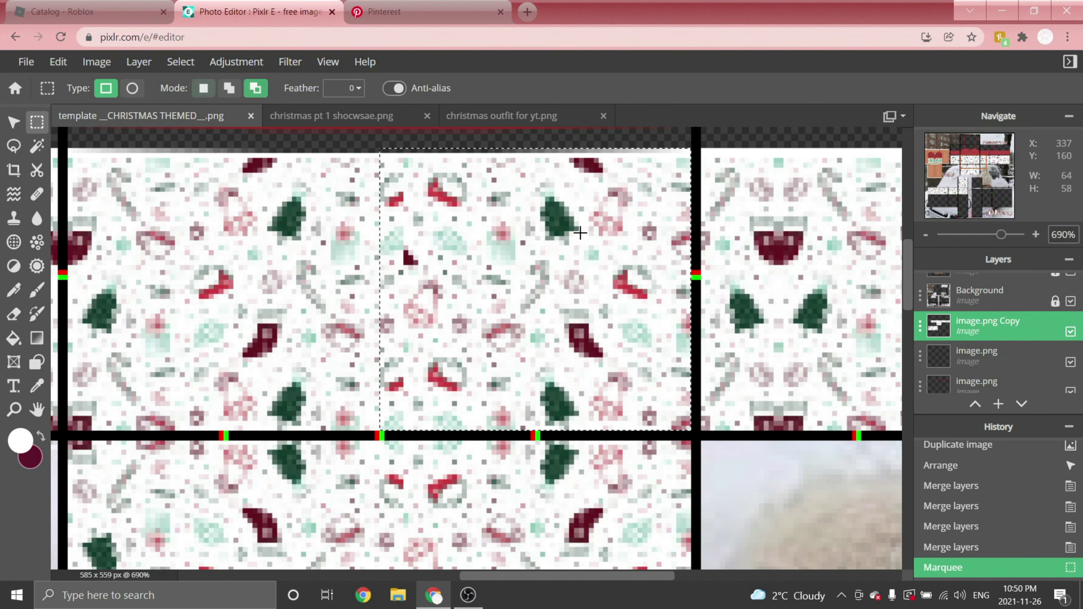
{"action": "key", "text": "ctrl+c"}
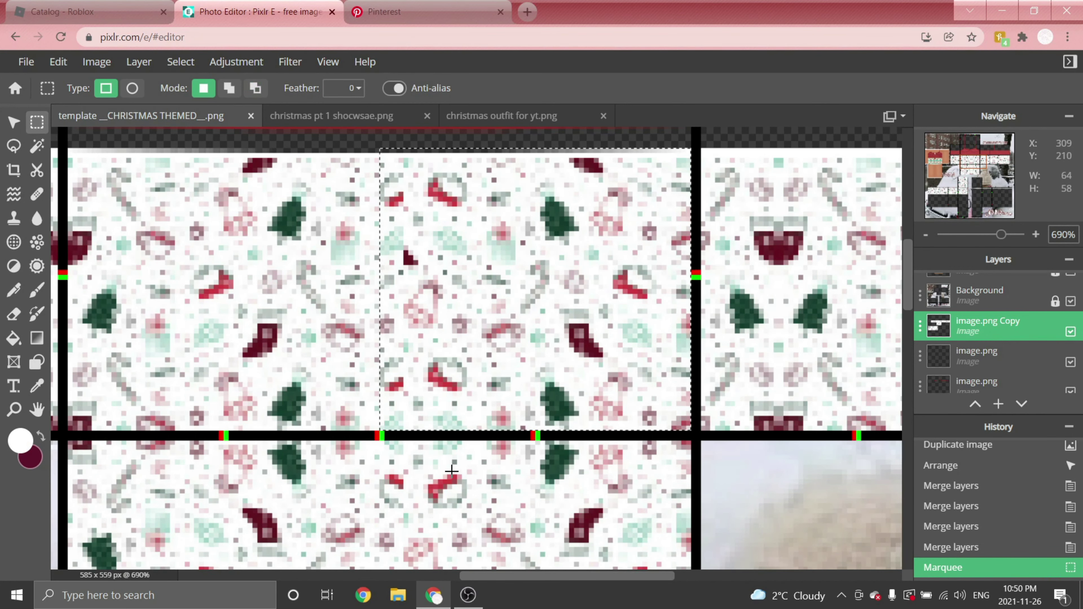
- Clear the selection, paste the copied torso pattern, and align it in the right sleeve's upper panel at X 308, Y 289
{"action": "left_click", "coordinate": [452, 470]}
{"action": "scroll", "coordinate": [449, 247], "scroll_direction": "down", "scroll_amount": 10}
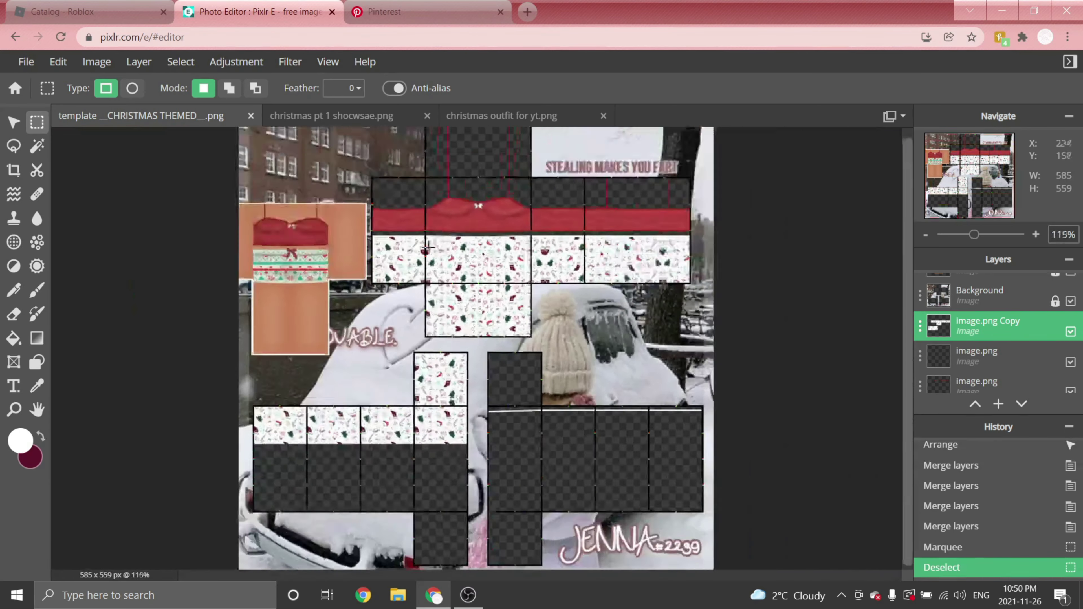
{"action": "key", "text": "ctrl+v"}
{"action": "key", "text": "v"}
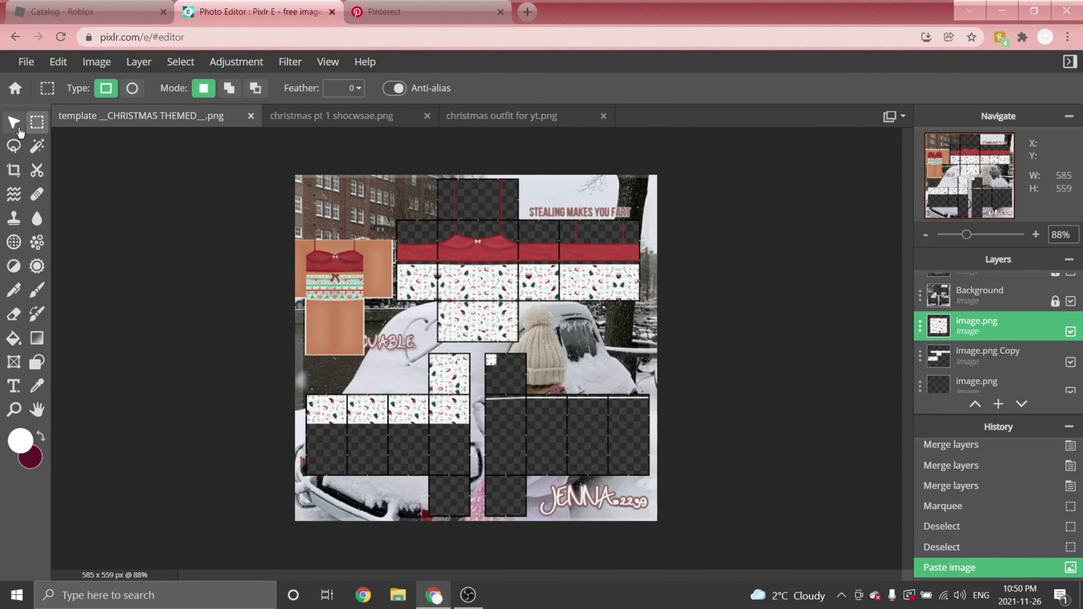
{"action": "scroll", "coordinate": [479, 351], "scroll_direction": "up", "scroll_amount": 5}
{"action": "left_click_drag", "start_coordinate": [479, 351], "coordinate": [570, 434]}
{"action": "scroll", "coordinate": [616, 394], "scroll_direction": "up", "scroll_amount": 6}
{"action": "left_click_drag", "start_coordinate": [513, 396], "coordinate": [498, 365]}
{"action": "scroll", "coordinate": [499, 365], "scroll_direction": "down", "scroll_amount": 6}
{"action": "scroll", "coordinate": [511, 490], "scroll_direction": "up", "scroll_amount": 4}
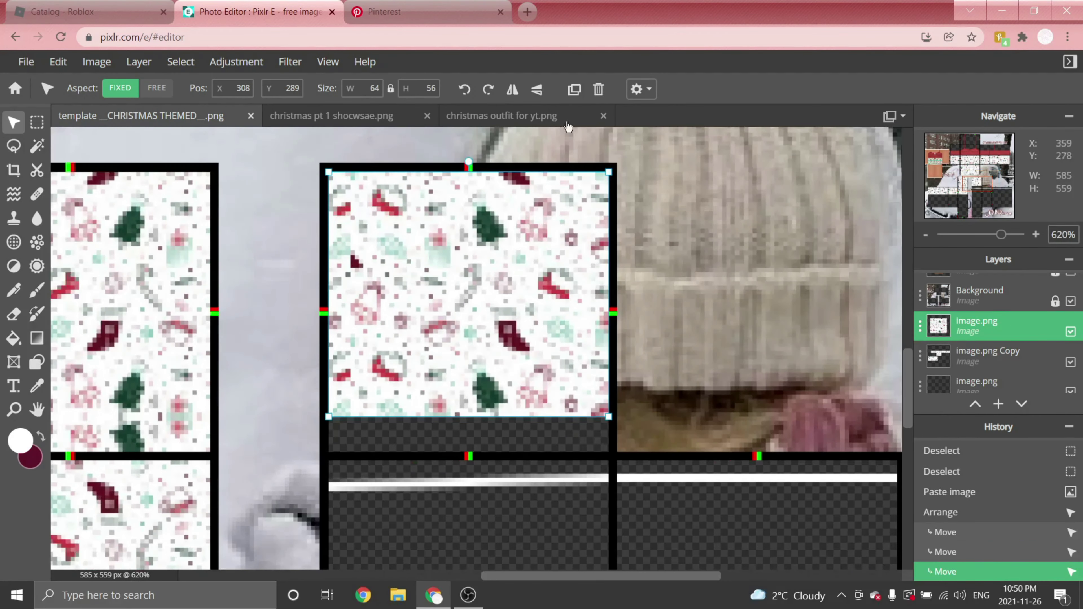
- Duplicate the pasted sleeve pattern, flip the copy vertically, align it directly beneath the original, and merge both pieces
{"action": "left_click", "coordinate": [574, 89]}
{"action": "left_click_drag", "start_coordinate": [486, 282], "coordinate": [476, 507]}
{"action": "left_click", "coordinate": [537, 90]}
{"action": "scroll", "coordinate": [444, 495], "scroll_direction": "up", "scroll_amount": 2}
{"action": "left_click_drag", "start_coordinate": [403, 447], "coordinate": [416, 472]}
{"action": "scroll", "coordinate": [405, 416], "scroll_direction": "down", "scroll_amount": 5}
{"action": "key", "text": "ctrl+e"}
- Duplicate the merged pattern across the remaining right sleeve panels and merge all pieces into the main pattern layer
{"action": "left_click", "coordinate": [575, 89]}
{"action": "scroll", "coordinate": [585, 293], "scroll_direction": "down", "scroll_amount": 2}
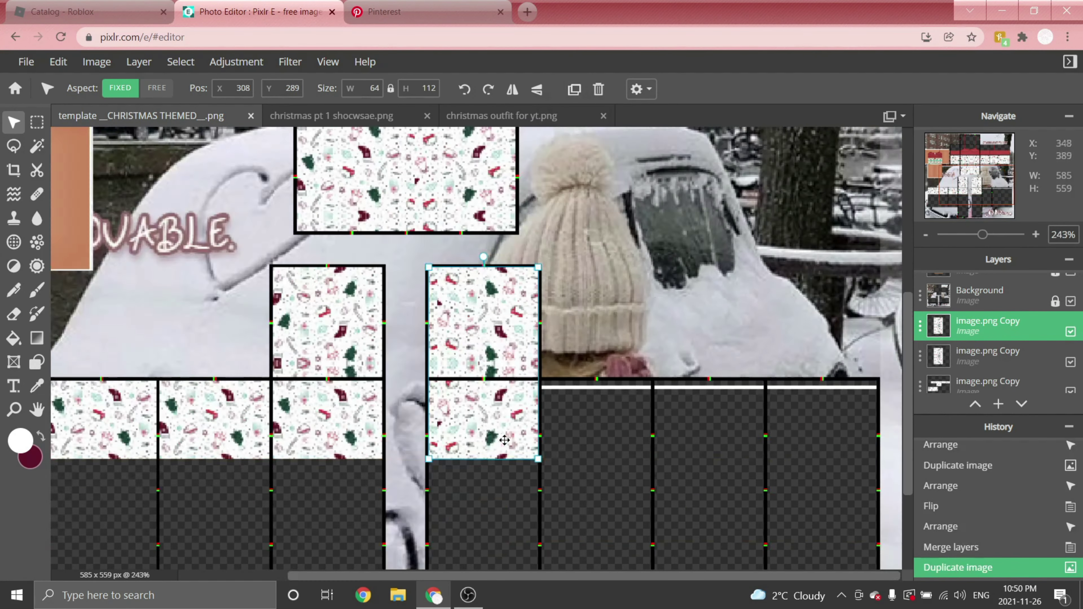
{"action": "scroll", "coordinate": [441, 434], "scroll_direction": "up", "scroll_amount": 5}
{"action": "left_click_drag", "start_coordinate": [474, 427], "coordinate": [754, 427]}
{"action": "scroll", "coordinate": [755, 427], "scroll_direction": "down", "scroll_amount": 4}
{"action": "scroll", "coordinate": [806, 374], "scroll_direction": "up", "scroll_amount": 3}
{"action": "left_click", "coordinate": [574, 89]}
{"action": "left_click_drag", "start_coordinate": [377, 375], "coordinate": [821, 365]}
{"action": "left_click", "coordinate": [575, 89]}
{"action": "key", "text": "Down"}
{"action": "scroll", "coordinate": [778, 261], "scroll_direction": "down", "scroll_amount": 8}
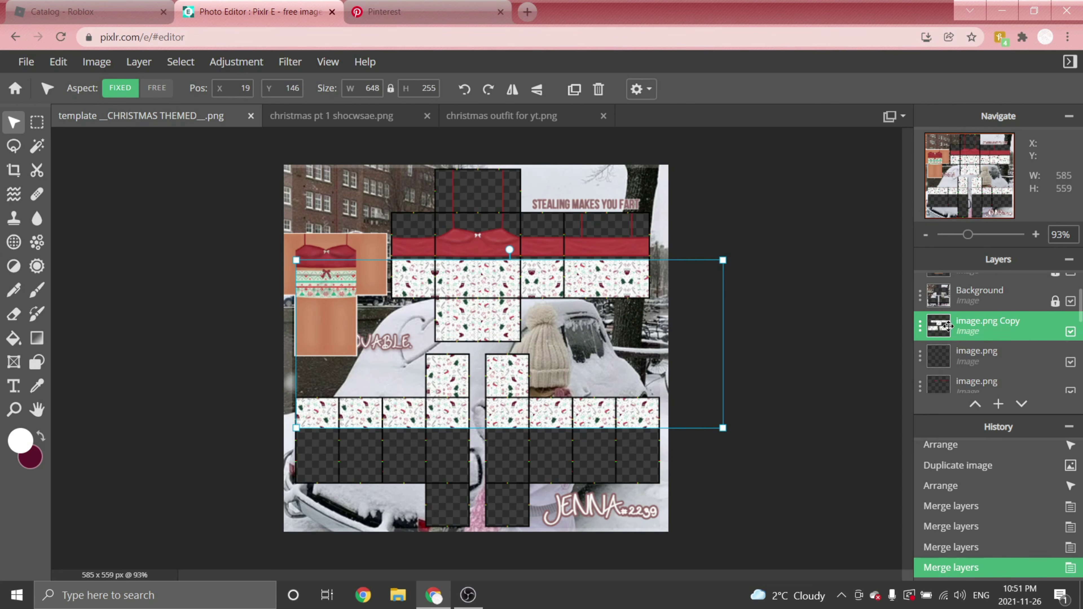
- Move the merged pattern layer one place down in the layer order and lower its transparency value to 41
{"action": "mouse_move", "coordinate": [949, 327]}
{"action": "left_mouse_down"}
{"action": "mouse_move", "coordinate": [950, 356]}
{"action": "mouse_move", "coordinate": [951, 333]}
{"action": "left_mouse_up"}
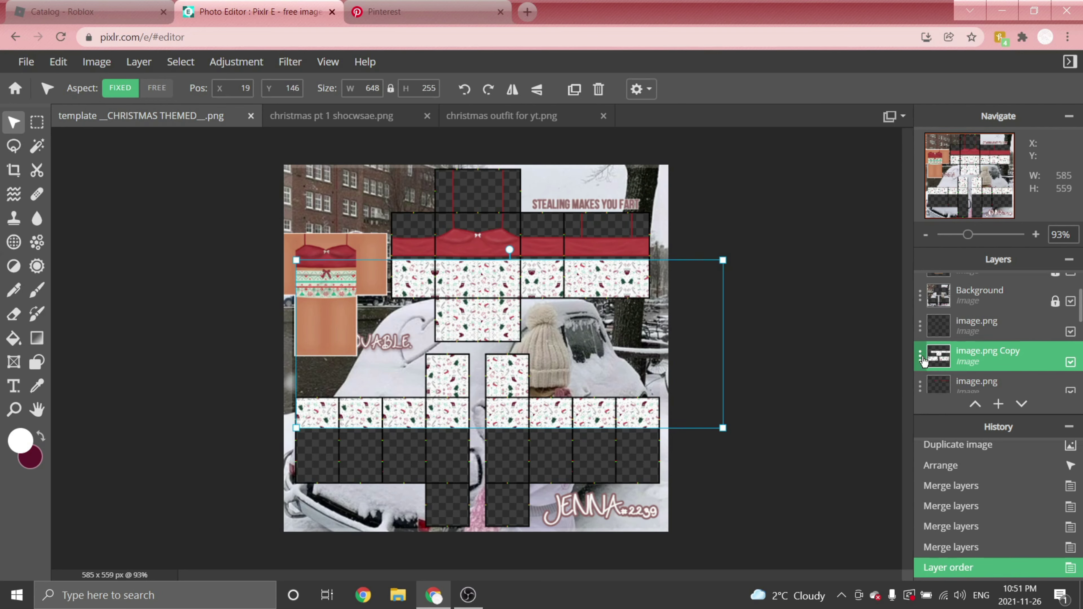
{"action": "left_click", "coordinate": [921, 358]}
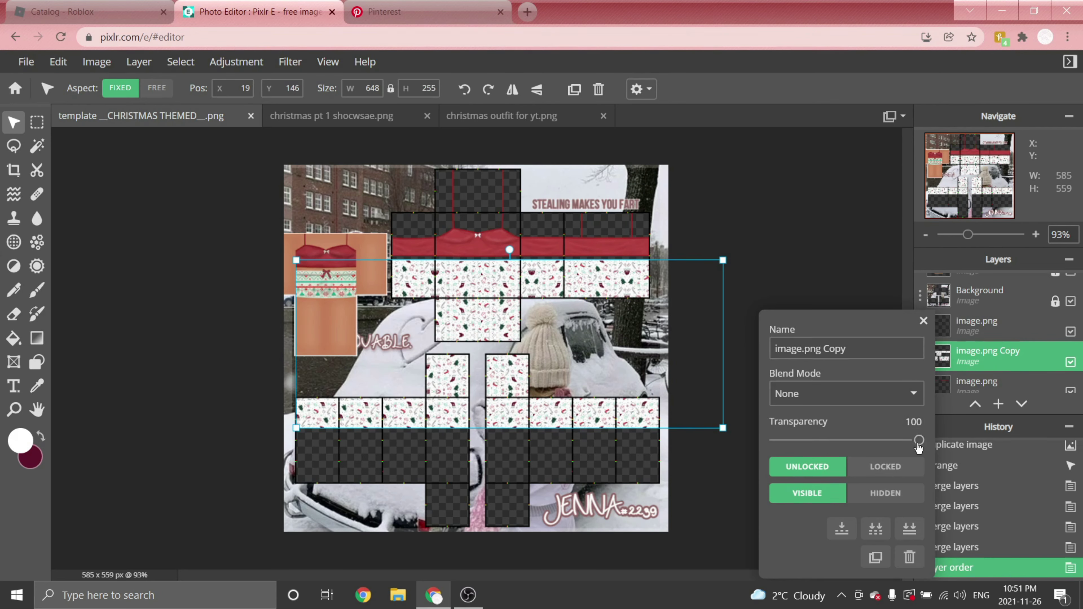
{"action": "left_click_drag", "start_coordinate": [915, 440], "coordinate": [844, 442]}
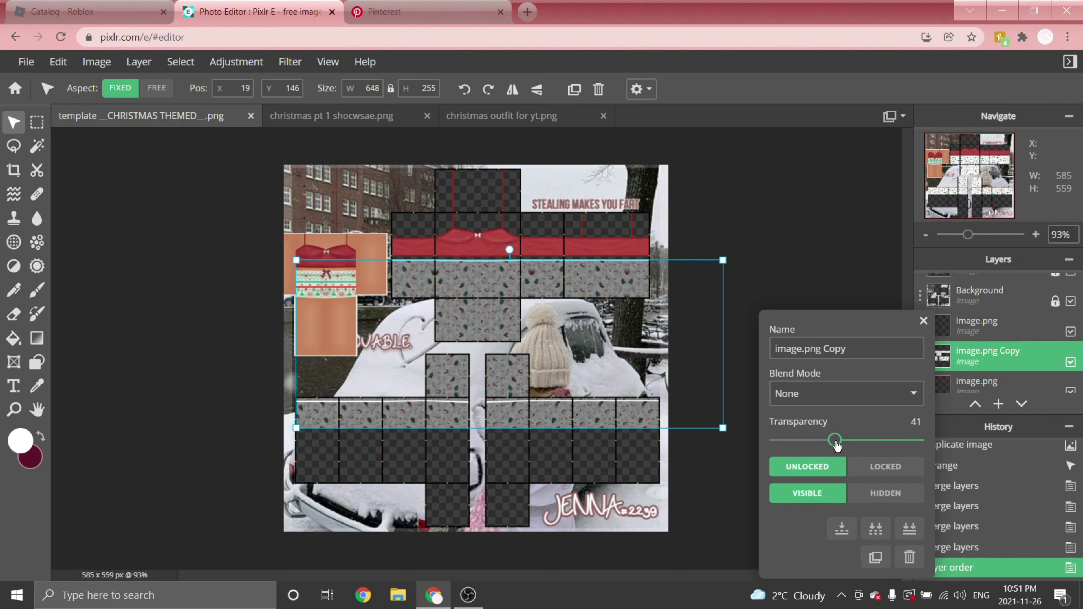
{"action": "left_click", "coordinate": [703, 410]}
{"action": "scroll", "coordinate": [470, 384], "scroll_direction": "up", "scroll_amount": 1}
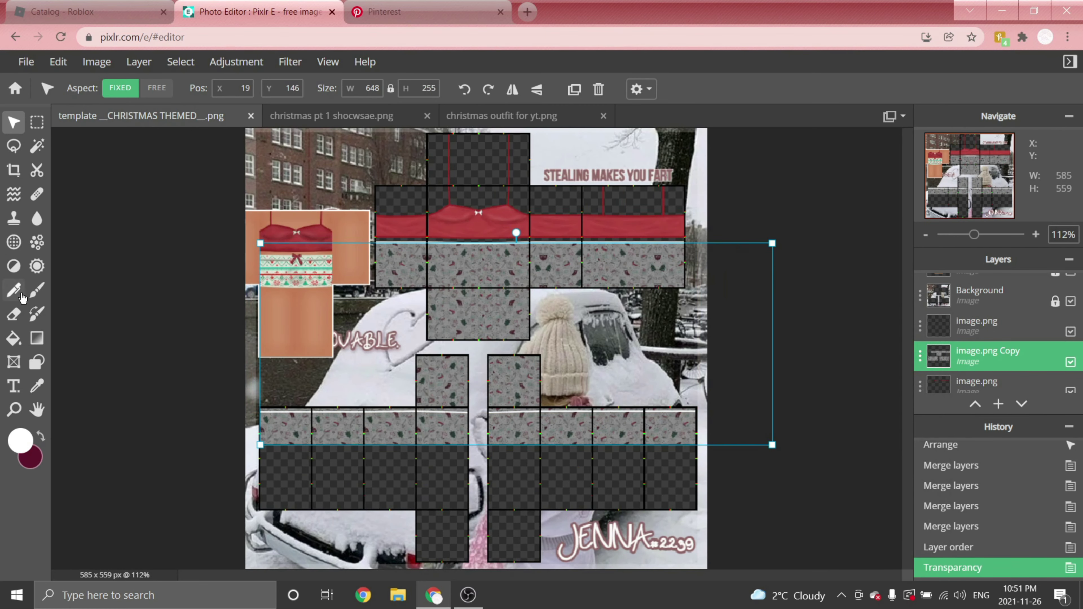
- Erase a strip of the pattern just below the curved white edge line on the left sleeve's rightmost panel
{"action": "left_click", "coordinate": [13, 314]}
{"action": "scroll", "coordinate": [296, 458], "scroll_direction": "up", "scroll_amount": 4}
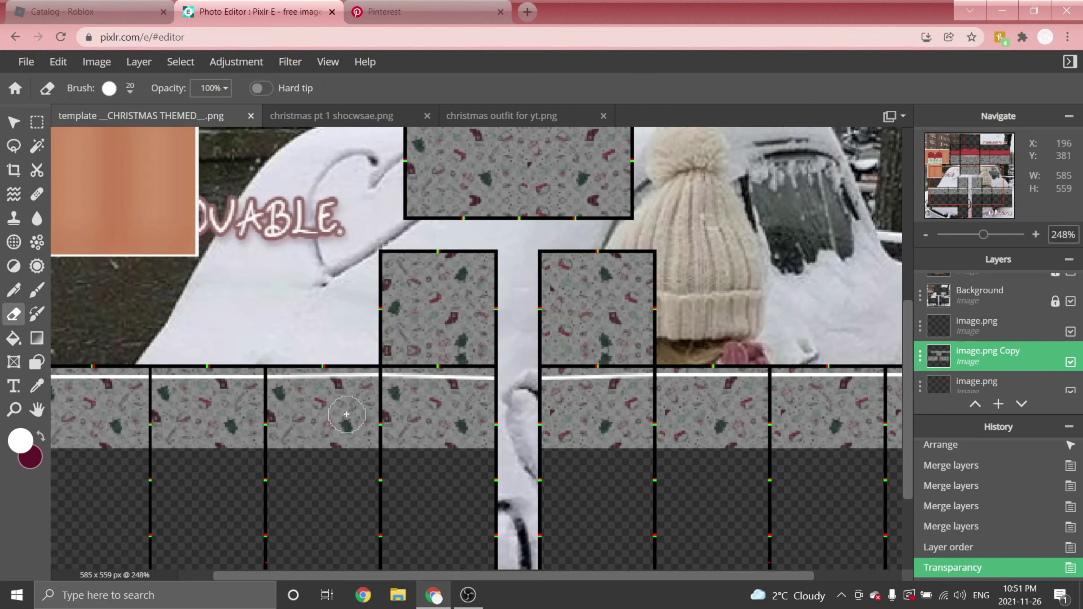
{"action": "scroll", "coordinate": [375, 416], "scroll_direction": "down", "scroll_amount": 1}
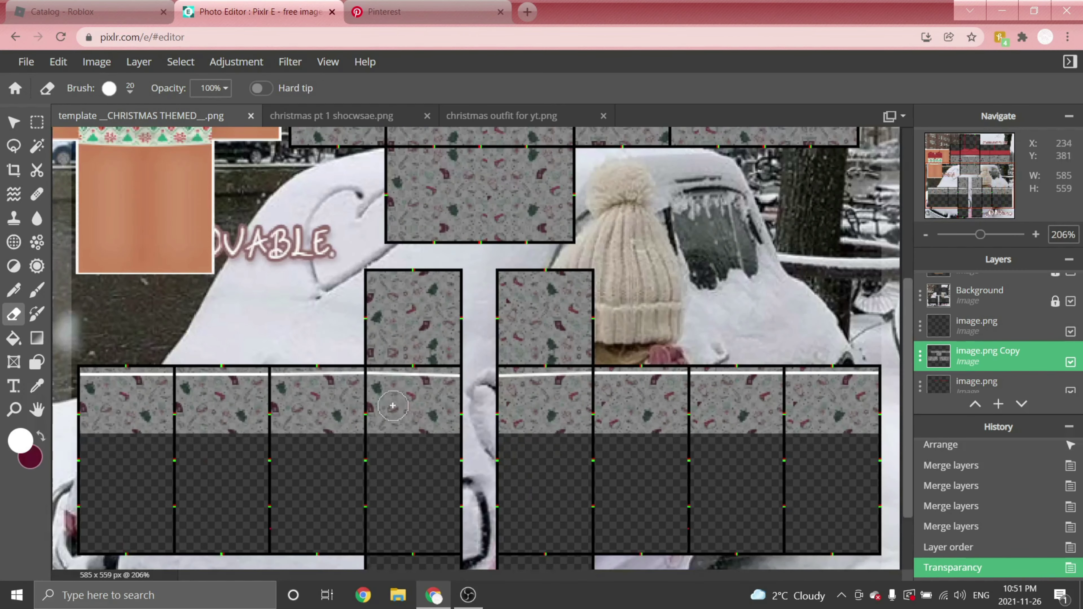
{"action": "scroll", "coordinate": [384, 406], "scroll_direction": "down", "scroll_amount": 3}
{"action": "scroll", "coordinate": [371, 463], "scroll_direction": "up", "scroll_amount": 3}
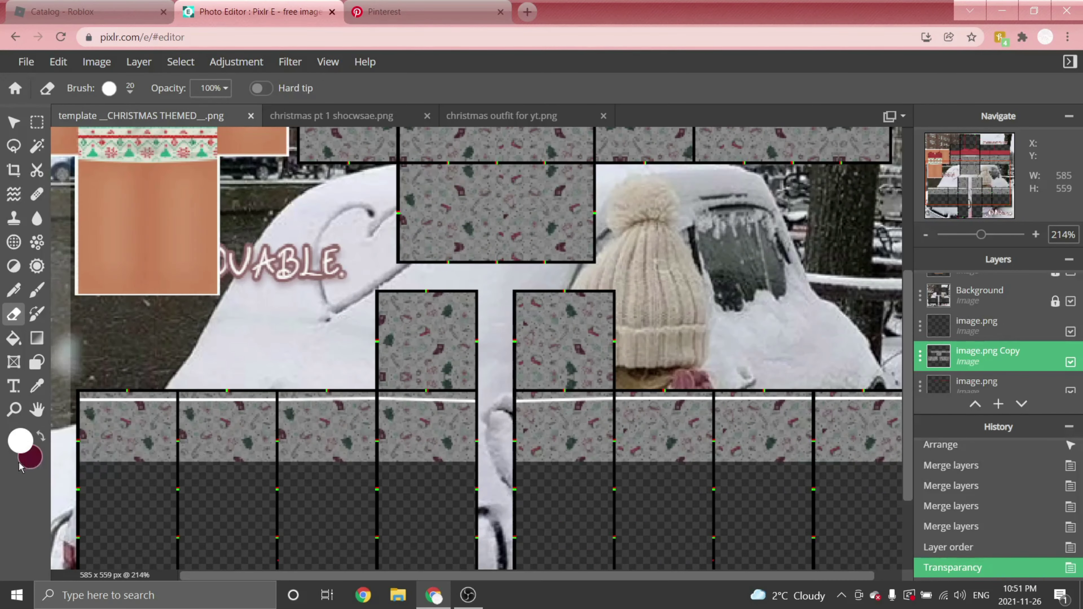
{"action": "scroll", "coordinate": [423, 417], "scroll_direction": "up", "scroll_amount": 8}
{"action": "mouse_move", "coordinate": [256, 410]}
{"action": "left_mouse_down"}
{"action": "mouse_move", "coordinate": [568, 419]}
{"action": "mouse_move", "coordinate": [416, 409]}
{"action": "mouse_move", "coordinate": [554, 416]}
{"action": "left_mouse_up"}
{"action": "scroll", "coordinate": [473, 299], "scroll_direction": "down", "scroll_amount": 10}
- Select the left sleeve area below the white edge line with a marquee, clear its pattern, and deselect
{"action": "left_click", "coordinate": [37, 122]}
{"action": "mouse_move", "coordinate": [143, 330]}
{"action": "left_mouse_down"}
{"action": "mouse_move", "coordinate": [512, 445]}
{"action": "mouse_move", "coordinate": [461, 460]}
{"action": "left_mouse_up"}
{"action": "scroll", "coordinate": [423, 299], "scroll_direction": "up", "scroll_amount": 6}
{"action": "left_click_drag", "start_coordinate": [380, 440], "coordinate": [379, 445]}
{"action": "scroll", "coordinate": [487, 273], "scroll_direction": "down", "scroll_amount": 4}
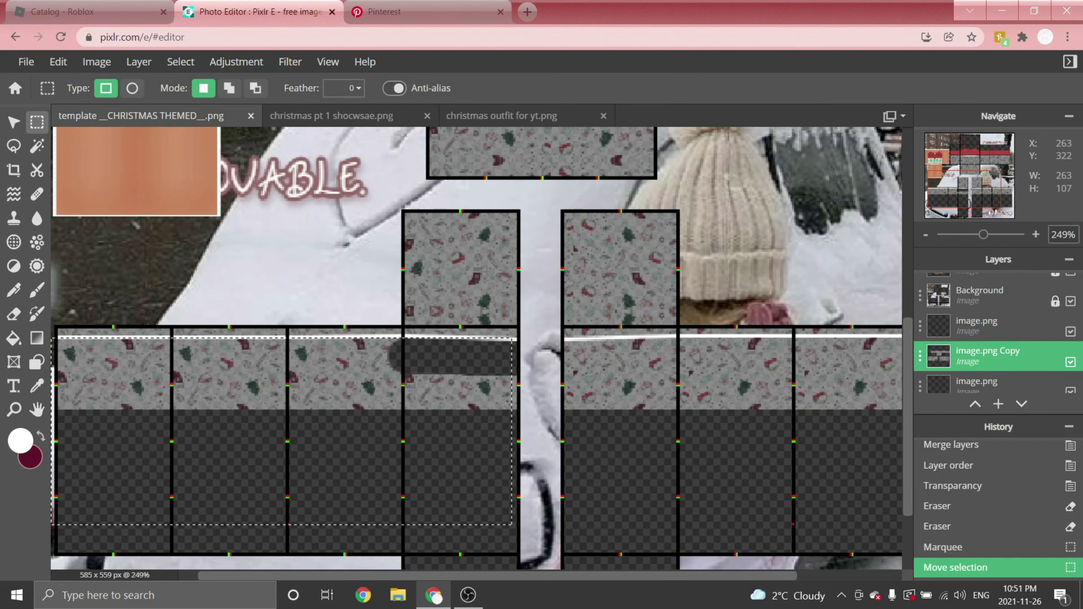
{"action": "key", "text": "Delete"}
{"action": "key", "text": "Delete"}
{"action": "key", "text": "ctrl+d"}
- Select the right sleeve area below the white edge line with a marquee, clear its pattern, and deselect
{"action": "scroll", "coordinate": [486, 320], "scroll_direction": "down", "scroll_amount": 5}
{"action": "left_click_drag", "start_coordinate": [485, 396], "coordinate": [728, 477]}
{"action": "scroll", "coordinate": [512, 381], "scroll_direction": "up", "scroll_amount": 9}
{"action": "key", "text": "Delete"}
{"action": "scroll", "coordinate": [571, 195], "scroll_direction": "down", "scroll_amount": 10}
{"action": "key", "text": "ctrl+d"}
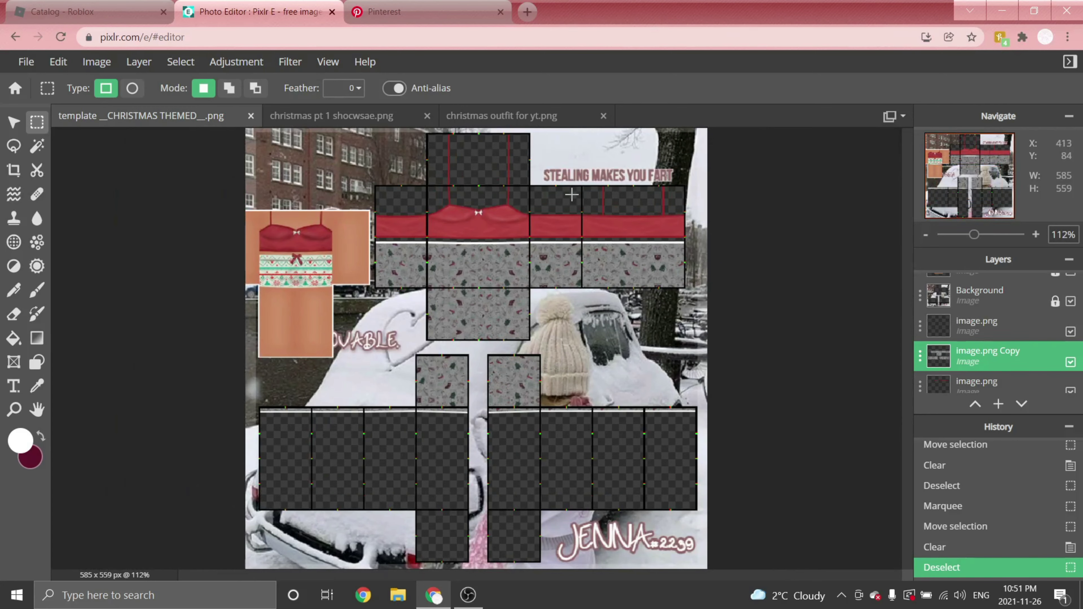
- Set the pattern layer's transparency value to 100
{"action": "left_click", "coordinate": [920, 358]}
{"action": "left_click_drag", "start_coordinate": [836, 443], "coordinate": [944, 432]}
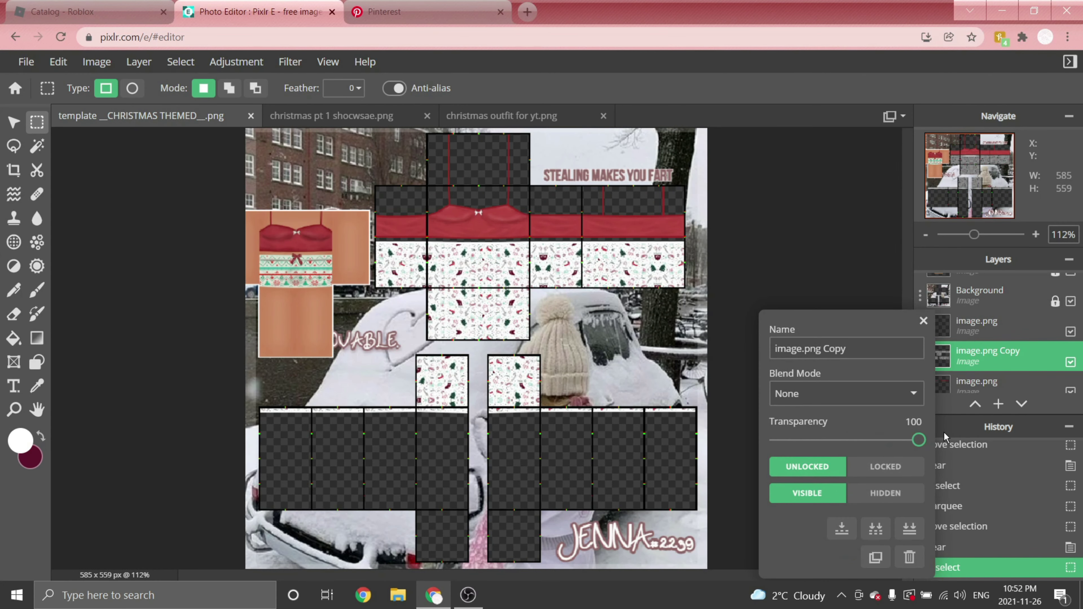
{"action": "scroll", "coordinate": [670, 318], "scroll_direction": "up", "scroll_amount": 1}
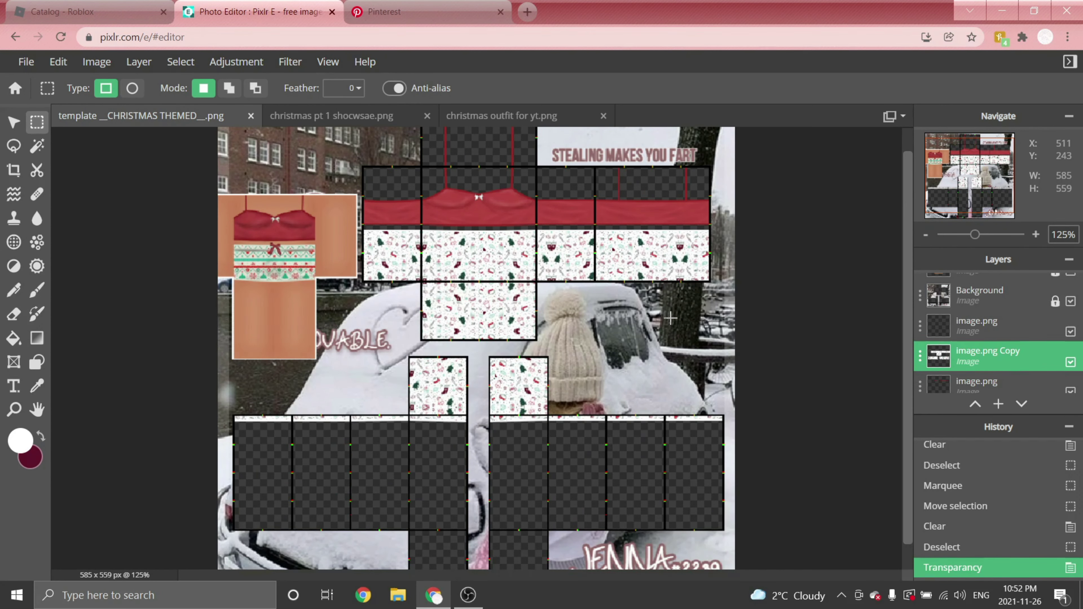
- Apply a Color lookup with an entirely white gradient to the image layer directly above the pattern layer
{"action": "left_click", "coordinate": [949, 321]}
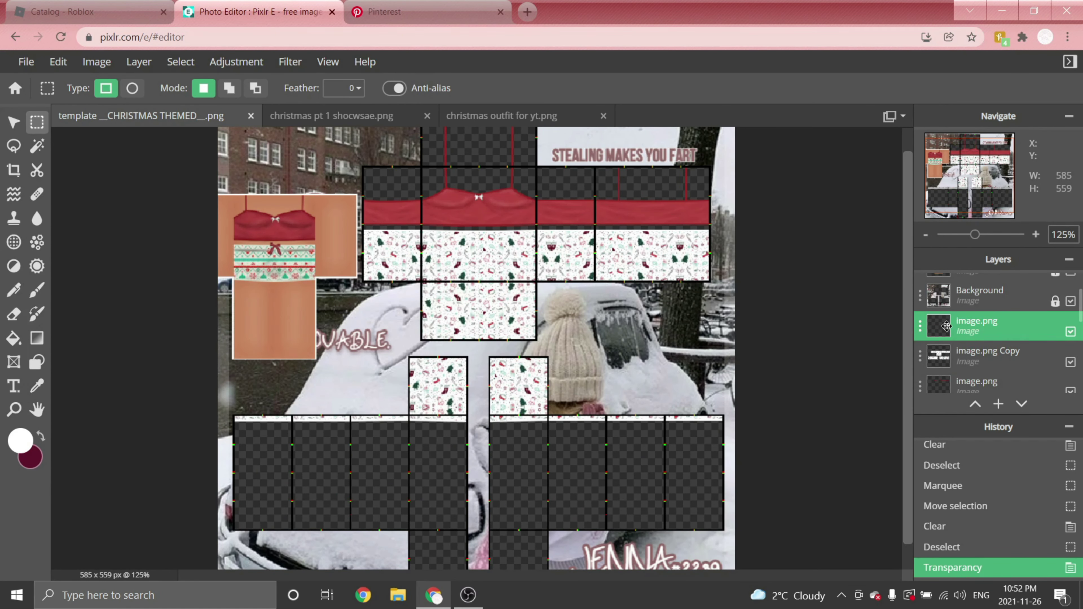
{"action": "left_click", "coordinate": [20, 442]}
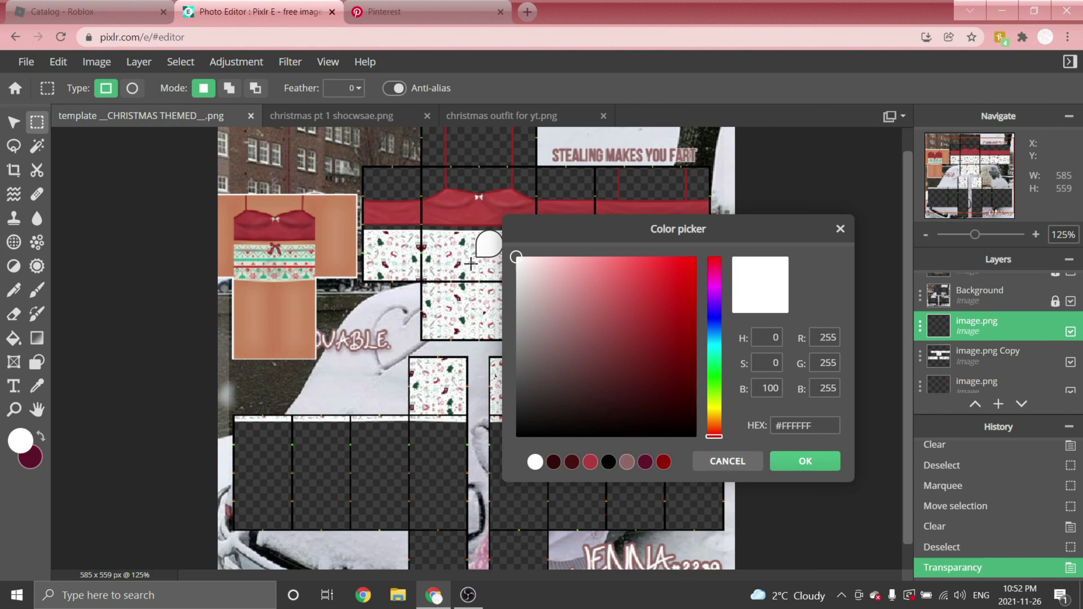
{"action": "left_click", "coordinate": [805, 466]}
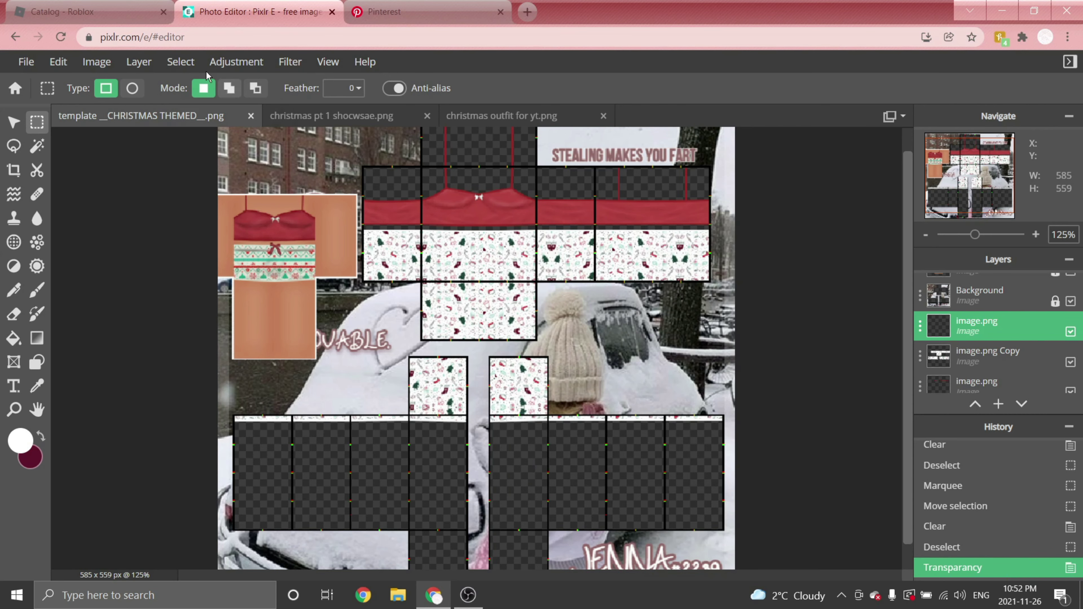
{"action": "left_click", "coordinate": [229, 72]}
{"action": "left_click", "coordinate": [236, 266]}
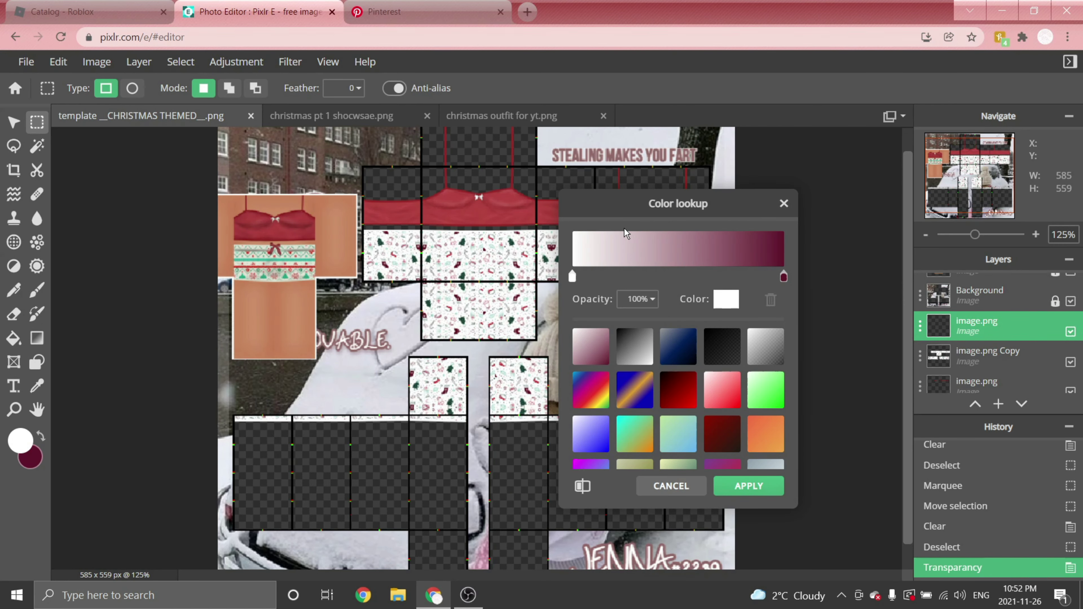
{"action": "left_click_drag", "start_coordinate": [572, 280], "coordinate": [827, 281]}
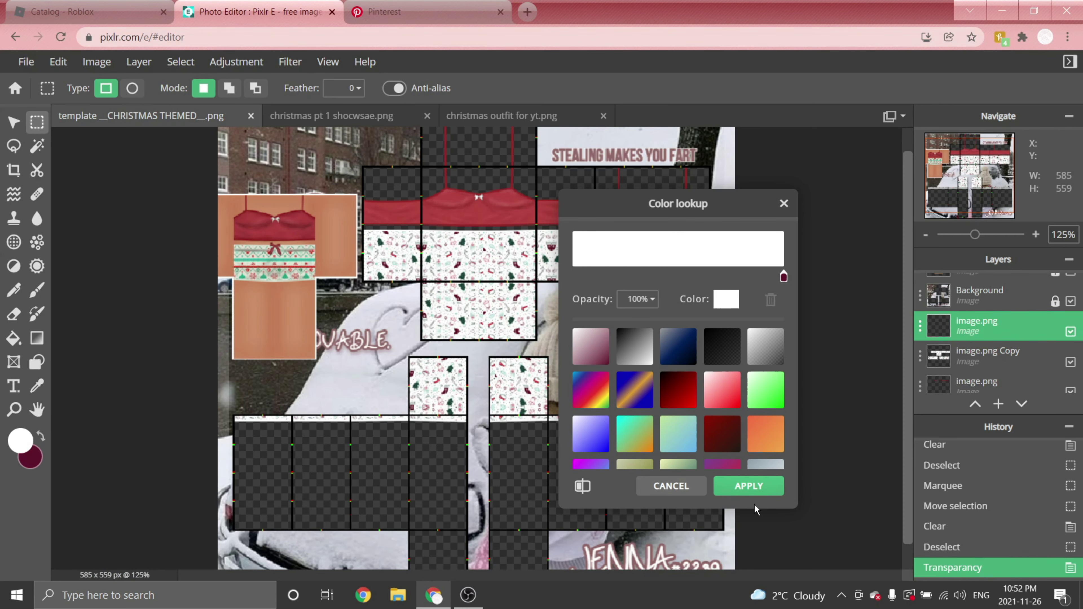
{"action": "left_click", "coordinate": [751, 486]}
{"action": "scroll", "coordinate": [566, 222], "scroll_direction": "down", "scroll_amount": 1}
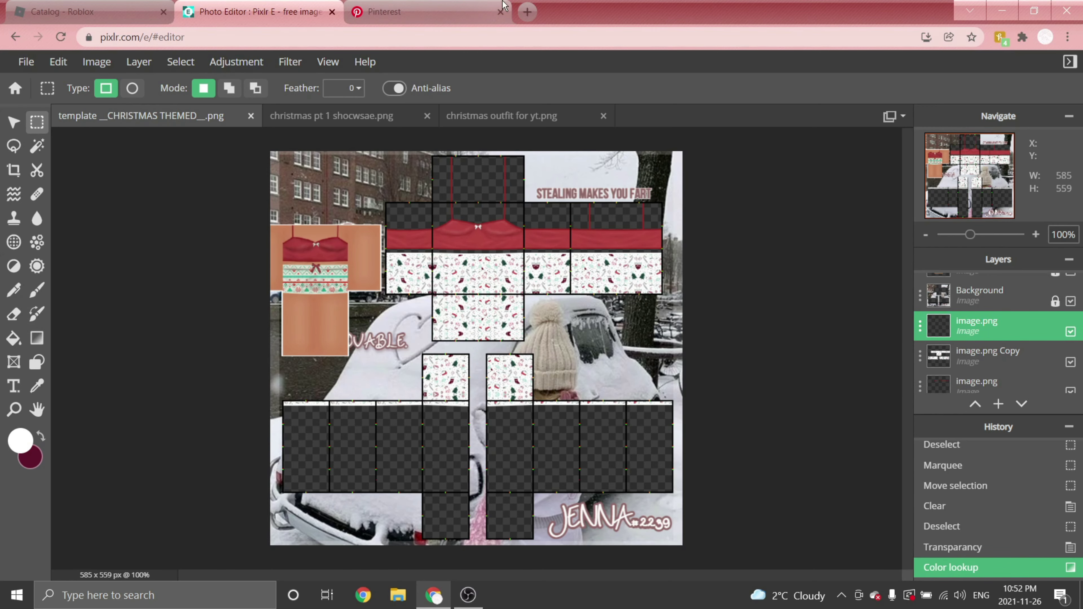
- Copy a blue bow from a Google image search for "bow png" and paste it into the Pixlr template as the topmost layer
{"action": "left_click", "coordinate": [528, 10]}
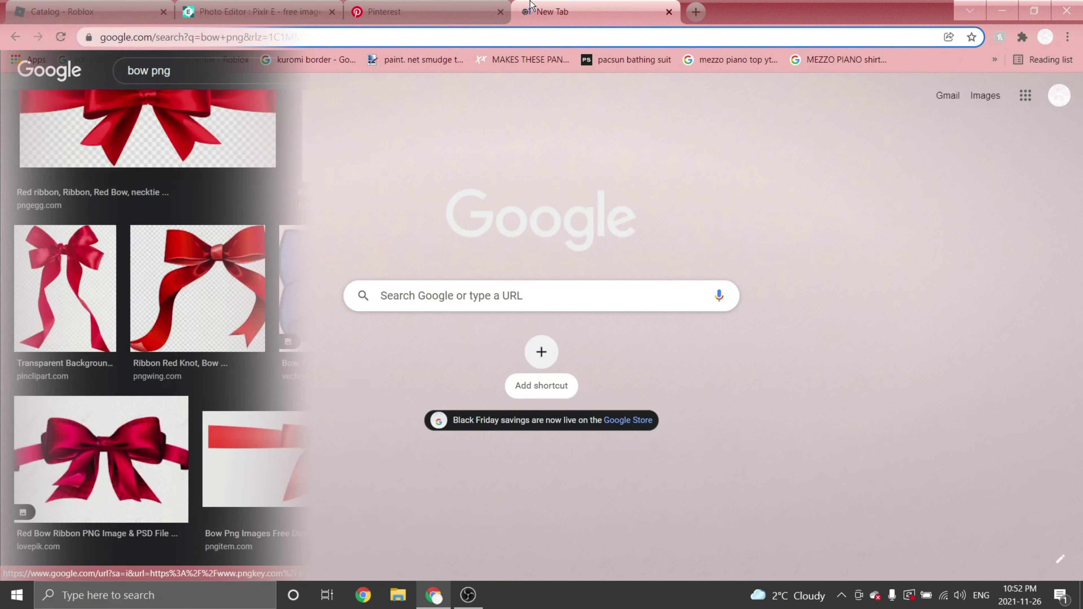
{"action": "right_click", "coordinate": [885, 177]}
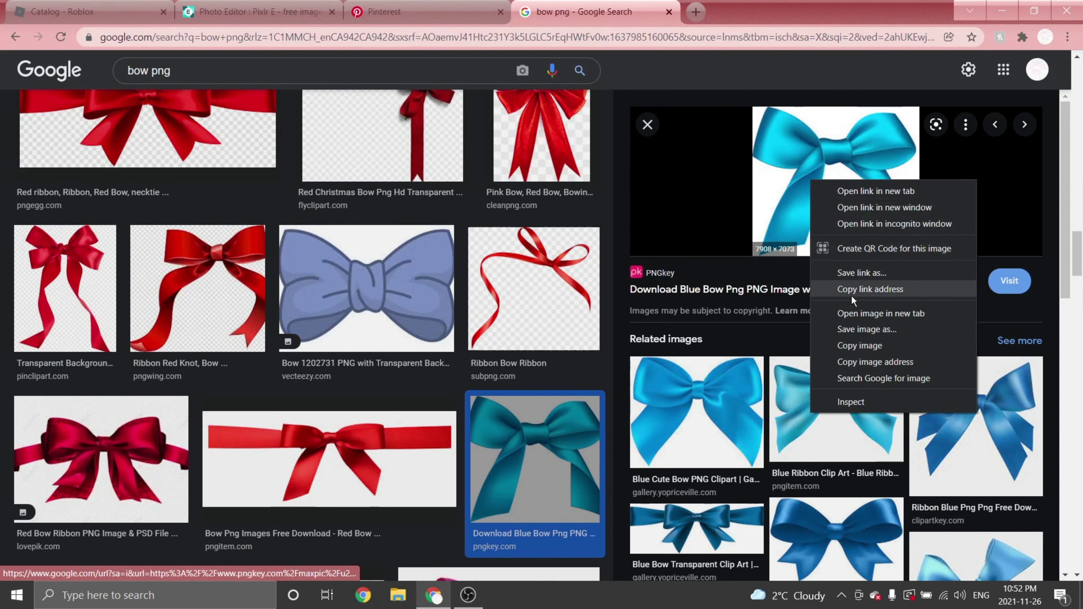
{"action": "left_click", "coordinate": [917, 344]}
{"action": "left_click", "coordinate": [332, 5]}
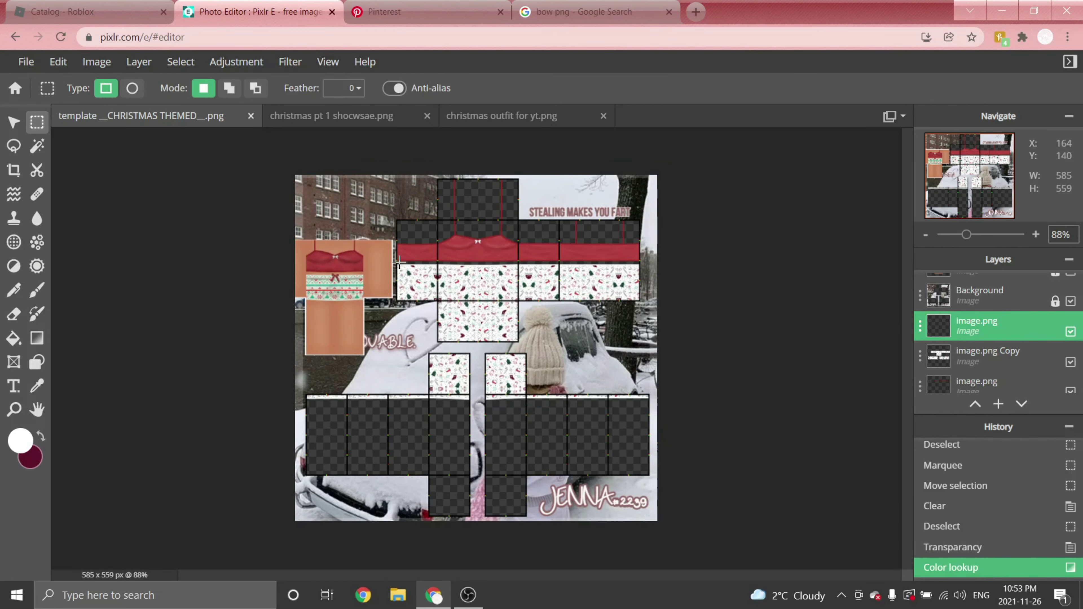
{"action": "key", "text": "ctrl+v"}
{"action": "left_click_drag", "start_coordinate": [938, 326], "coordinate": [947, 285]}
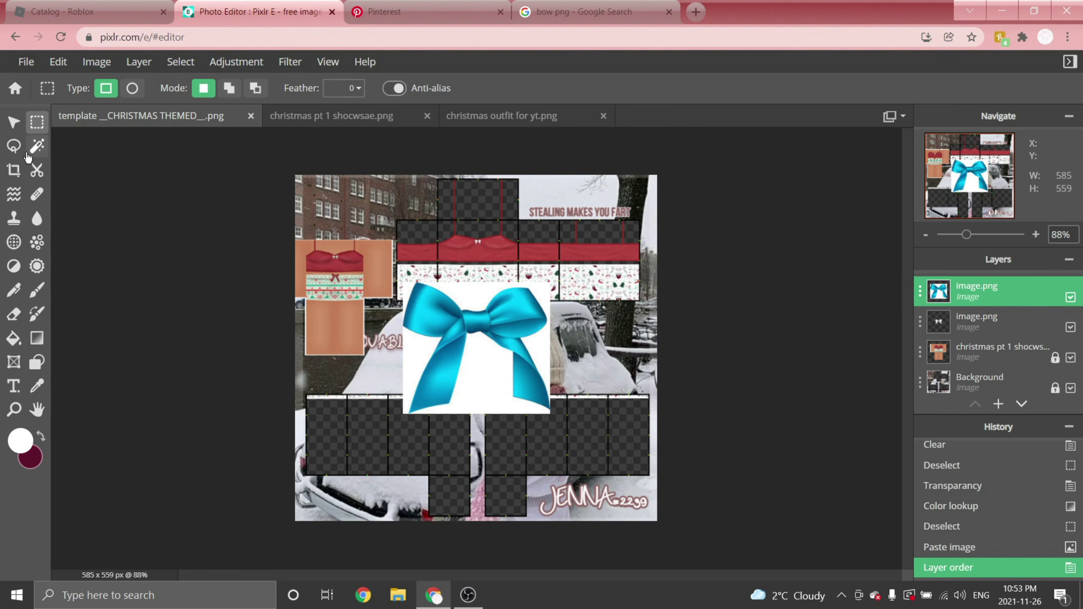
- Select the white background above the bow with the magic wand and raise the wand tolerance to 44
{"action": "left_click", "coordinate": [37, 146]}
{"action": "scroll", "coordinate": [475, 297], "scroll_direction": "up", "scroll_amount": 2}
{"action": "scroll", "coordinate": [474, 297], "scroll_direction": "up", "scroll_amount": 3}
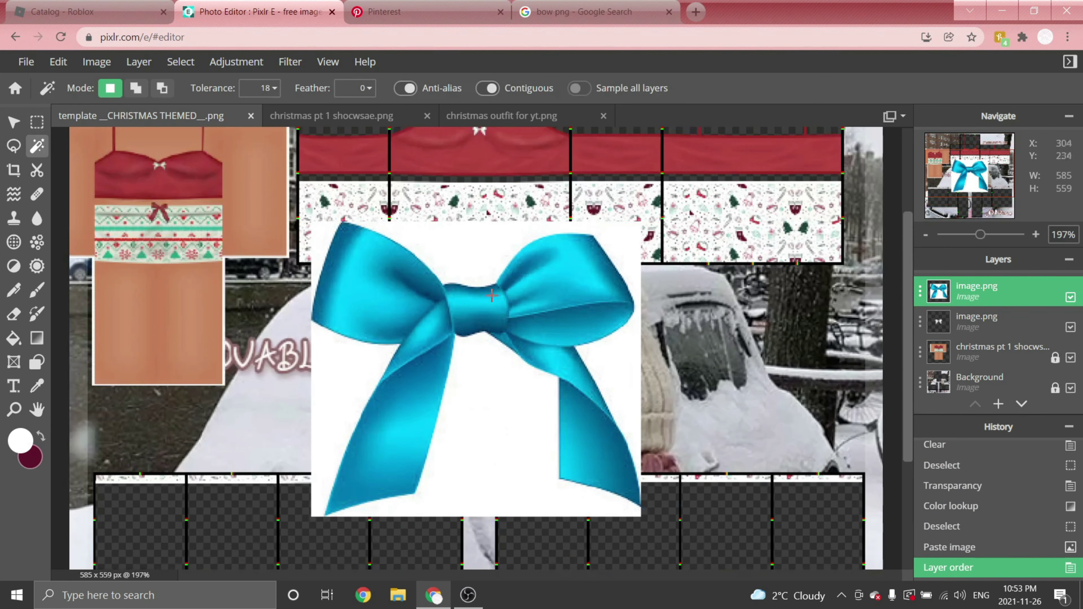
{"action": "left_click", "coordinate": [473, 258]}
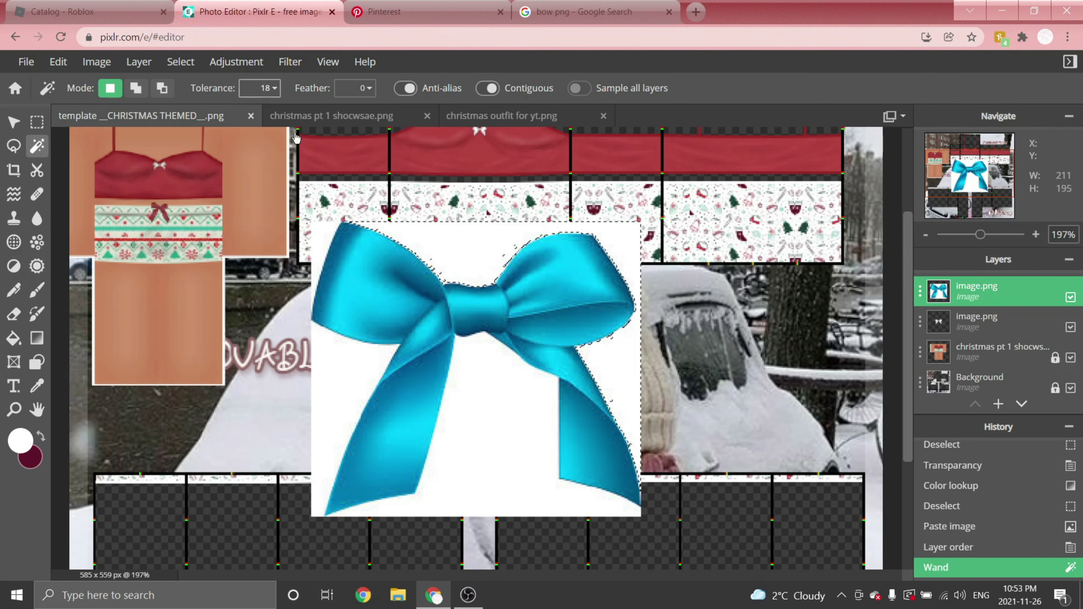
{"action": "left_click", "coordinate": [266, 88]}
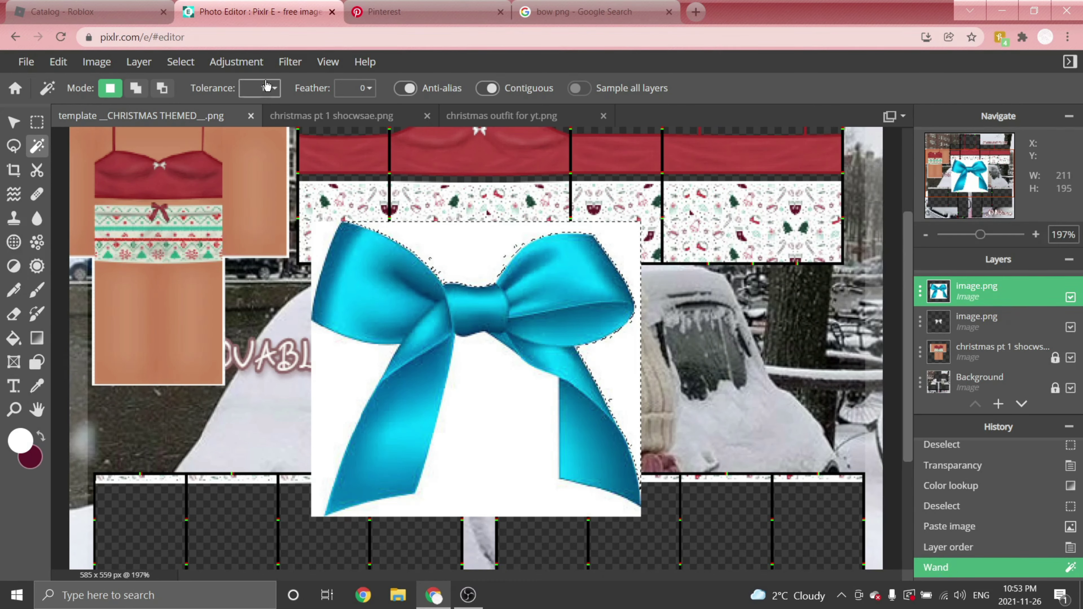
{"action": "left_click_drag", "start_coordinate": [155, 114], "coordinate": [168, 113]}
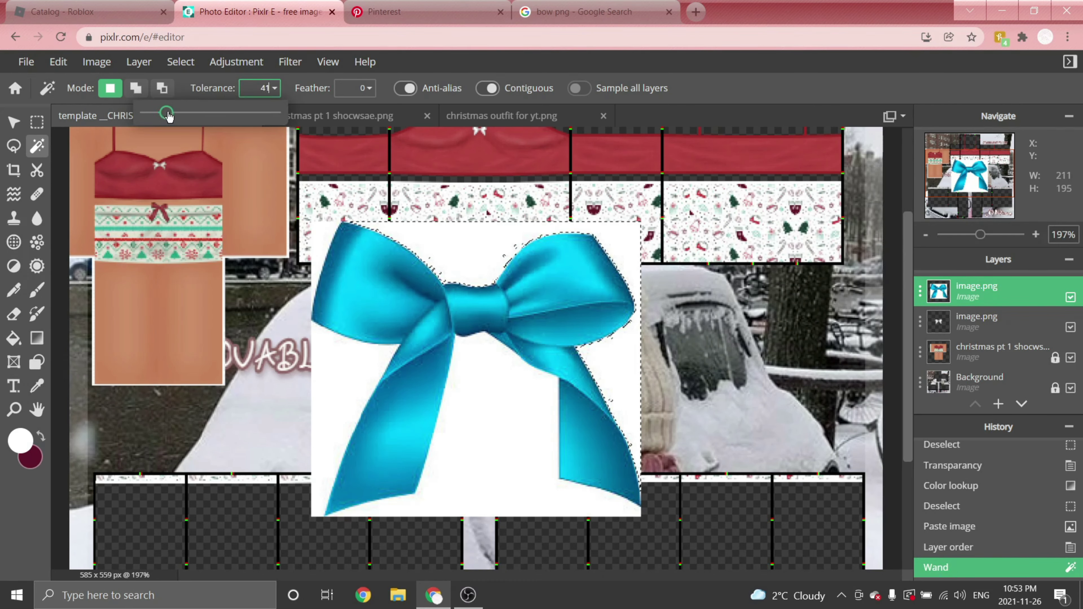
- Select and clear the white background areas around and beneath the bow with the magic wand, and deselect
{"action": "left_click", "coordinate": [192, 351]}
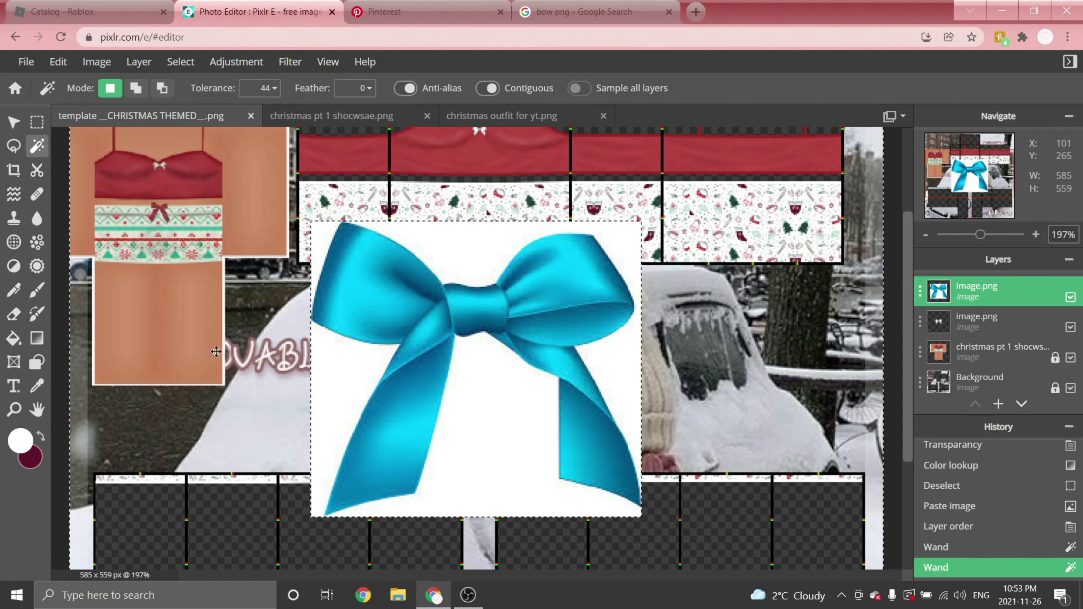
{"action": "left_click", "coordinate": [519, 383]}
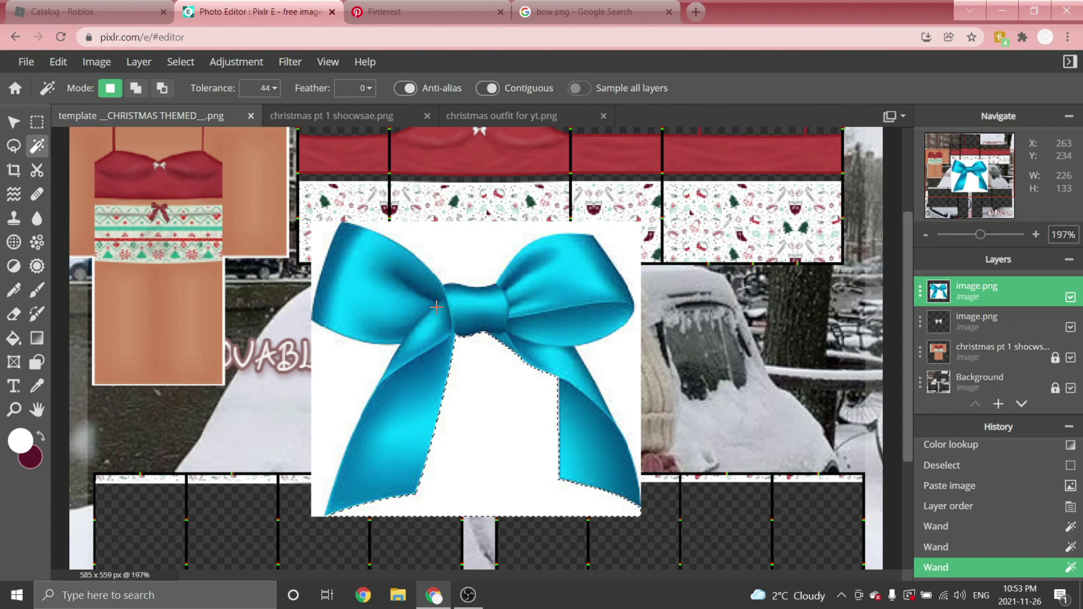
{"action": "key", "text": "Delete"}
{"action": "left_click", "coordinate": [457, 269]}
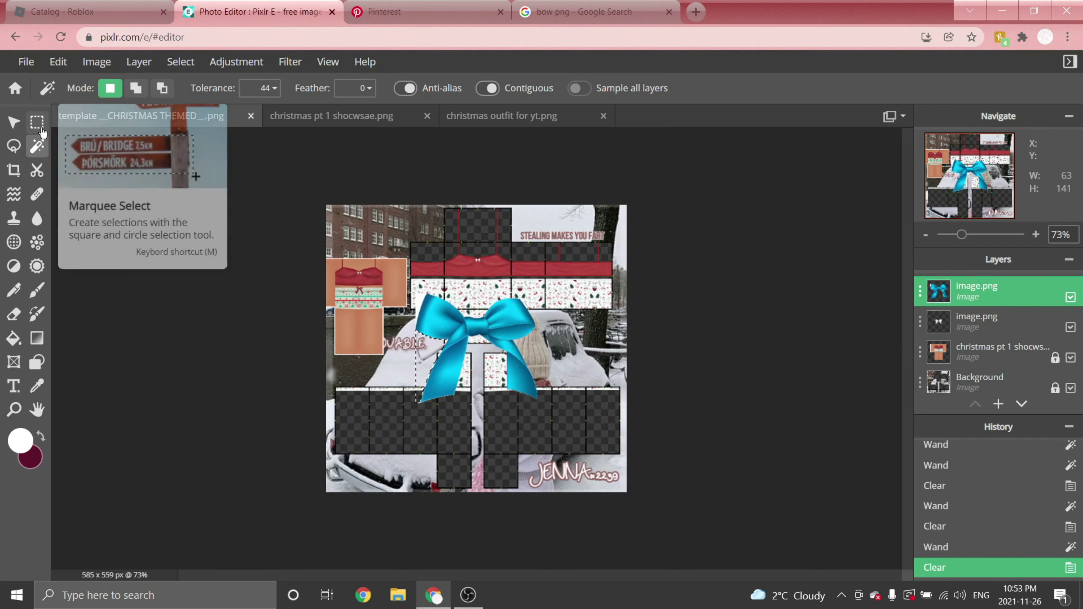
{"action": "left_click", "coordinate": [41, 131]}
{"action": "left_click", "coordinate": [239, 205]}
{"action": "scroll", "coordinate": [557, 230], "scroll_direction": "up", "scroll_amount": 1}
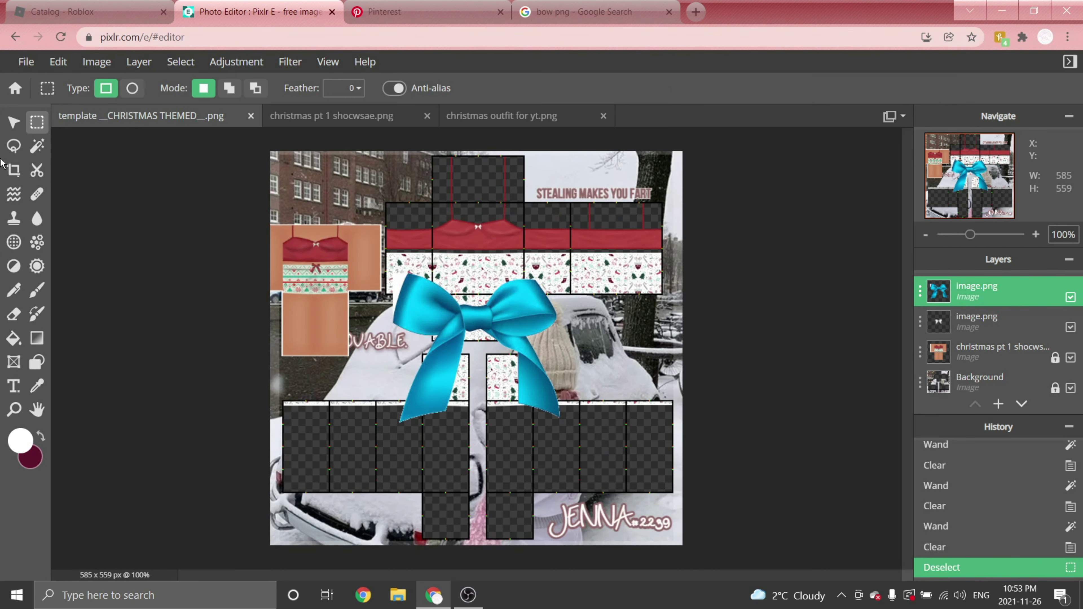
- Nudge the blue bow slightly upward and set the foreground colour to the muted red among the recent colours
{"action": "left_click", "coordinate": [12, 123]}
{"action": "scroll", "coordinate": [473, 325], "scroll_direction": "up", "scroll_amount": 2}
{"action": "left_click_drag", "start_coordinate": [473, 303], "coordinate": [471, 291]}
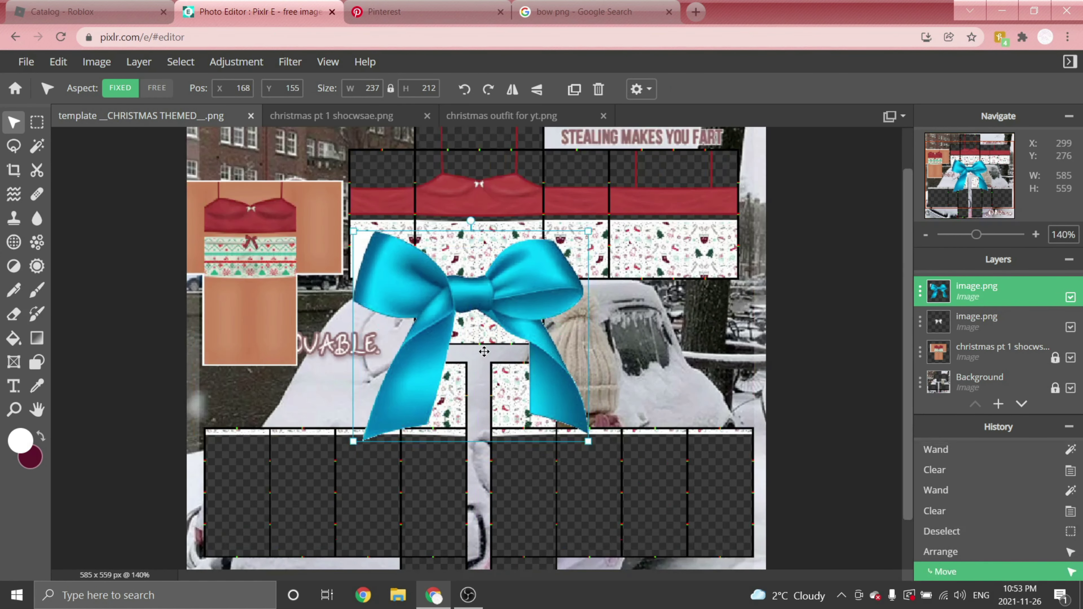
{"action": "left_click", "coordinate": [22, 440]}
{"action": "left_click_drag", "start_coordinate": [616, 243], "coordinate": [653, 221]}
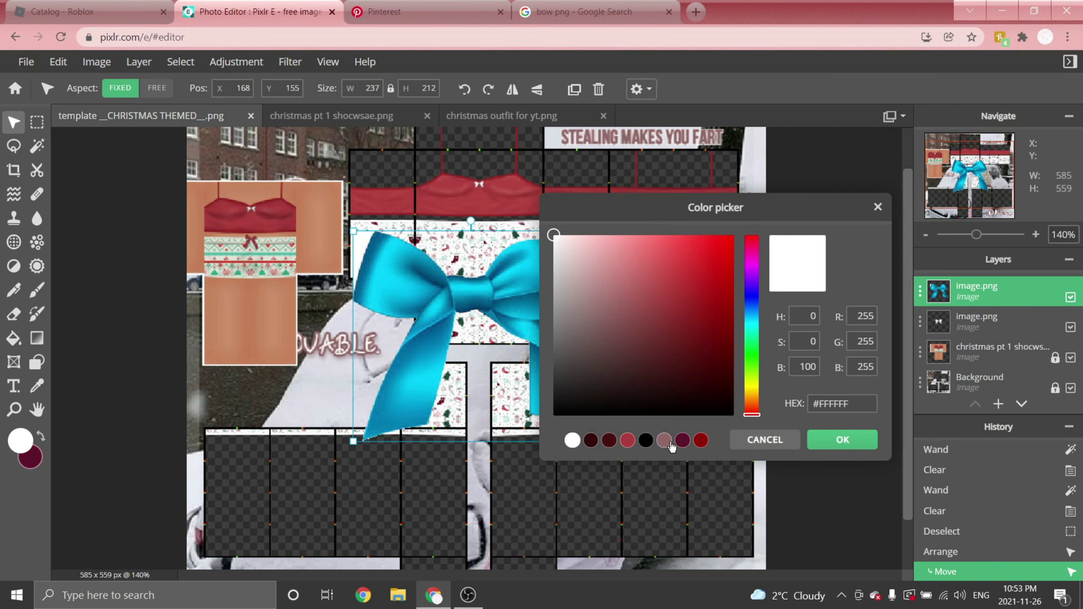
{"action": "left_click", "coordinate": [628, 440]}
{"action": "left_click", "coordinate": [843, 440]}
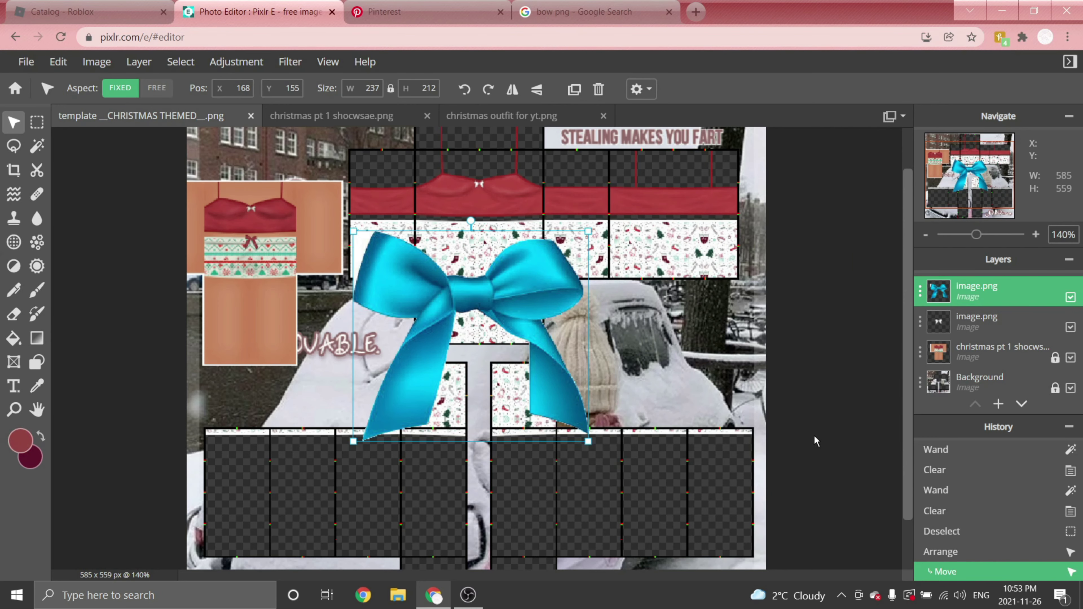
- Apply a Color lookup with an entirely muted red gradient to the bow layer
{"action": "left_click", "coordinate": [238, 64]}
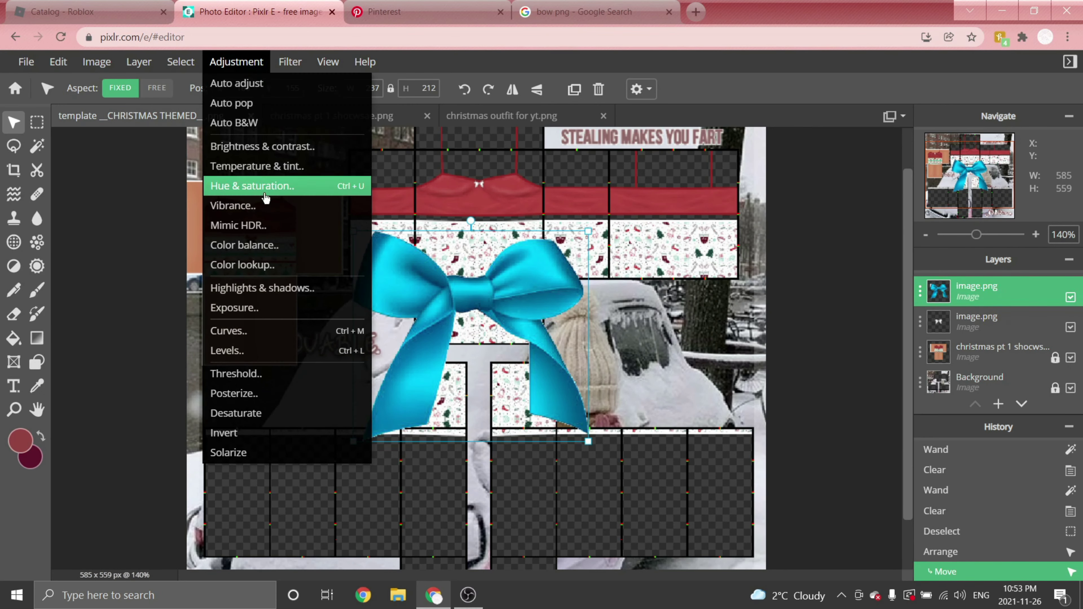
{"action": "left_click", "coordinate": [262, 267]}
{"action": "left_click_drag", "start_coordinate": [611, 255], "coordinate": [821, 255]}
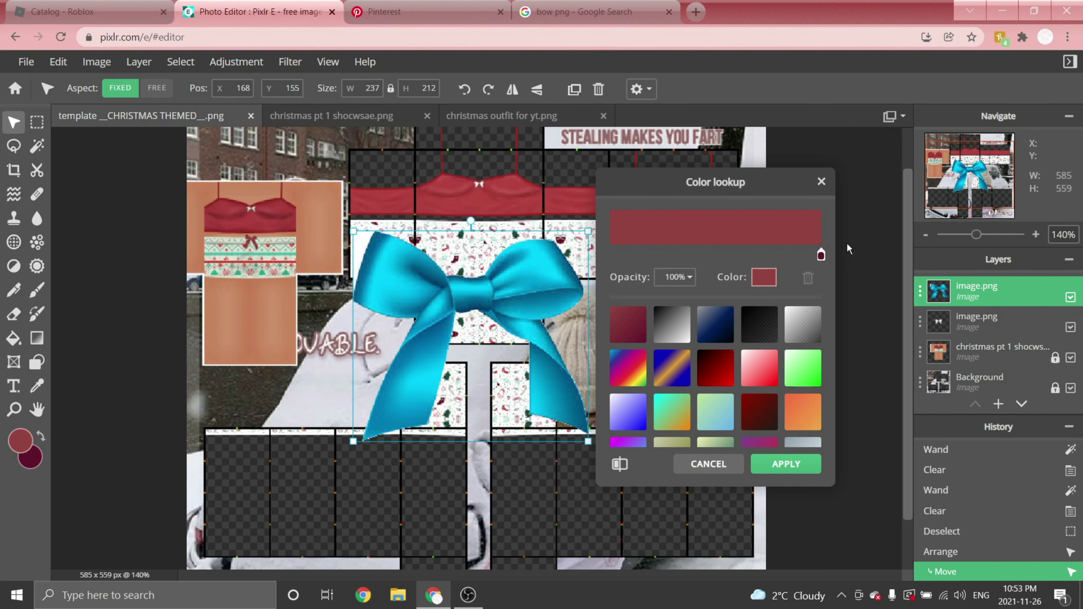
{"action": "left_click", "coordinate": [774, 469]}
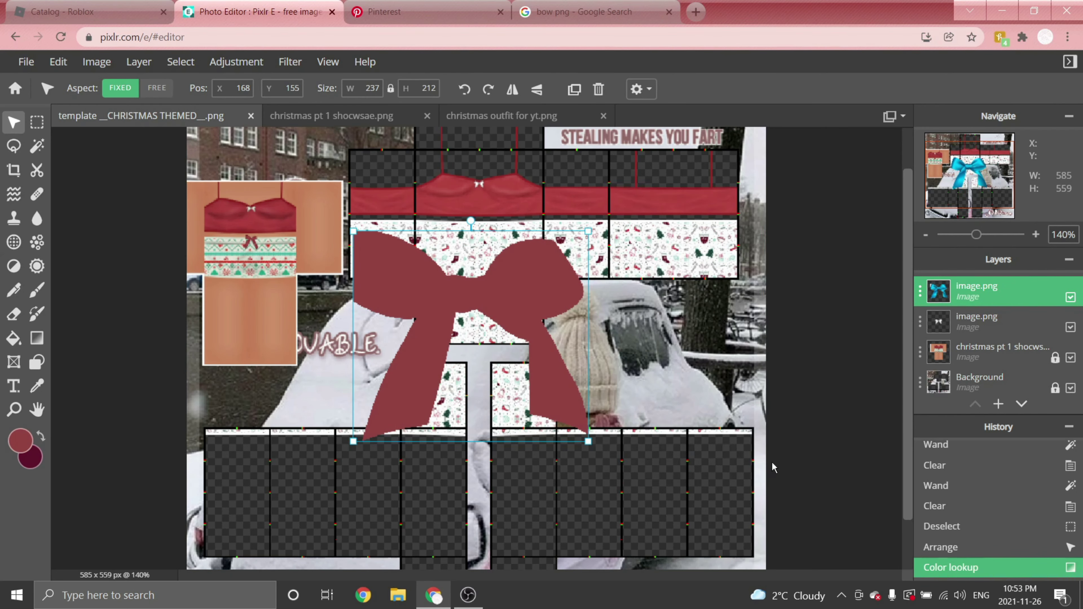
- Shrink the red bow to about 15 × 14 px near the seam between the front bodice and the patterned section
{"action": "scroll", "coordinate": [476, 237], "scroll_direction": "up", "scroll_amount": 1}
{"action": "left_click_drag", "start_coordinate": [321, 230], "coordinate": [485, 209]}
{"action": "scroll", "coordinate": [485, 209], "scroll_direction": "up", "scroll_amount": 4}
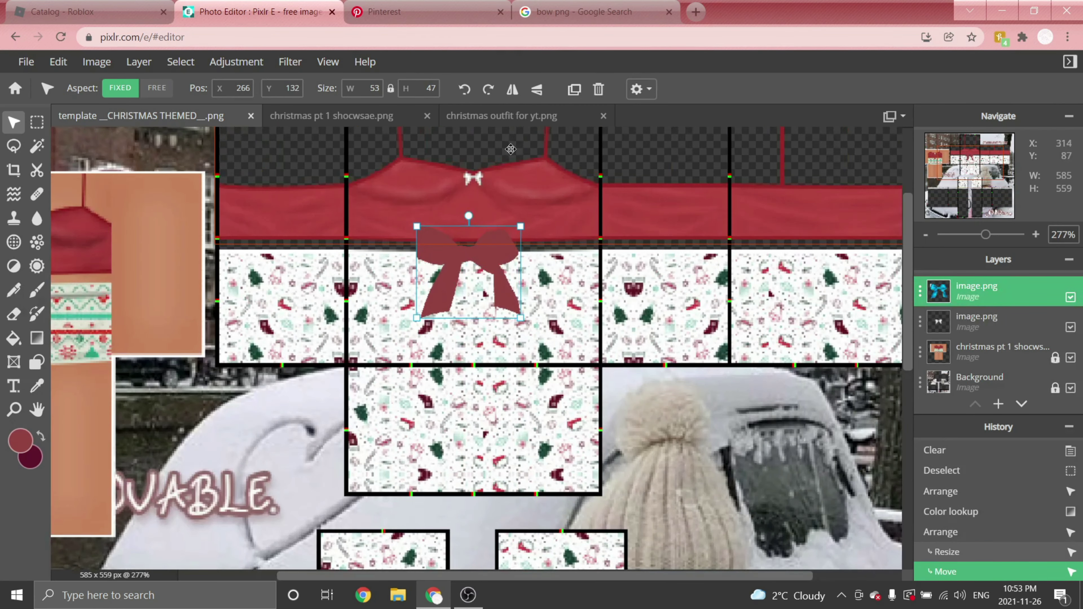
{"action": "left_click_drag", "start_coordinate": [528, 244], "coordinate": [466, 287]}
{"action": "scroll", "coordinate": [482, 256], "scroll_direction": "up", "scroll_amount": 3}
{"action": "scroll", "coordinate": [452, 271], "scroll_direction": "down", "scroll_amount": 2}
{"action": "key", "text": "Return"}
- Fine-tune the small red bow's position to about X 288, Y 143 at the top edge of the patterned front section
{"action": "mouse_move", "coordinate": [376, 296]}
{"action": "left_mouse_down"}
{"action": "mouse_move", "coordinate": [400, 310]}
{"action": "mouse_move", "coordinate": [427, 282]}
{"action": "mouse_move", "coordinate": [445, 512]}
{"action": "left_mouse_up"}
{"action": "left_click", "coordinate": [464, 261]}
{"action": "scroll", "coordinate": [465, 261], "scroll_direction": "down", "scroll_amount": 3}
{"action": "scroll", "coordinate": [458, 337], "scroll_direction": "up", "scroll_amount": 3}
{"action": "left_click", "coordinate": [36, 122]}
{"action": "key", "text": "ctrl+d"}
{"action": "left_click", "coordinate": [14, 123]}
{"action": "left_click_drag", "start_coordinate": [414, 293], "coordinate": [419, 293]}
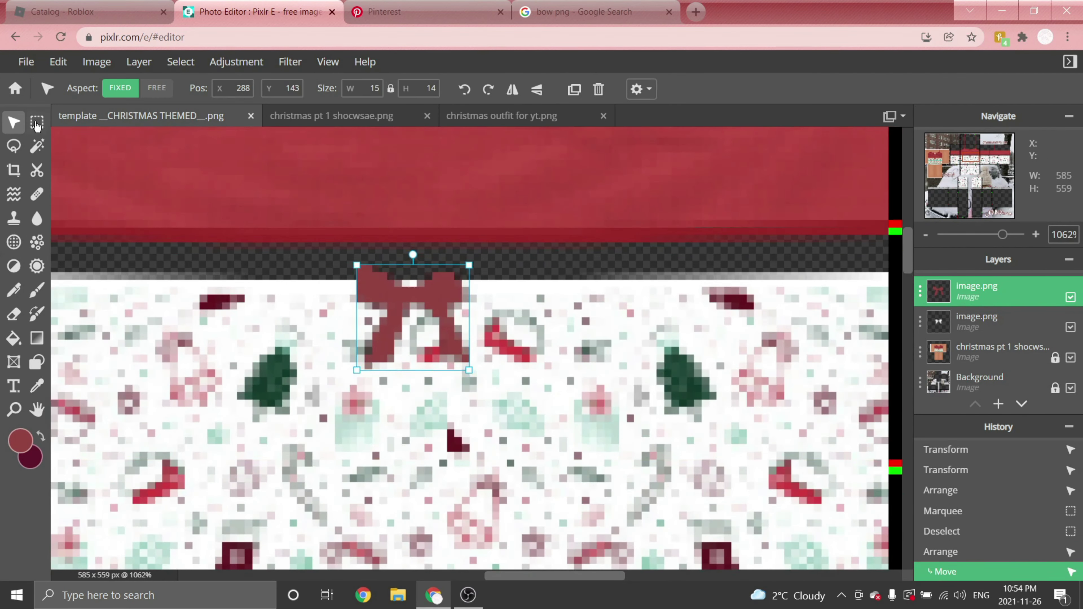
- Select the left half of the small red bow with a rectangular marquee, clear it, and deselect
{"action": "left_click", "coordinate": [37, 123]}
{"action": "left_click_drag", "start_coordinate": [336, 236], "coordinate": [408, 404]}
{"action": "key", "text": "Delete"}
{"action": "key", "text": "ctrl+d"}
- Duplicate the remaining bow half, flip the copy horizontally into place on the left, and merge both halves into one symmetrical bow
{"action": "left_click", "coordinate": [13, 122]}
{"action": "left_click", "coordinate": [513, 89]}
{"action": "left_click_drag", "start_coordinate": [439, 301], "coordinate": [350, 300]}
{"action": "scroll", "coordinate": [481, 297], "scroll_direction": "down", "scroll_amount": 10}
{"action": "key", "text": "ctrl+e"}
{"action": "scroll", "coordinate": [486, 295], "scroll_direction": "up", "scroll_amount": 7}
{"action": "scroll", "coordinate": [386, 285], "scroll_direction": "down", "scroll_amount": 2}
{"action": "scroll", "coordinate": [412, 391], "scroll_direction": "up", "scroll_amount": 1}
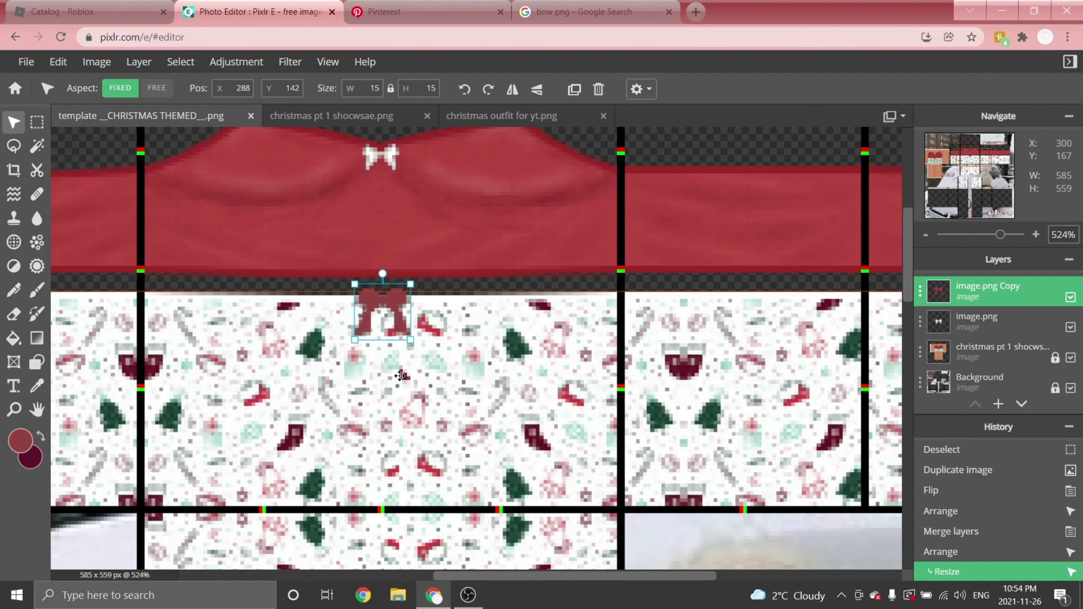
- Apply an inner glow to the bow with colour #421515, size 1 px, feather 50% and opacity 55%
{"action": "left_click", "coordinate": [289, 61]}
{"action": "left_click", "coordinate": [310, 257]}
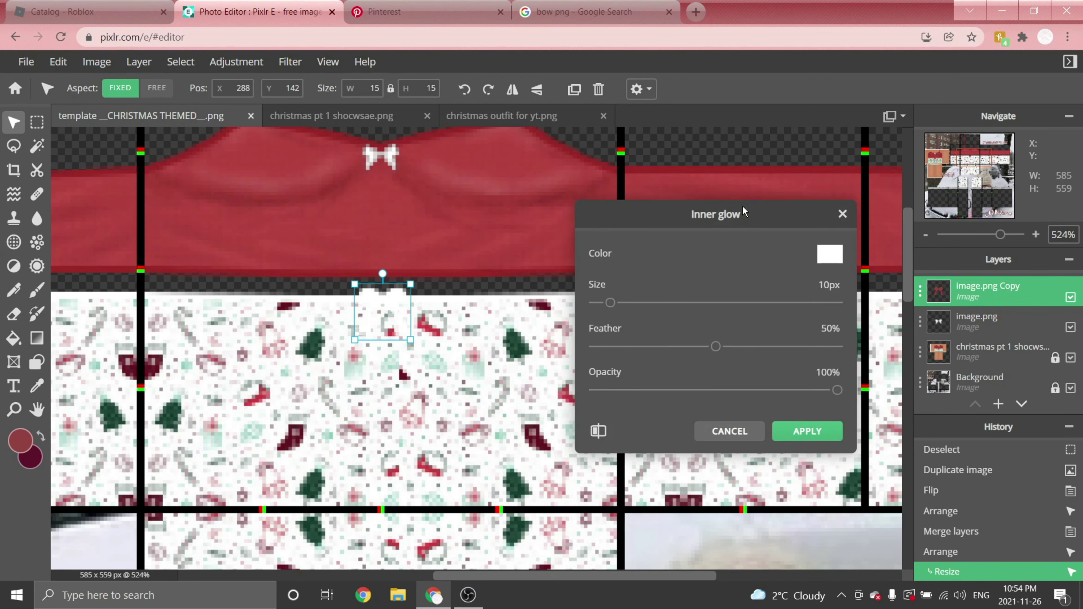
{"action": "left_click", "coordinate": [830, 256]}
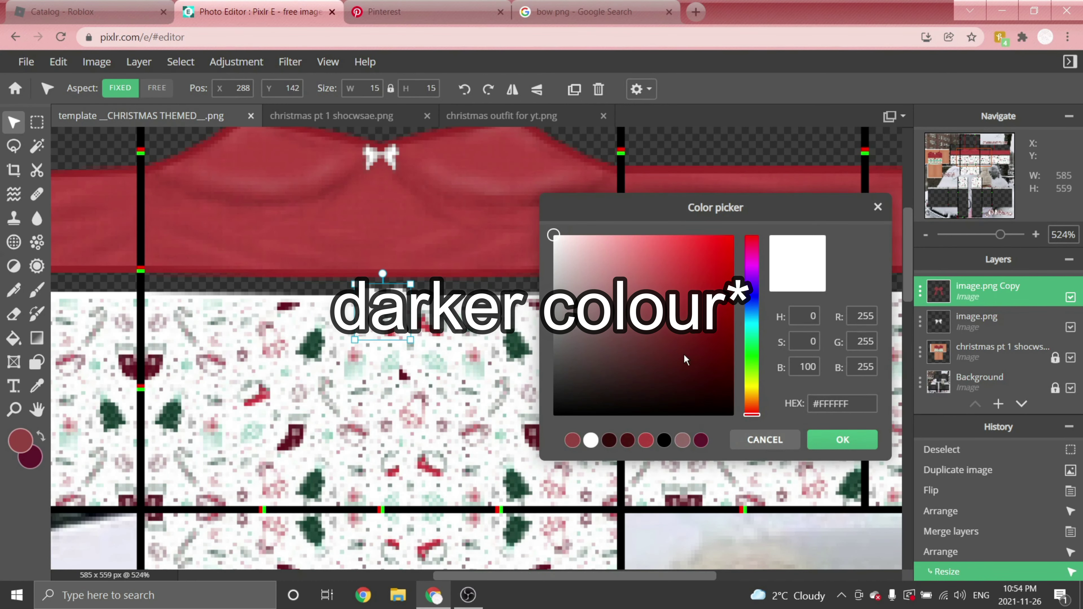
{"action": "left_click_drag", "start_coordinate": [684, 357], "coordinate": [679, 370]}
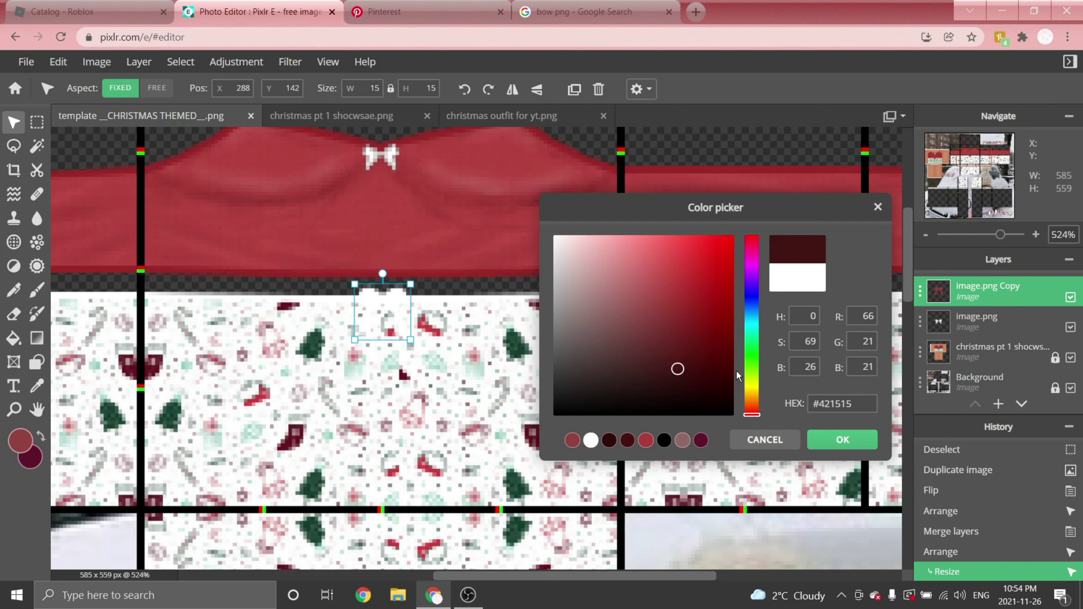
{"action": "left_click", "coordinate": [842, 439]}
{"action": "left_click_drag", "start_coordinate": [602, 303], "coordinate": [596, 303]}
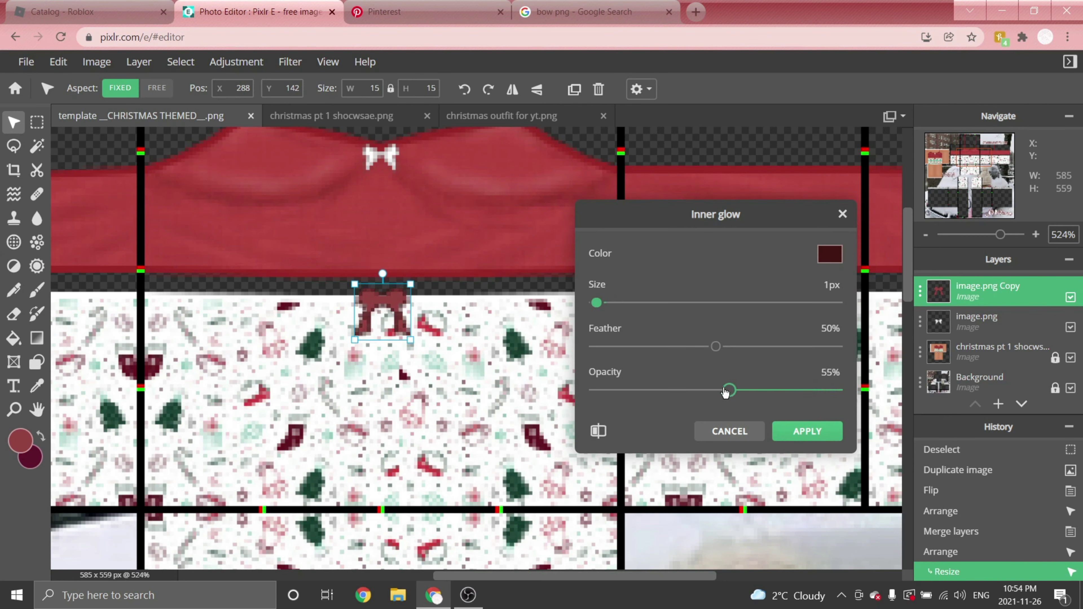
{"action": "left_click", "coordinate": [807, 431]}
- Deselect the bow layer, hide the Background template layer, and save the design
{"action": "scroll", "coordinate": [725, 298], "scroll_direction": "down", "scroll_amount": 6}
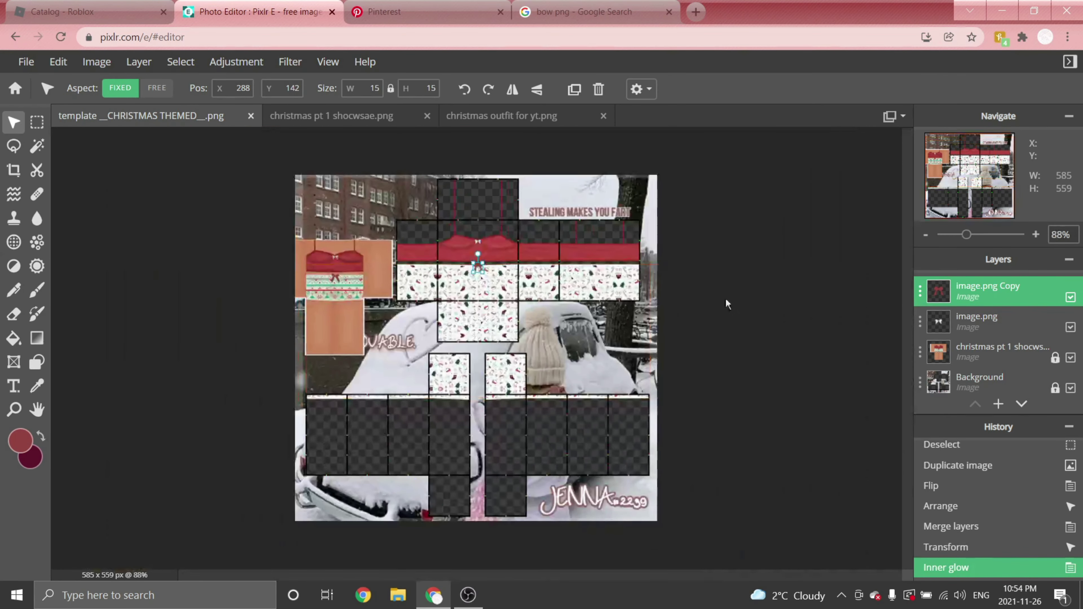
{"action": "left_click", "coordinate": [730, 298]}
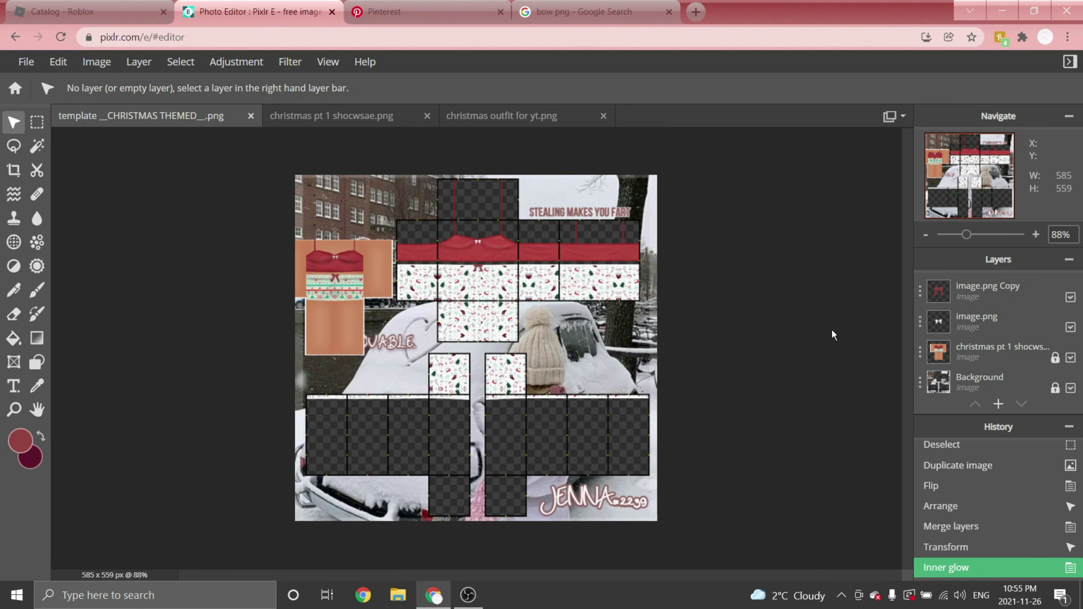
{"action": "left_click", "coordinate": [1071, 388]}
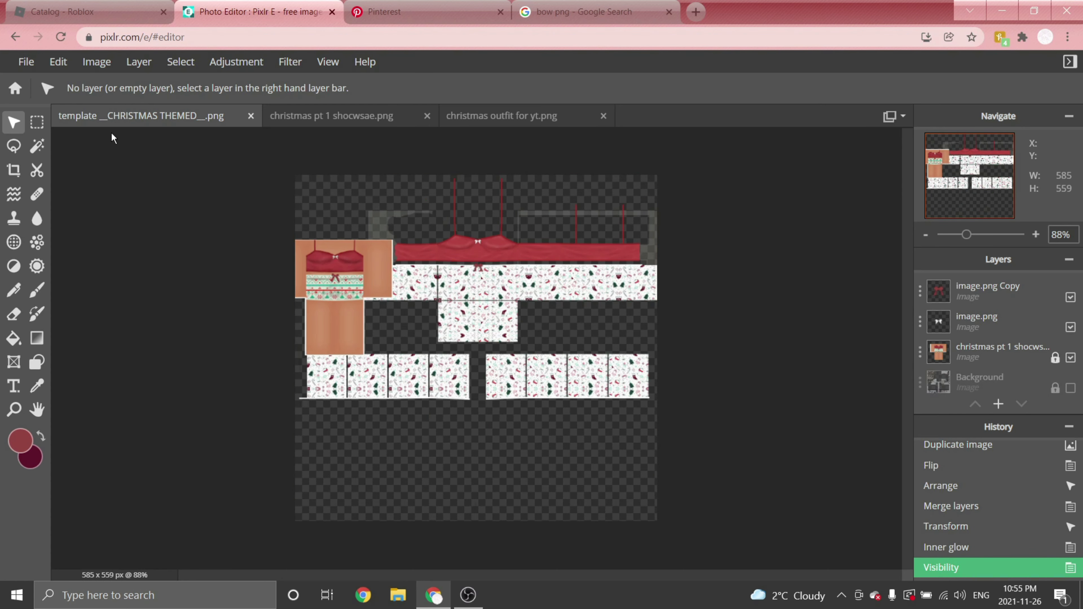
{"action": "left_click", "coordinate": [20, 72]}
{"action": "left_click", "coordinate": [34, 184]}
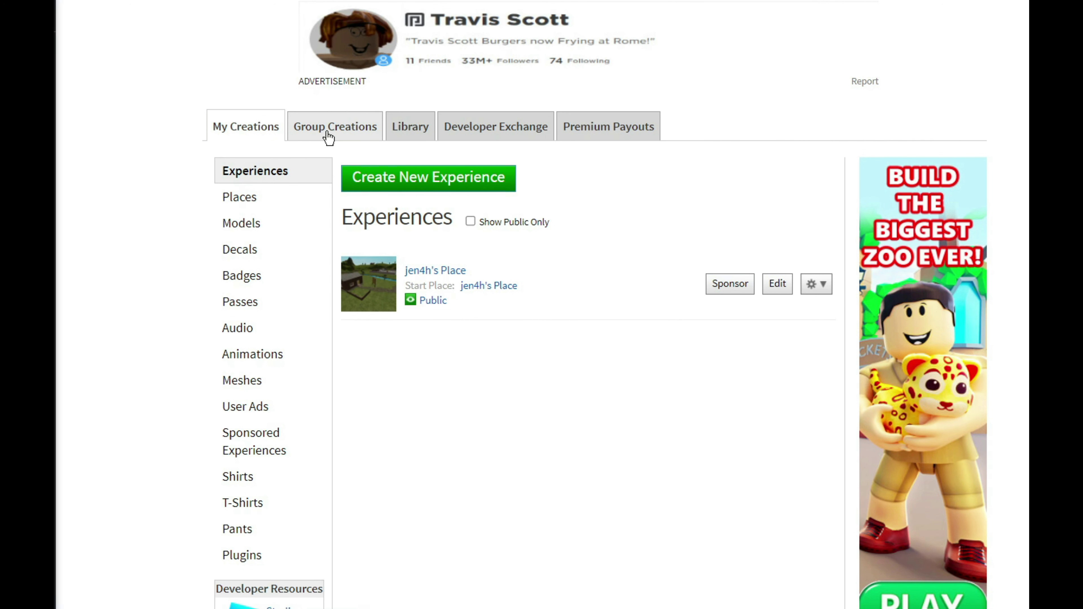
- Switch to the group creations on Roblox's Create page and go to the list of creation types
{"action": "left_click", "coordinate": [327, 133]}
{"action": "scroll", "coordinate": [290, 384], "scroll_direction": "down", "scroll_amount": 2}
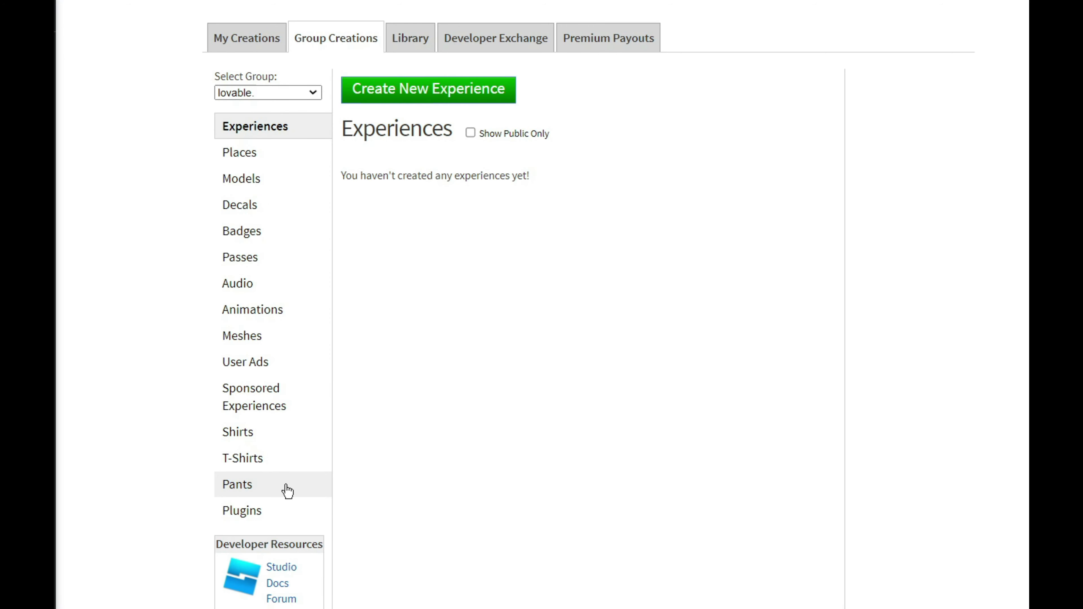